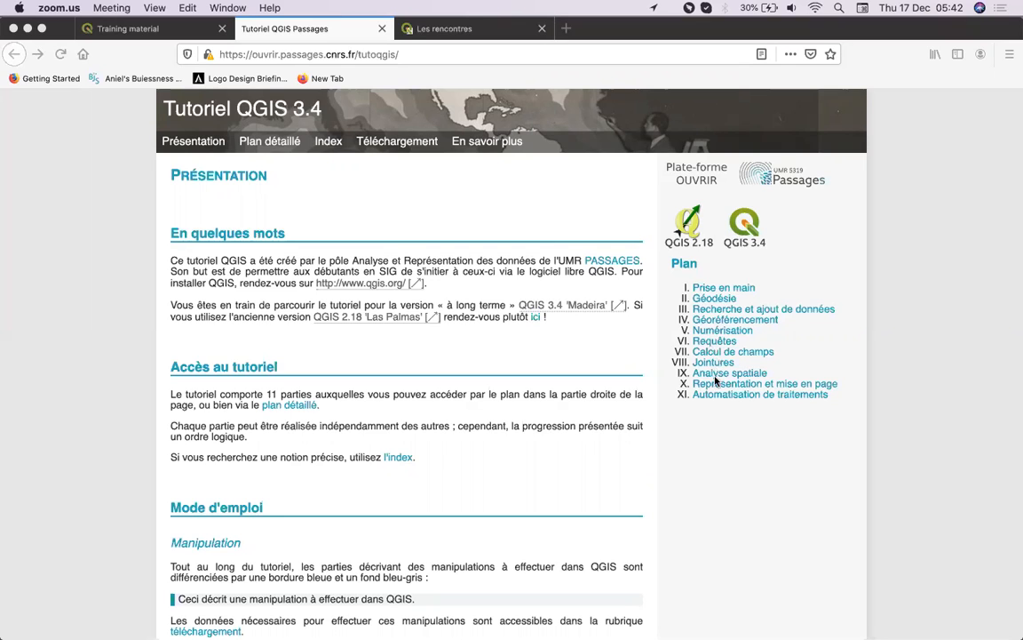
Step: Open the tutorial's Analyse spatiale chapter, start its vector operations section and read down to the clipping instructions
{"action": "left_click", "coordinate": [717, 373]}
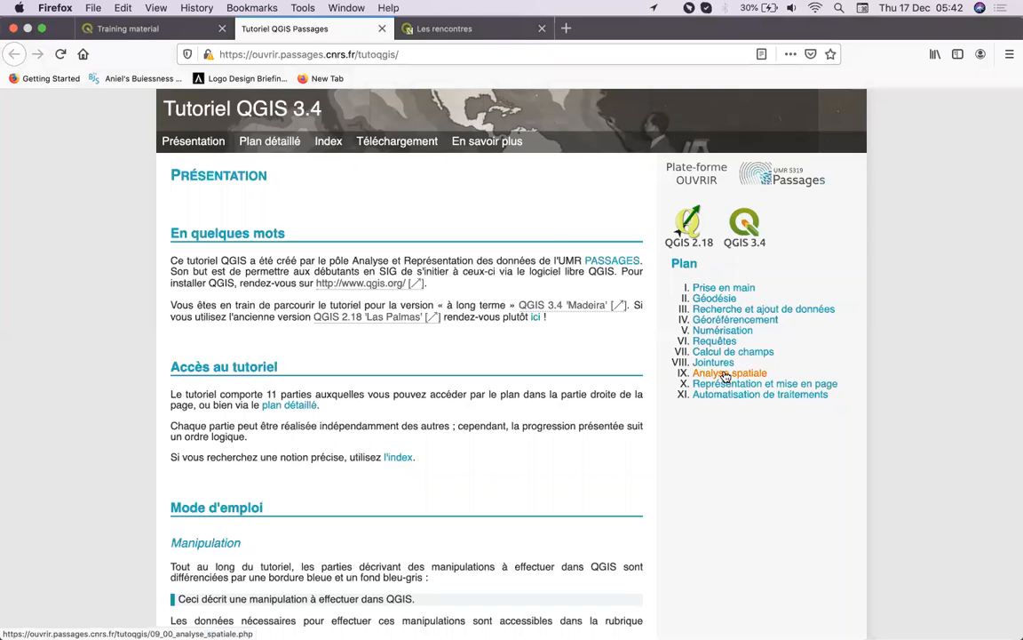
{"action": "left_click", "coordinate": [723, 376]}
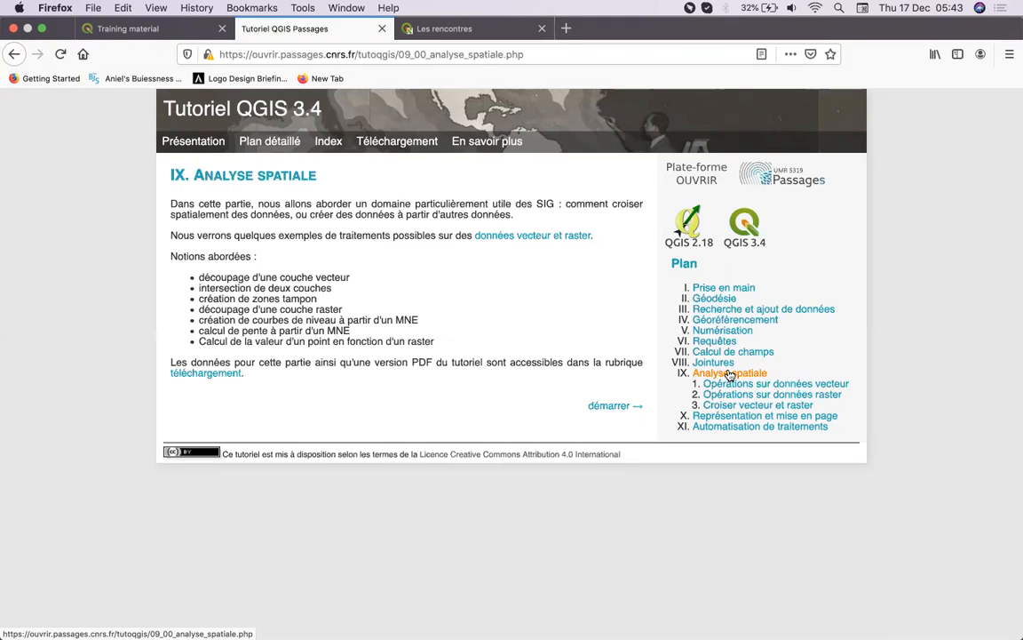
{"action": "left_click", "coordinate": [609, 407]}
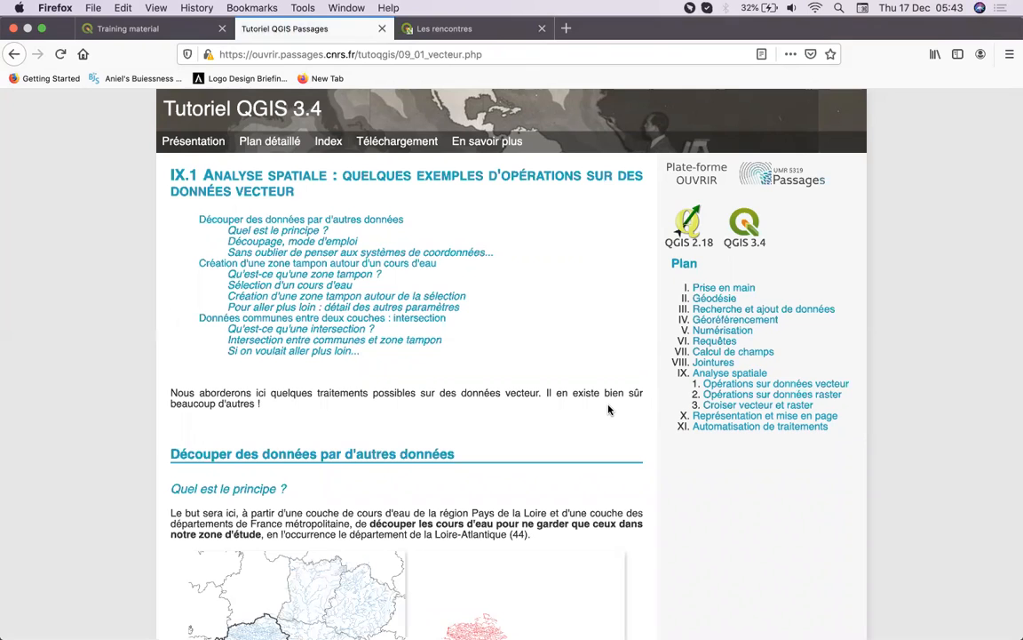
{"action": "scroll", "coordinate": [608, 410], "scroll_direction": "down", "scroll_amount": 4}
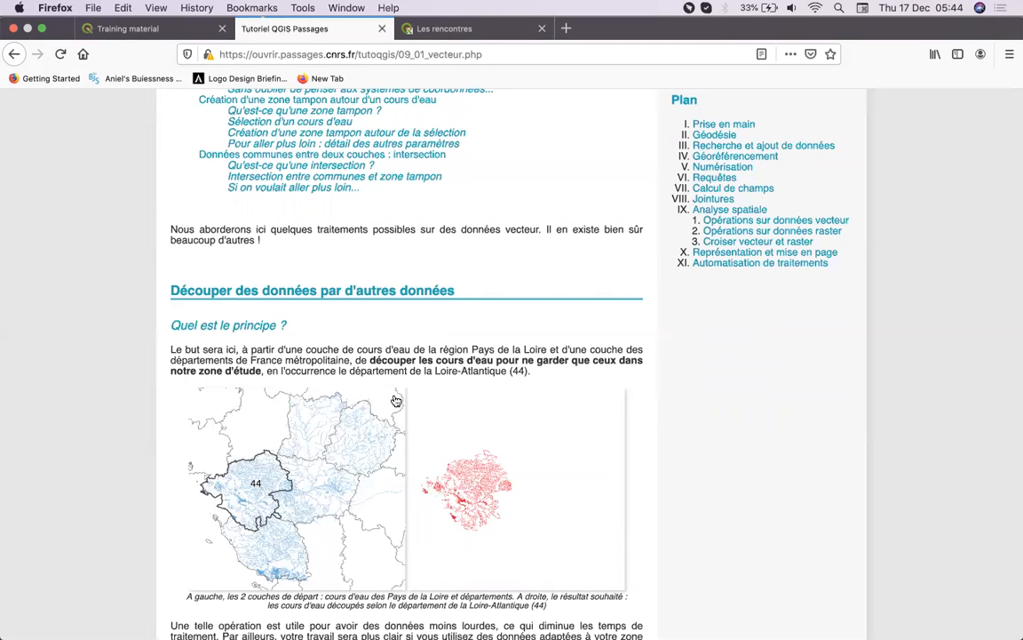
{"action": "scroll", "coordinate": [446, 391], "scroll_direction": "down", "scroll_amount": 5}
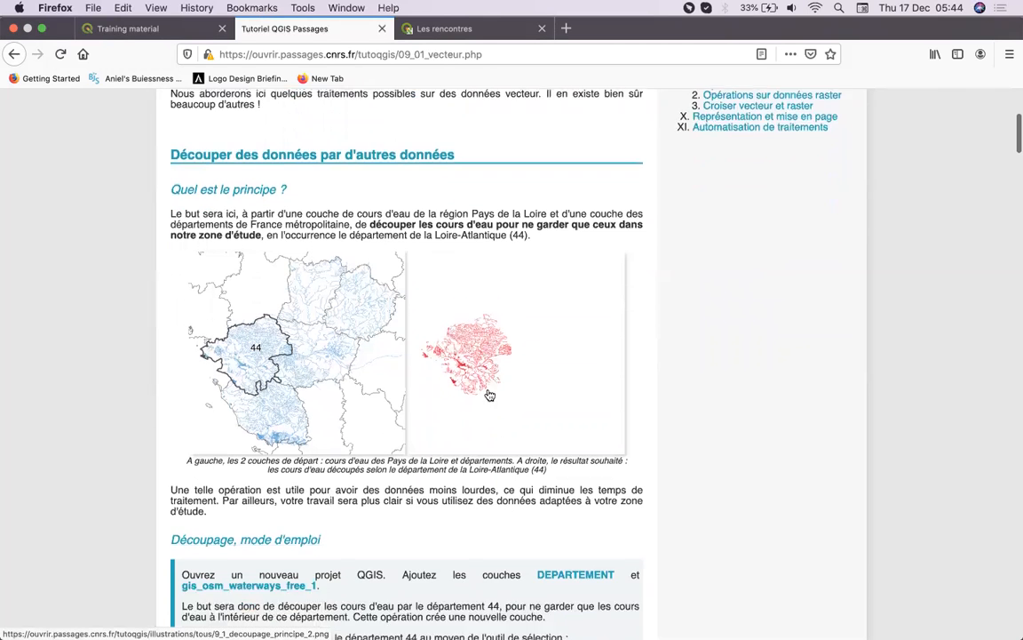
{"action": "scroll", "coordinate": [346, 373], "scroll_direction": "down", "scroll_amount": 7}
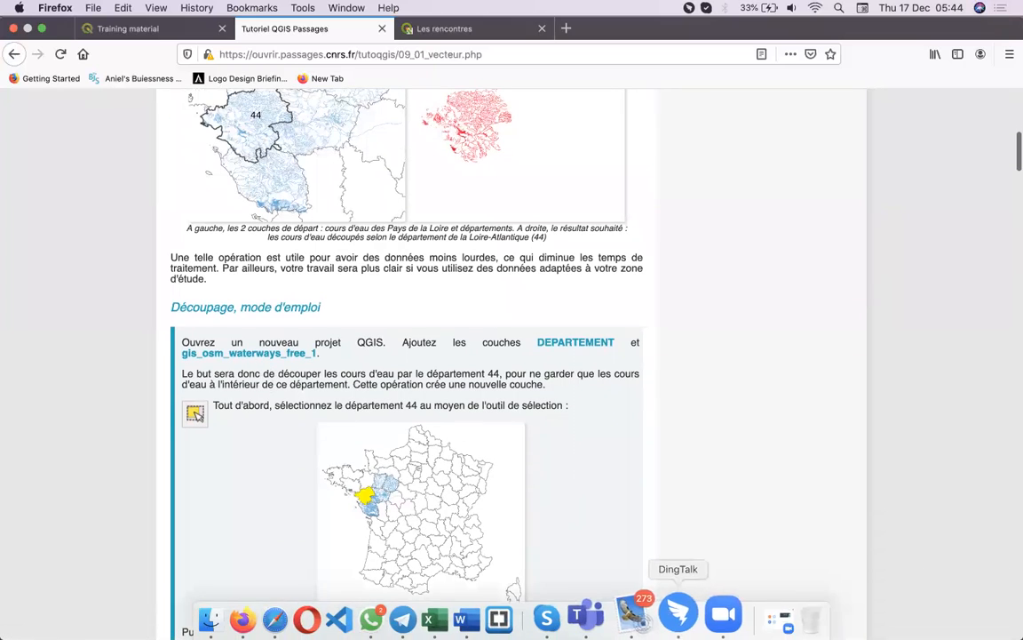
Step: Launch QGIS3.12 and set up a new empty EPSG:4326 - WGS 84 project with the processing toolbox closed
{"action": "left_click", "coordinate": [838, 8]}
{"action": "type", "text": "qgi"}
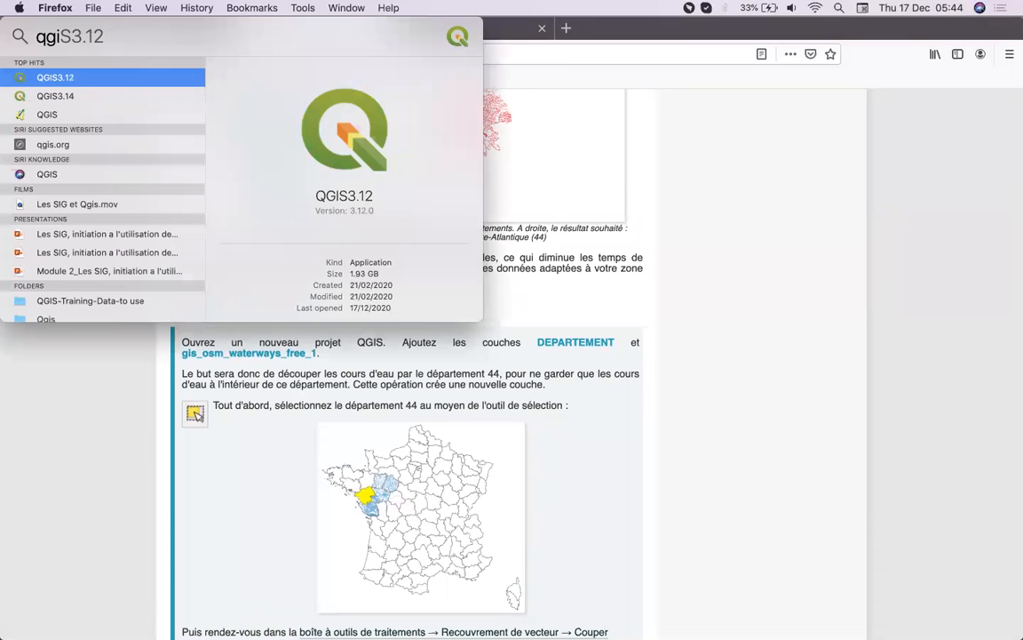
{"action": "key", "text": "Return"}
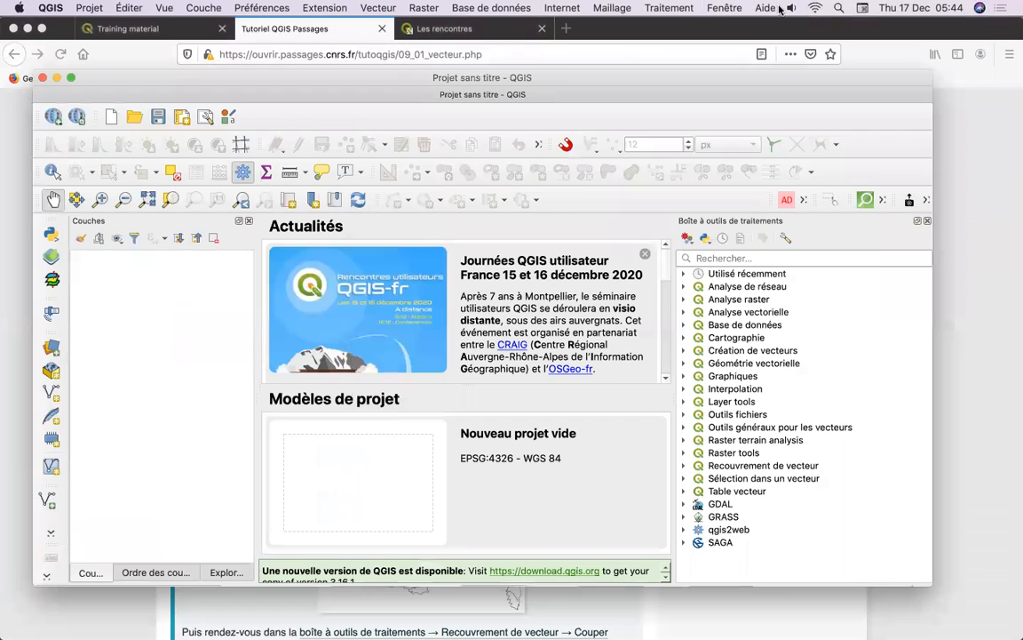
{"action": "double_click", "coordinate": [383, 493]}
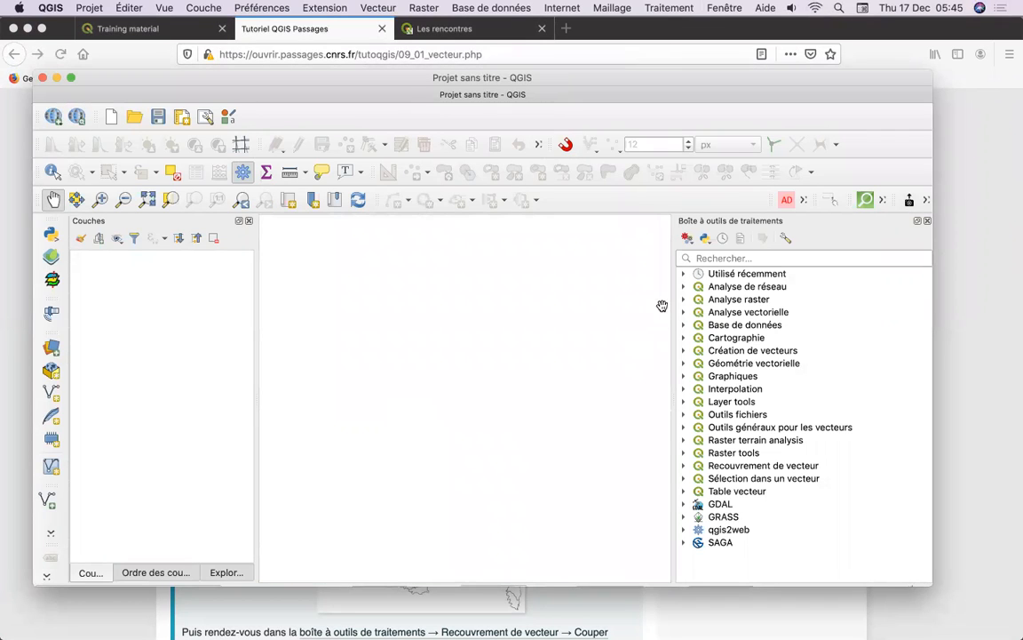
{"action": "left_click", "coordinate": [927, 220]}
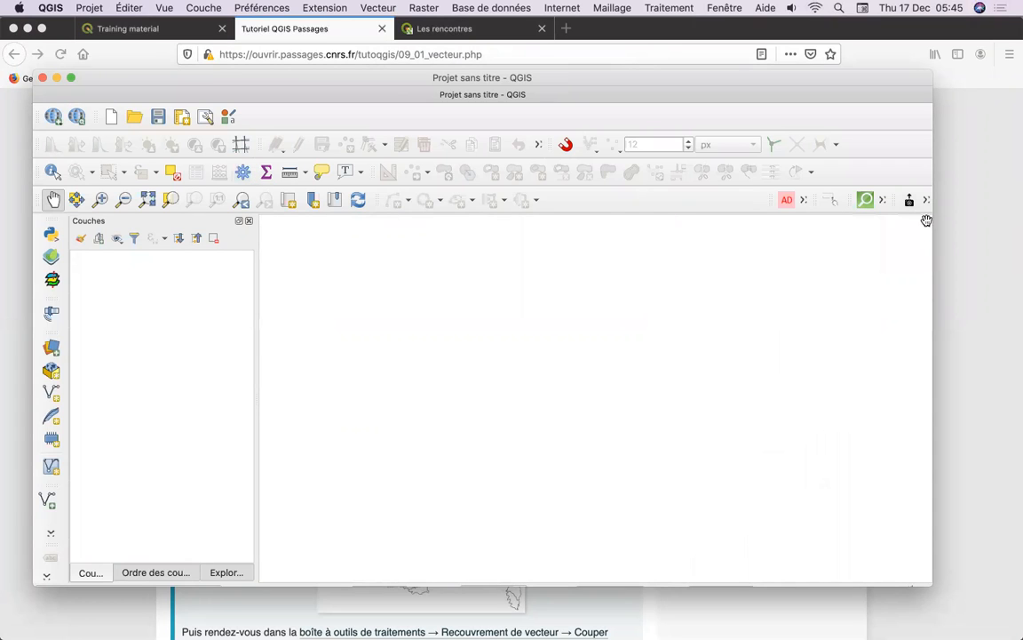
Step: Browse for a vector source in the donnees folder of TutoQGIS_09_AnalyseSpat, showing only ESRI Shapefiles
{"action": "left_click", "coordinate": [51, 349]}
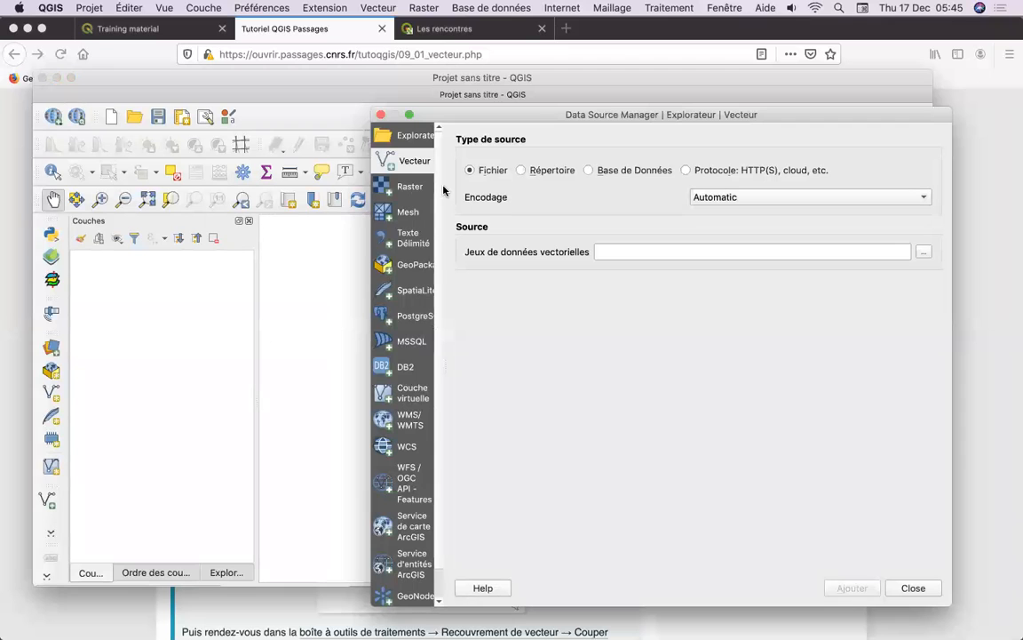
{"action": "left_click", "coordinate": [923, 256]}
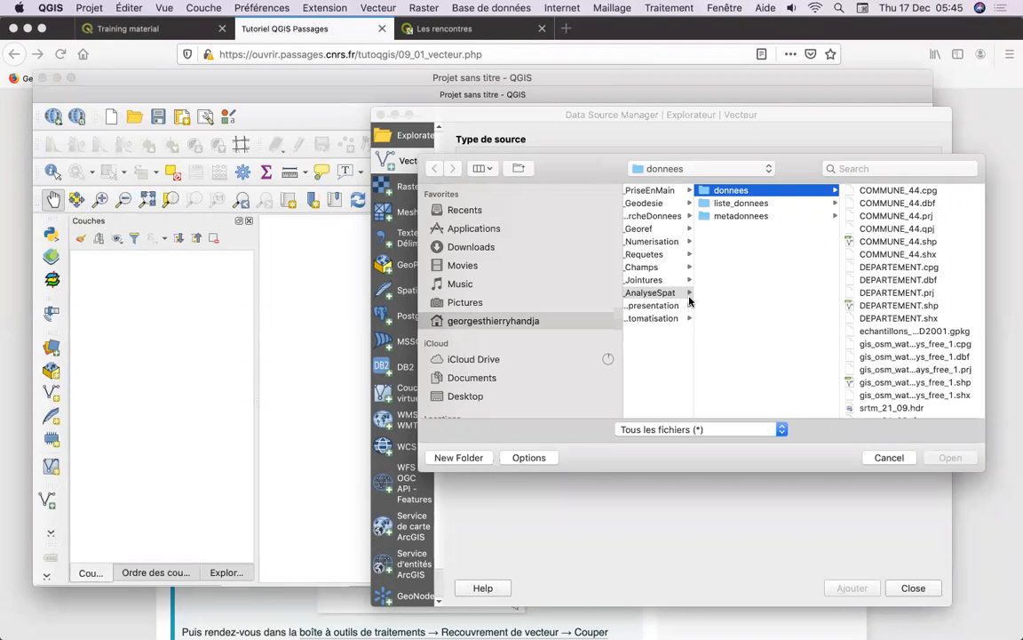
{"action": "left_click", "coordinate": [640, 294]}
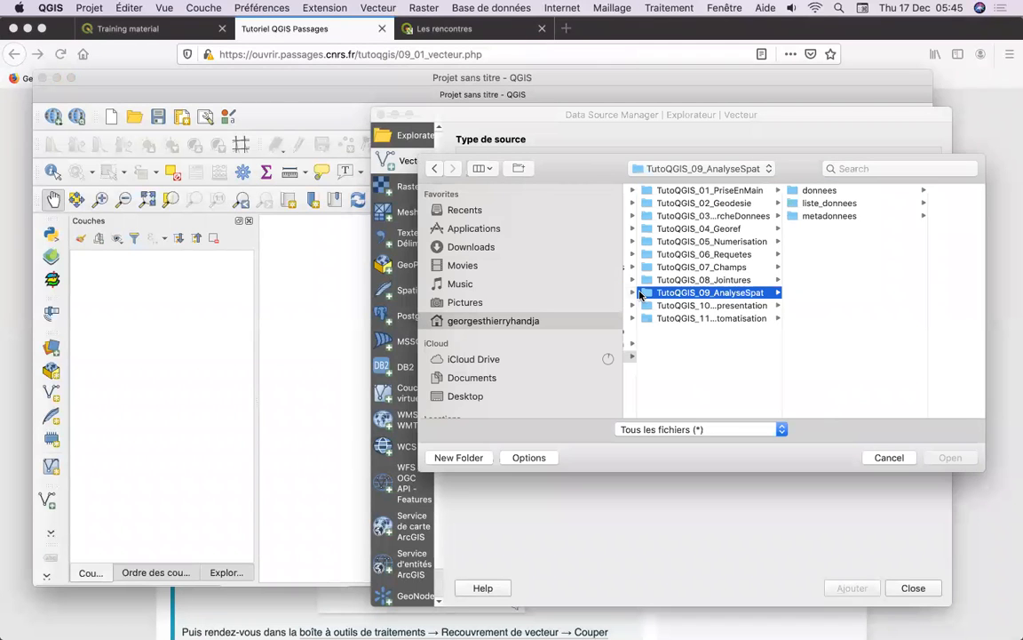
{"action": "scroll", "coordinate": [640, 294], "scroll_direction": "left", "scroll_amount": 5}
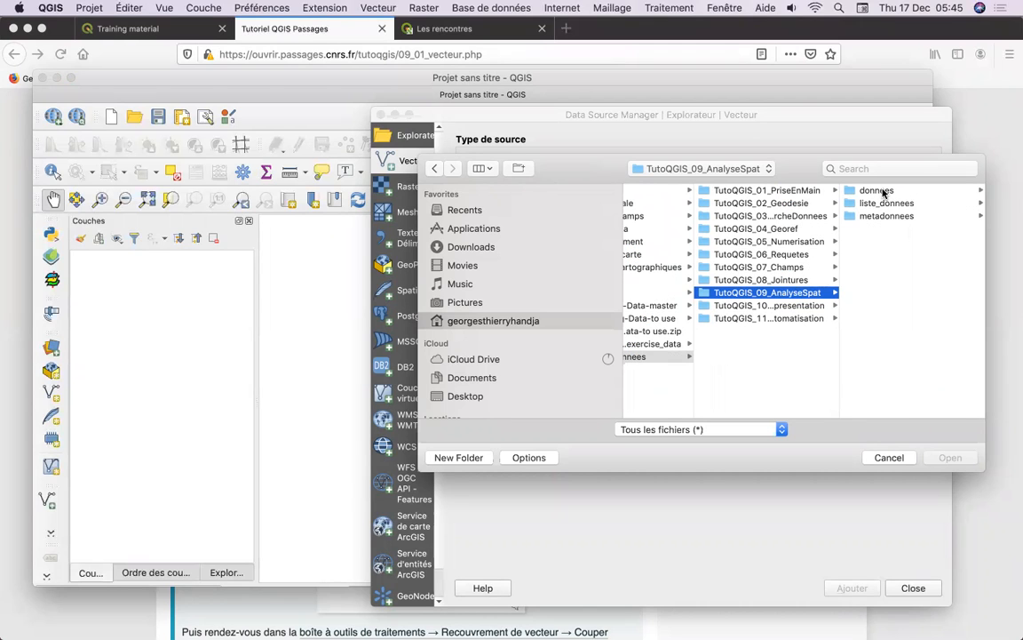
{"action": "key", "text": "Right"}
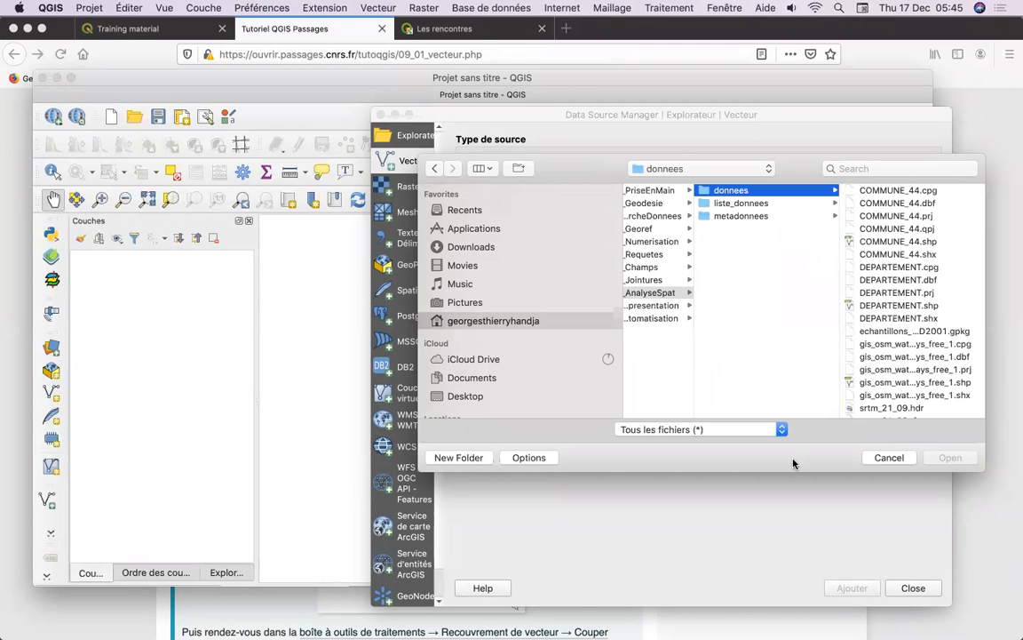
{"action": "left_click", "coordinate": [782, 433]}
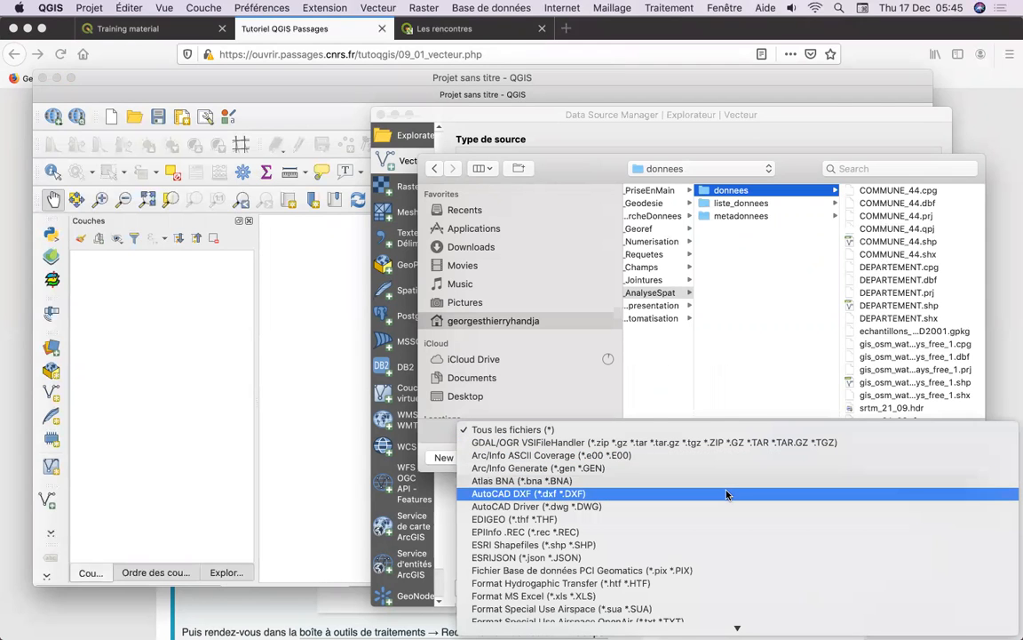
{"action": "left_click", "coordinate": [715, 544]}
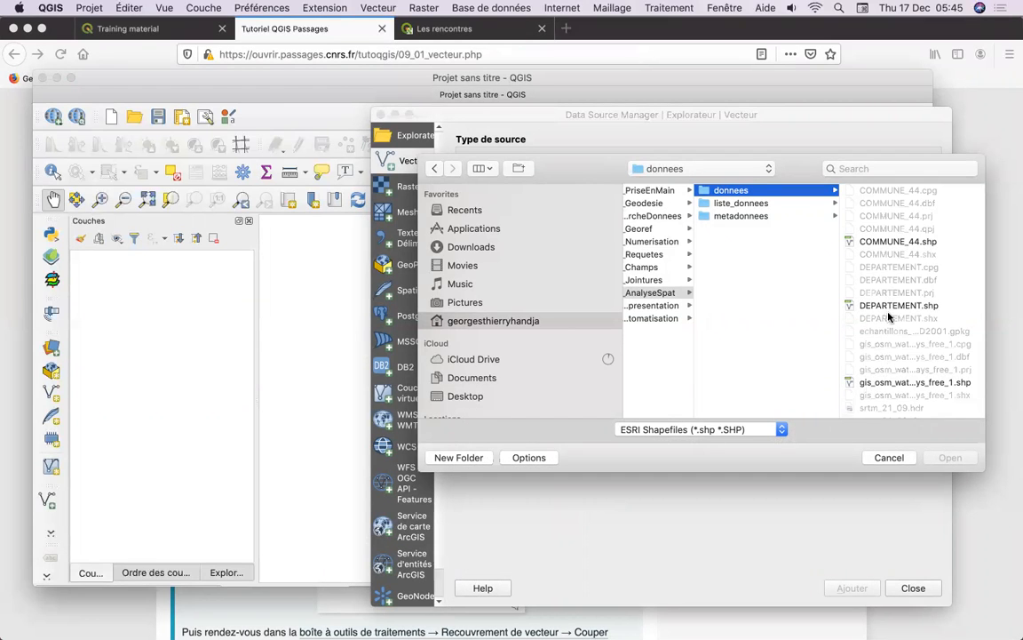
{"action": "scroll", "coordinate": [890, 317], "scroll_direction": "down", "scroll_amount": 1}
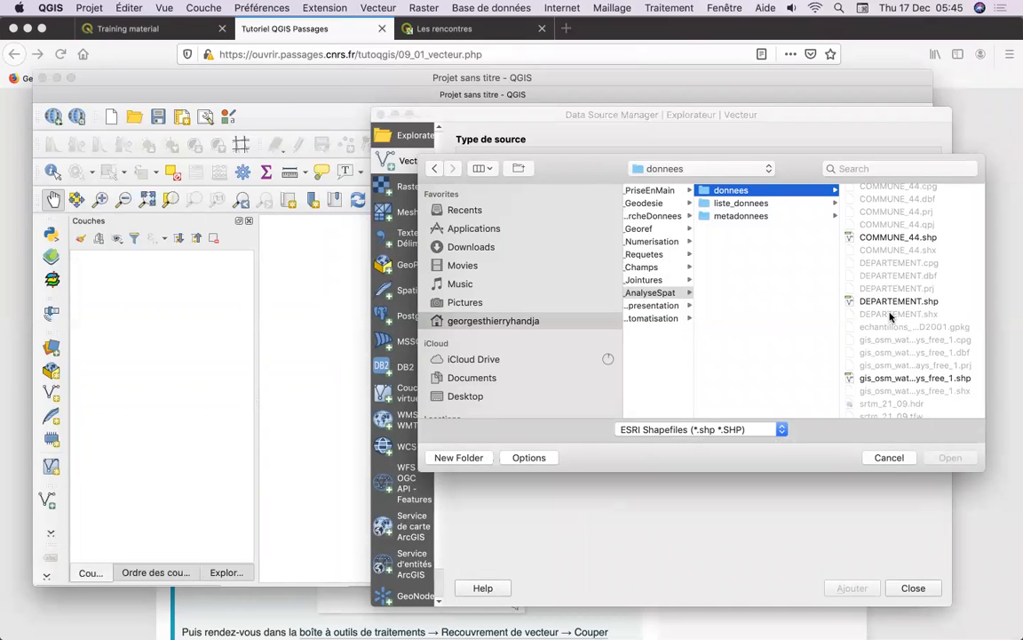
{"action": "left_click", "coordinate": [891, 238]}
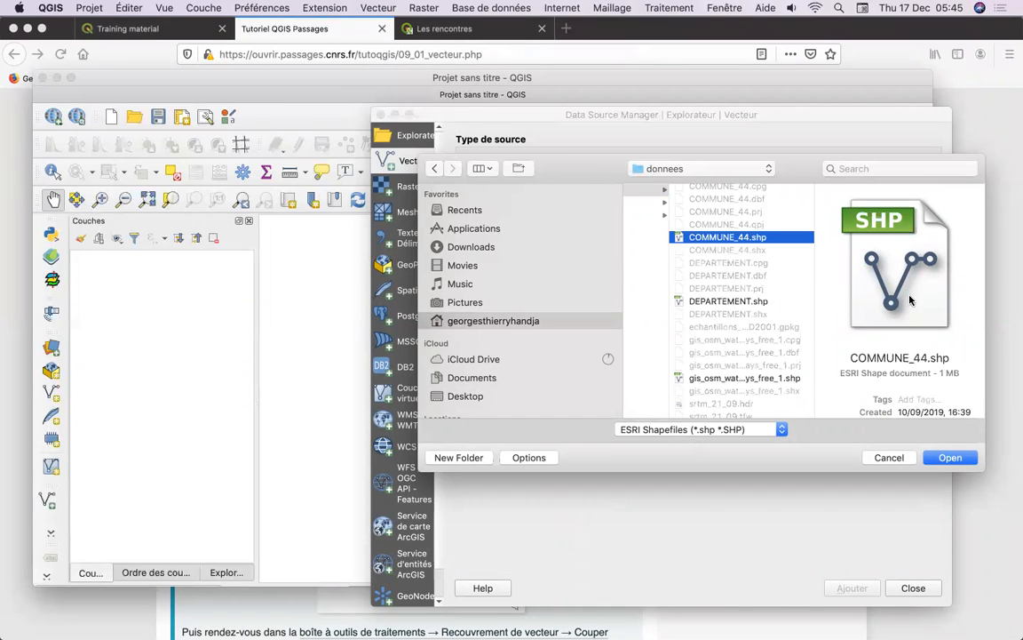
{"action": "left_click", "coordinate": [724, 301], "text": "super"}
{"action": "left_click", "coordinate": [756, 381], "text": "super"}
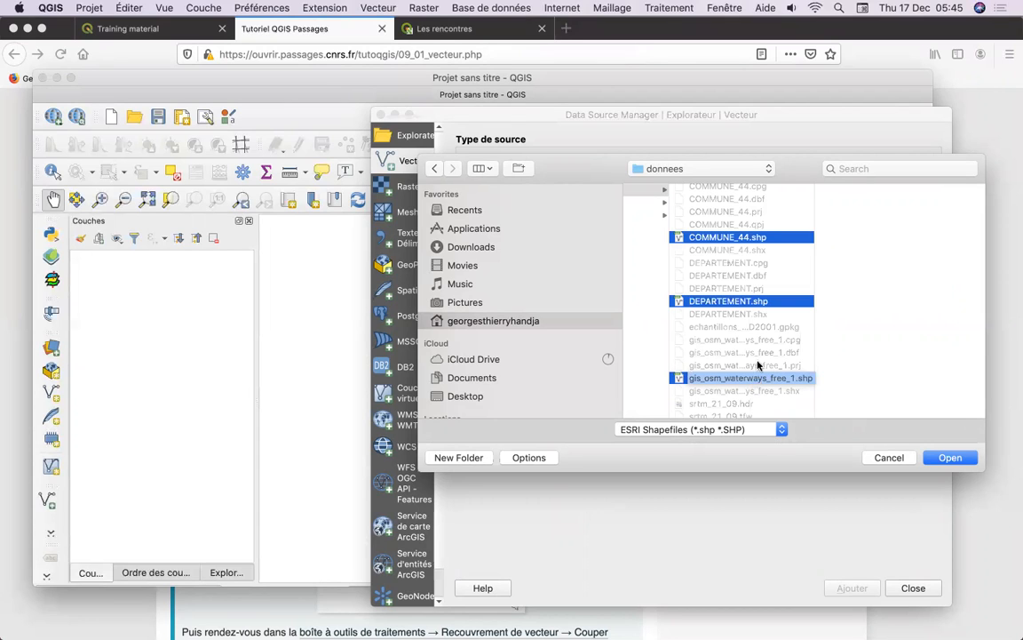
{"action": "right_click", "coordinate": [751, 303]}
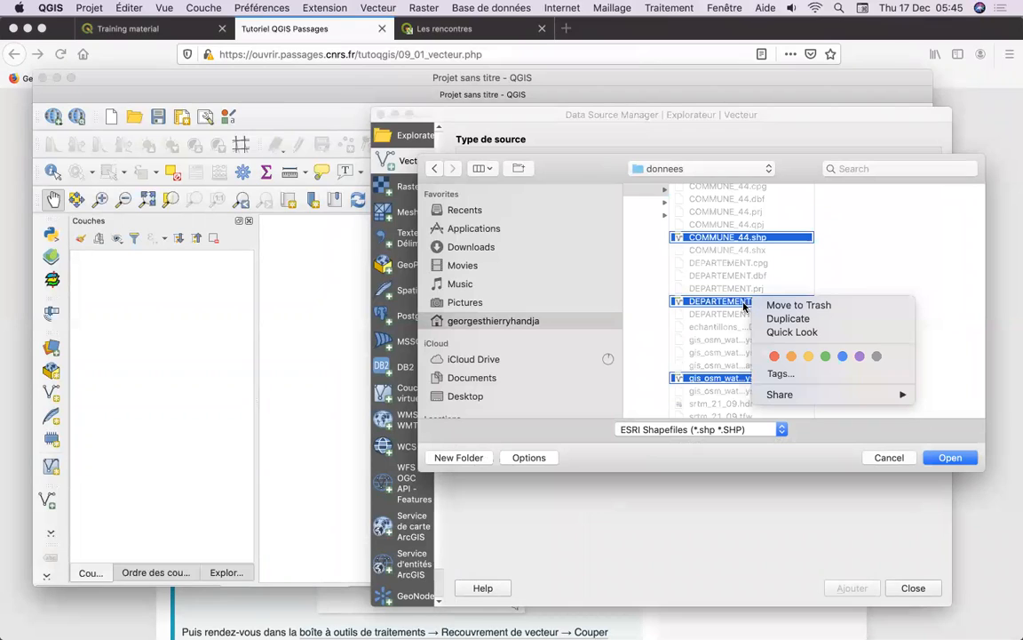
{"action": "left_click", "coordinate": [740, 306]}
{"action": "left_click", "coordinate": [737, 302]}
Step: Add COMMUNE_44.shp and gis_osm_waterways_free_1.shp to the project as vector layers
{"action": "left_click", "coordinate": [737, 238]}
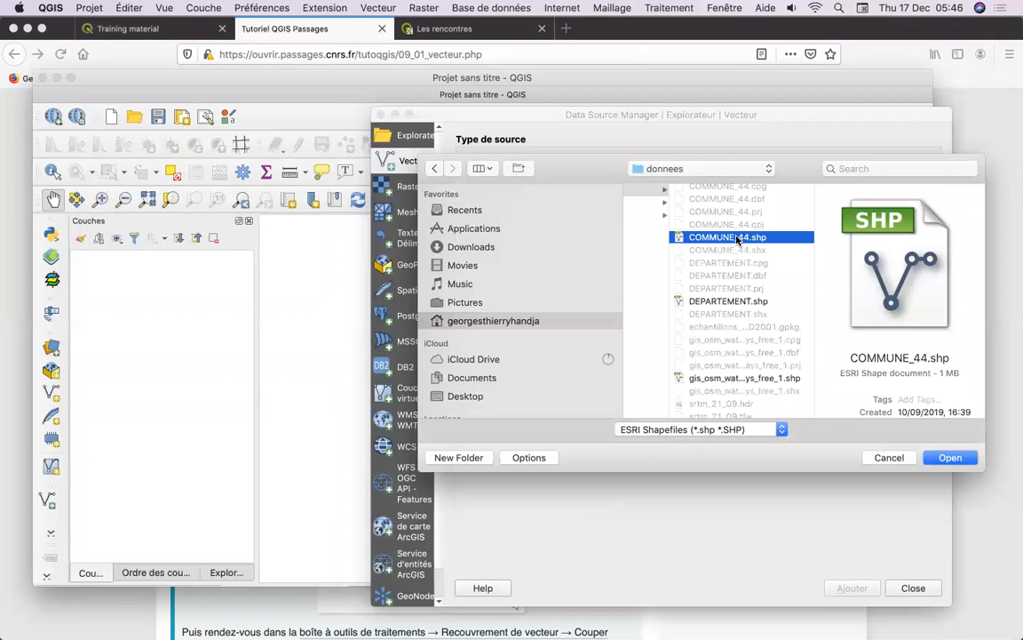
{"action": "left_click", "coordinate": [731, 379], "text": "super"}
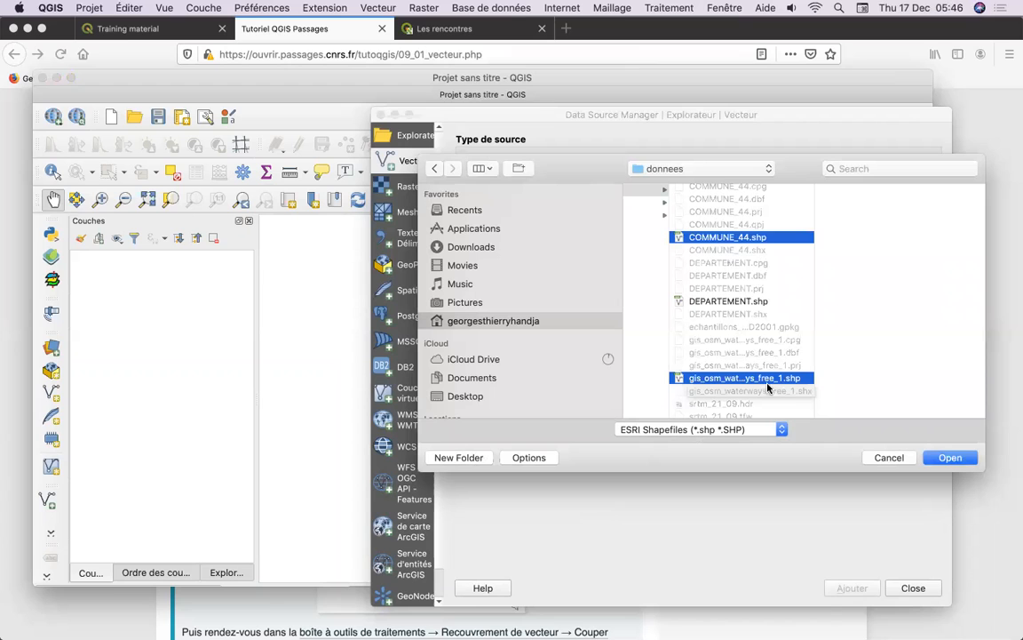
{"action": "left_click", "coordinate": [953, 457]}
{"action": "left_click", "coordinate": [855, 590]}
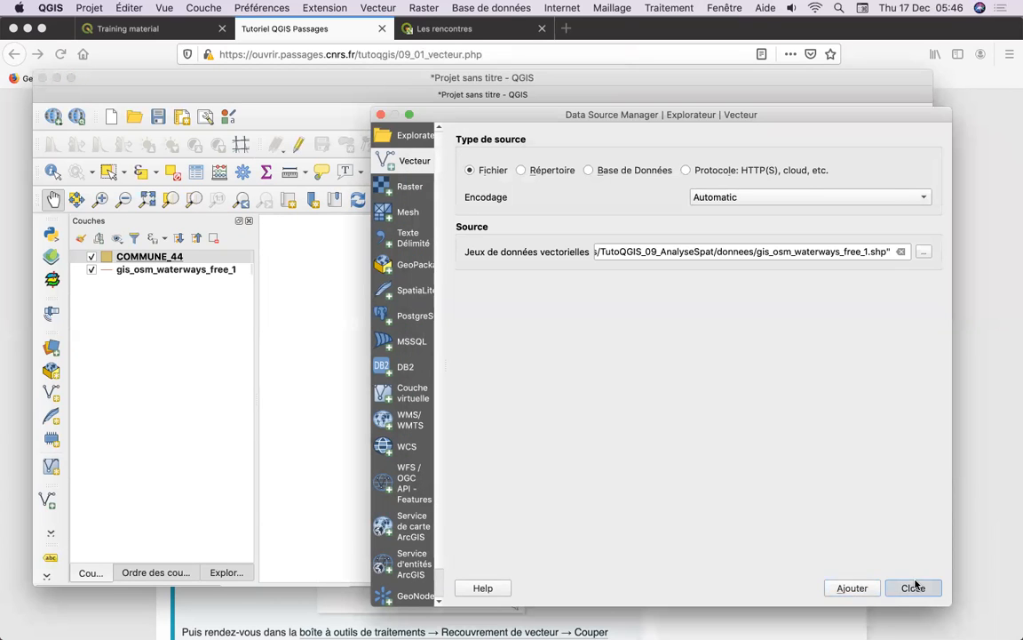
{"action": "left_click", "coordinate": [913, 587]}
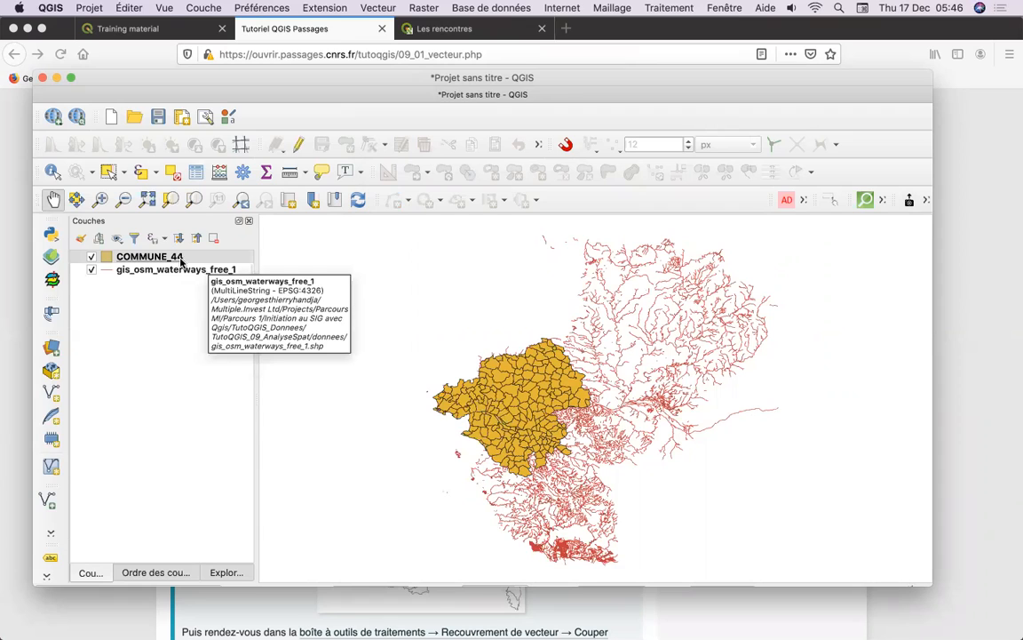
Step: Remove the COMMUNE_44 layer from the project
{"action": "left_click", "coordinate": [173, 257]}
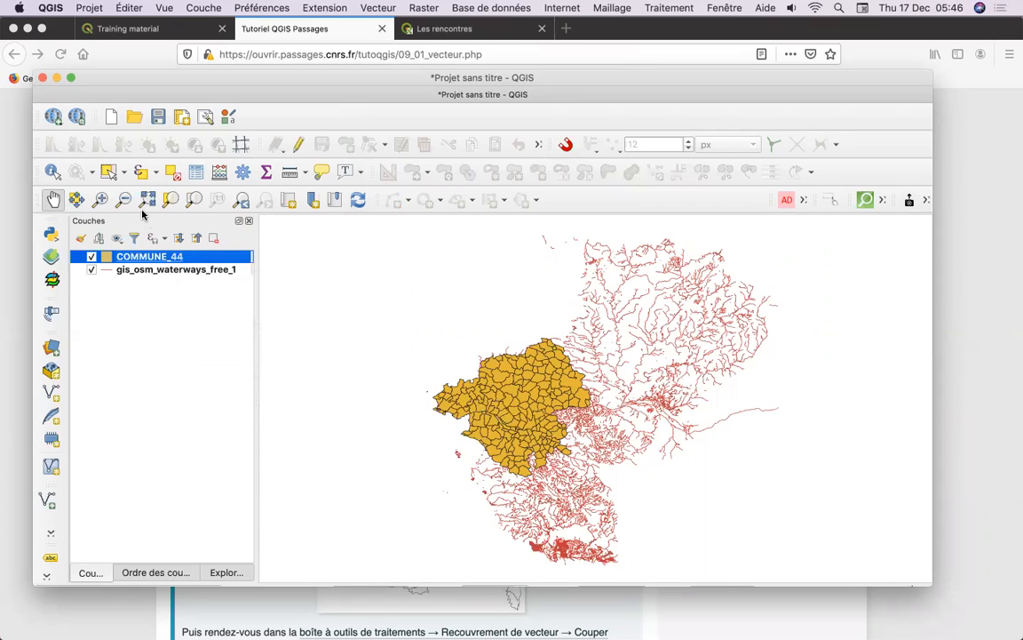
{"action": "left_click", "coordinate": [213, 239]}
{"action": "left_click", "coordinate": [543, 342]}
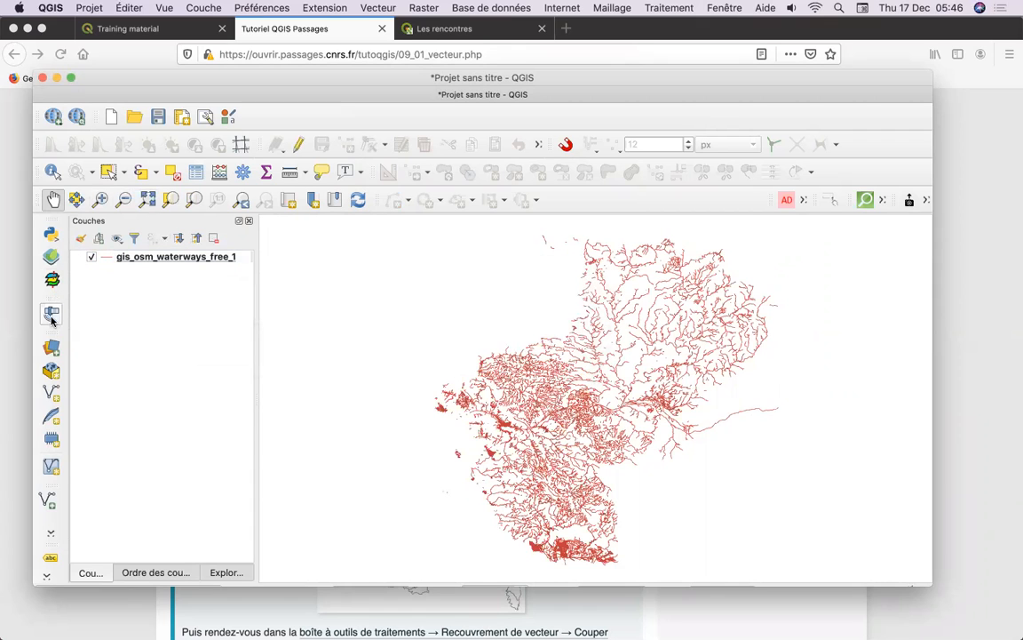
Step: Check the layers required by the tutorial and add DEPARTEMENT.shp from the donnees folder as a vector layer
{"action": "left_click", "coordinate": [51, 349]}
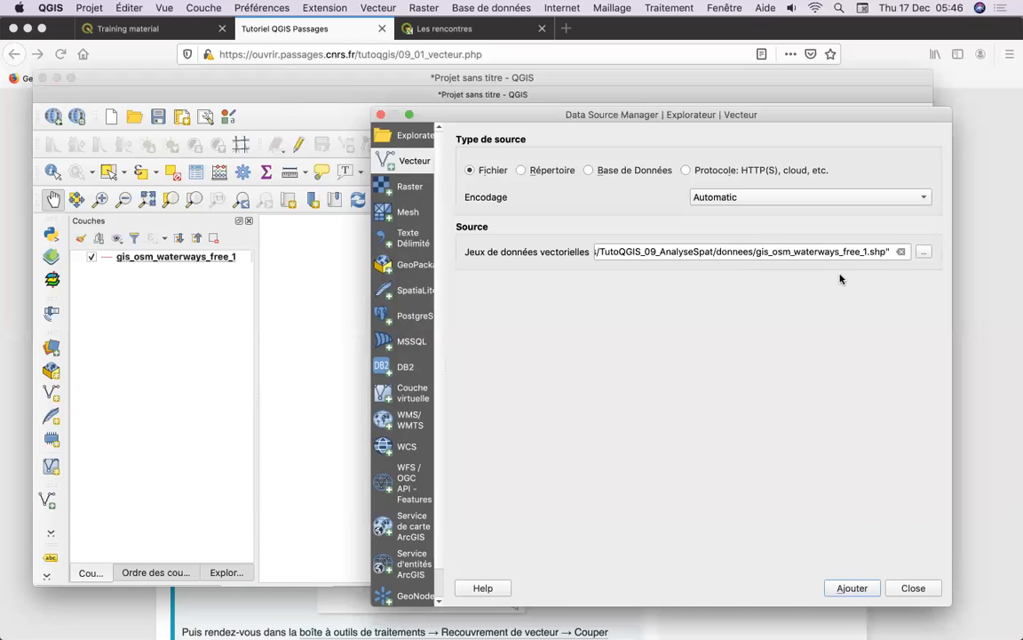
{"action": "left_click", "coordinate": [258, 625]}
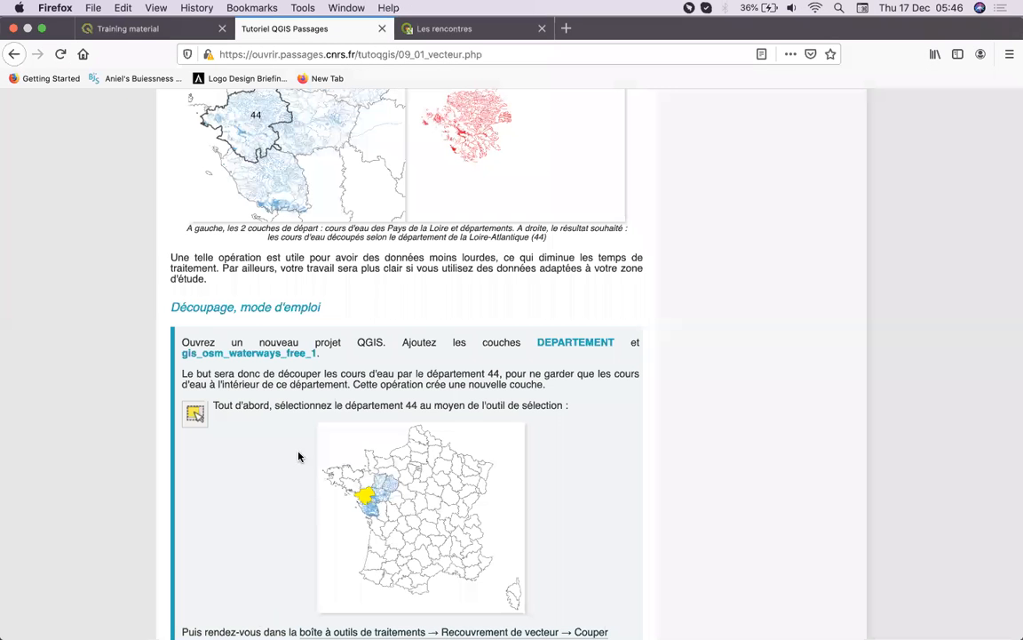
{"action": "mouse_move", "coordinate": [320, 634]}
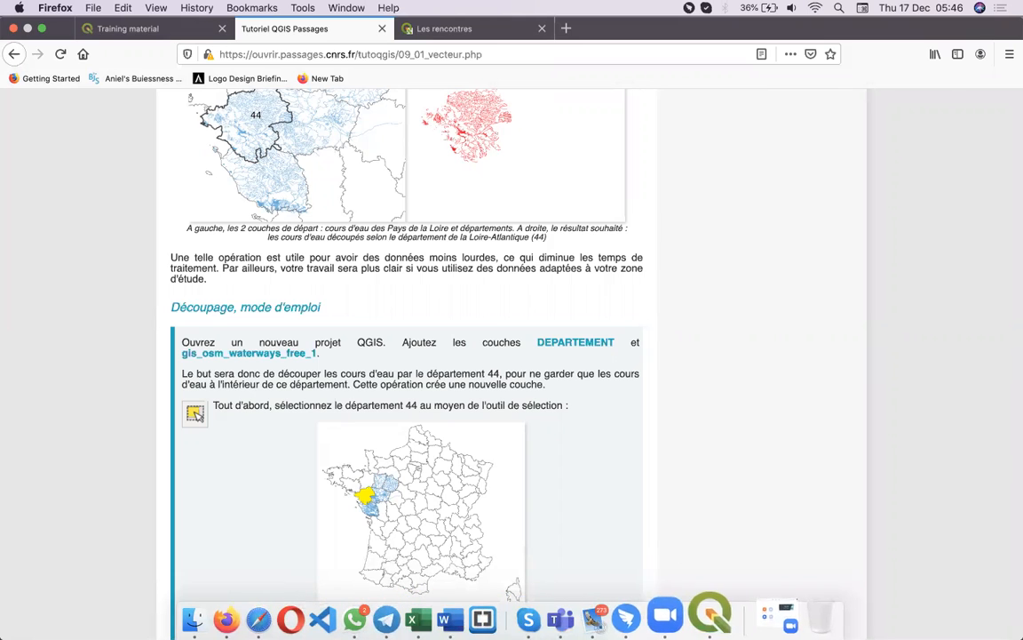
{"action": "left_click", "coordinate": [722, 621]}
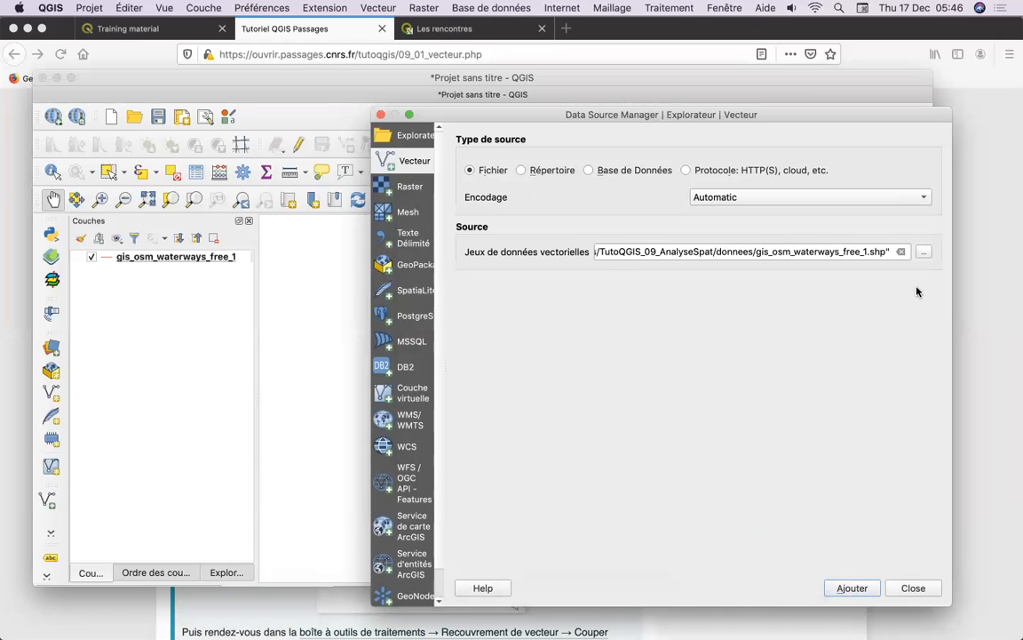
{"action": "left_click", "coordinate": [922, 255]}
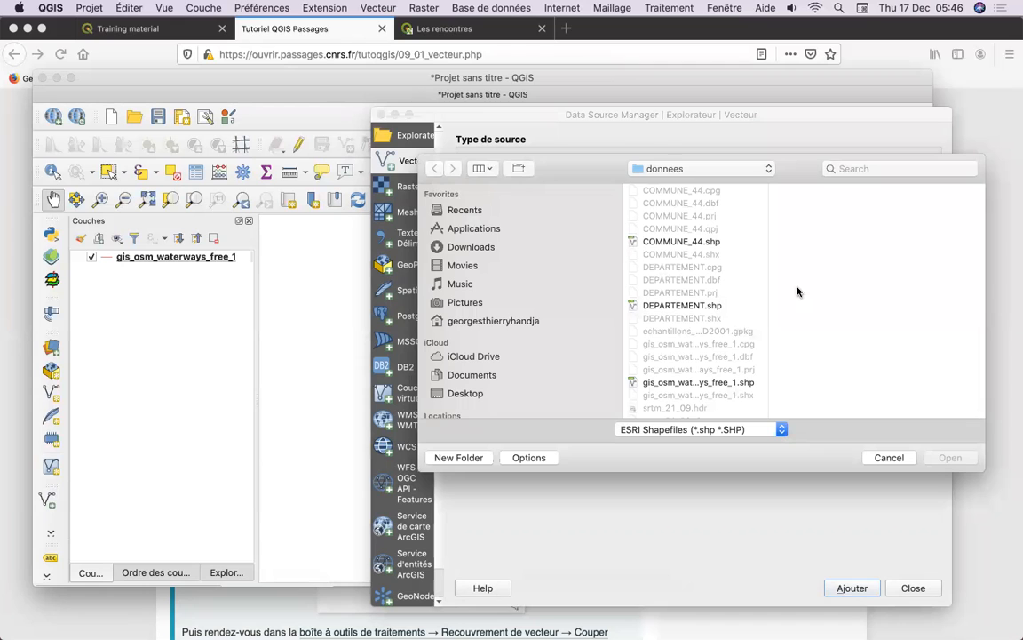
{"action": "left_click", "coordinate": [681, 306]}
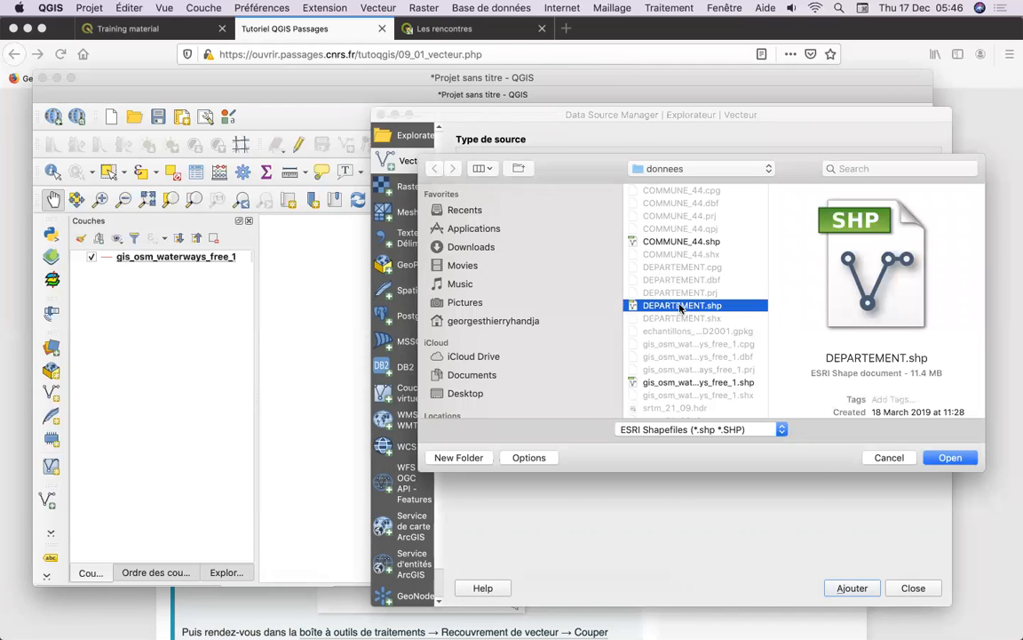
{"action": "left_click", "coordinate": [949, 456]}
{"action": "left_click", "coordinate": [851, 588]}
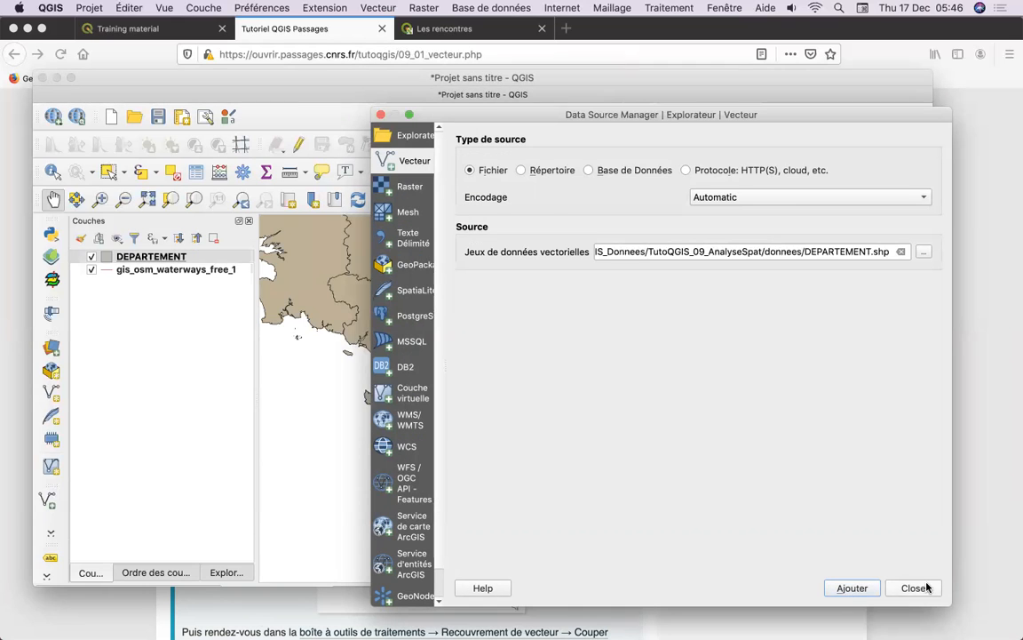
{"action": "left_click", "coordinate": [912, 588]}
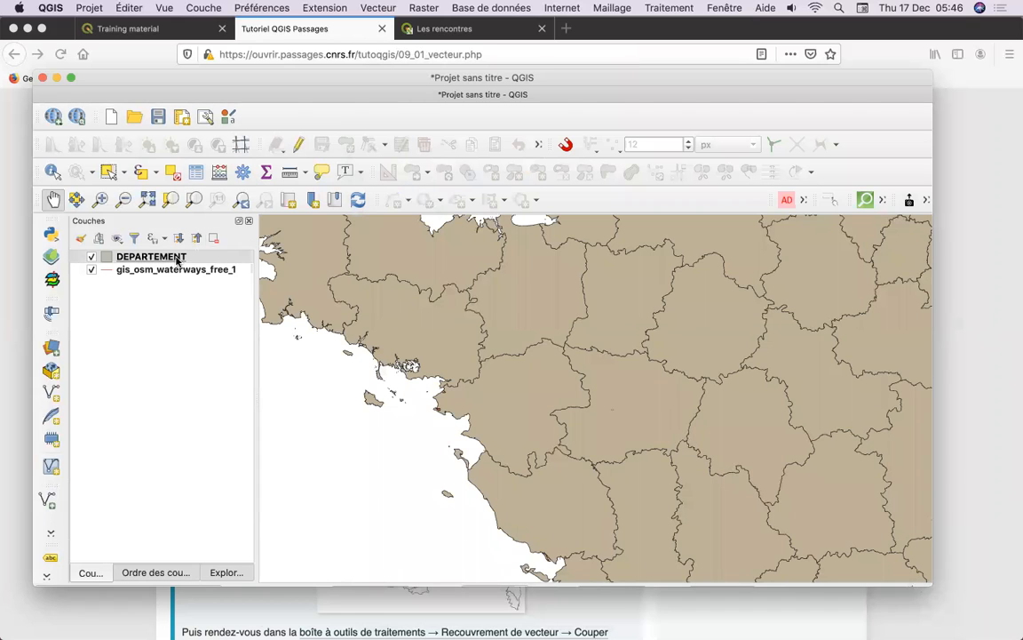
Step: Place the DEPARTEMENT layer beneath gis_osm_waterways_free_1 and read the tutorial's instructions for selecting department 44
{"action": "left_click", "coordinate": [177, 257]}
{"action": "left_click_drag", "start_coordinate": [177, 274], "coordinate": [175, 291]}
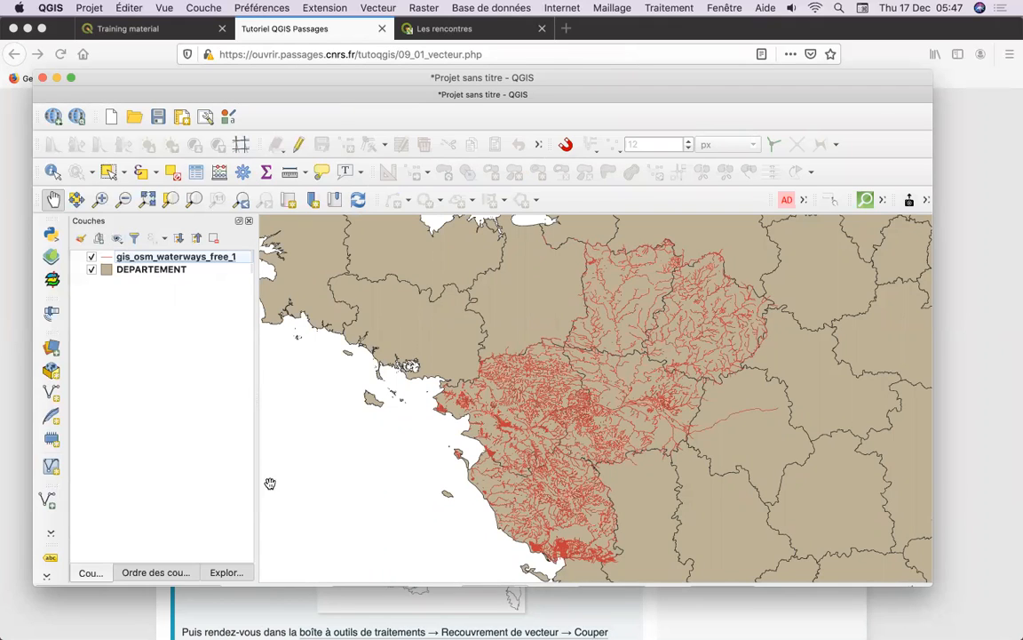
{"action": "left_click", "coordinate": [258, 620]}
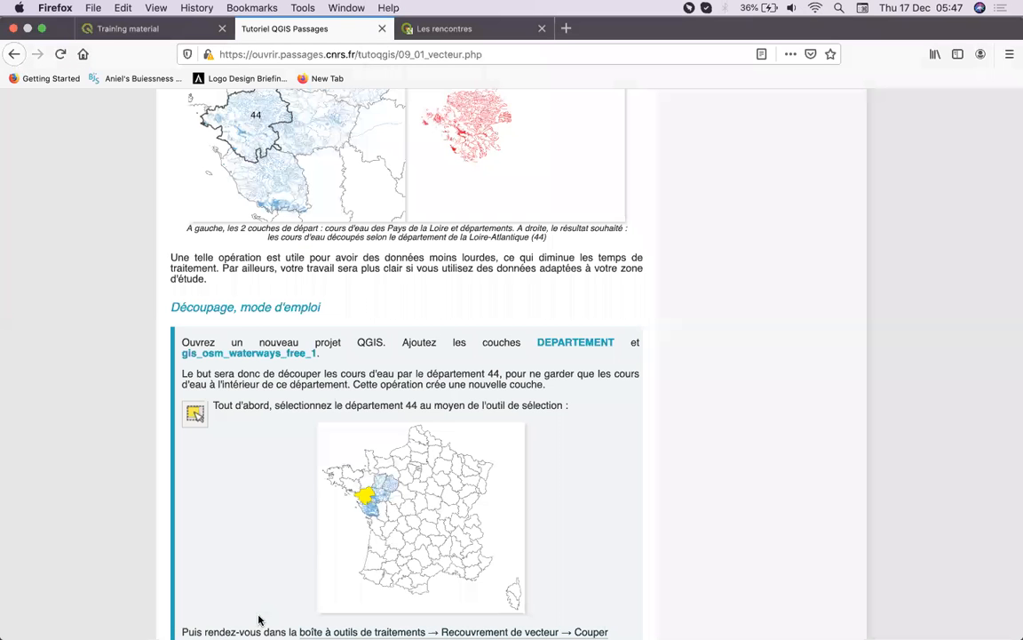
{"action": "scroll", "coordinate": [306, 562], "scroll_direction": "down", "scroll_amount": 5}
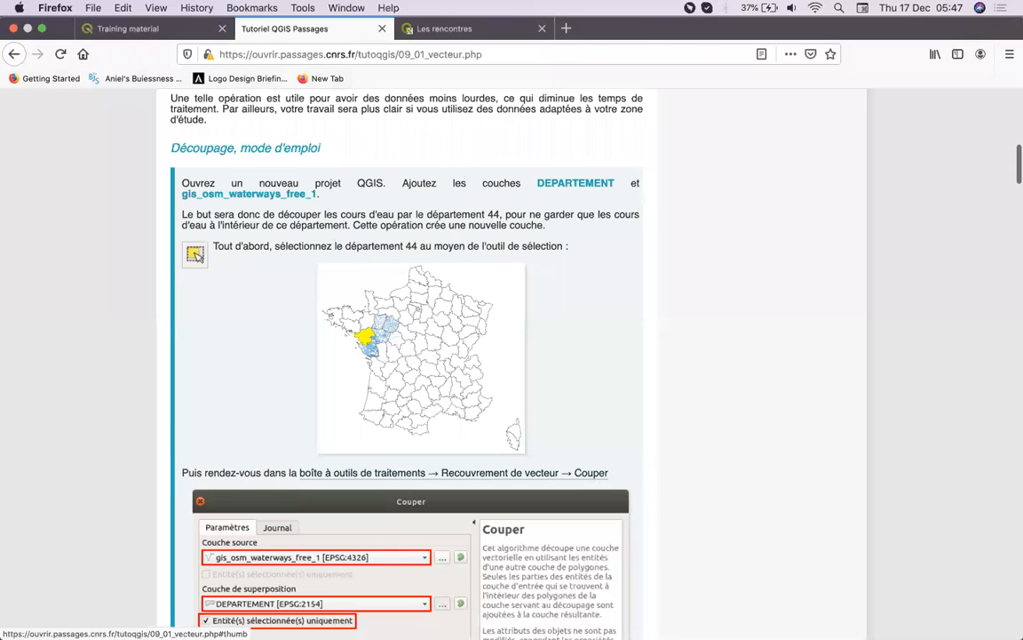
{"action": "mouse_move", "coordinate": [386, 631]}
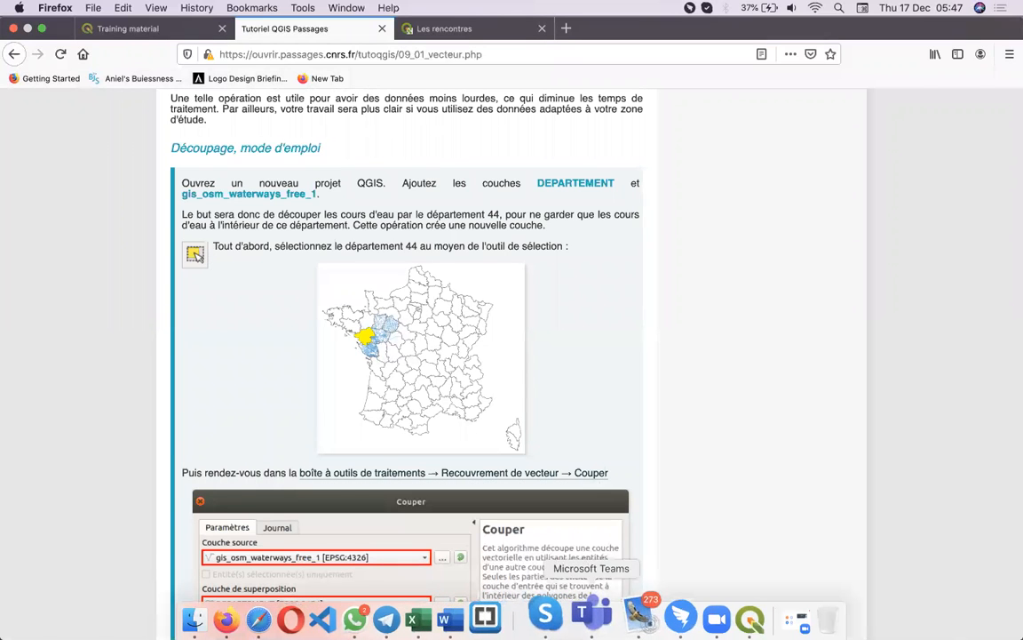
{"action": "left_click", "coordinate": [724, 613]}
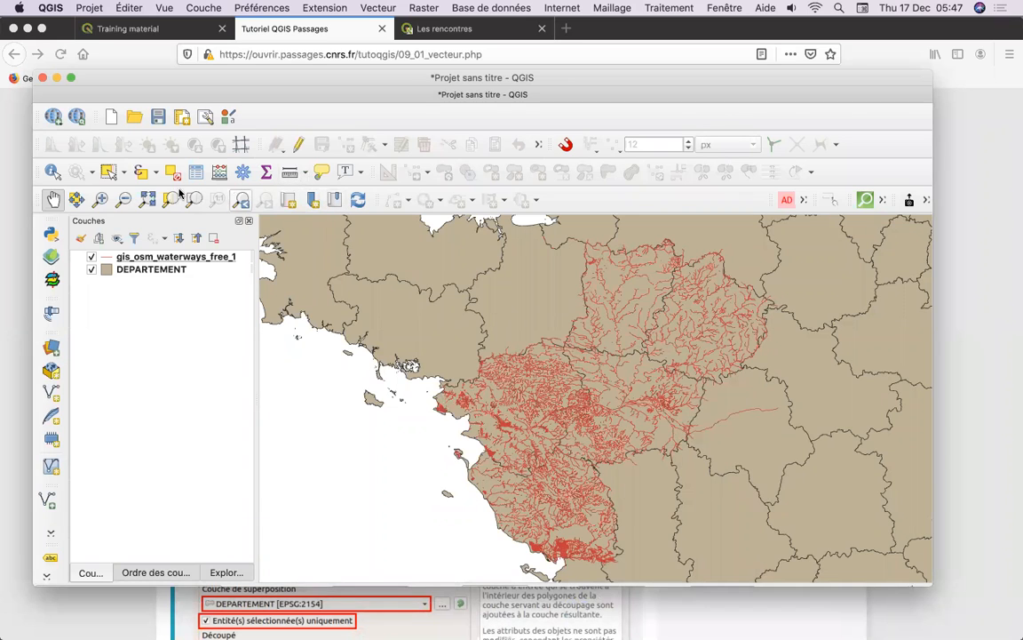
{"action": "left_click", "coordinate": [109, 173]}
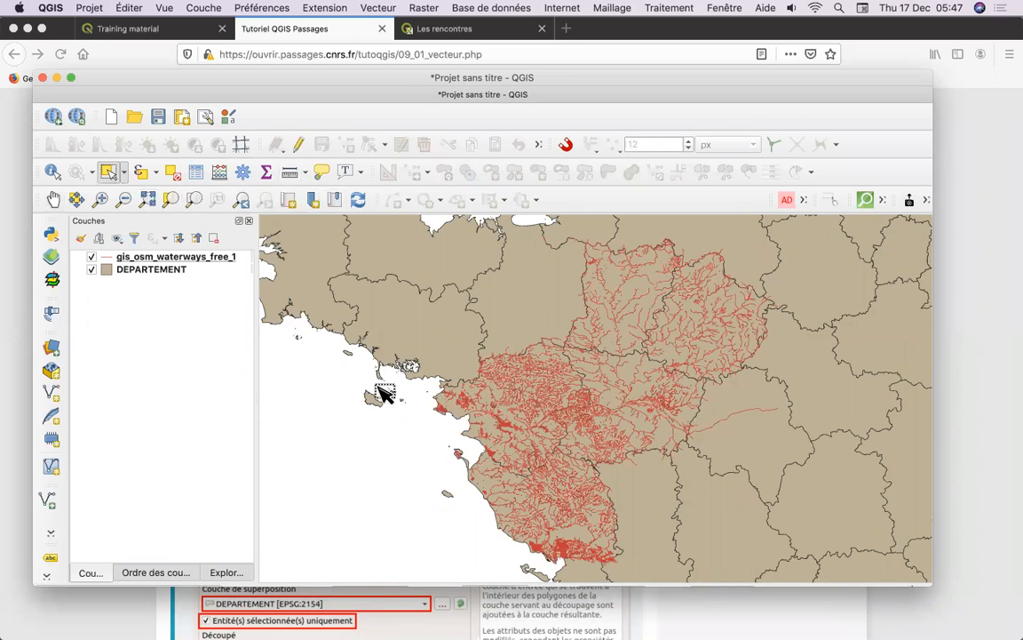
{"action": "left_click_drag", "start_coordinate": [498, 407], "coordinate": [540, 462]}
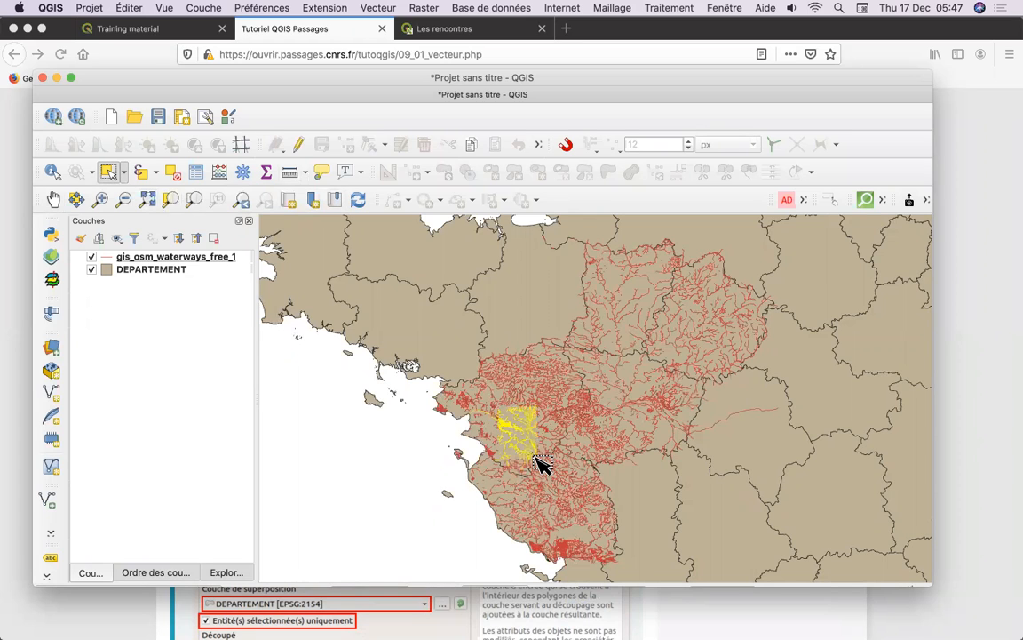
{"action": "left_click", "coordinate": [536, 435]}
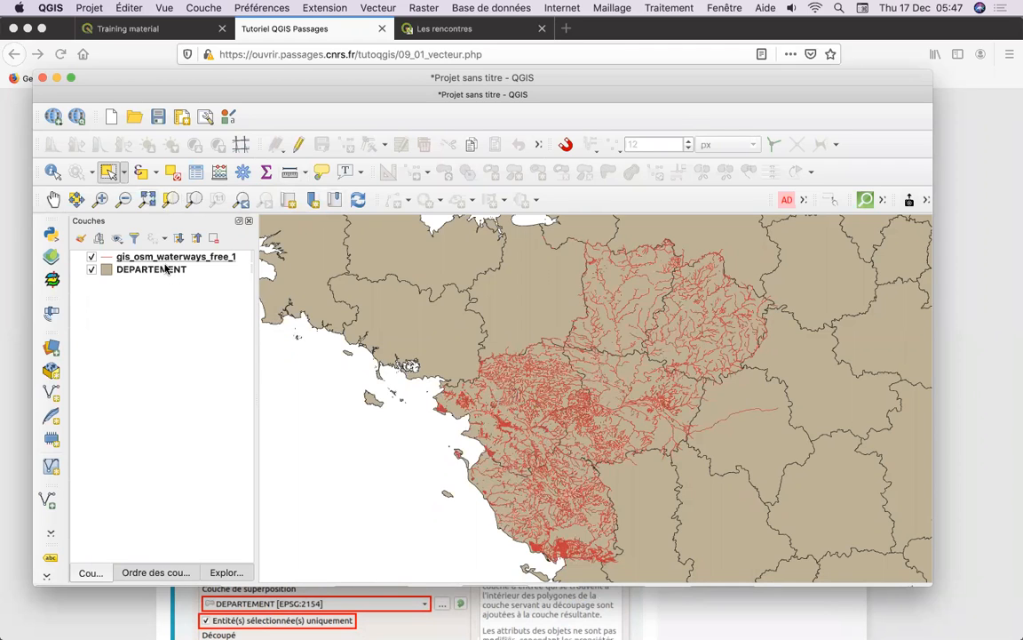
Step: Make DEPARTEMENT the active layer and try selecting departments in the area covered by the waterways
{"action": "left_click", "coordinate": [165, 269]}
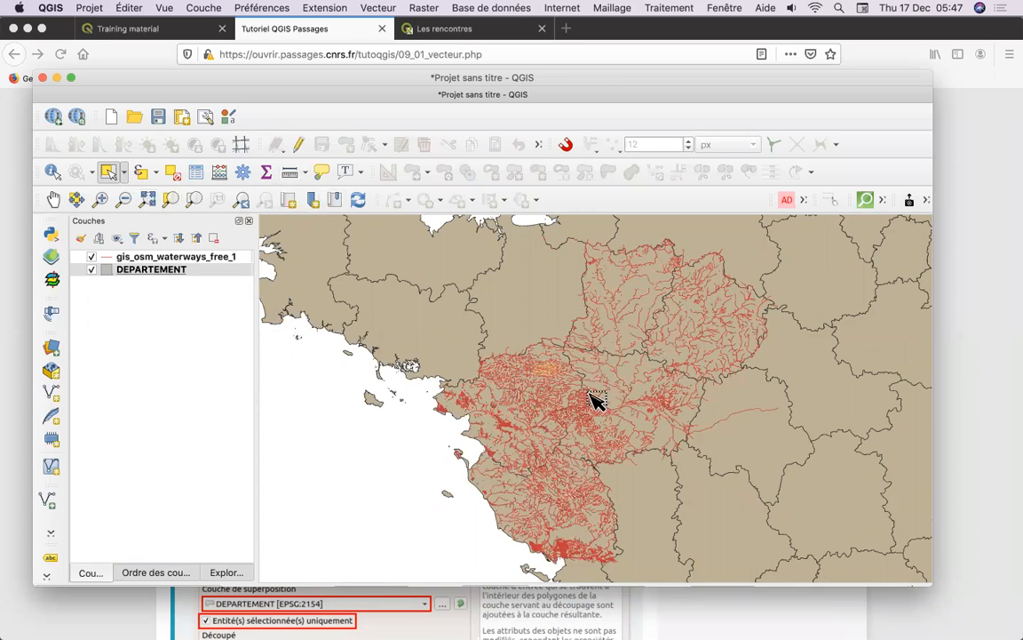
{"action": "left_click_drag", "start_coordinate": [595, 400], "coordinate": [613, 418]}
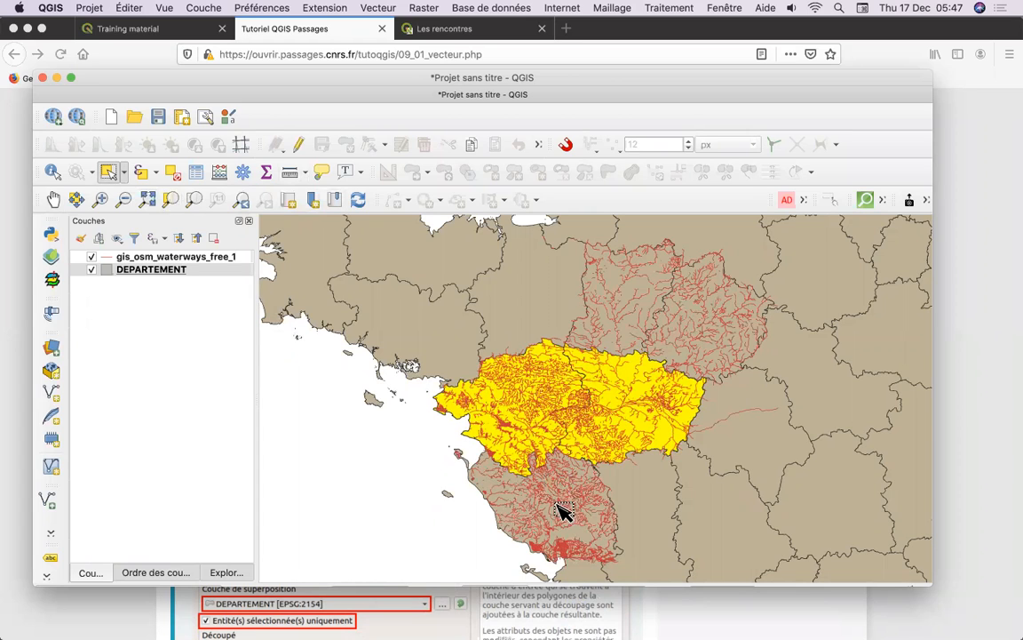
{"action": "left_click", "coordinate": [565, 518]}
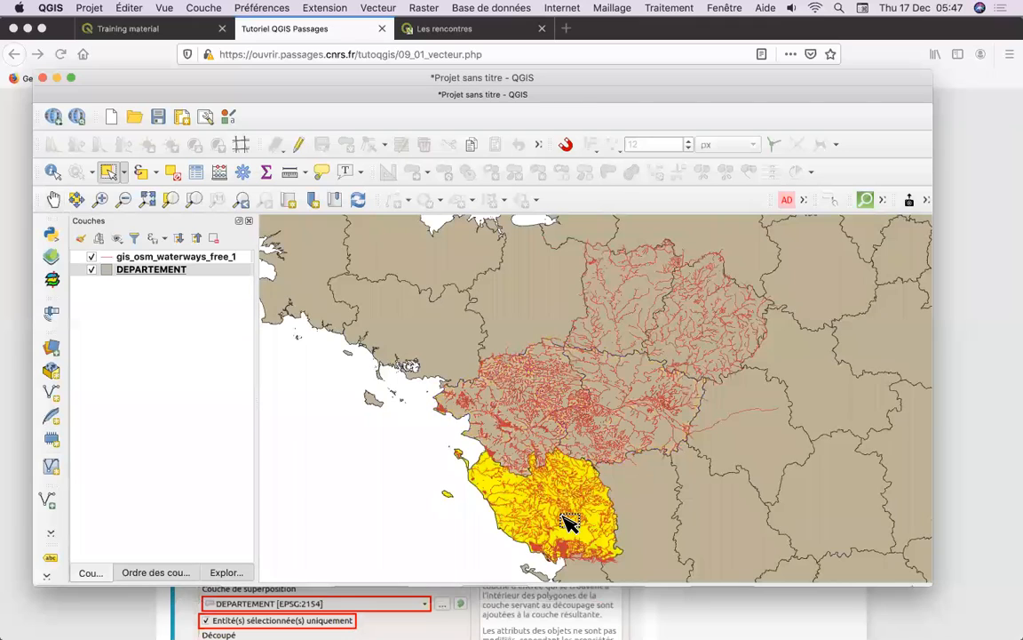
{"action": "left_click", "coordinate": [565, 425]}
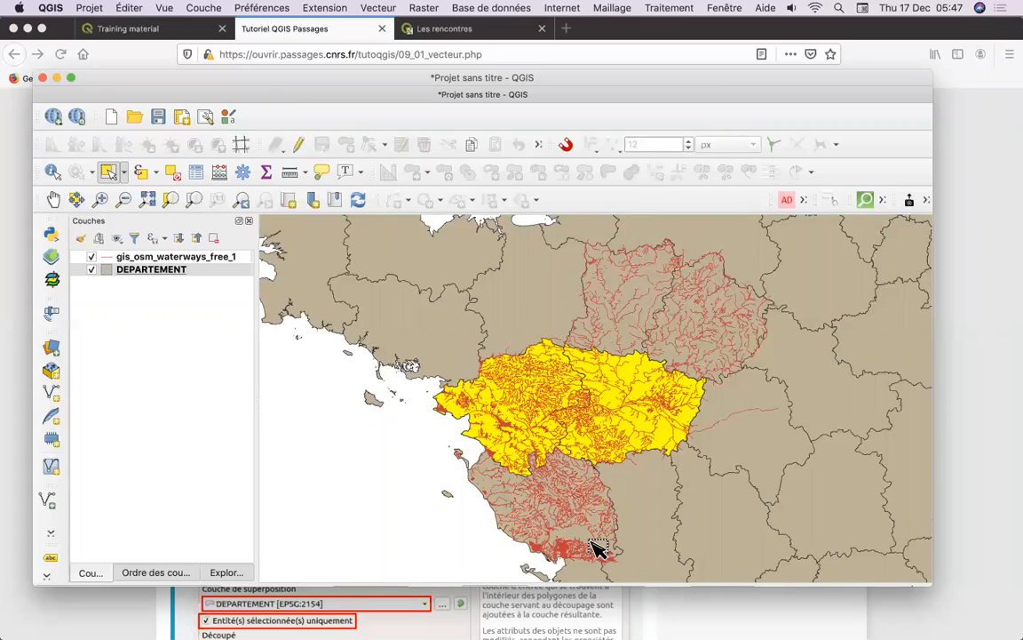
Step: Compare the wider map of western France with the tutorial's illustration to locate department 44
{"action": "left_click", "coordinate": [122, 200]}
{"action": "left_click", "coordinate": [514, 392]}
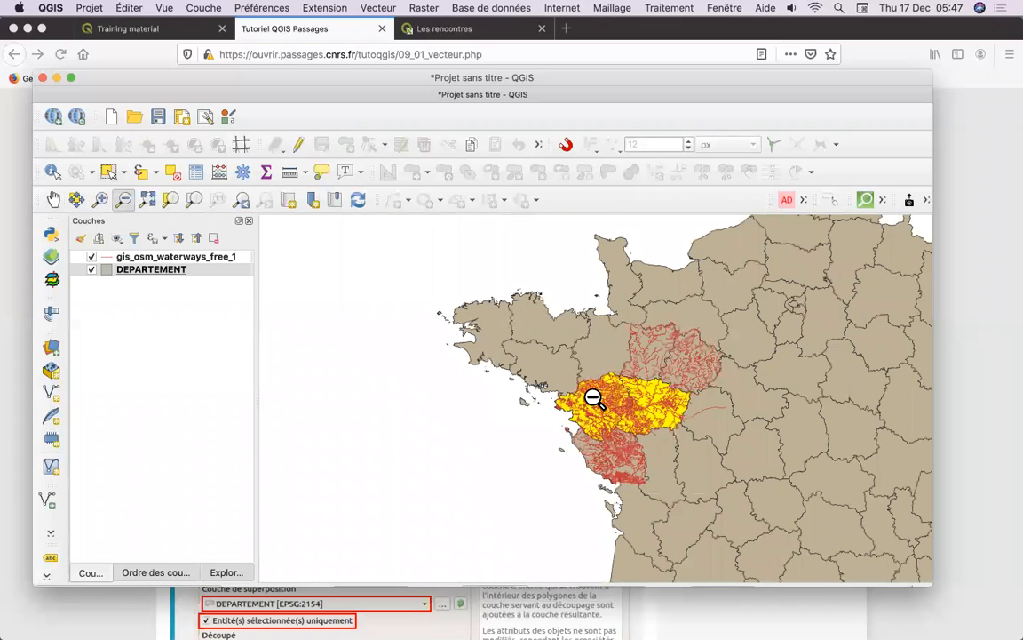
{"action": "left_click", "coordinate": [53, 199]}
{"action": "left_click_drag", "start_coordinate": [662, 437], "coordinate": [538, 358]}
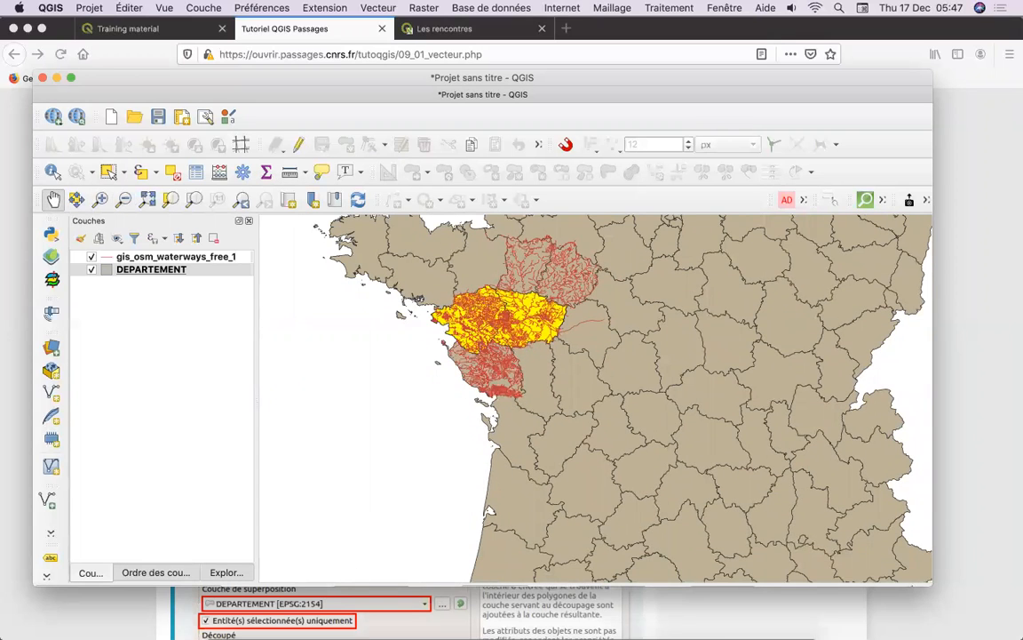
{"action": "left_click", "coordinate": [124, 613]}
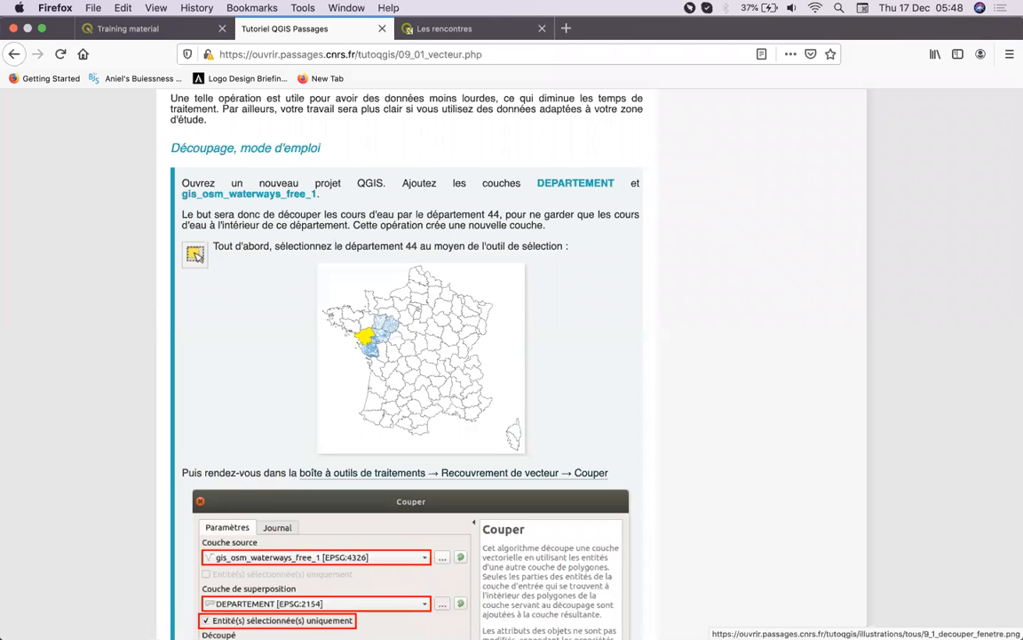
{"action": "mouse_move", "coordinate": [469, 622]}
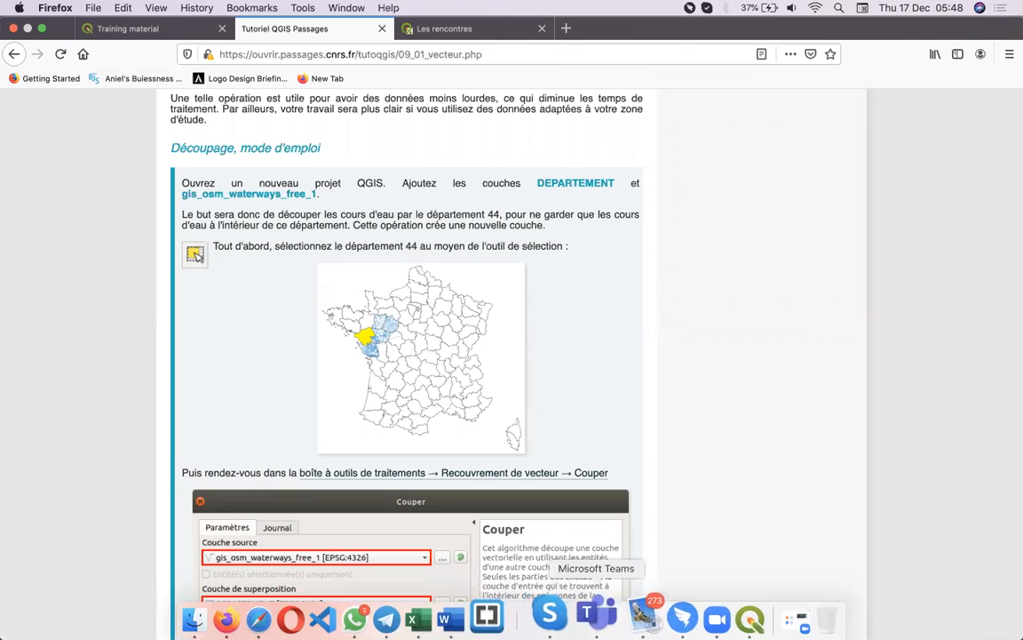
{"action": "left_click", "coordinate": [721, 614]}
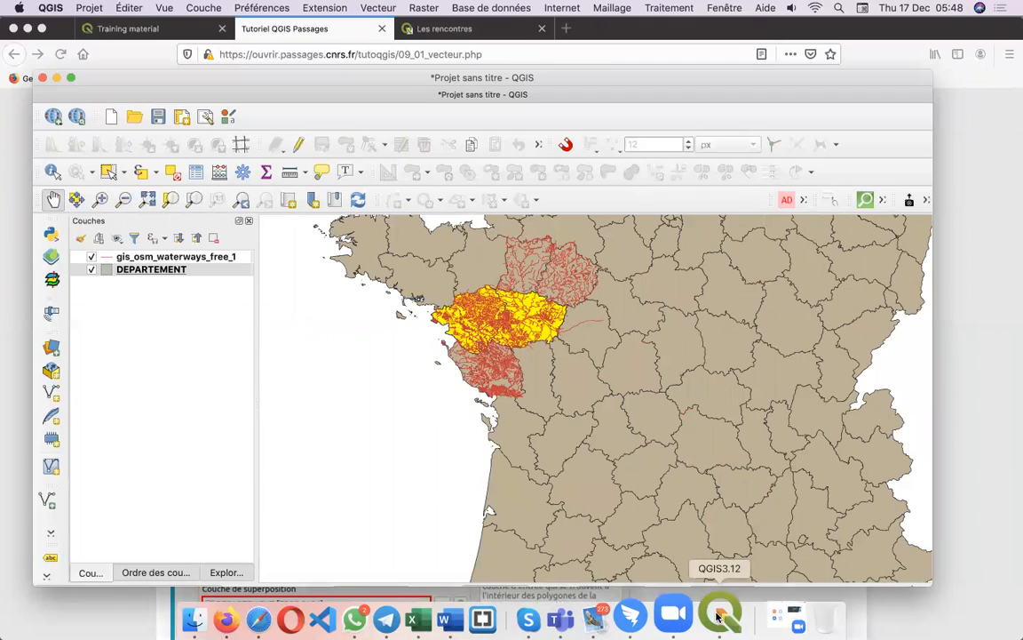
{"action": "left_click_drag", "start_coordinate": [452, 349], "coordinate": [543, 382]}
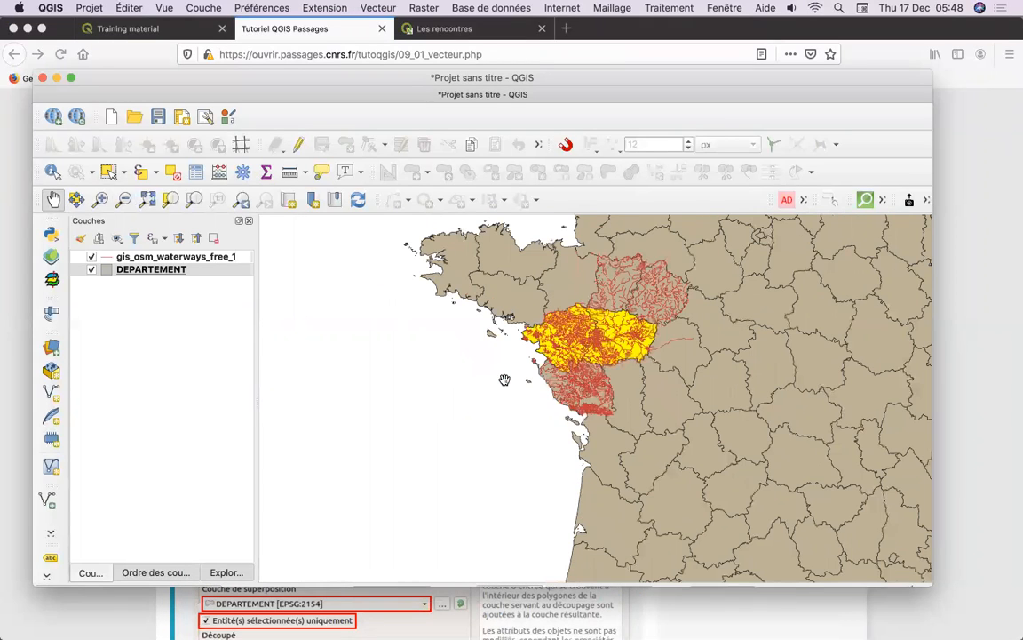
Step: Select only department 44 on the map in the DEPARTEMENT layer, matching the tutorial's illustration
{"action": "left_click", "coordinate": [109, 173]}
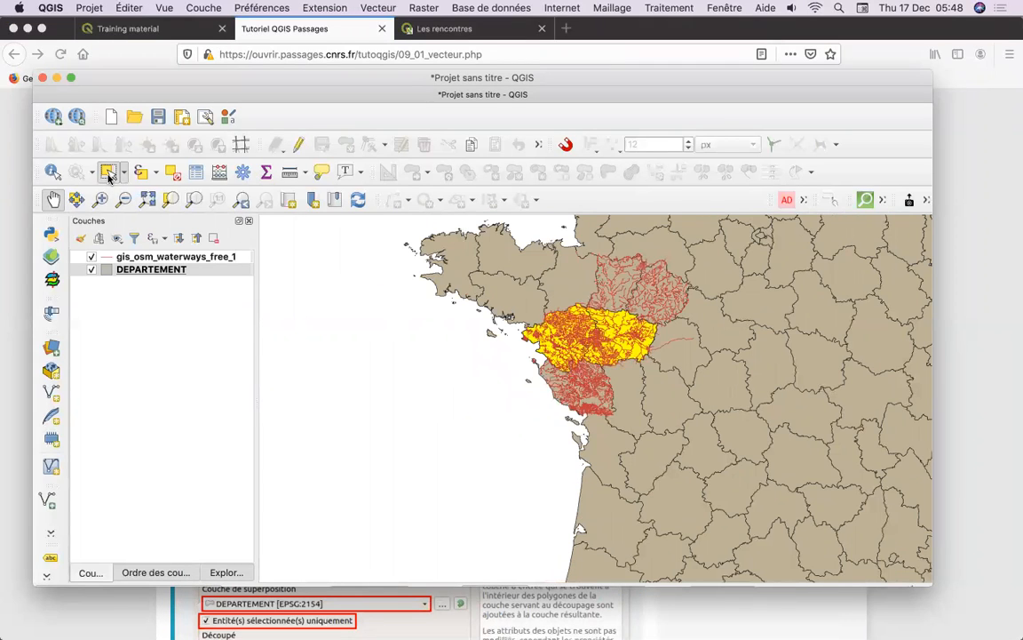
{"action": "left_click", "coordinate": [600, 401]}
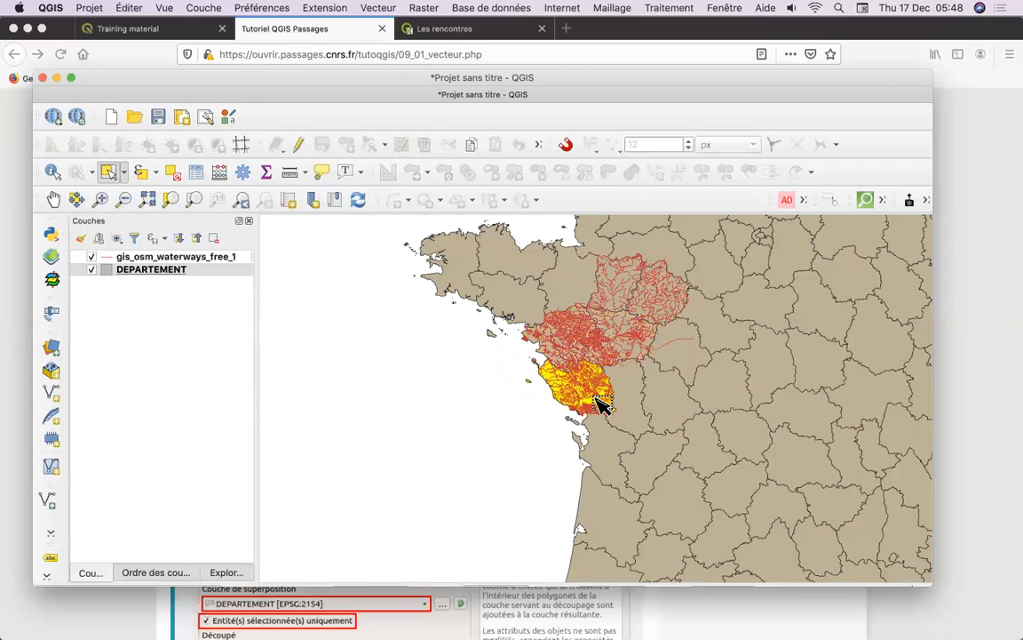
{"action": "mouse_move", "coordinate": [502, 636]}
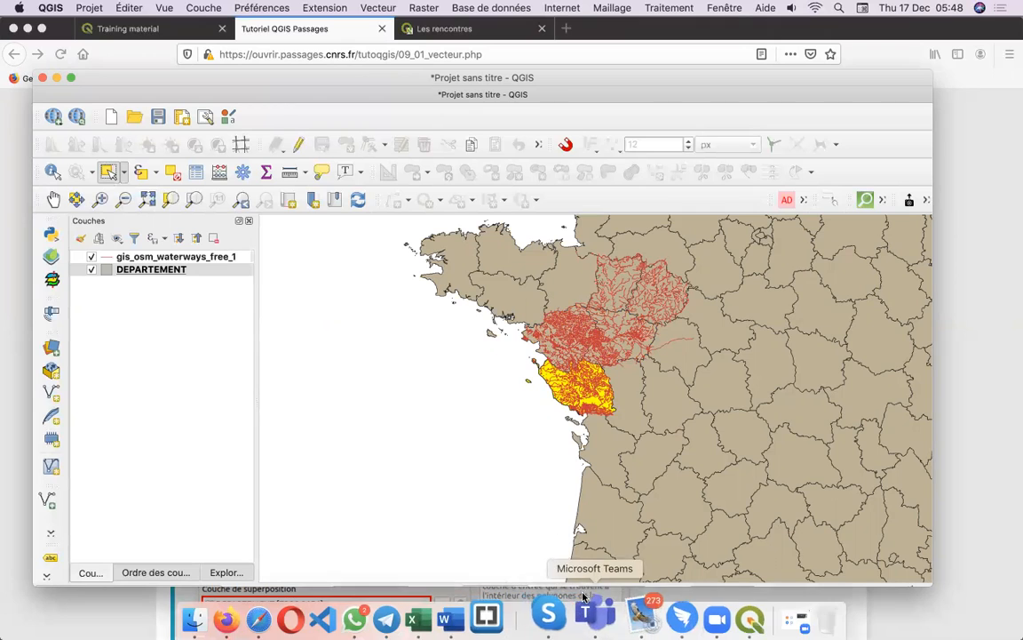
{"action": "left_click", "coordinate": [524, 611]}
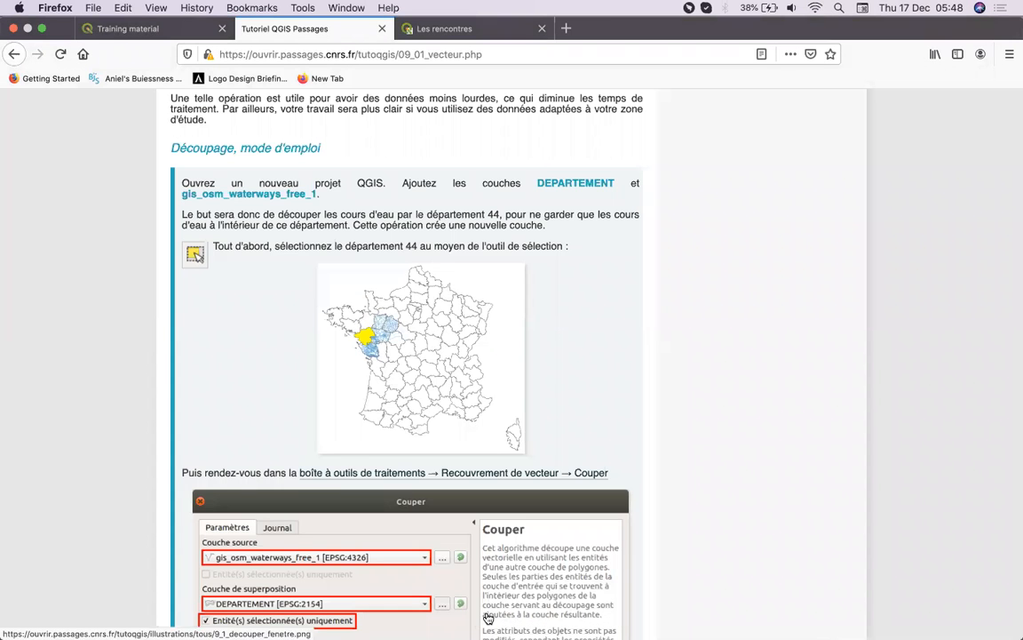
{"action": "left_click", "coordinate": [733, 612]}
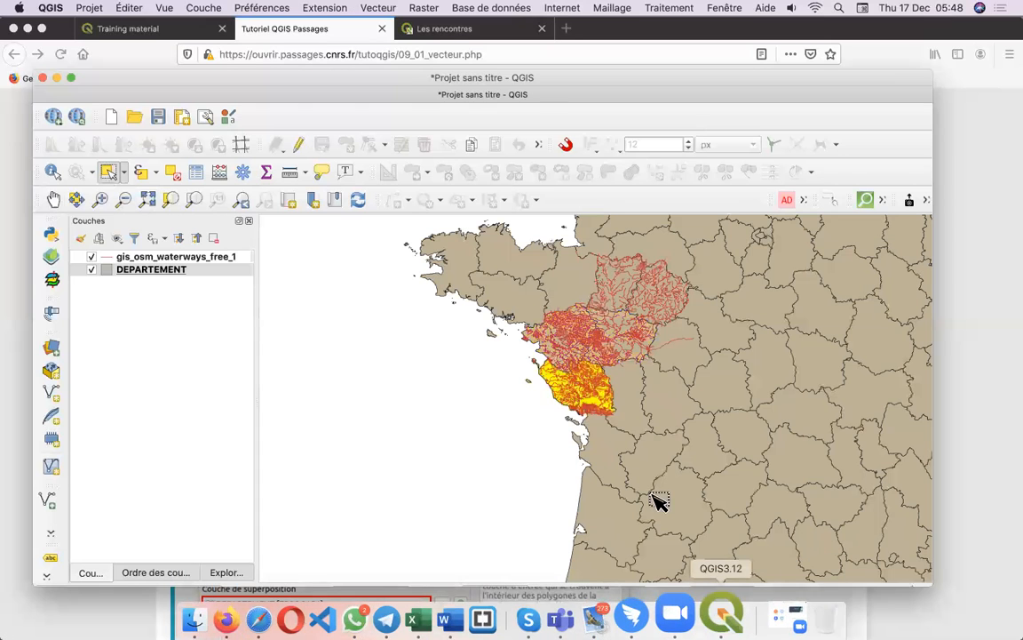
{"action": "left_click", "coordinate": [583, 341]}
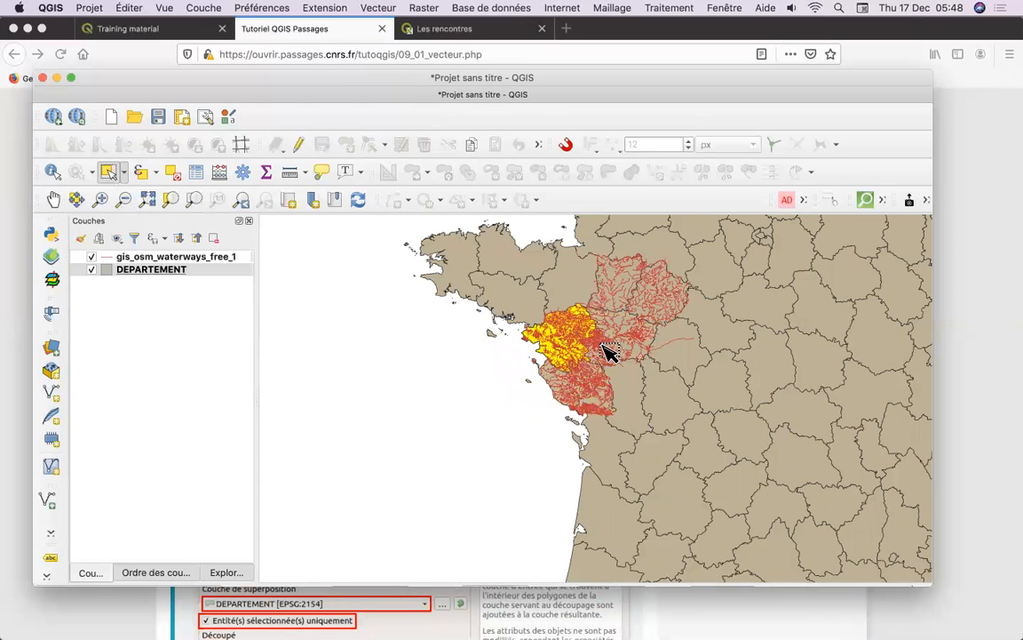
Step: Check the tutorial's instructions for the Couper tool and open the processing toolbox in QGIS
{"action": "left_click", "coordinate": [666, 615]}
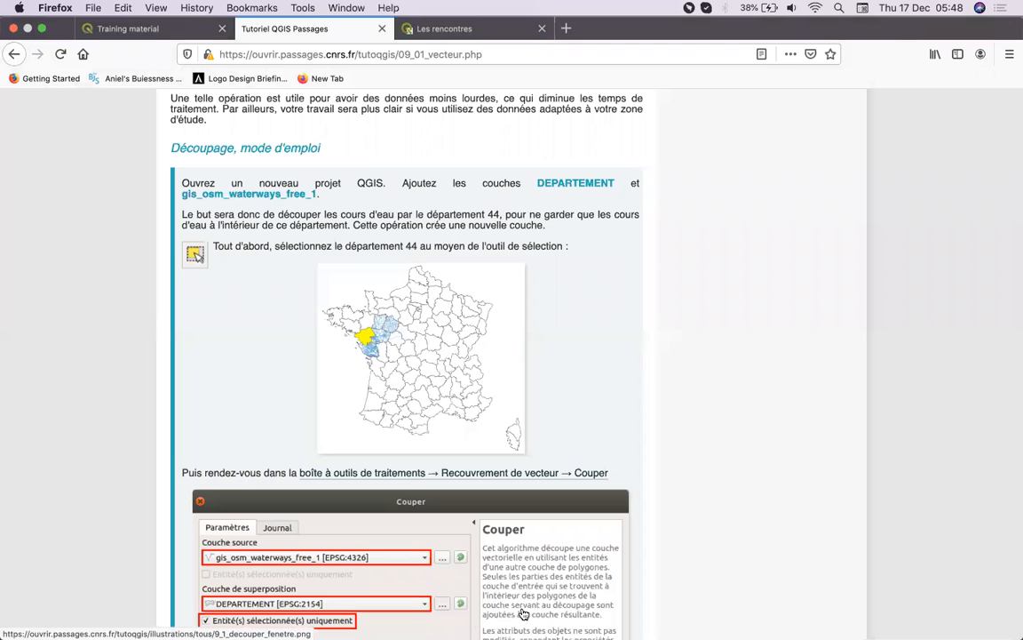
{"action": "mouse_move", "coordinate": [471, 626]}
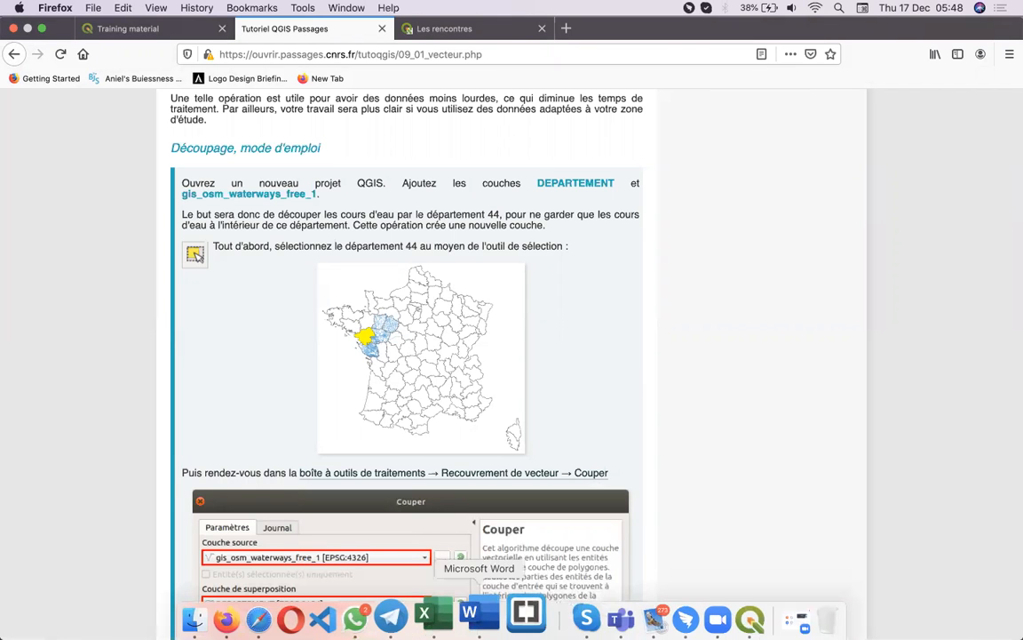
{"action": "left_click", "coordinate": [751, 619]}
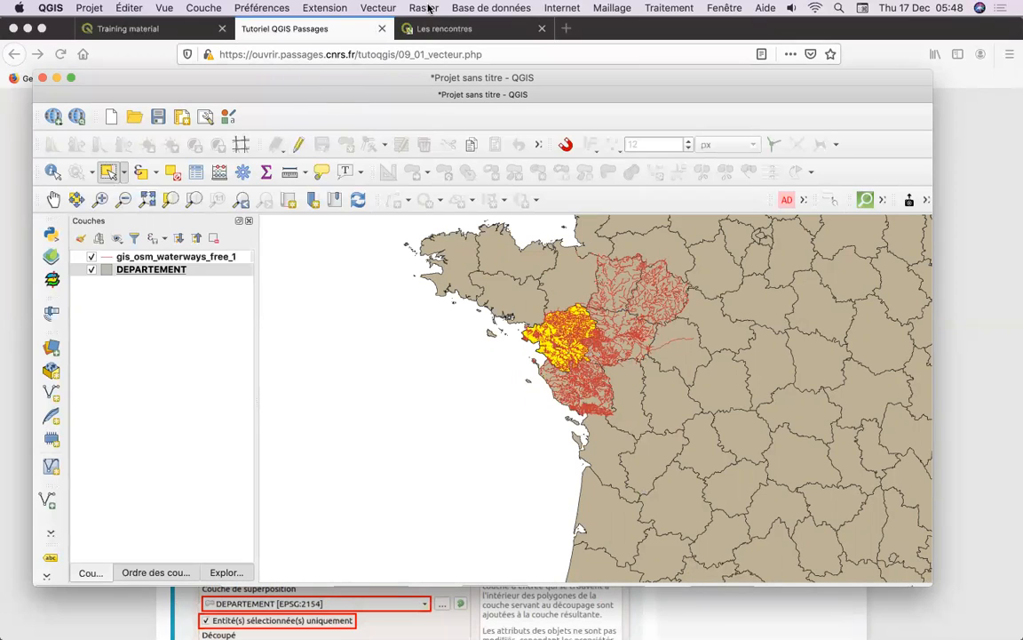
{"action": "left_click", "coordinate": [670, 8]}
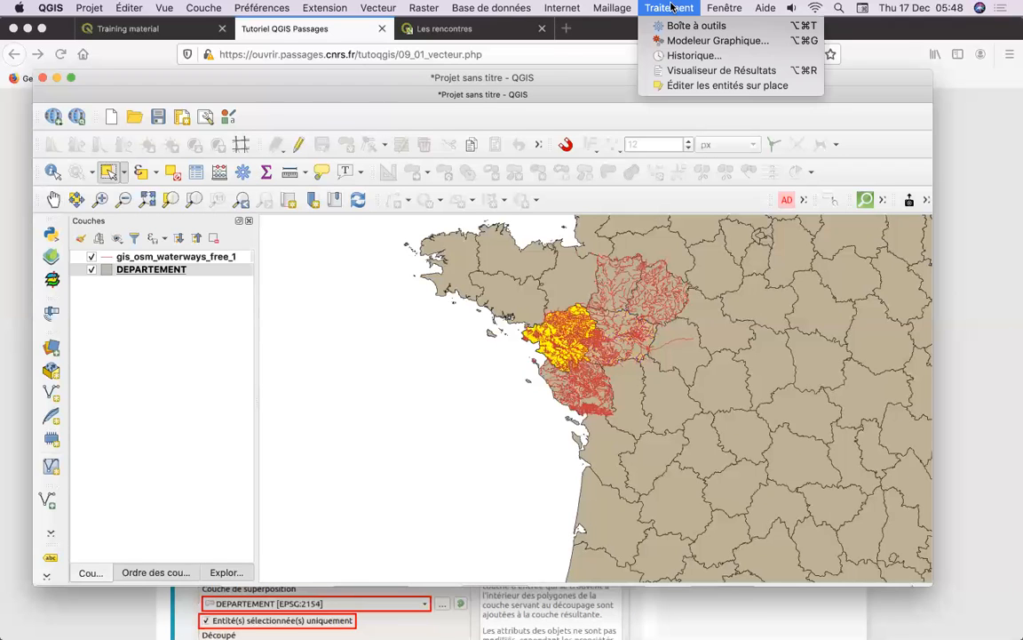
{"action": "left_click", "coordinate": [682, 29]}
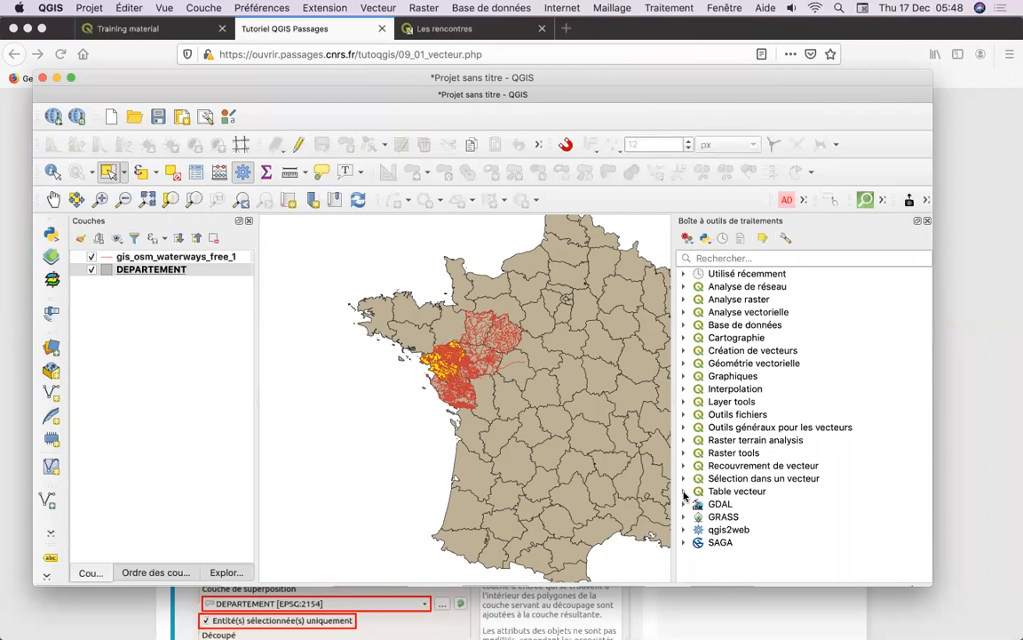
Step: Look for the Couper tool in Table vecteur, Outils généraux pour les vecteurs and Analyse vectorielle, and recheck its location in the tutorial
{"action": "left_click", "coordinate": [684, 491]}
{"action": "left_click", "coordinate": [684, 491]}
{"action": "left_click", "coordinate": [683, 427]}
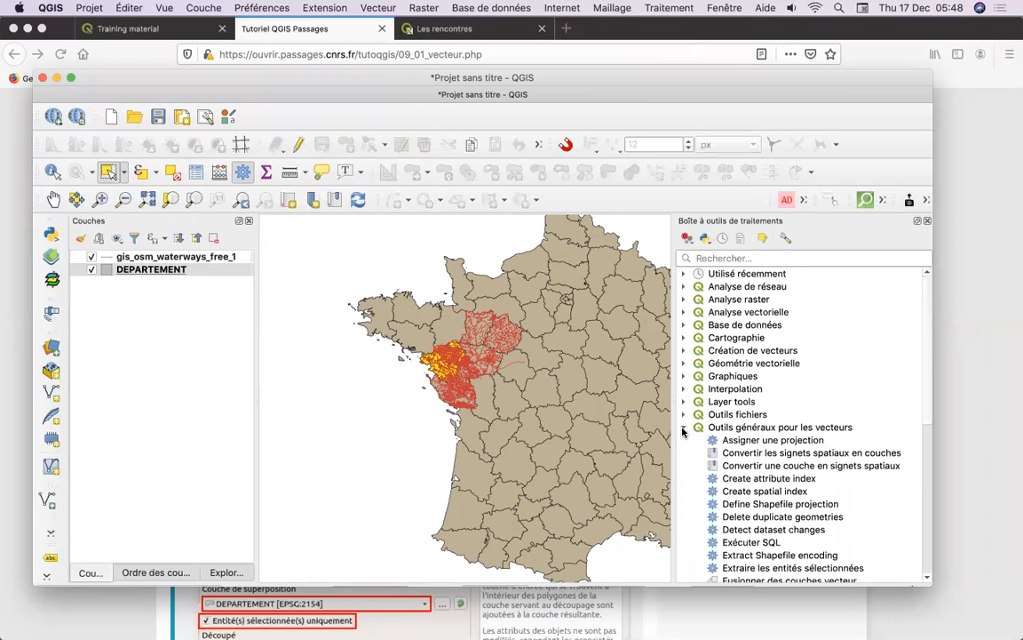
{"action": "left_click", "coordinate": [683, 428]}
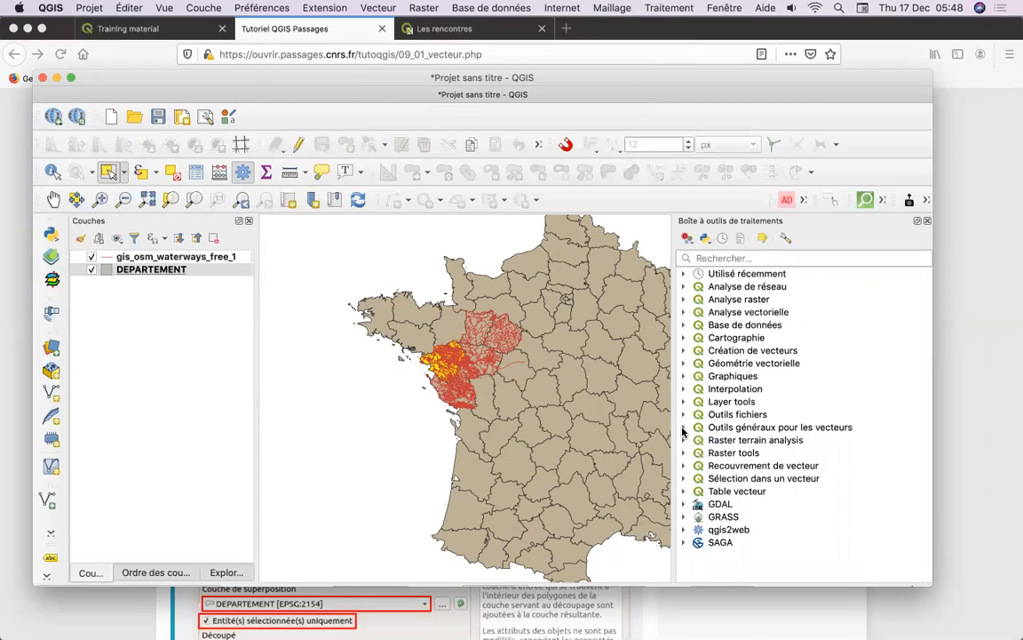
{"action": "left_click", "coordinate": [683, 313]}
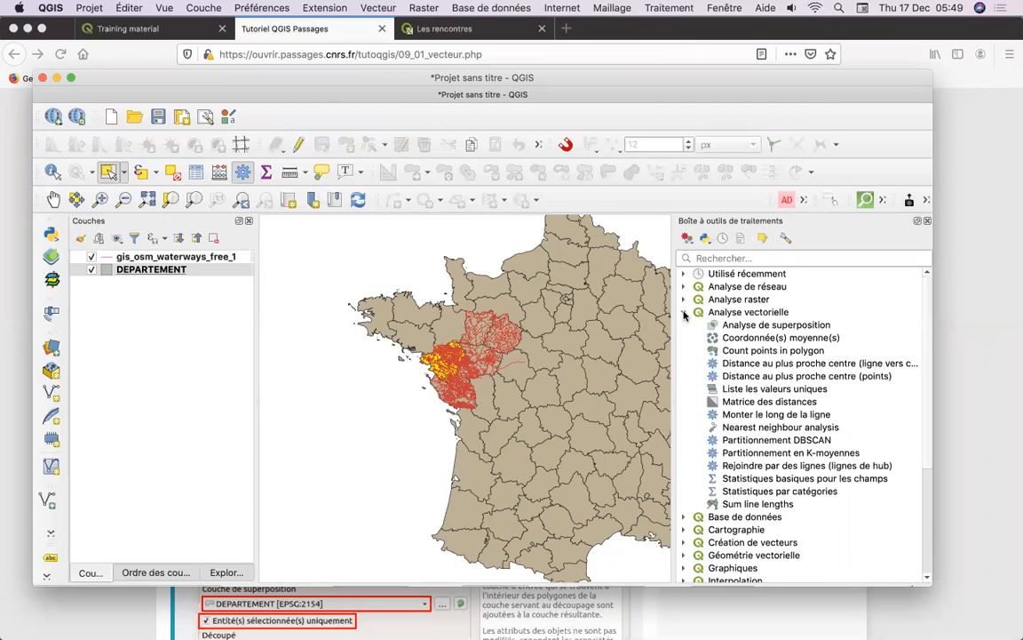
{"action": "left_click", "coordinate": [683, 312]}
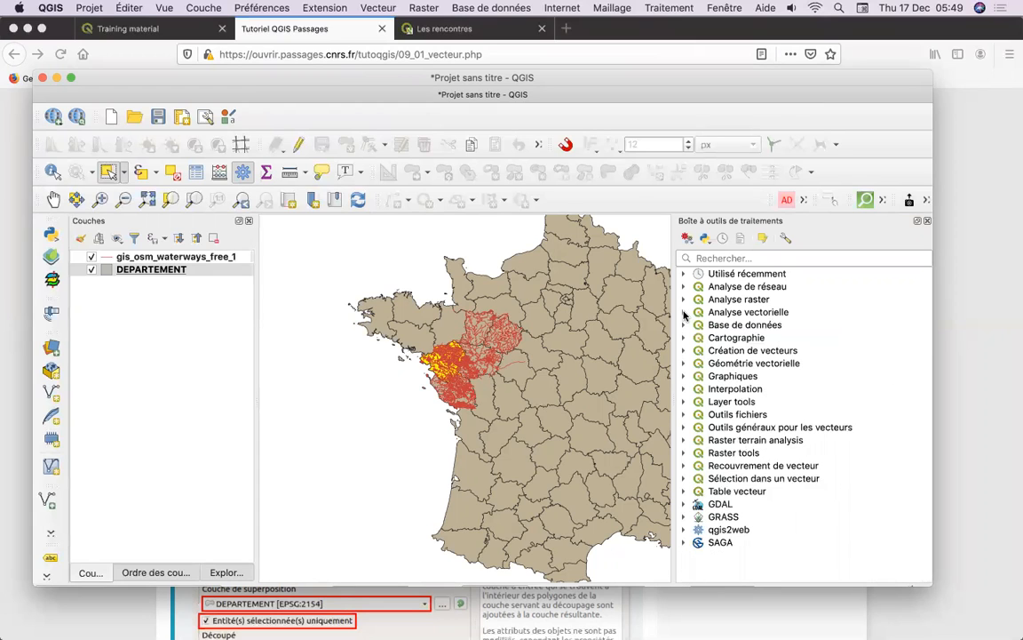
{"action": "mouse_move", "coordinate": [389, 612]}
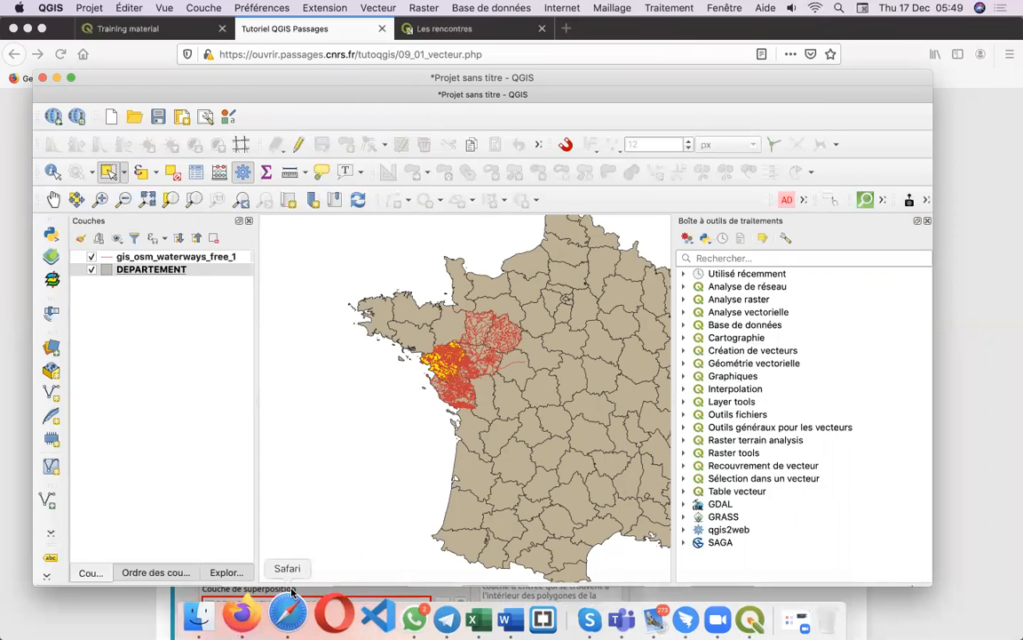
{"action": "left_click", "coordinate": [225, 619]}
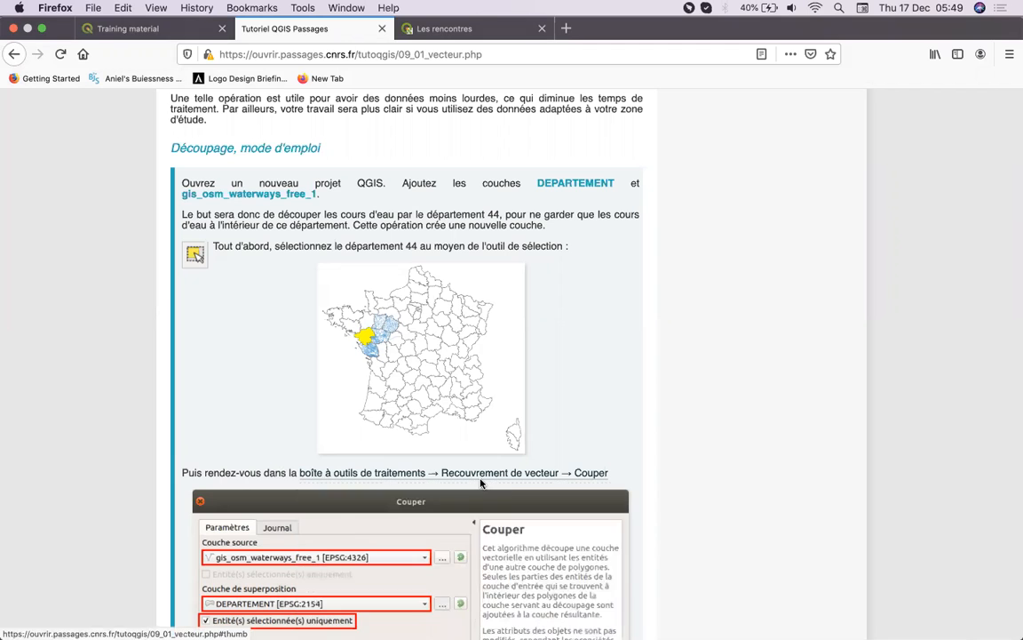
Step: Switch to QGIS and open the Couper tool from the Recouvrement de vecteur group of the processing toolbox
{"action": "mouse_move", "coordinate": [648, 622]}
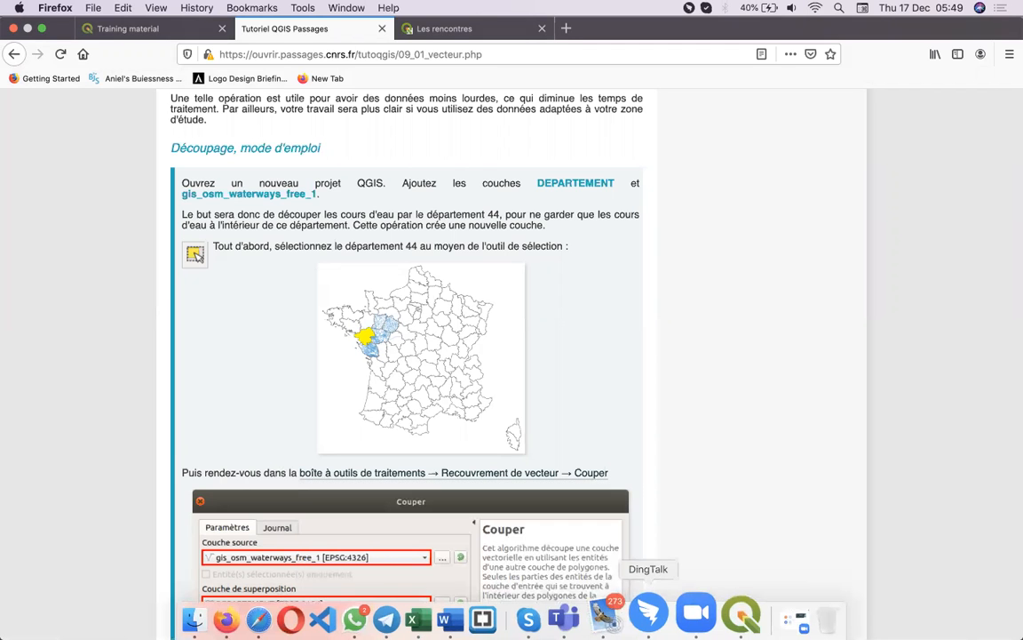
{"action": "left_click", "coordinate": [741, 613]}
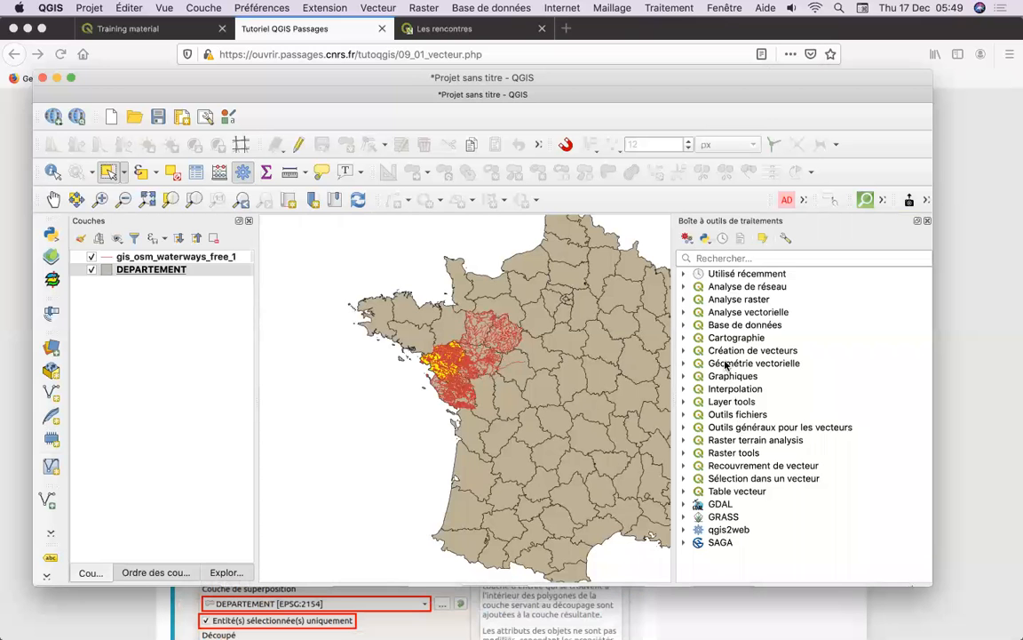
{"action": "left_click", "coordinate": [684, 466]}
{"action": "left_click", "coordinate": [732, 481]}
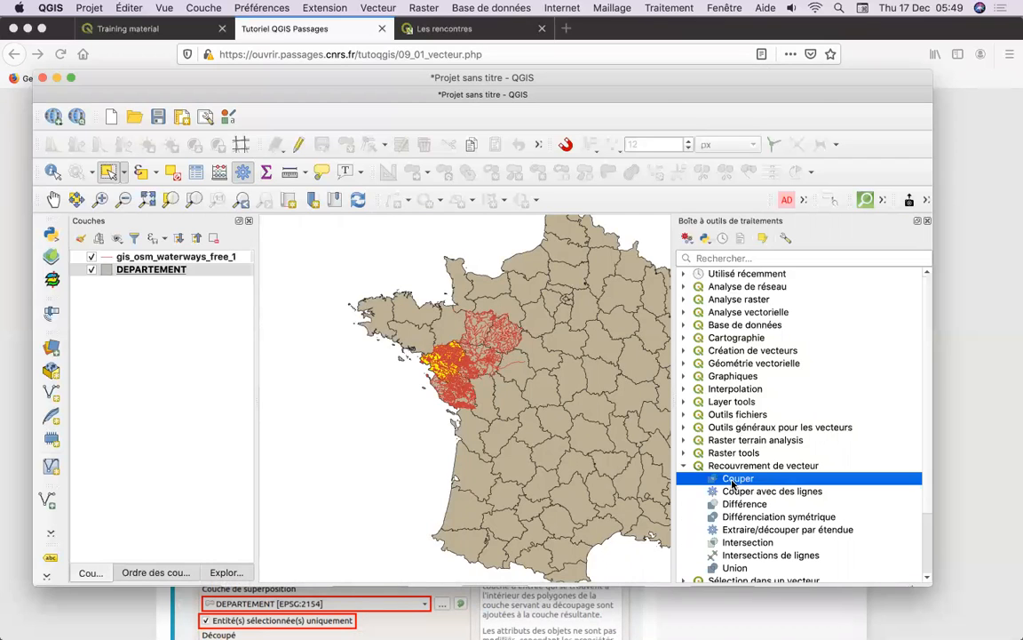
{"action": "double_click", "coordinate": [732, 481]}
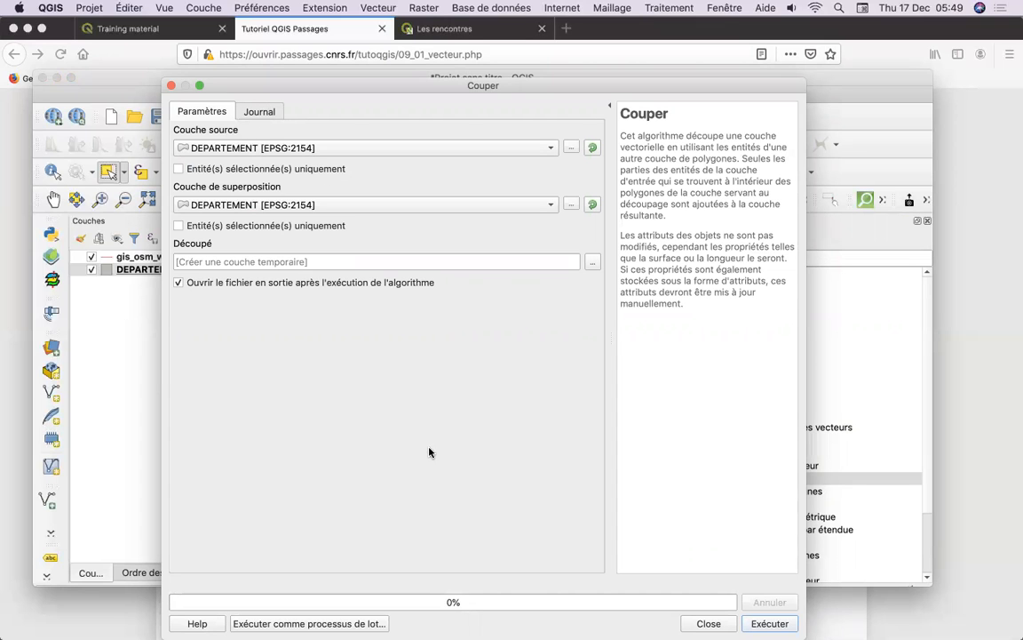
Step: Check the tutorial's Couper parameters in Firefox and set the tool's source layer in QGIS to gis_osm_waterways_free_1
{"action": "left_click", "coordinate": [151, 614]}
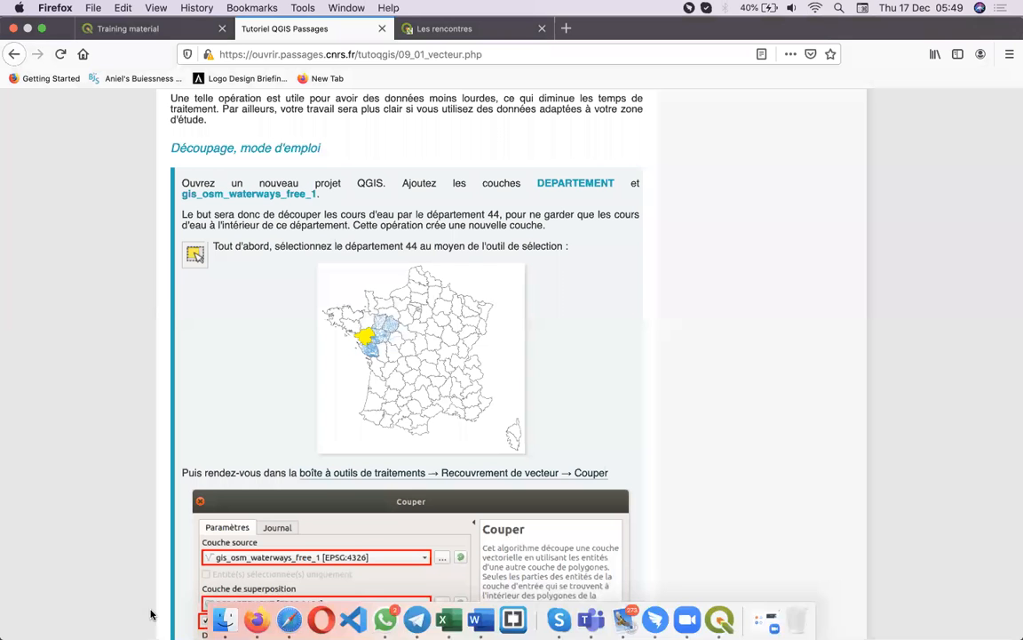
{"action": "scroll", "coordinate": [321, 296], "scroll_direction": "down", "scroll_amount": 5}
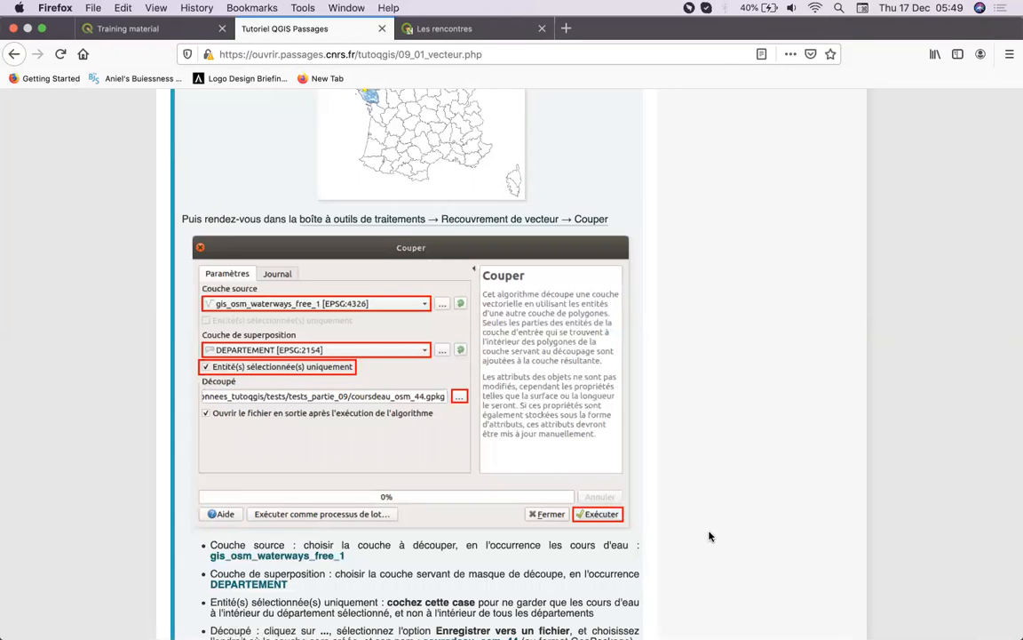
{"action": "left_click", "coordinate": [728, 611]}
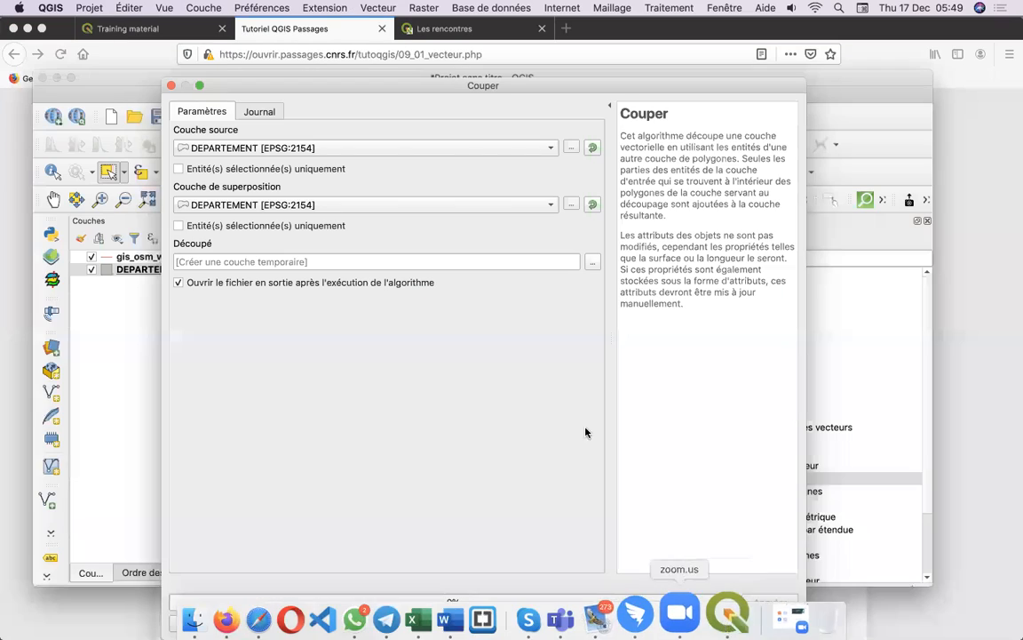
{"action": "left_click", "coordinate": [551, 148]}
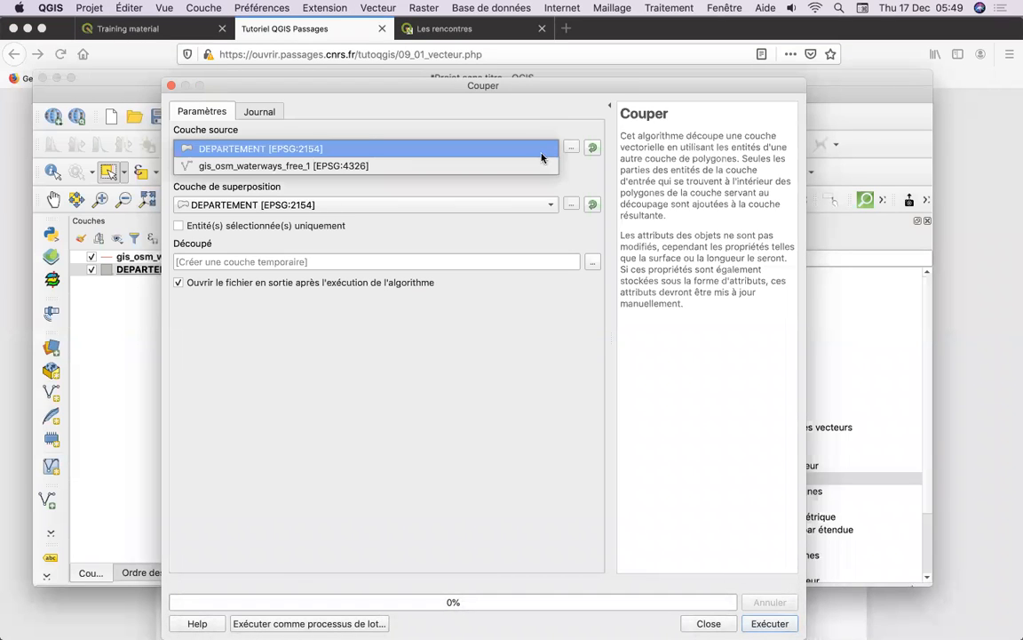
{"action": "left_click", "coordinate": [515, 165]}
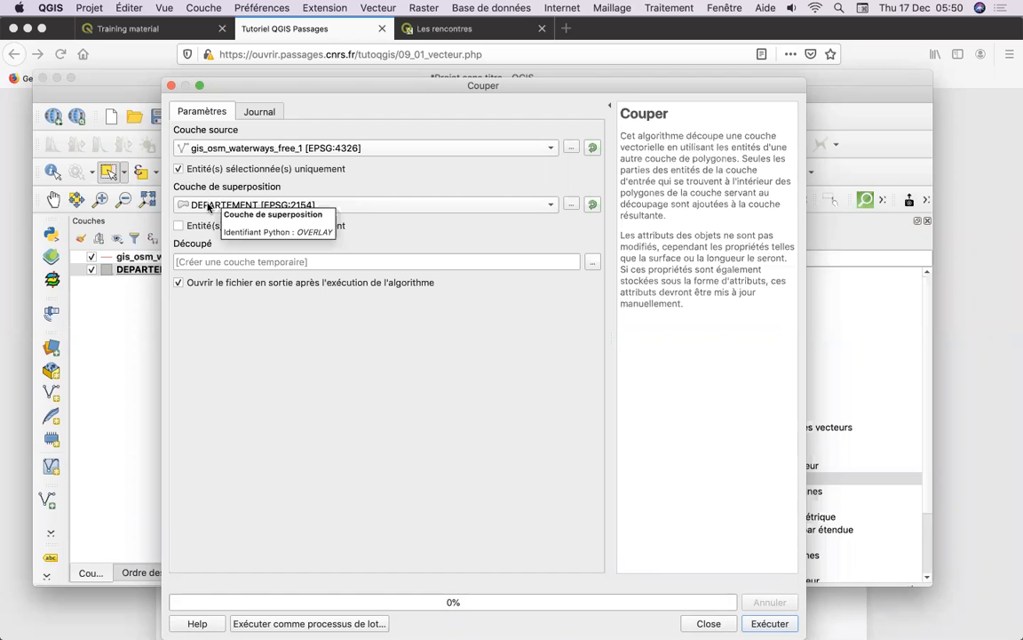
Step: Following the tutorial, use DEPARTEMENT as the overlay with selected features only, and turn that restriction off for the source layer
{"action": "left_click", "coordinate": [552, 207]}
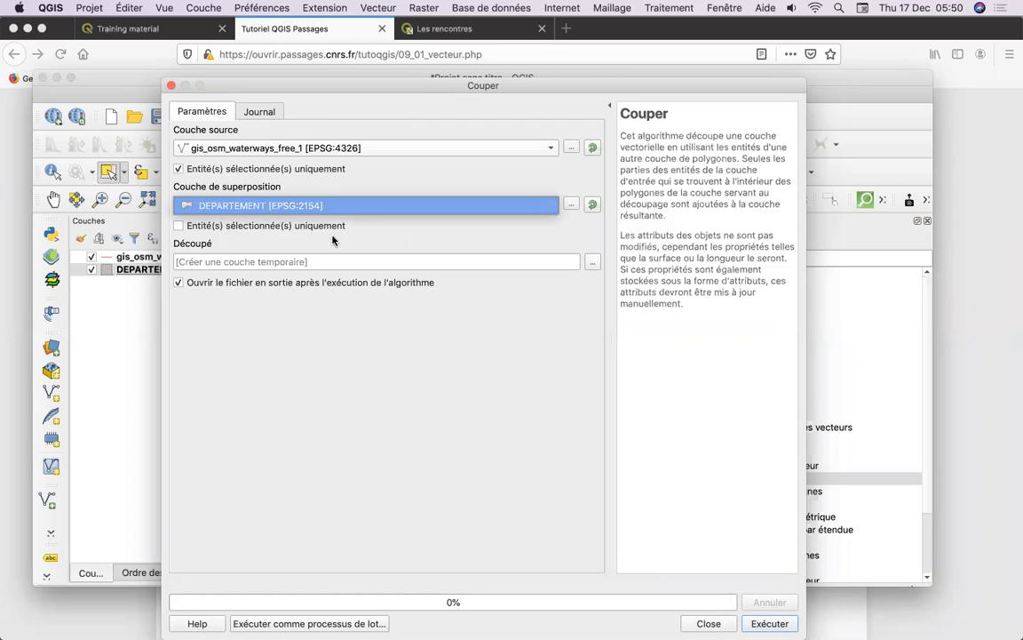
{"action": "mouse_move", "coordinate": [413, 622]}
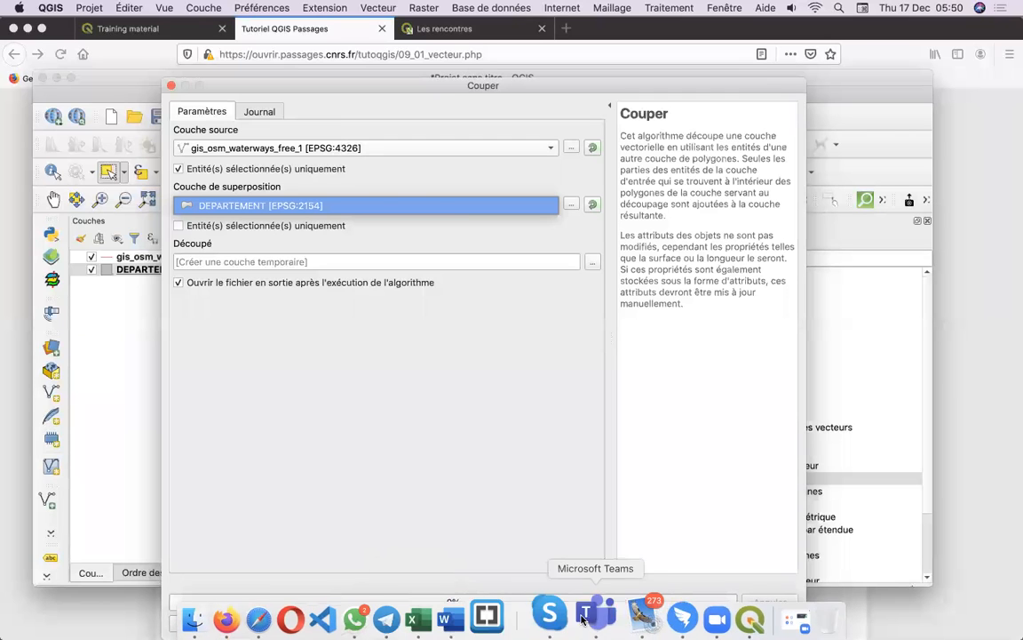
{"action": "left_click", "coordinate": [252, 622]}
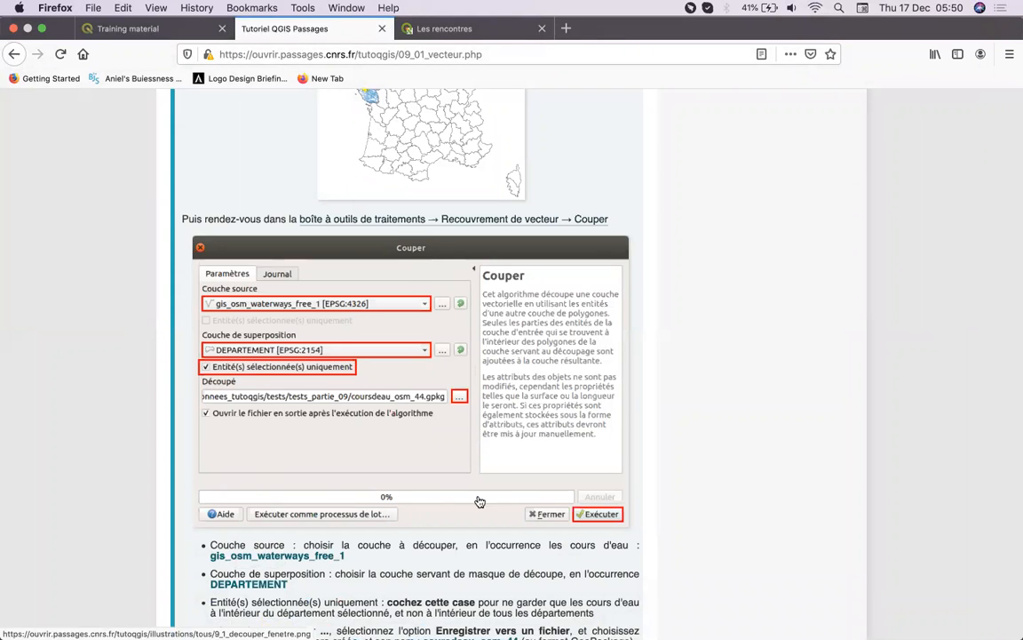
{"action": "mouse_move", "coordinate": [694, 637]}
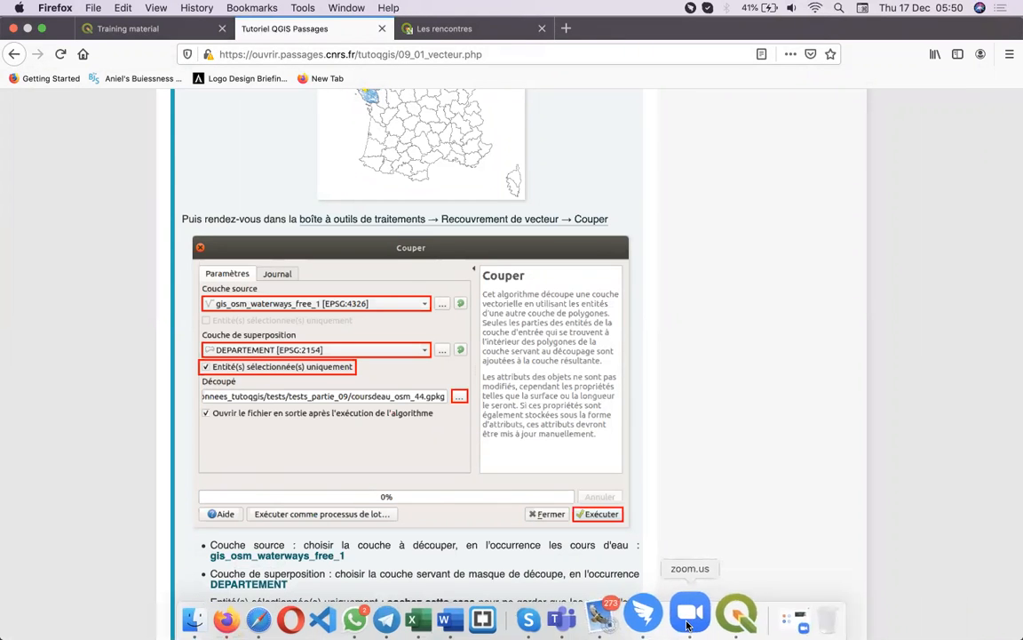
{"action": "left_click", "coordinate": [740, 615]}
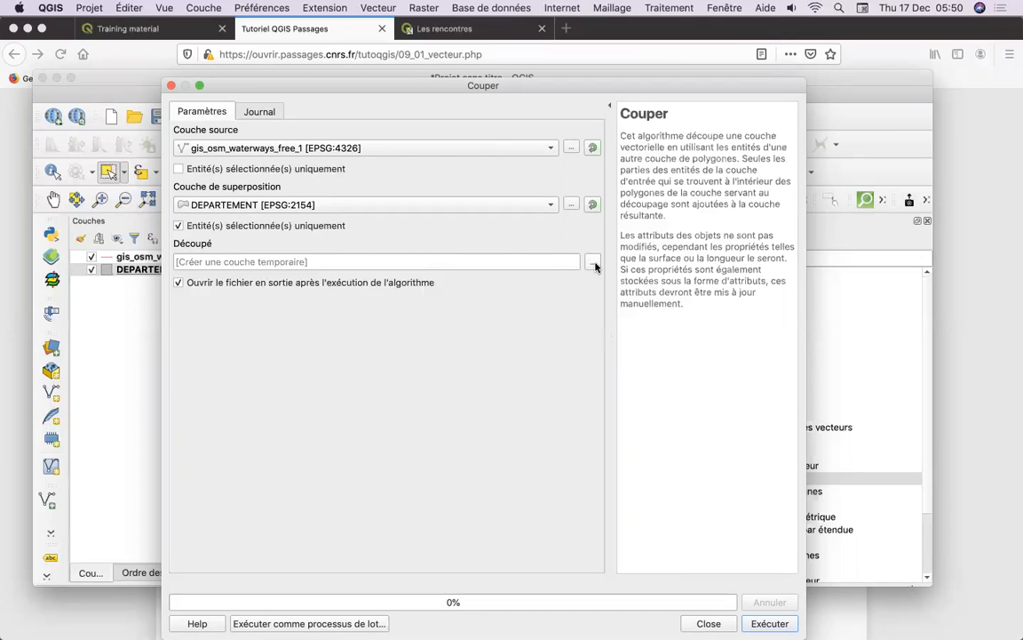
{"action": "left_click", "coordinate": [592, 263]}
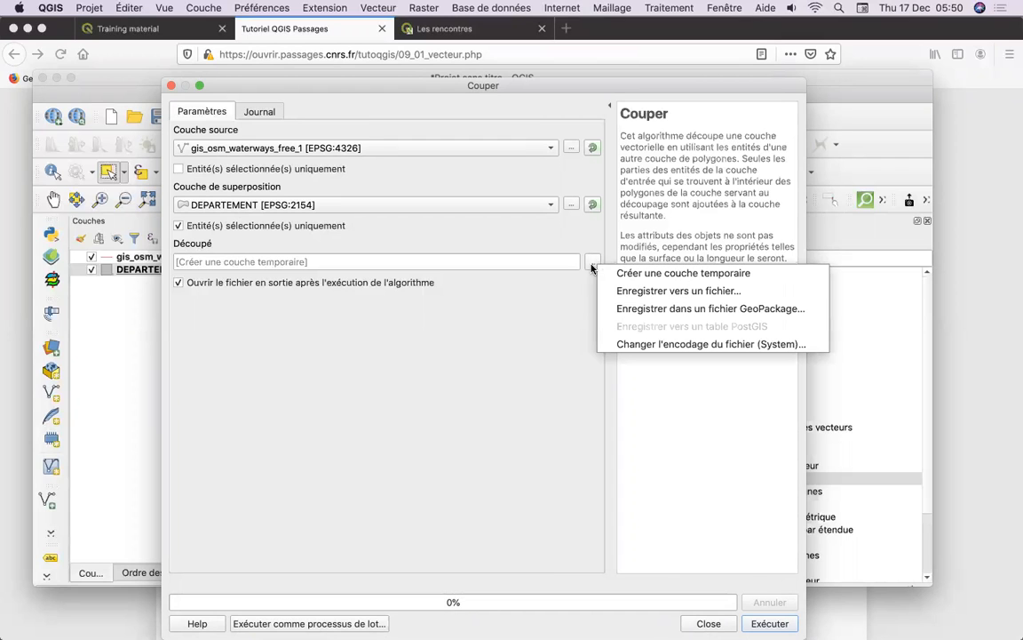
{"action": "left_click", "coordinate": [639, 292]}
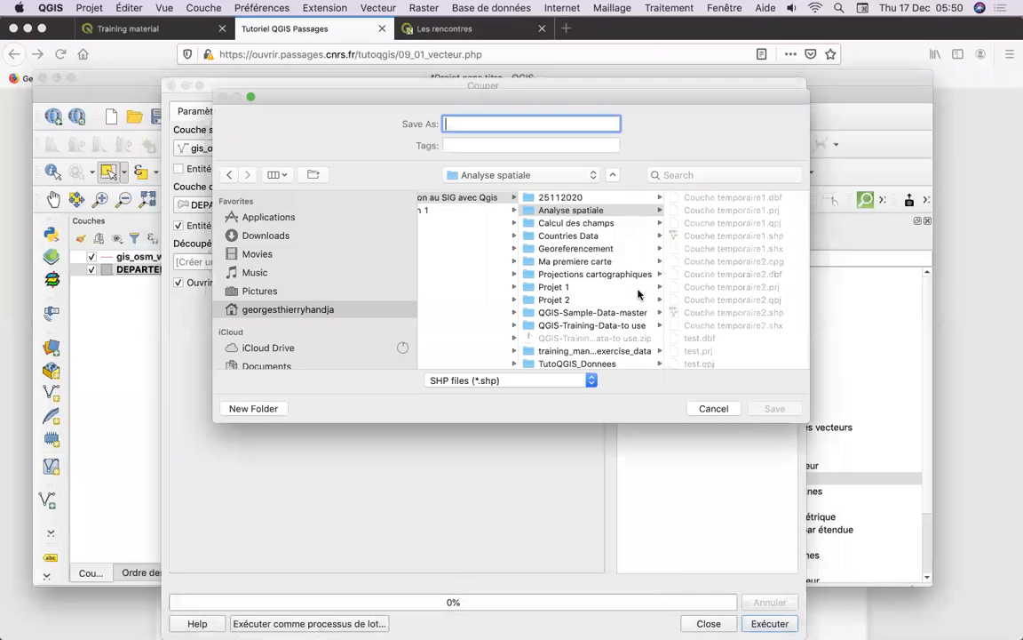
{"action": "left_click", "coordinate": [719, 410]}
{"action": "left_click", "coordinate": [592, 262]}
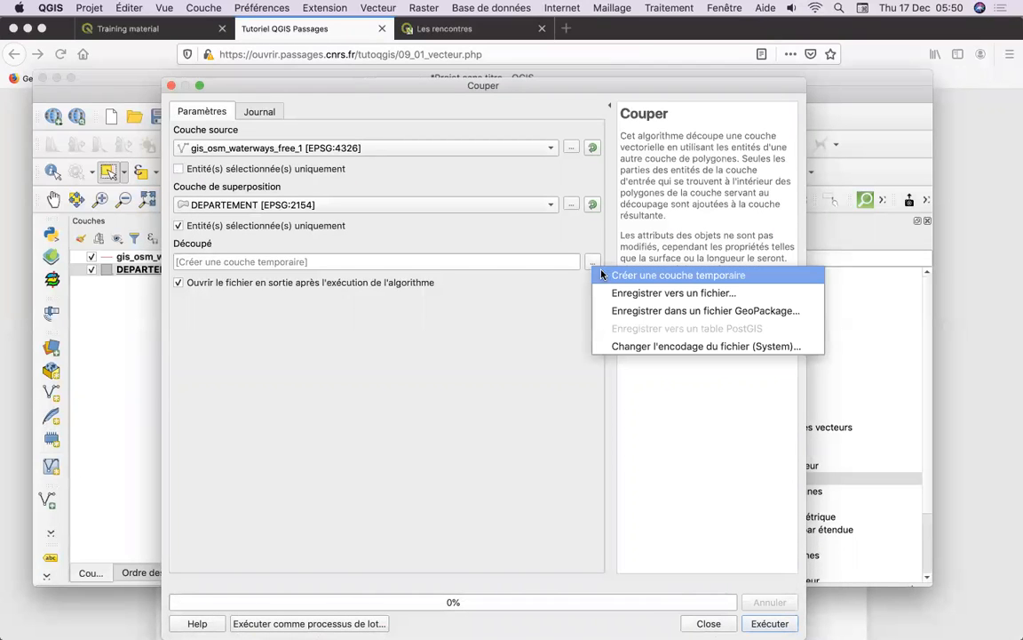
{"action": "left_click", "coordinate": [617, 277]}
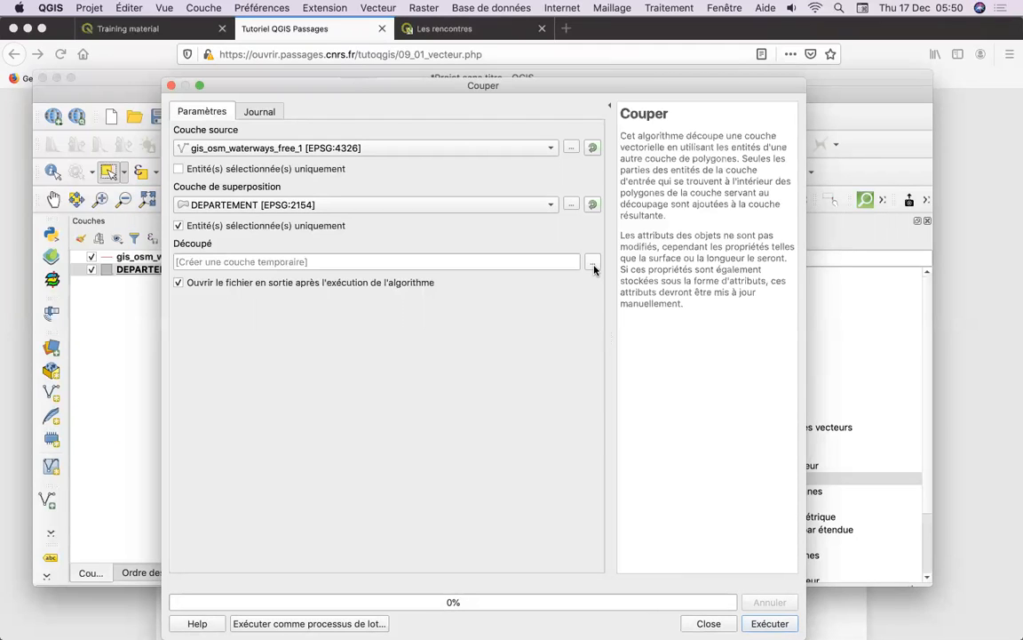
Step: Set the clipped output to the SHP file Cours d'eau 1 in the Analyse spatiale folder, run Couper and close the tool
{"action": "left_click", "coordinate": [593, 266]}
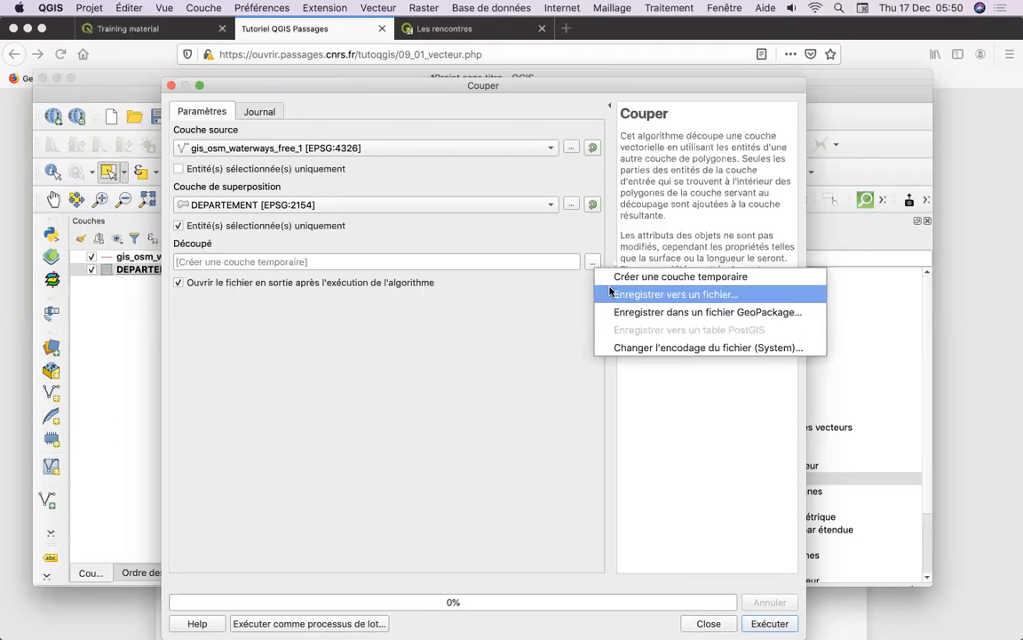
{"action": "left_click", "coordinate": [675, 294]}
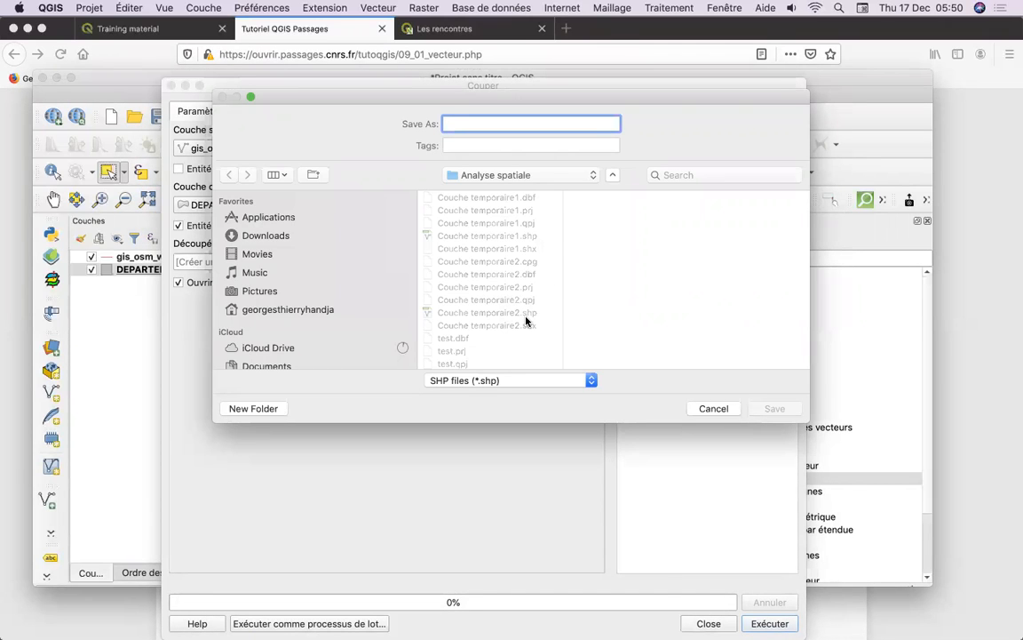
{"action": "type", "text": "Cours d'eau 1"}
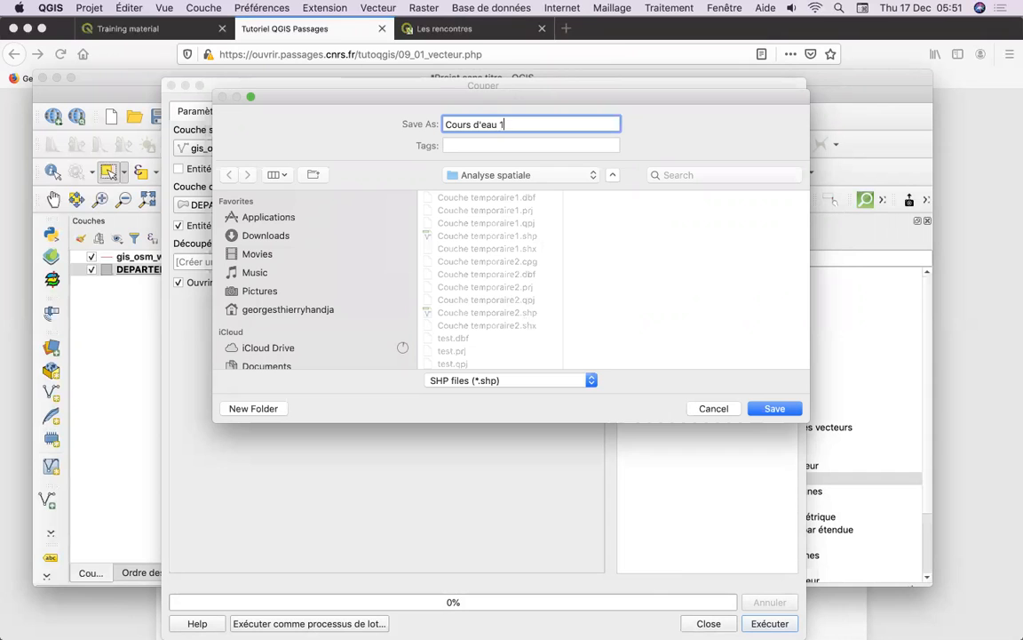
{"action": "left_click", "coordinate": [775, 409]}
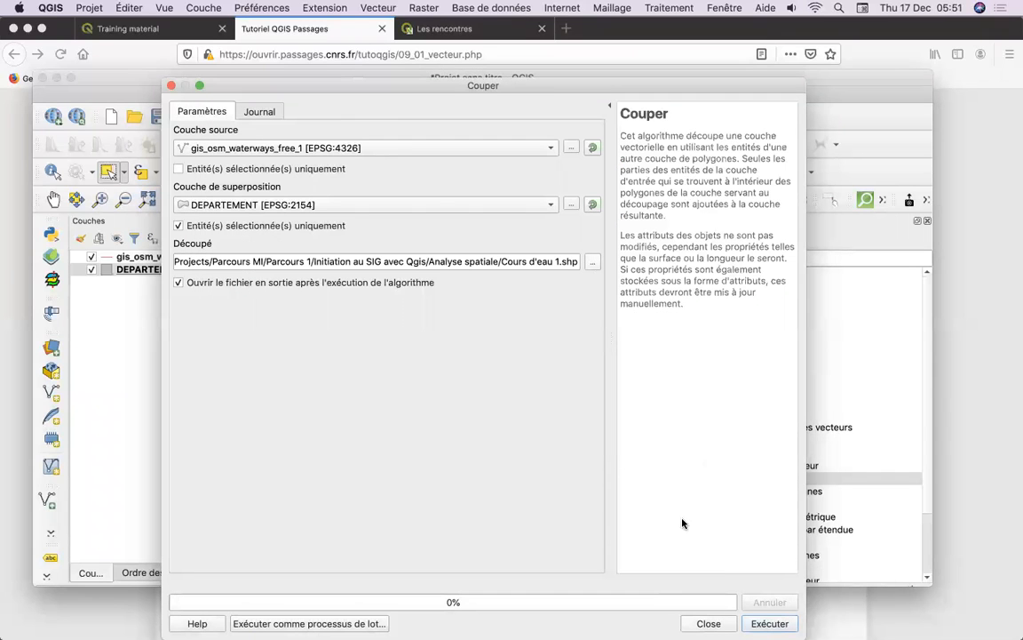
{"action": "left_click", "coordinate": [769, 623]}
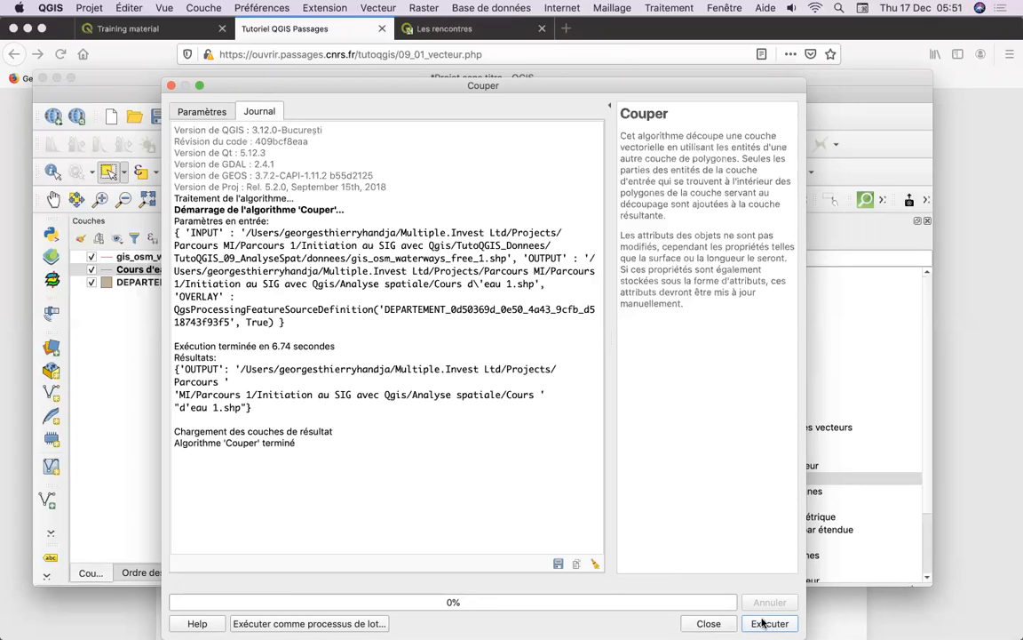
{"action": "left_click", "coordinate": [708, 623]}
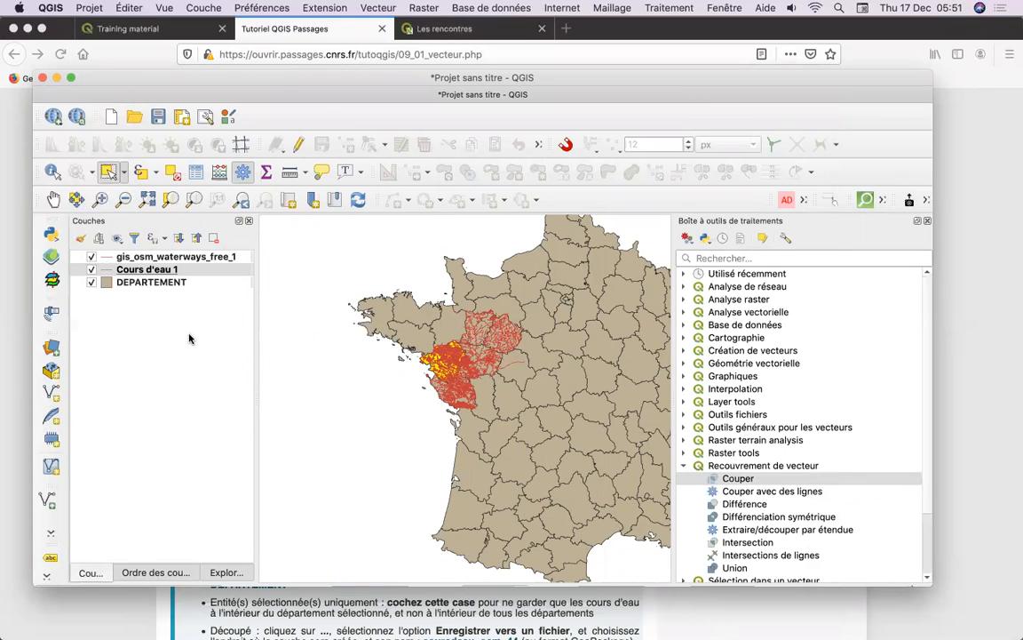
Step: Hide gis_osm_waterways_free_1 and examine the Cours d'eau 1 layer alone and over department 44 in DEPARTEMENT
{"action": "left_click", "coordinate": [89, 284]}
{"action": "left_click", "coordinate": [91, 257]}
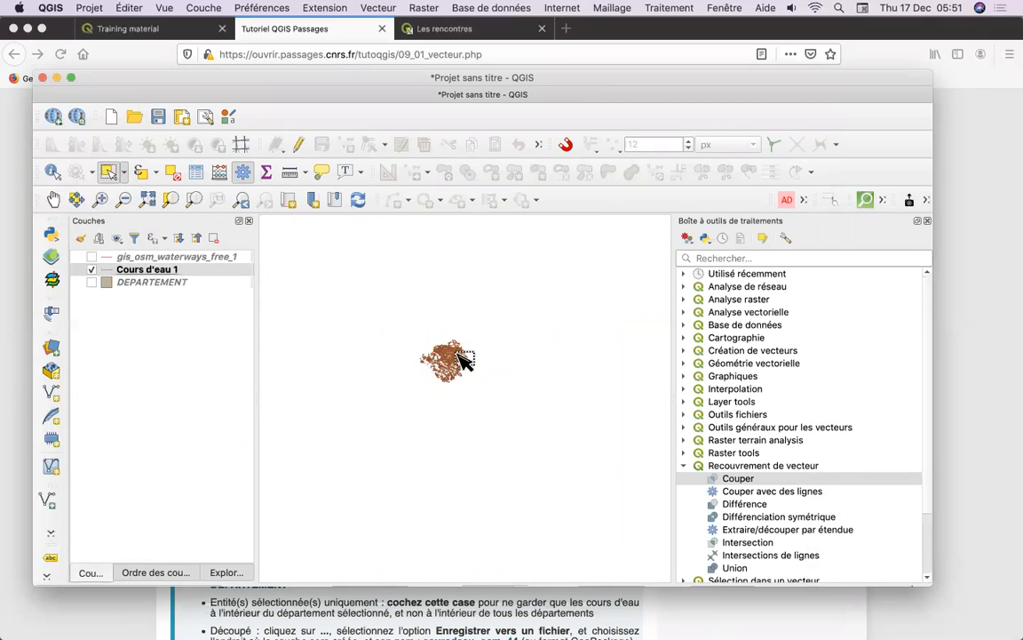
{"action": "left_click", "coordinate": [90, 282]}
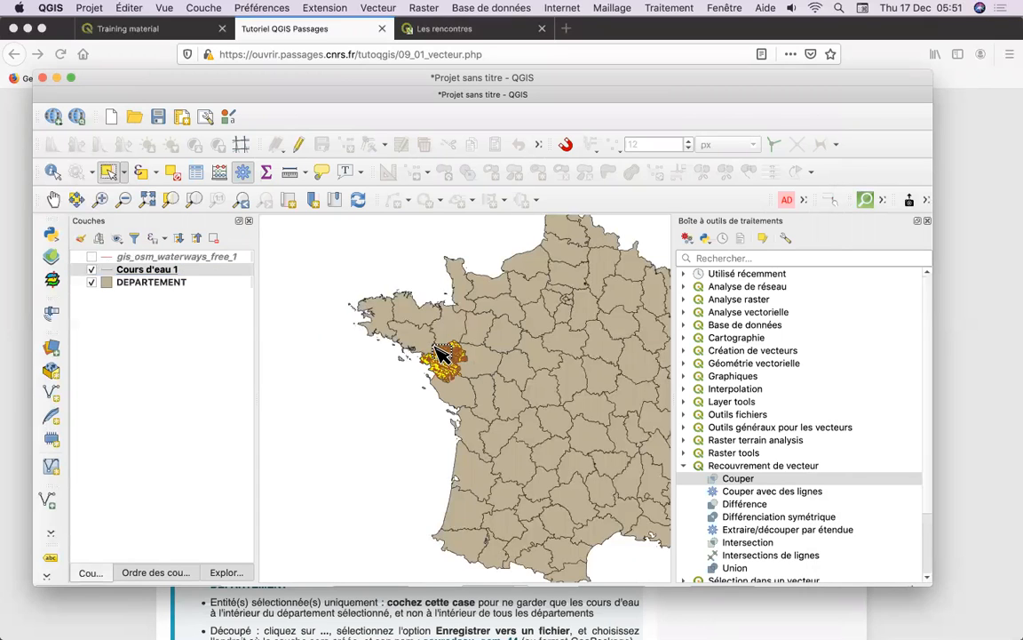
{"action": "left_click", "coordinate": [100, 199]}
{"action": "left_click_drag", "start_coordinate": [406, 326], "coordinate": [484, 393]}
{"action": "left_click_drag", "start_coordinate": [307, 254], "coordinate": [564, 440]}
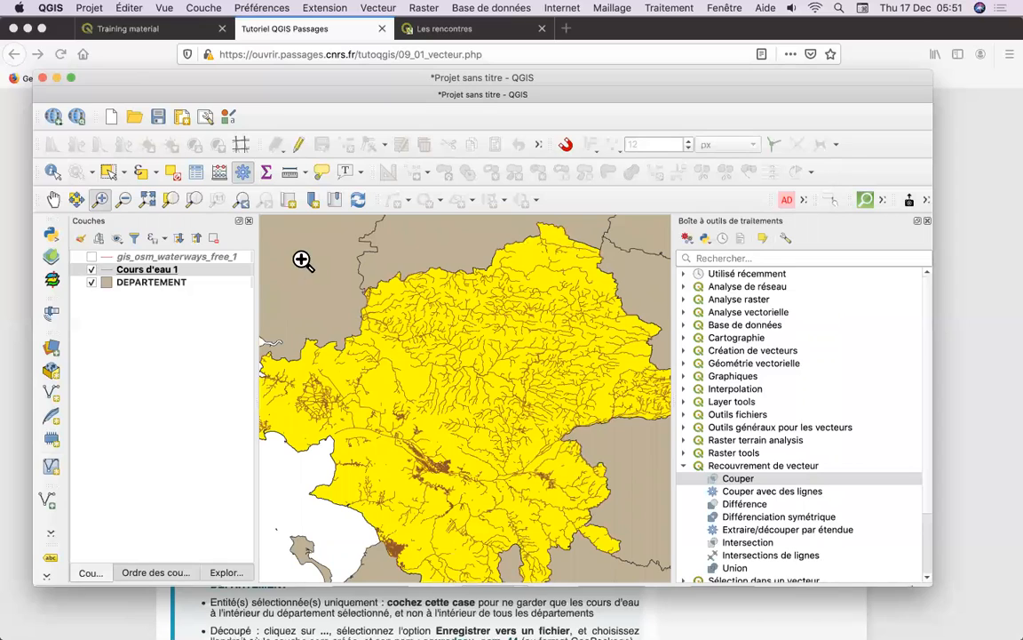
Step: Compare the clipped Cours d'eau 1 with gis_osm_waterways_free_1 by toggling the latter's visibility, and return to the tutorial in Firefox
{"action": "left_click", "coordinate": [92, 257]}
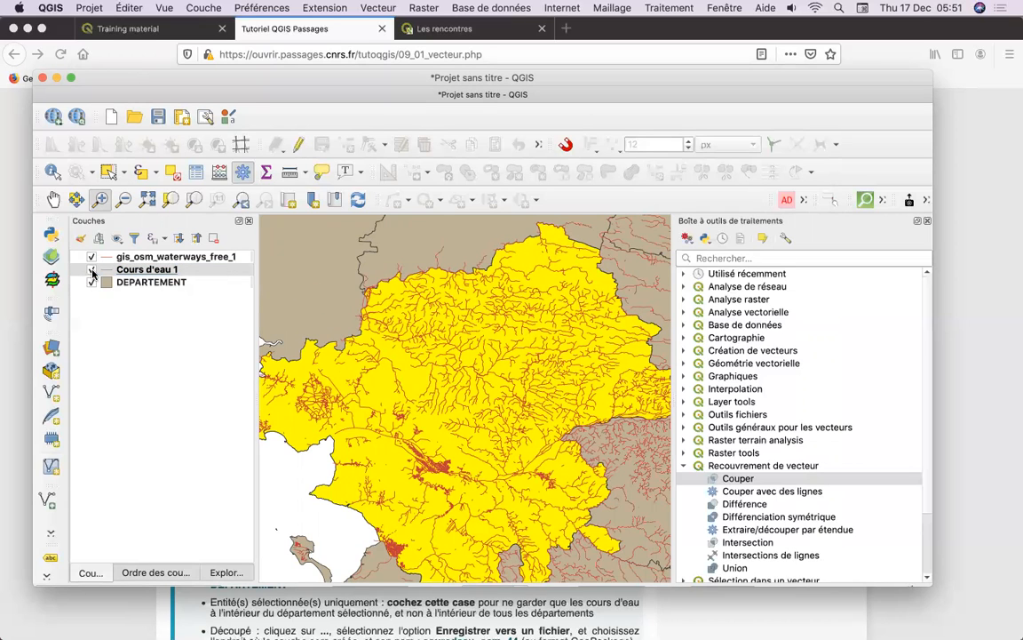
{"action": "left_click", "coordinate": [91, 257]}
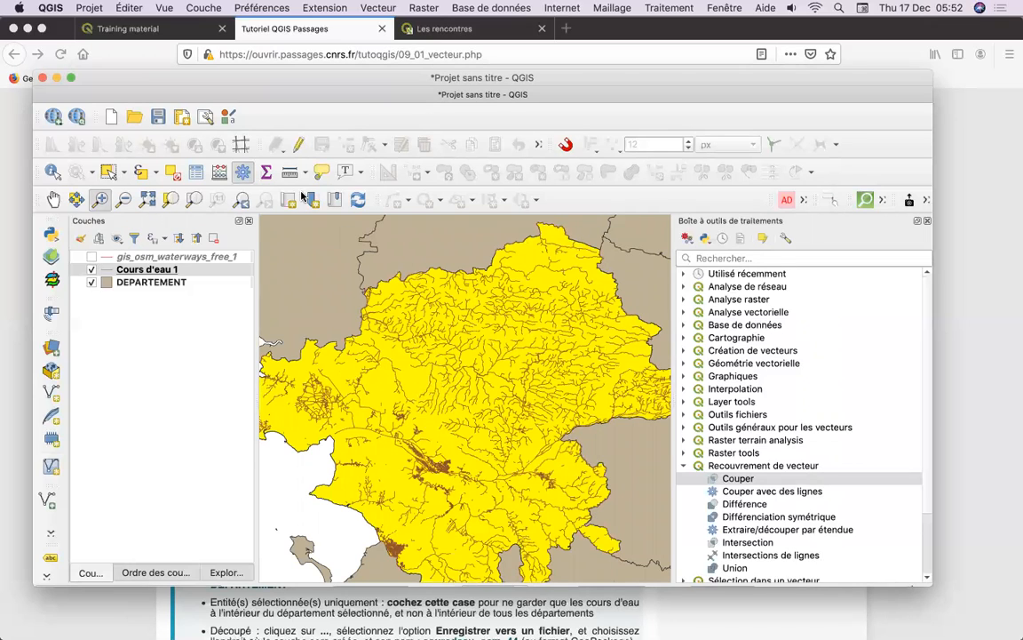
{"action": "left_click", "coordinate": [54, 199]}
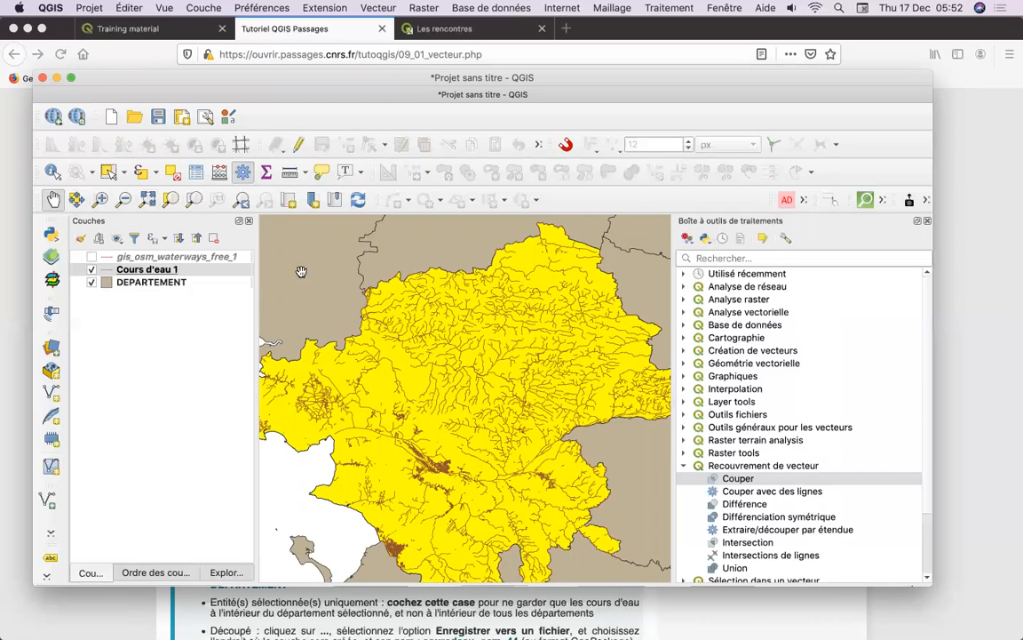
{"action": "mouse_move", "coordinate": [421, 374]}
{"action": "left_mouse_down"}
{"action": "mouse_move", "coordinate": [452, 360]}
{"action": "mouse_move", "coordinate": [452, 326]}
{"action": "mouse_move", "coordinate": [418, 370]}
{"action": "mouse_move", "coordinate": [417, 388]}
{"action": "left_mouse_up"}
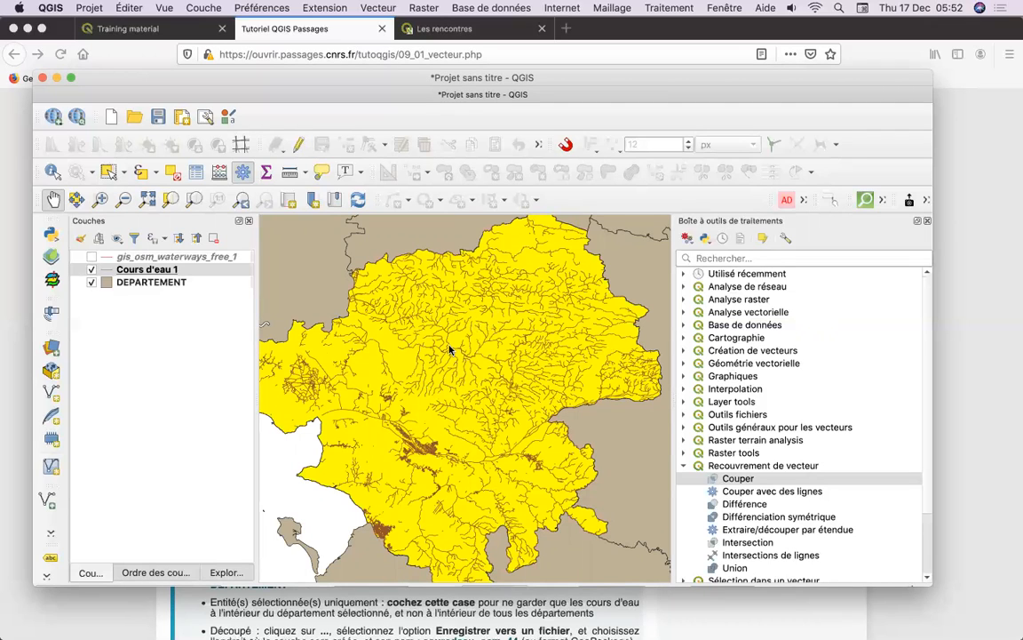
{"action": "scroll", "coordinate": [447, 350], "scroll_direction": "down", "scroll_amount": 5}
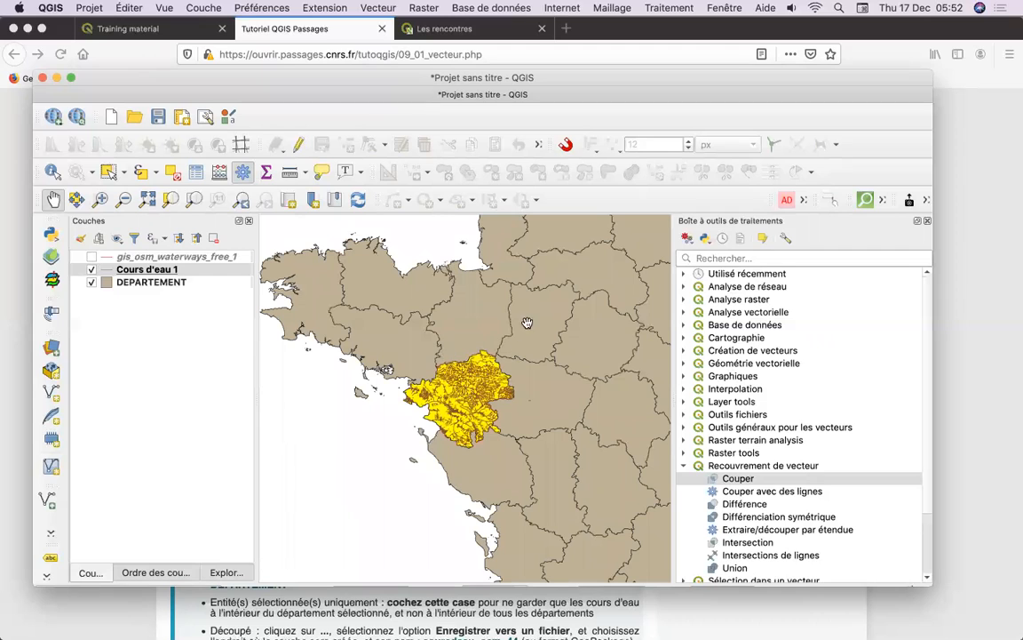
{"action": "left_click", "coordinate": [90, 257]}
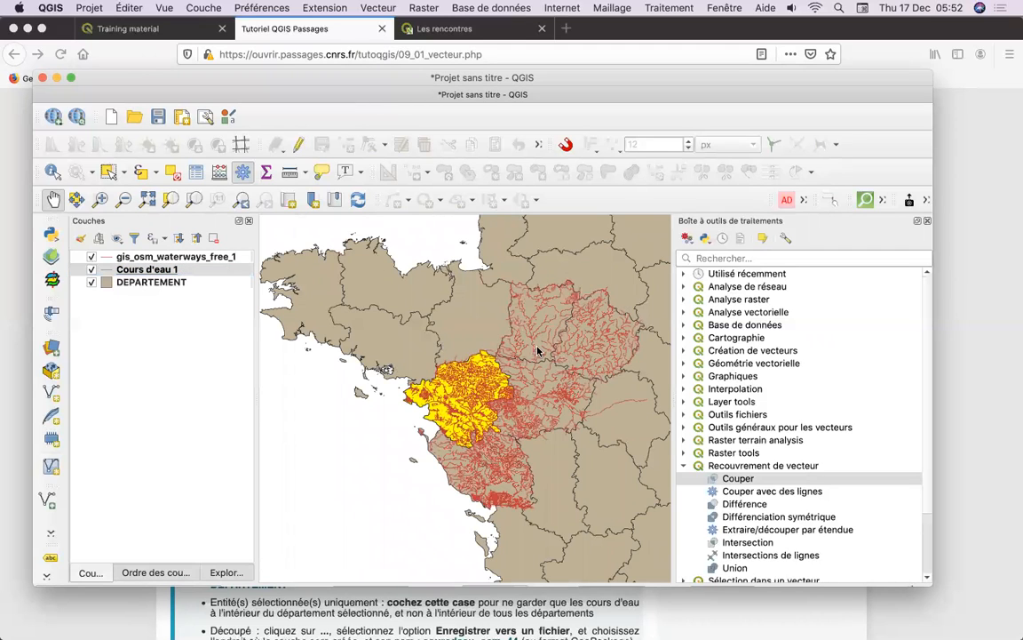
{"action": "left_click", "coordinate": [91, 257]}
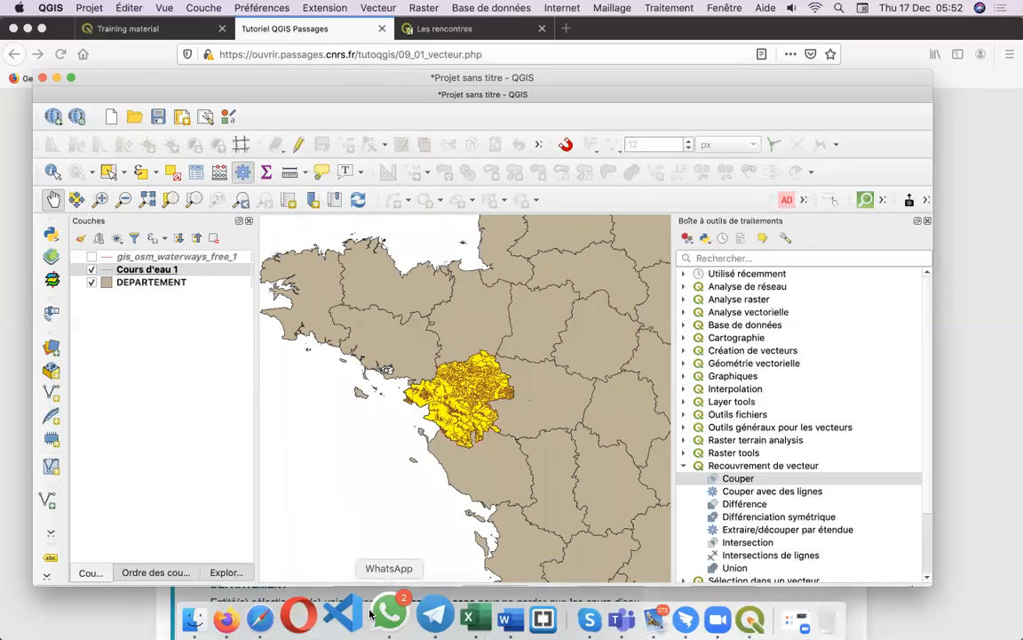
{"action": "left_click", "coordinate": [343, 609]}
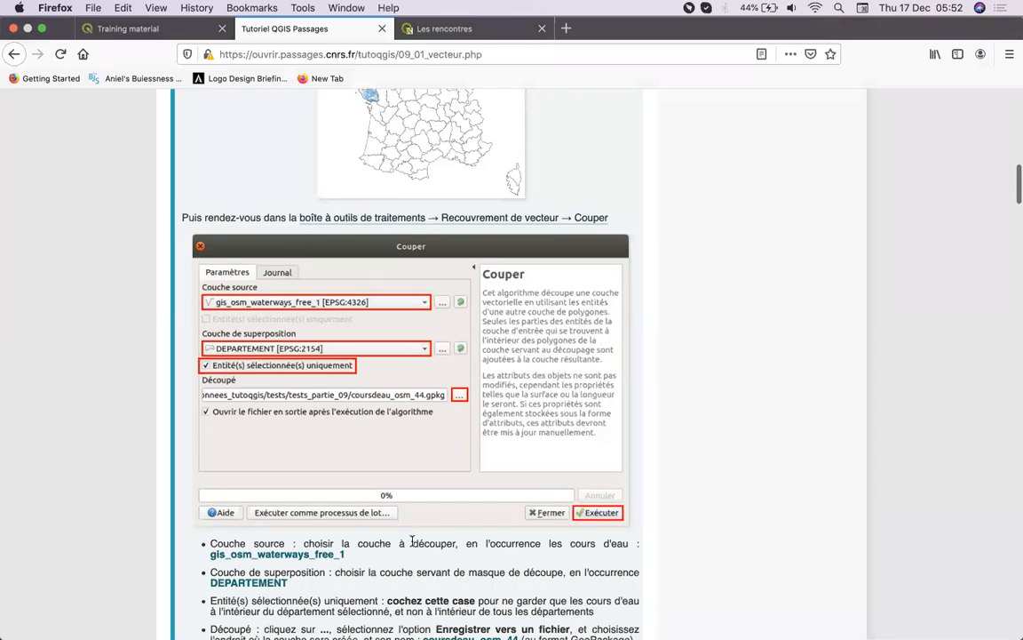
Step: Examine the tutorial's clipping result, attribute check, comparison with a spatial query and note on coordinate systems
{"action": "scroll", "coordinate": [413, 547], "scroll_direction": "down", "scroll_amount": 8}
{"action": "scroll", "coordinate": [413, 546], "scroll_direction": "down", "scroll_amount": 6}
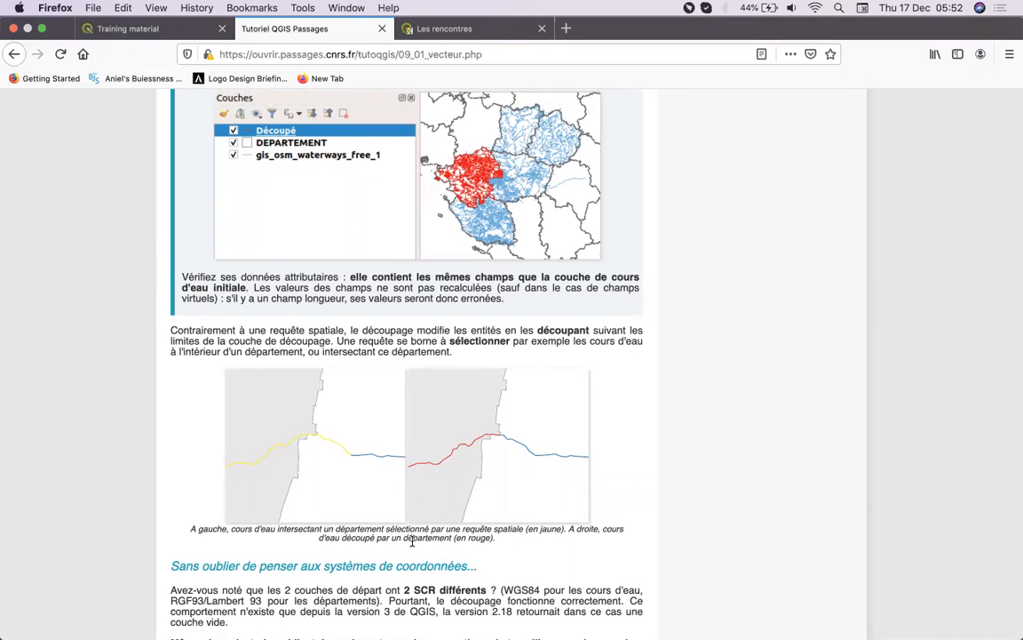
{"action": "scroll", "coordinate": [413, 540], "scroll_direction": "down", "scroll_amount": 5}
{"action": "scroll", "coordinate": [412, 544], "scroll_direction": "up", "scroll_amount": 7}
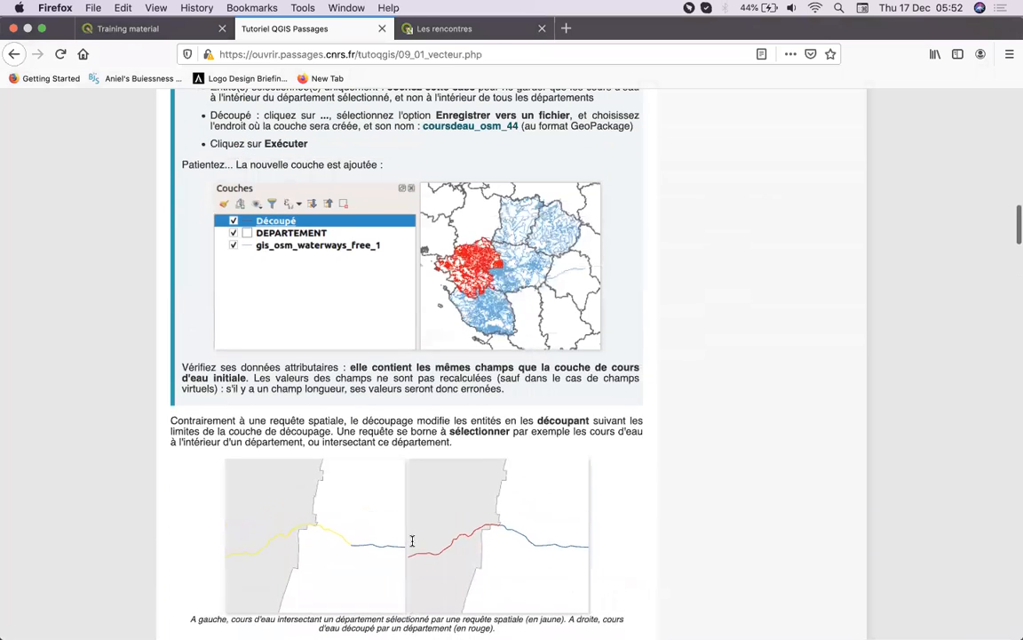
{"action": "scroll", "coordinate": [412, 540], "scroll_direction": "up", "scroll_amount": 3}
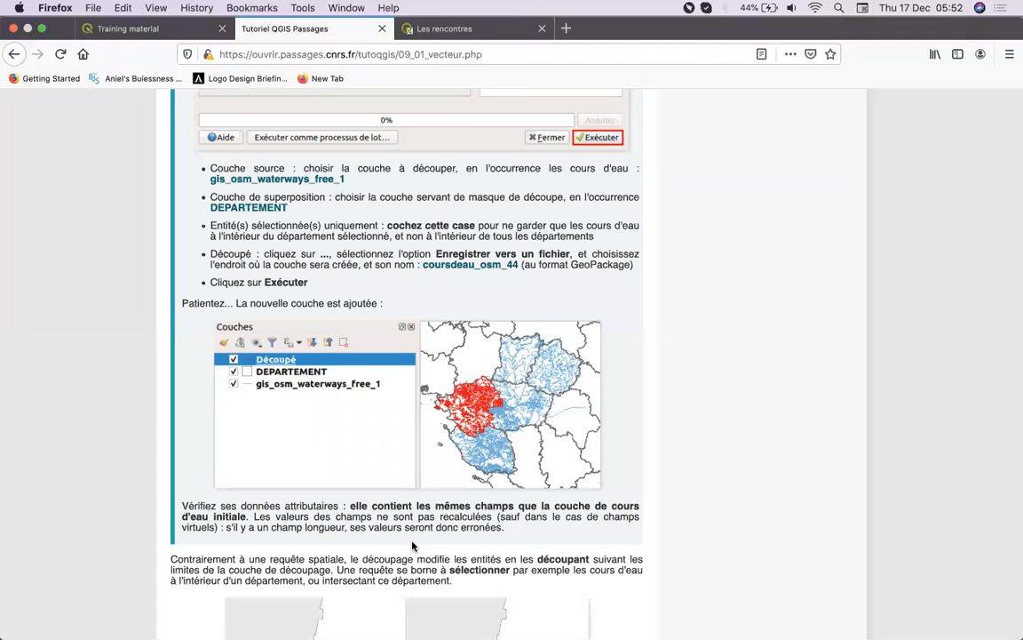
{"action": "scroll", "coordinate": [412, 546], "scroll_direction": "up", "scroll_amount": 3}
{"action": "scroll", "coordinate": [413, 548], "scroll_direction": "down", "scroll_amount": 1}
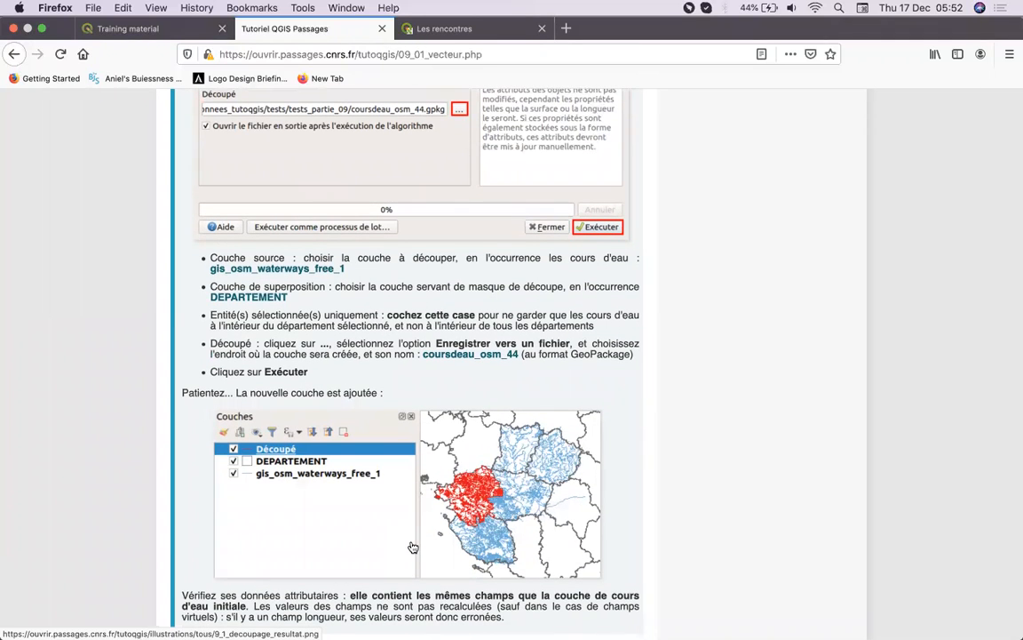
{"action": "scroll", "coordinate": [412, 546], "scroll_direction": "down", "scroll_amount": 5}
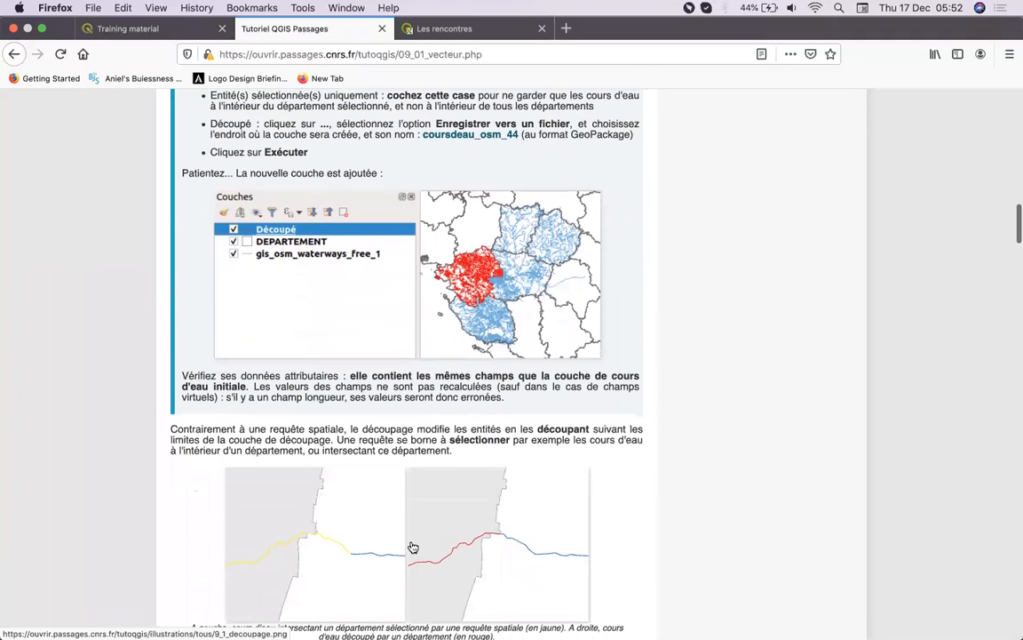
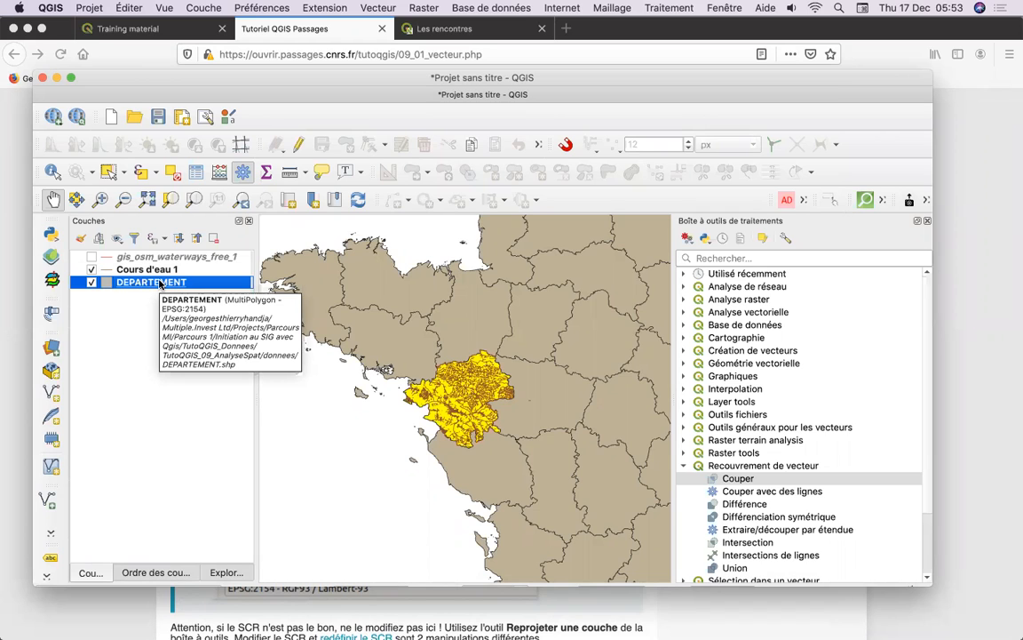
Step: Switch to QGIS and check the source coordinate reference system in the gis_osm_waterways_free_1 layer's properties
{"action": "left_click", "coordinate": [159, 257]}
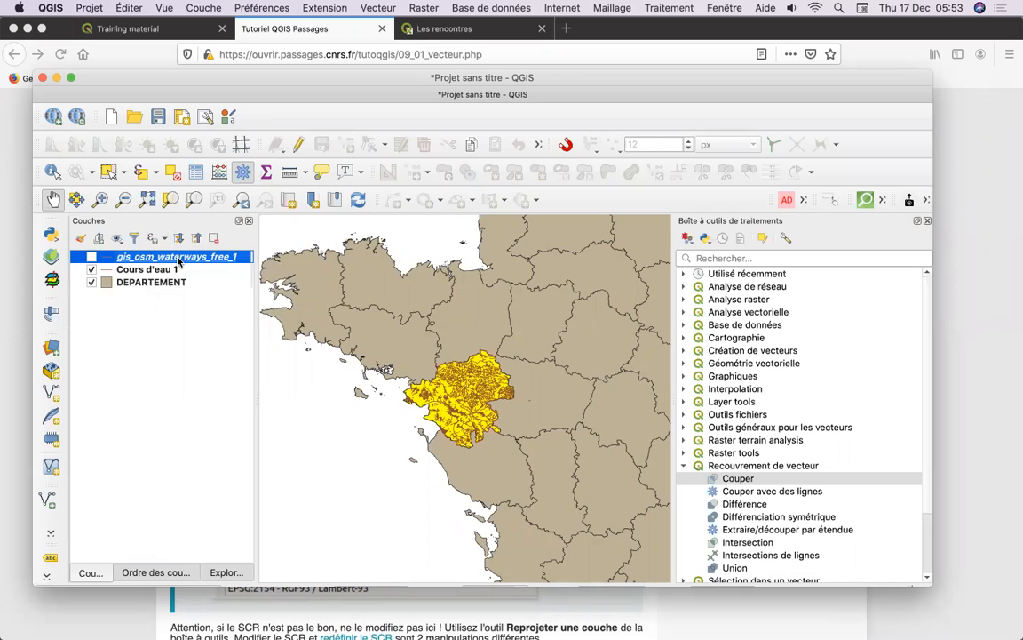
{"action": "right_click", "coordinate": [177, 260]}
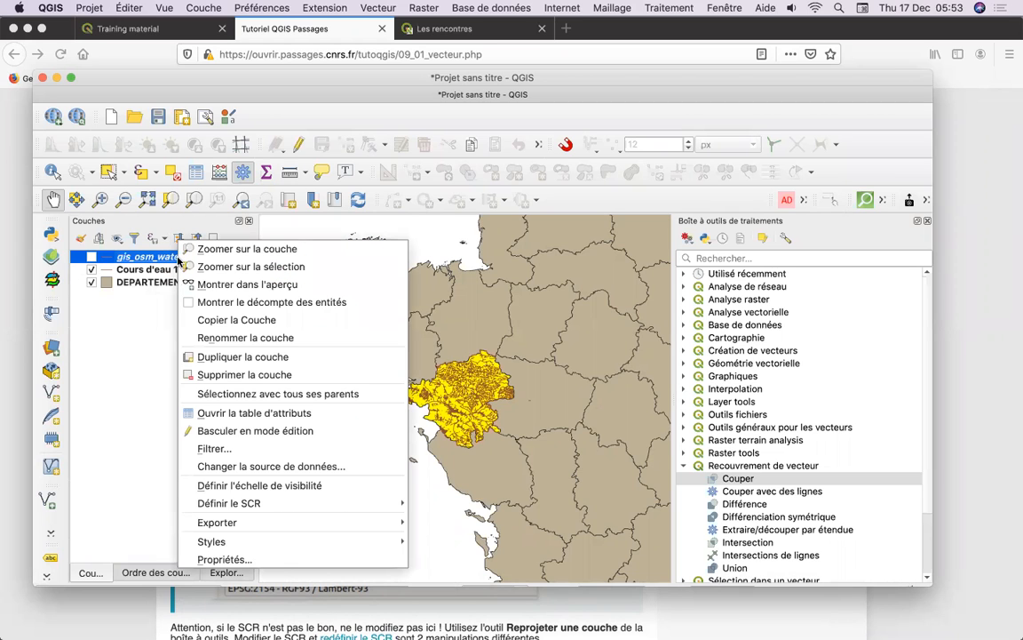
{"action": "left_click", "coordinate": [275, 559]}
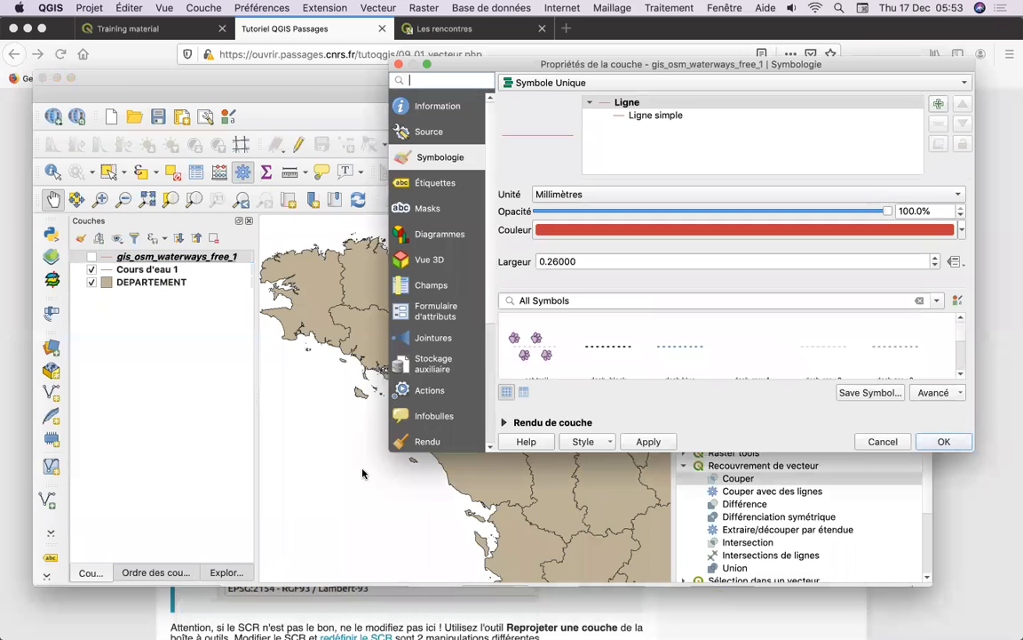
{"action": "left_click", "coordinate": [436, 132]}
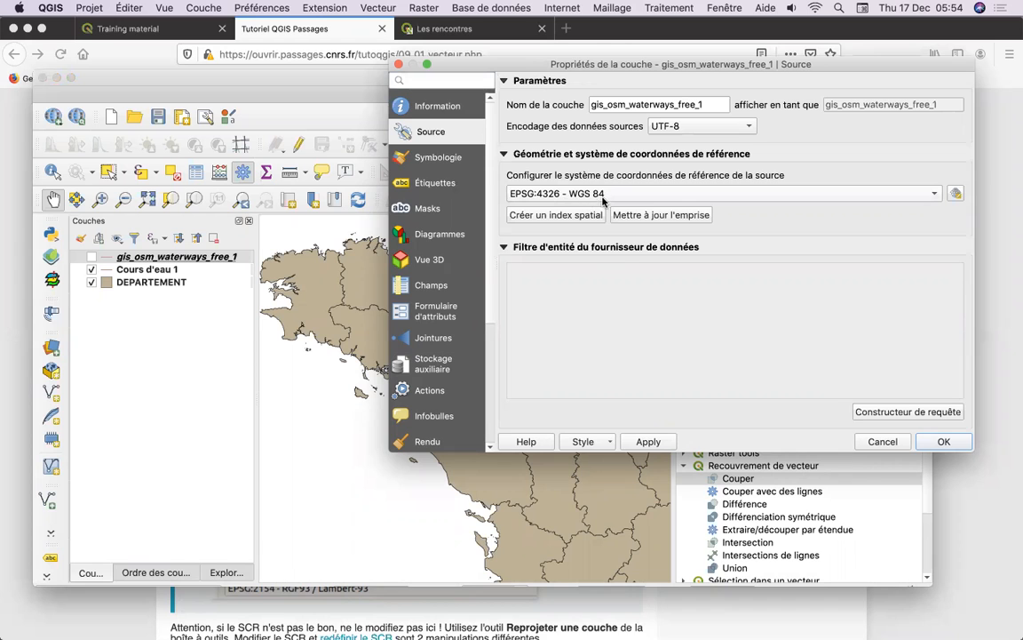
{"action": "left_click", "coordinate": [882, 442]}
Step: Check the source coordinate reference system in the DEPARTEMENT layer's properties and close them without changes
{"action": "left_click", "coordinate": [153, 282]}
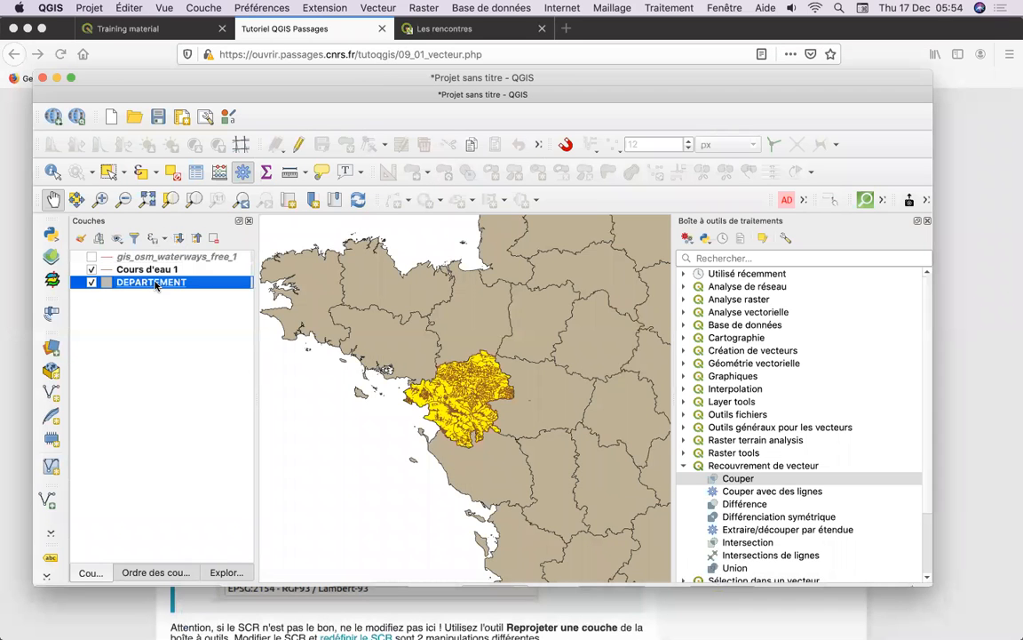
{"action": "right_click", "coordinate": [156, 286]}
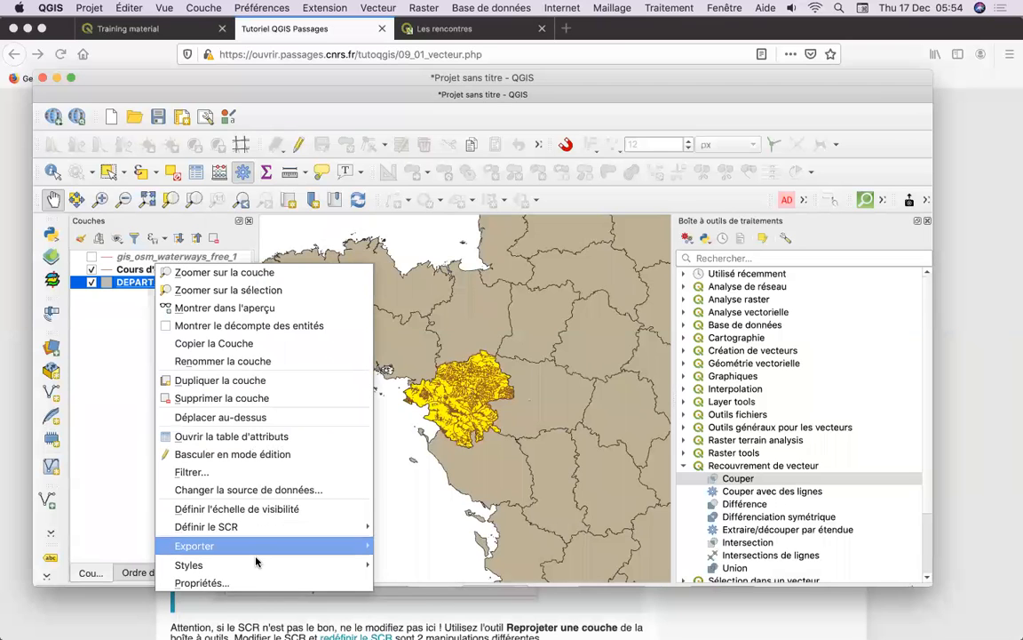
{"action": "left_click", "coordinate": [202, 582]}
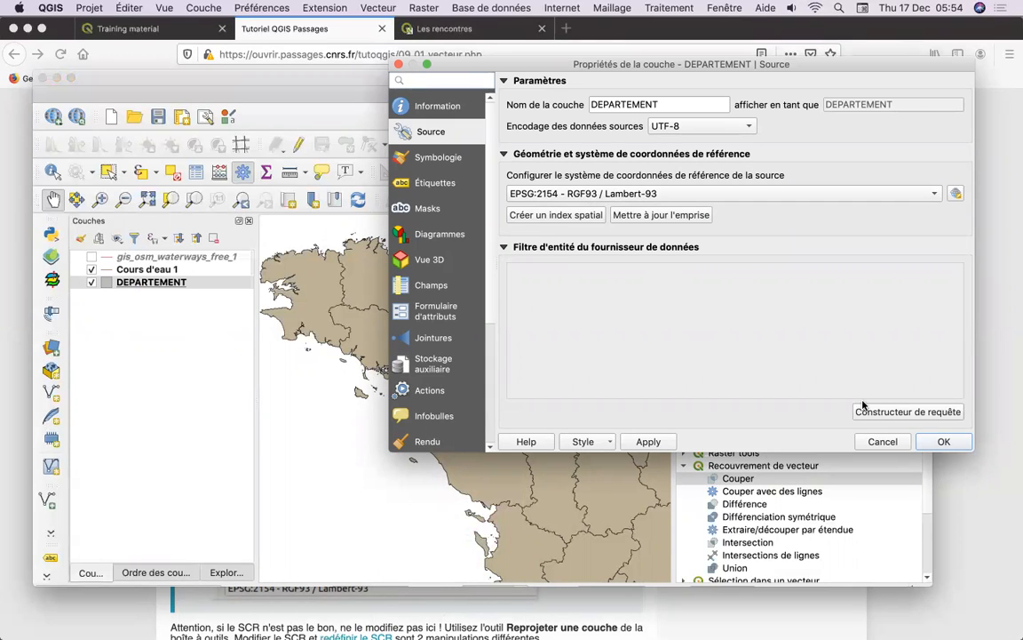
{"action": "left_click", "coordinate": [881, 442]}
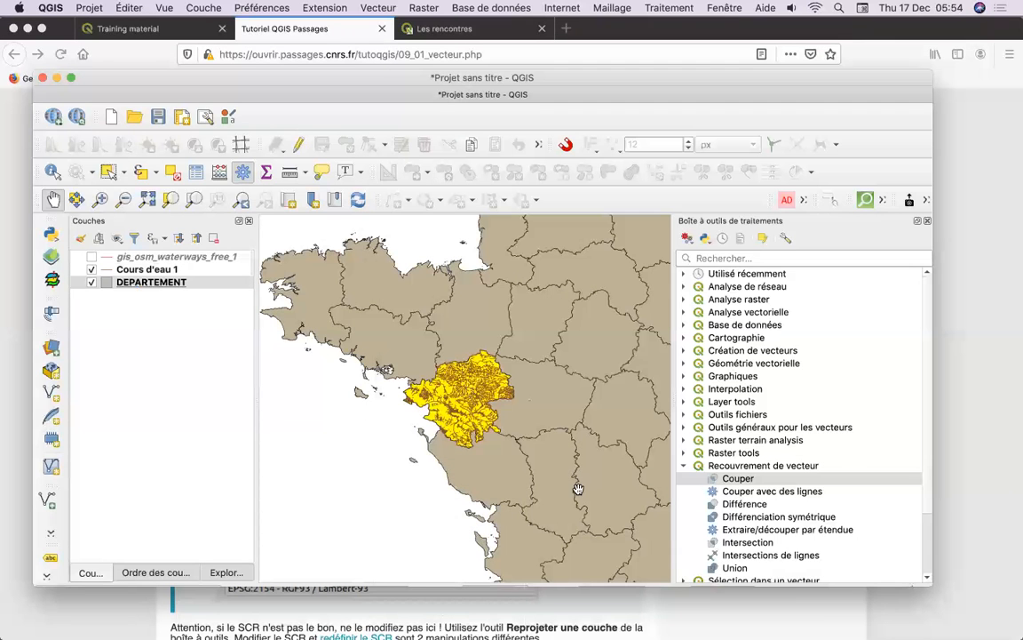
Step: Read the tutorial's coordinate system section in Firefox, and make gis_osm_waterways_free_1 visible again in QGIS
{"action": "left_click", "coordinate": [371, 627]}
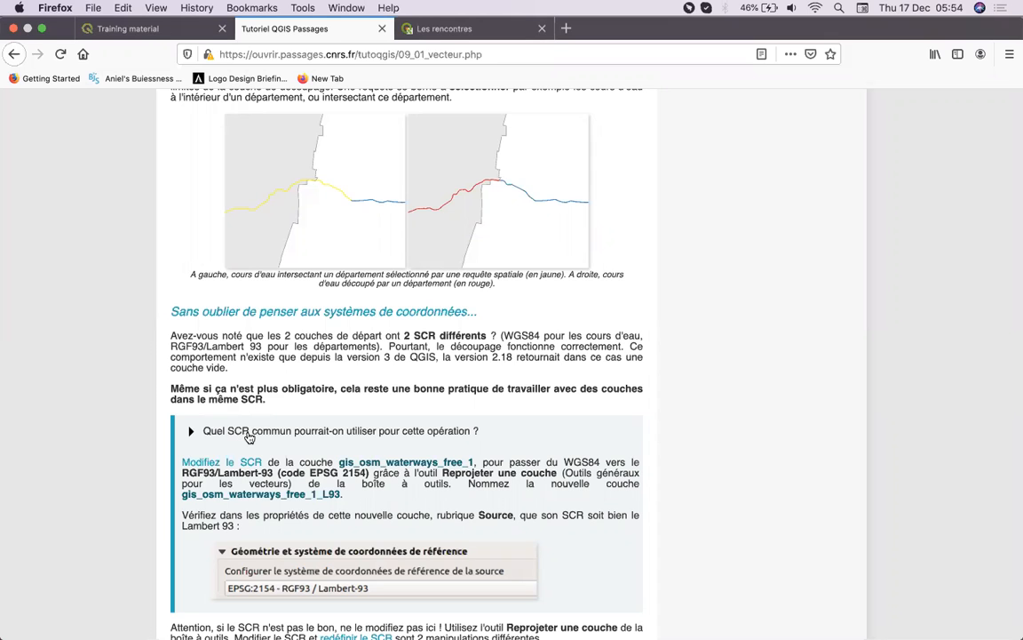
{"action": "scroll", "coordinate": [229, 399], "scroll_direction": "down", "scroll_amount": 2}
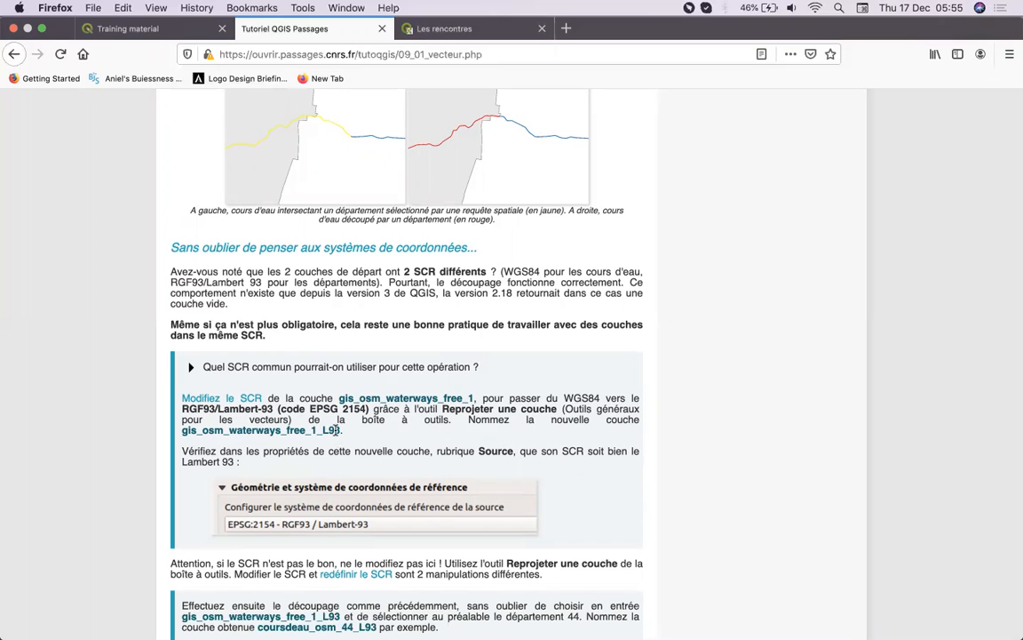
{"action": "mouse_move", "coordinate": [580, 622]}
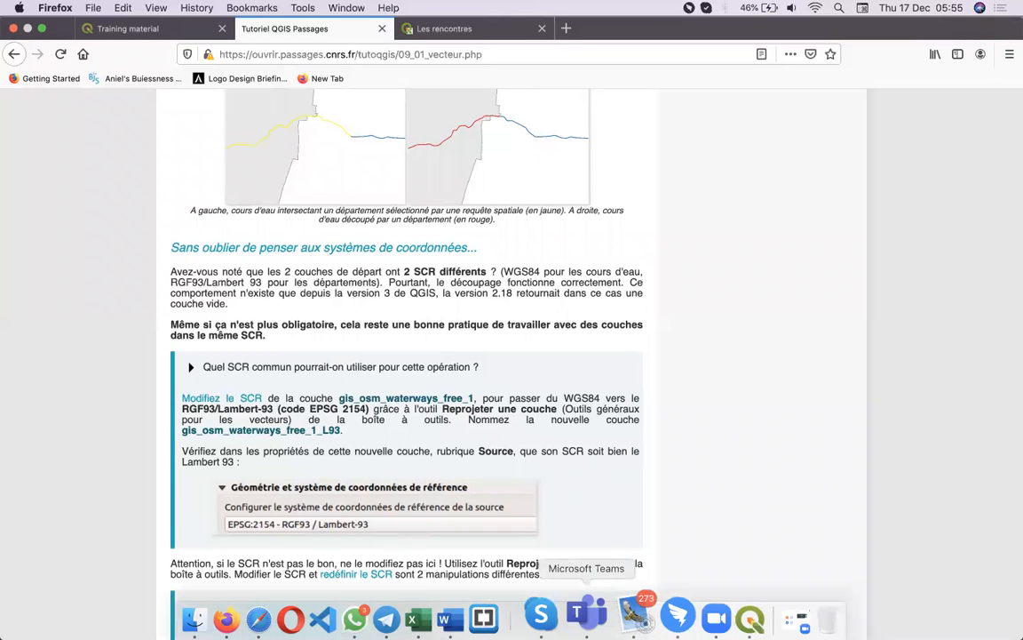
{"action": "left_click", "coordinate": [724, 617]}
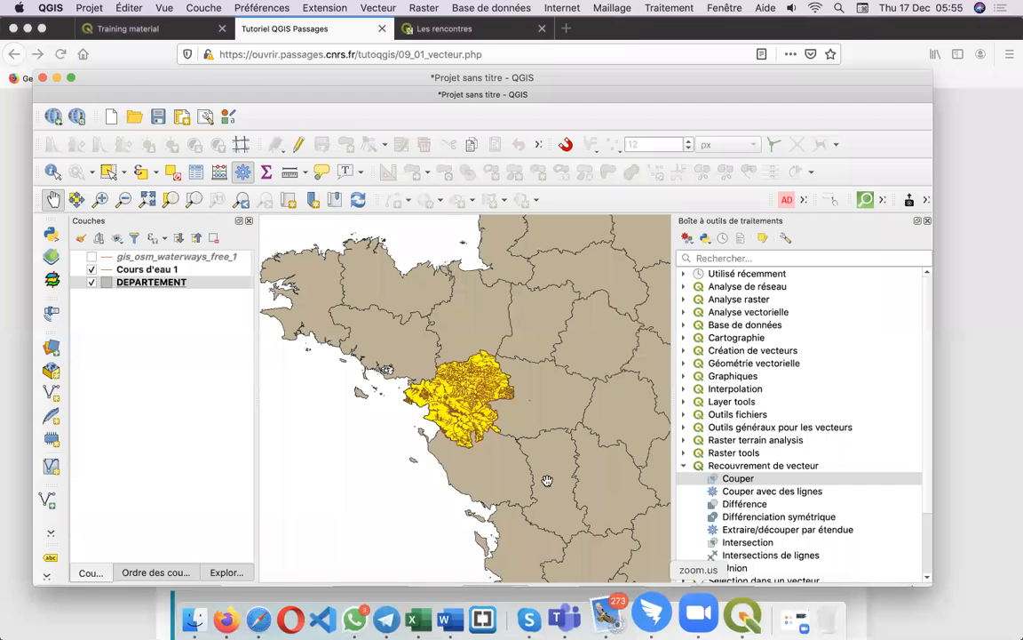
{"action": "left_click", "coordinate": [167, 257]}
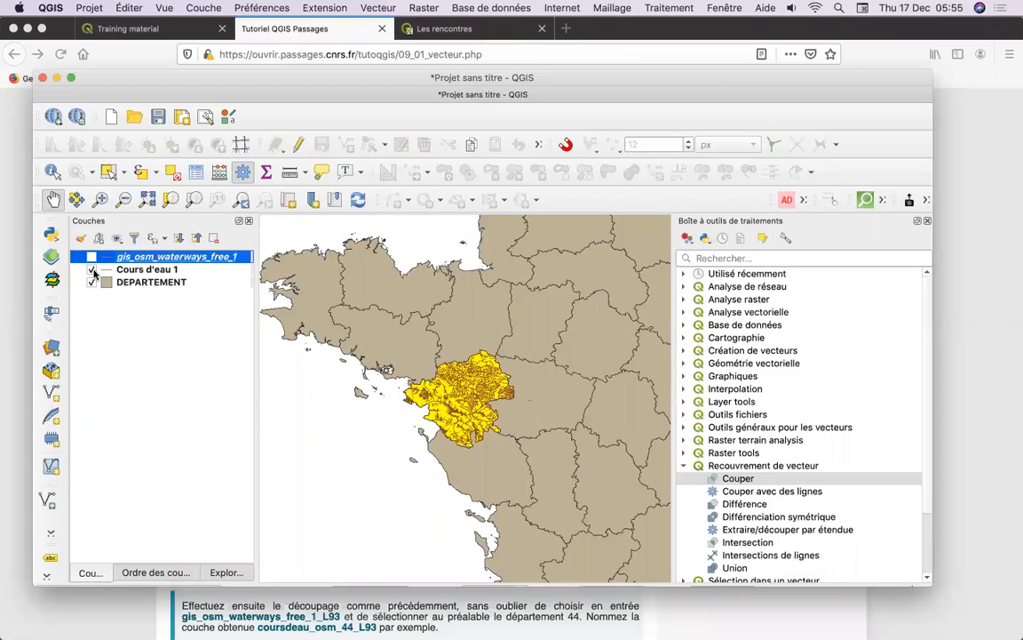
{"action": "left_click", "coordinate": [90, 257]}
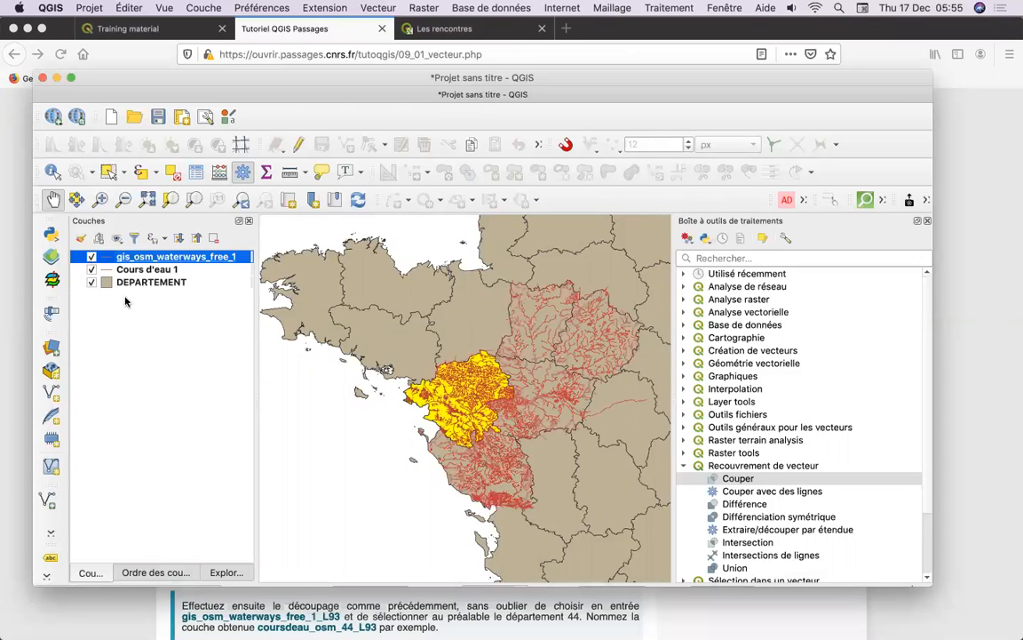
Step: Recheck the reprojection instructions in Firefox, and open the Reprojeter une couche tool in QGIS for gis_osm_waterways_free_1
{"action": "mouse_move", "coordinate": [437, 623]}
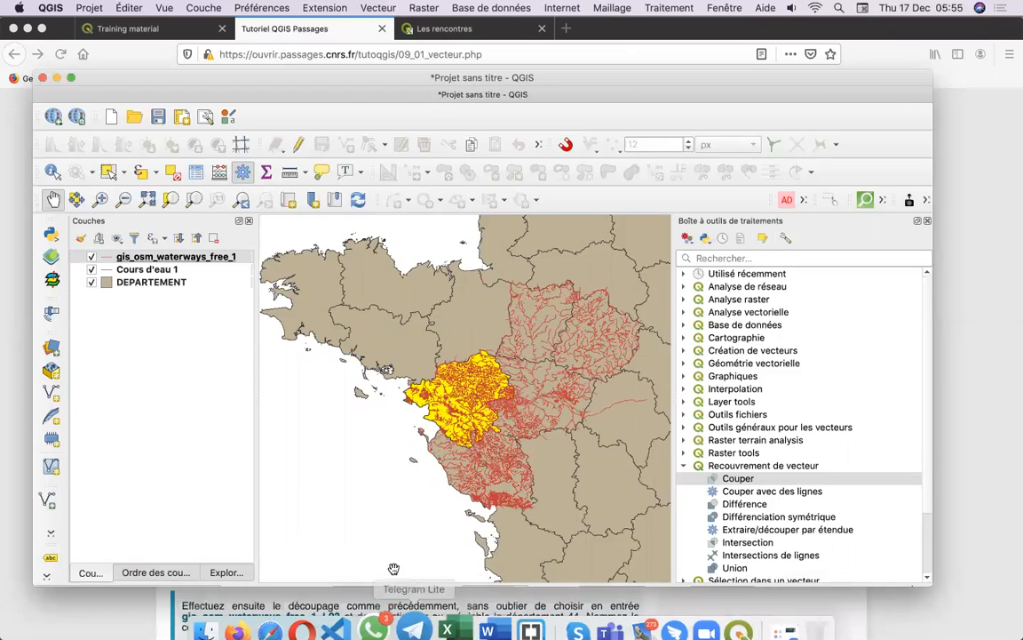
{"action": "left_click", "coordinate": [362, 610]}
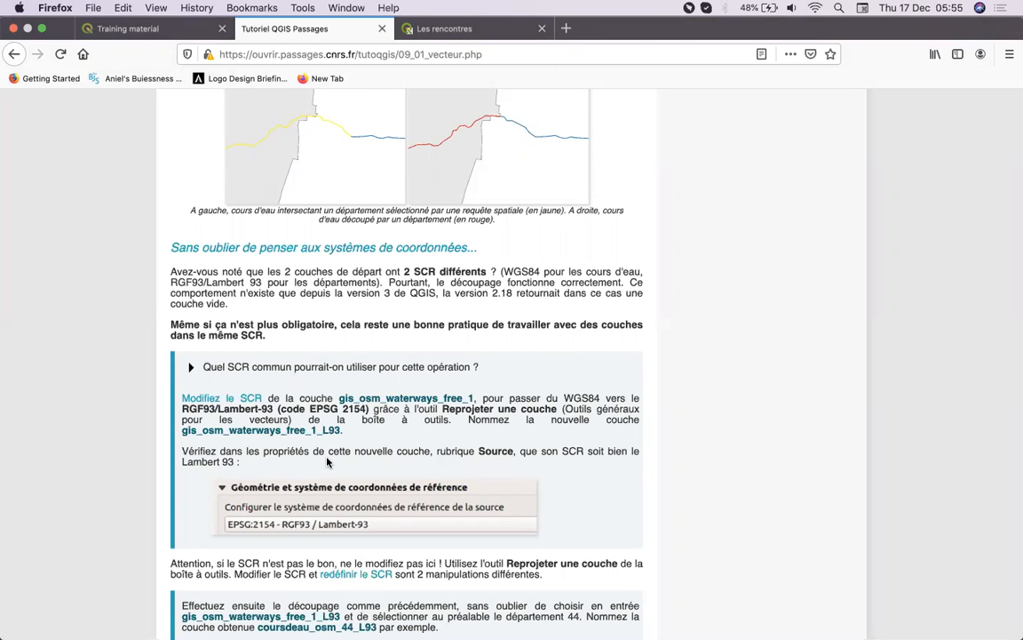
{"action": "mouse_move", "coordinate": [592, 633]}
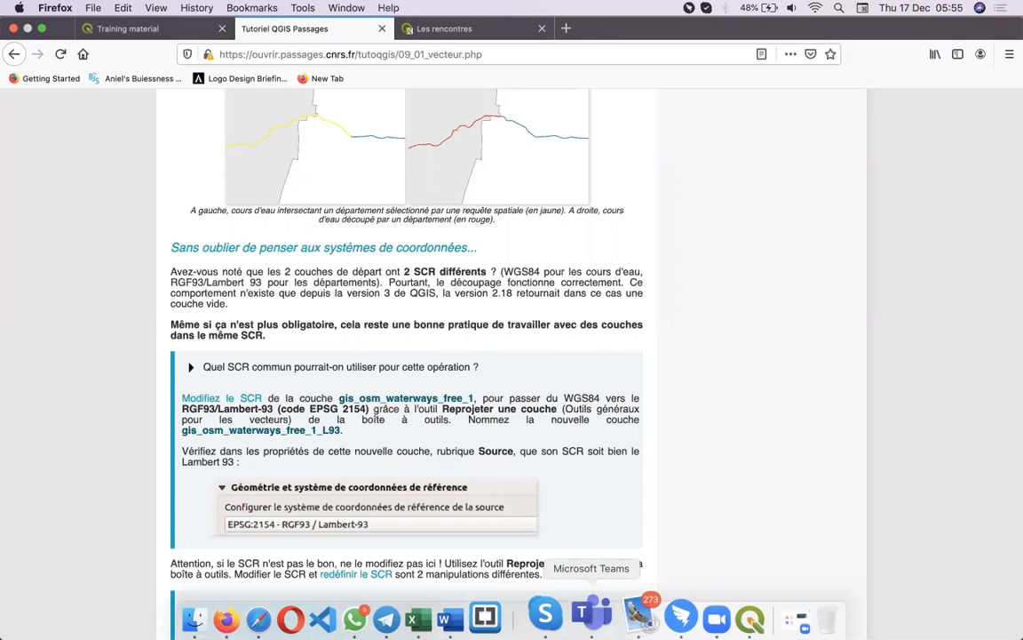
{"action": "left_click", "coordinate": [716, 611]}
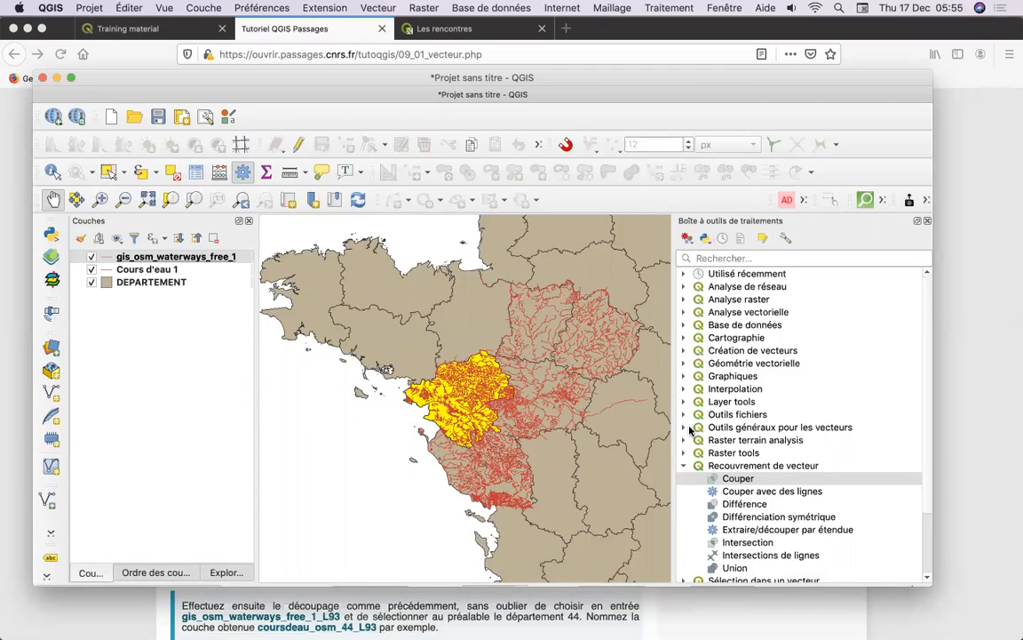
{"action": "left_click", "coordinate": [683, 427]}
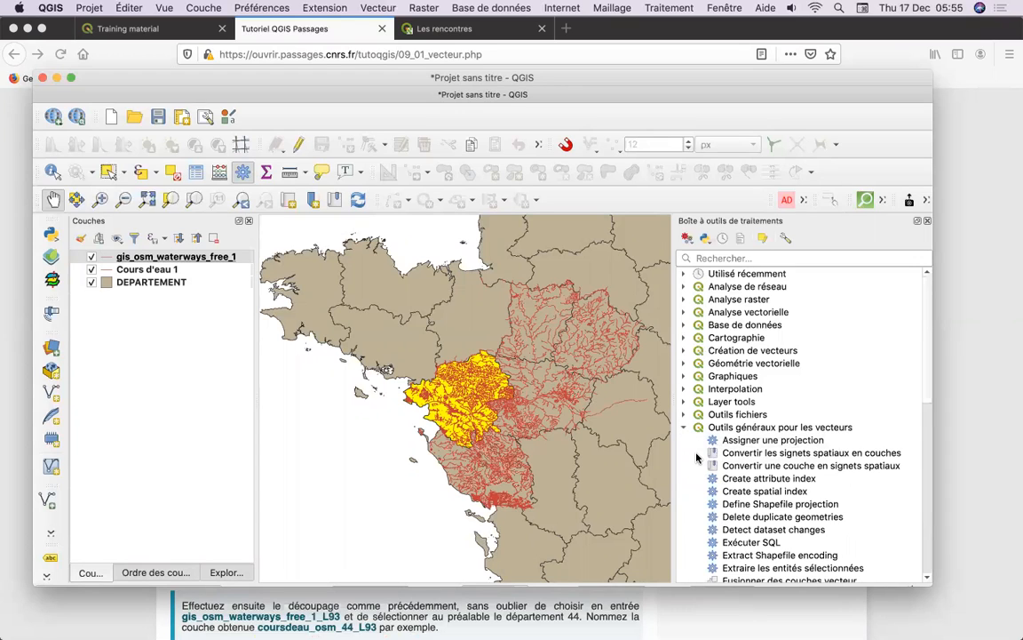
{"action": "scroll", "coordinate": [697, 458], "scroll_direction": "down", "scroll_amount": 1}
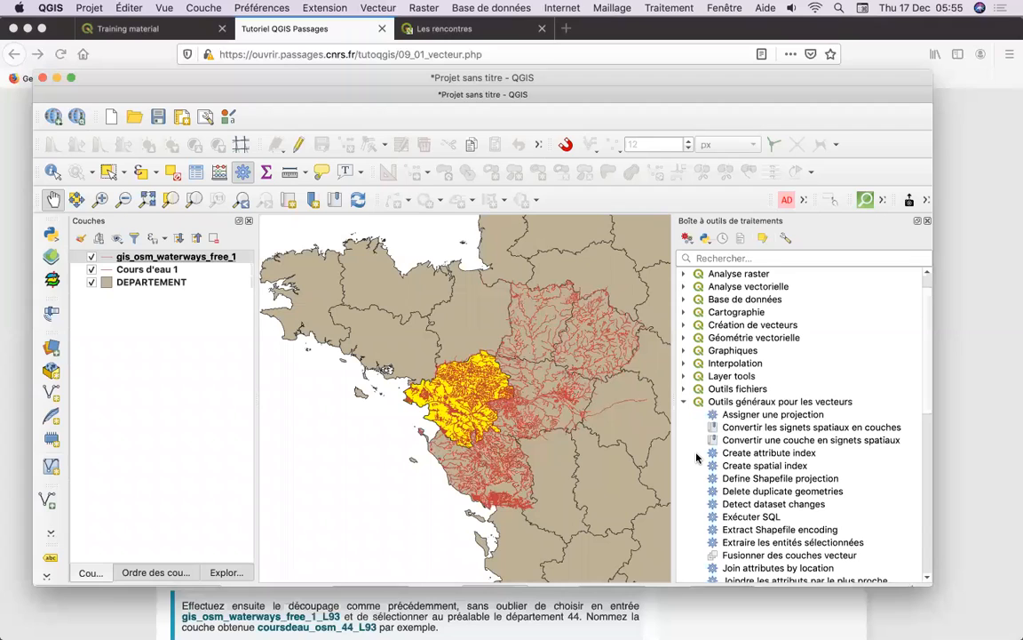
{"action": "scroll", "coordinate": [698, 458], "scroll_direction": "down", "scroll_amount": 3}
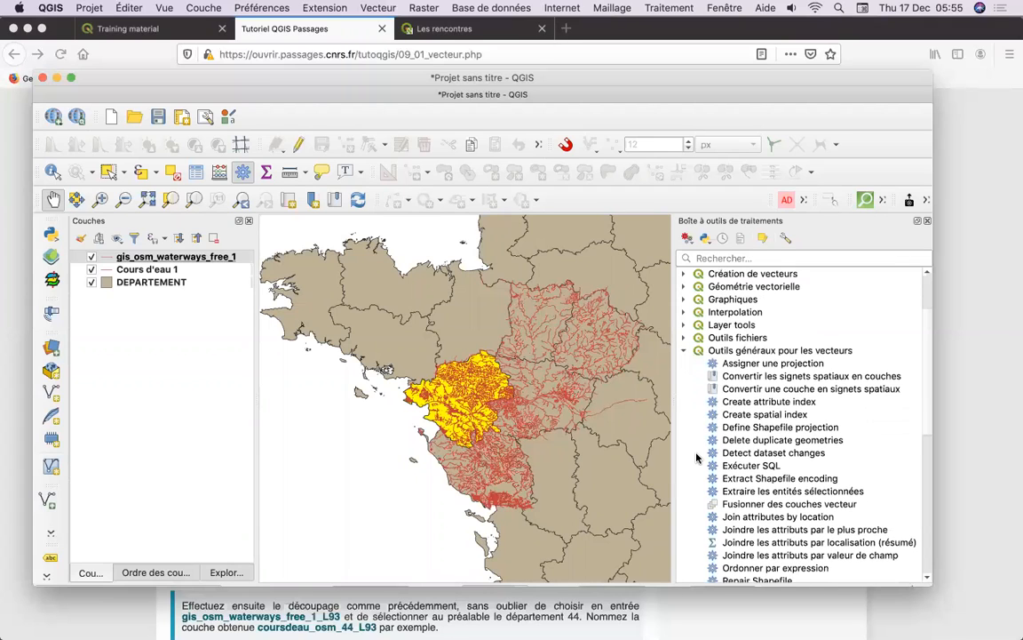
{"action": "scroll", "coordinate": [697, 458], "scroll_direction": "down", "scroll_amount": 1}
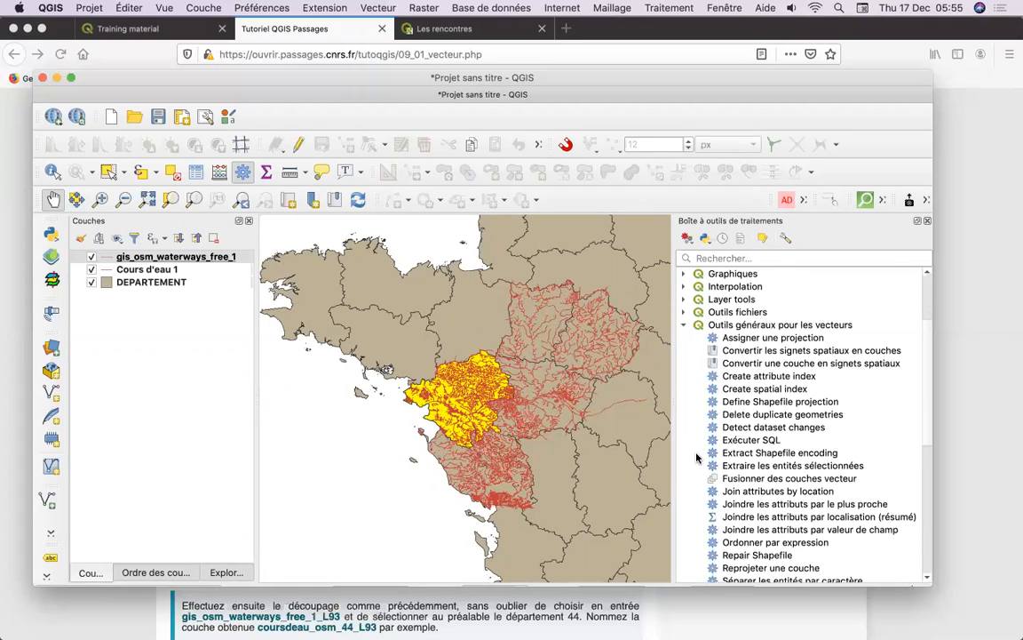
{"action": "scroll", "coordinate": [697, 458], "scroll_direction": "down", "scroll_amount": 3}
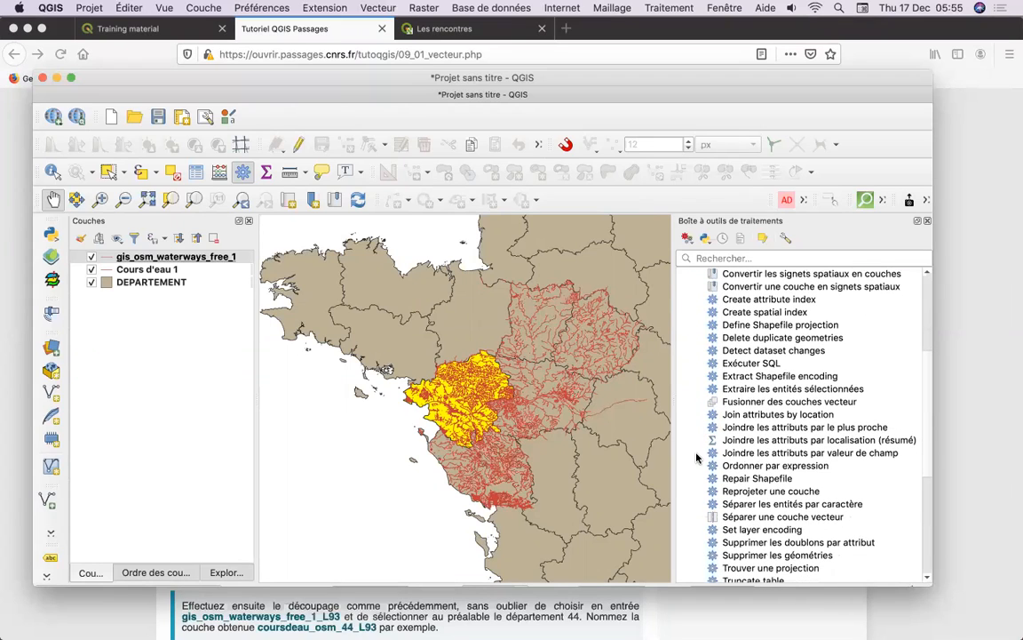
{"action": "left_click", "coordinate": [732, 492]}
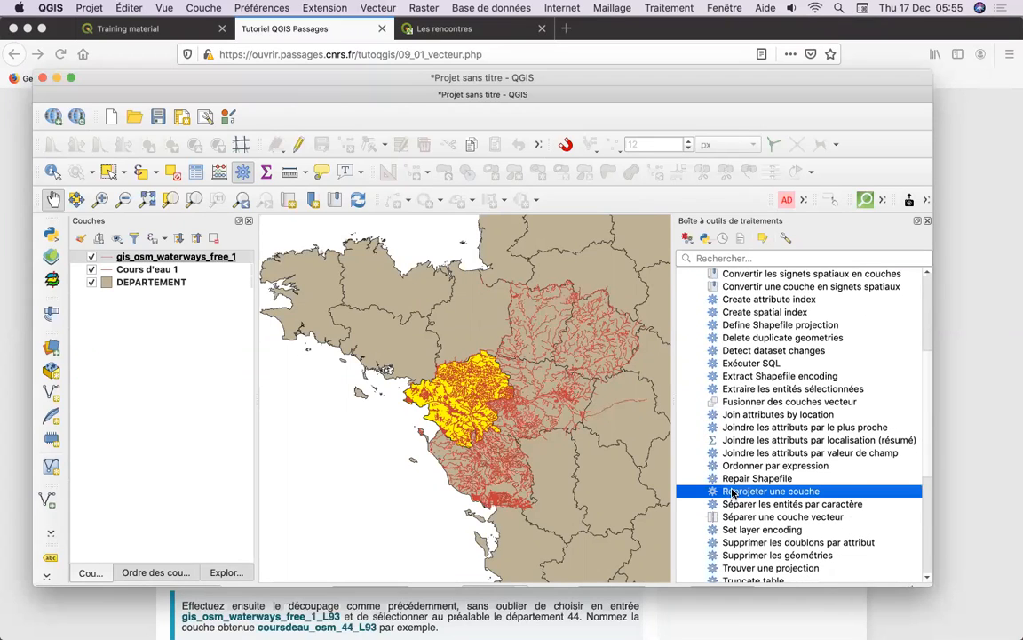
{"action": "double_click", "coordinate": [732, 491]}
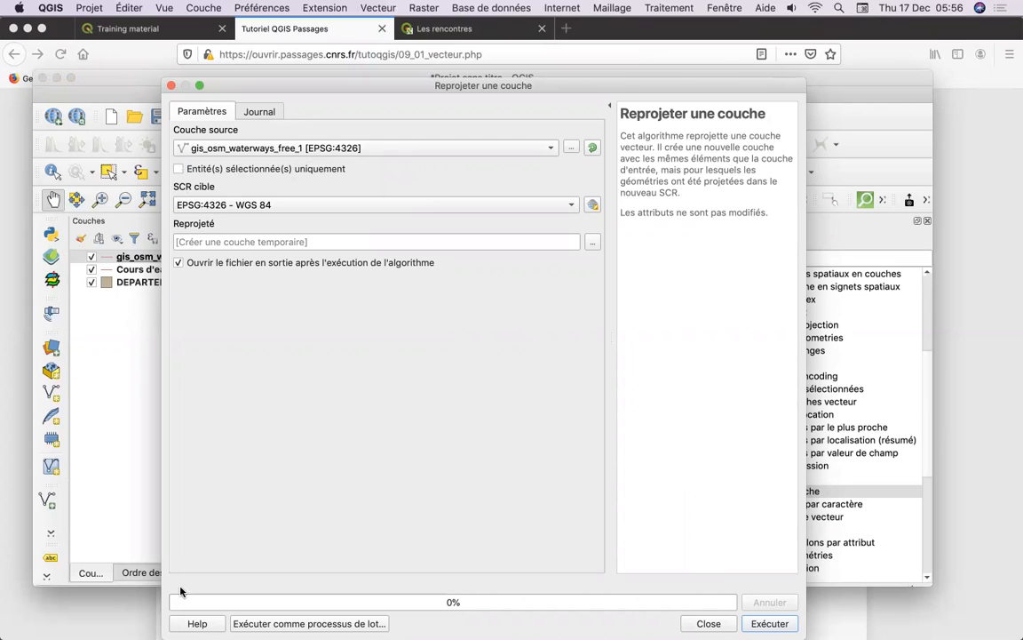
Step: Read the tutorial's target SCR and output layer name for the reprojection in Firefox, and return to the Reprojeter une couche dialog in QGIS
{"action": "key", "text": "super+Tab"}
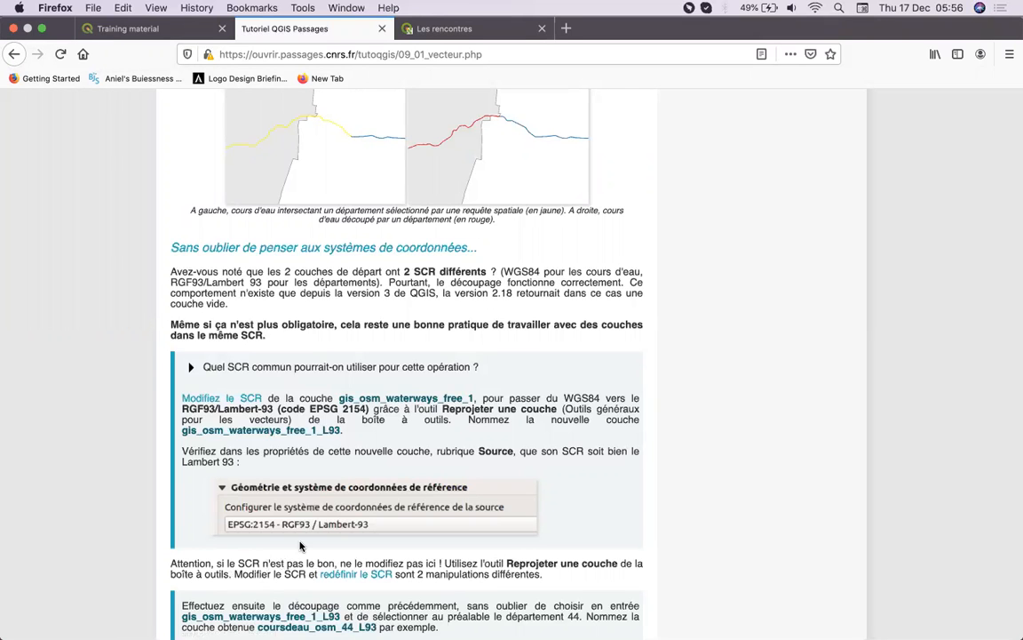
{"action": "scroll", "coordinate": [301, 546], "scroll_direction": "down", "scroll_amount": 3}
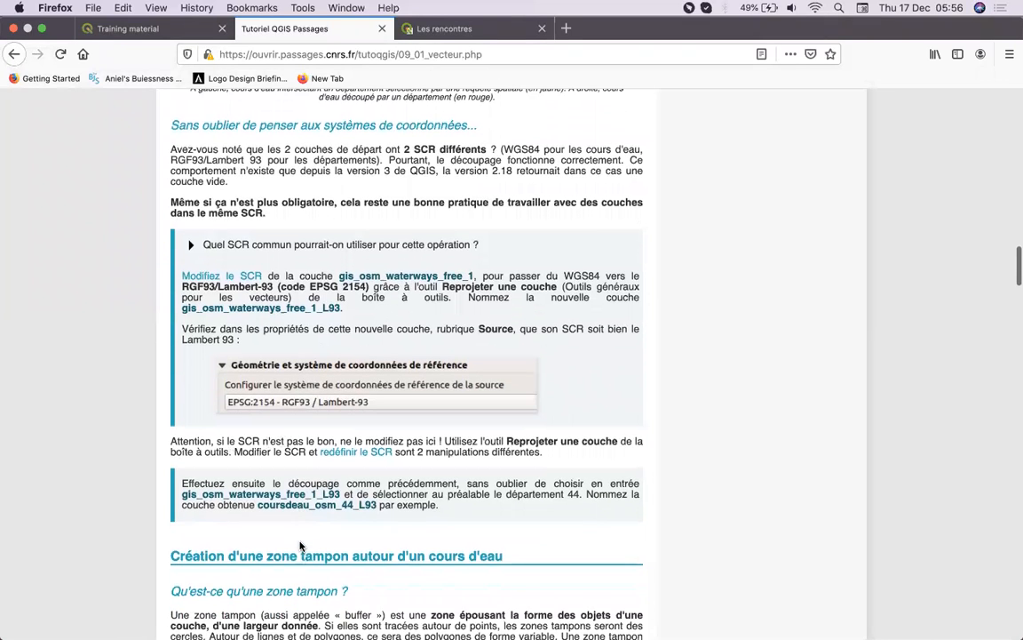
{"action": "scroll", "coordinate": [356, 542], "scroll_direction": "down", "scroll_amount": 2}
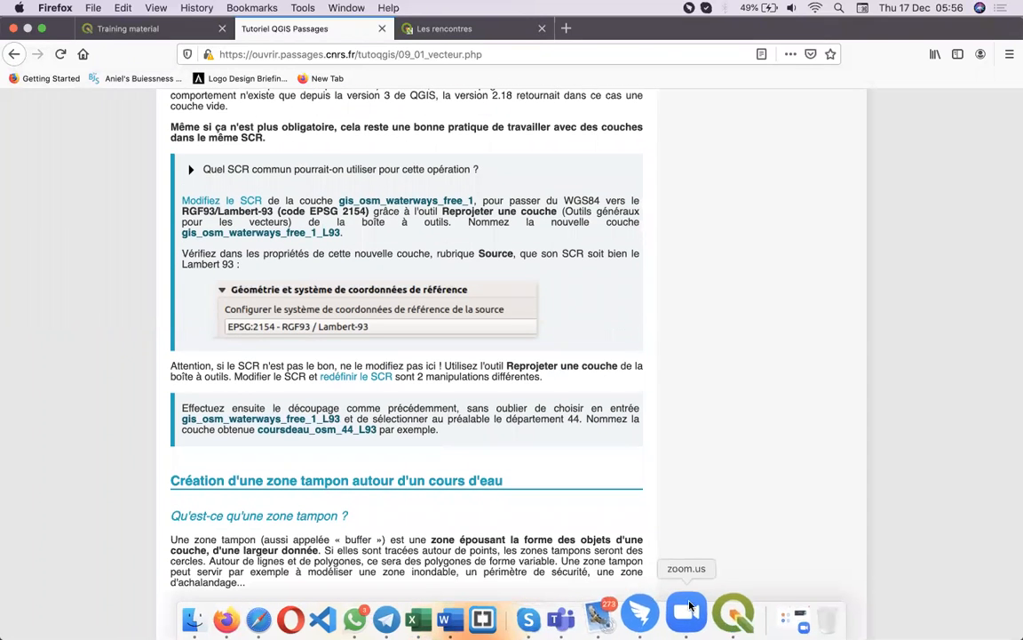
{"action": "left_click", "coordinate": [720, 615]}
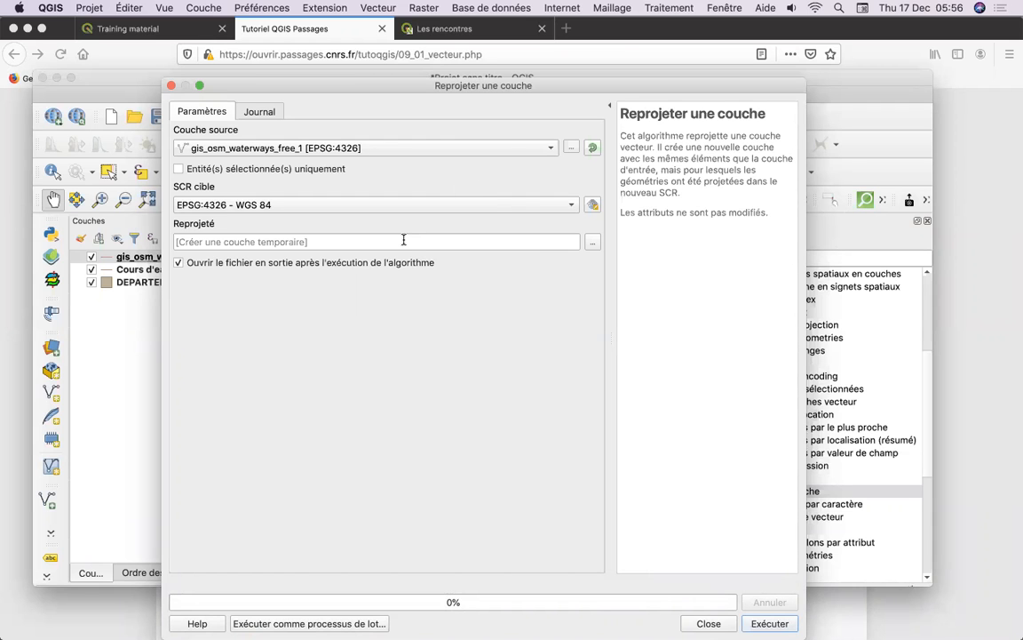
Step: Recheck the tutorial's reprojection instructions in Firefox, and set the target SCR to EPSG:2154 - RGF93 / Lambert-93 in QGIS
{"action": "left_click", "coordinate": [116, 627]}
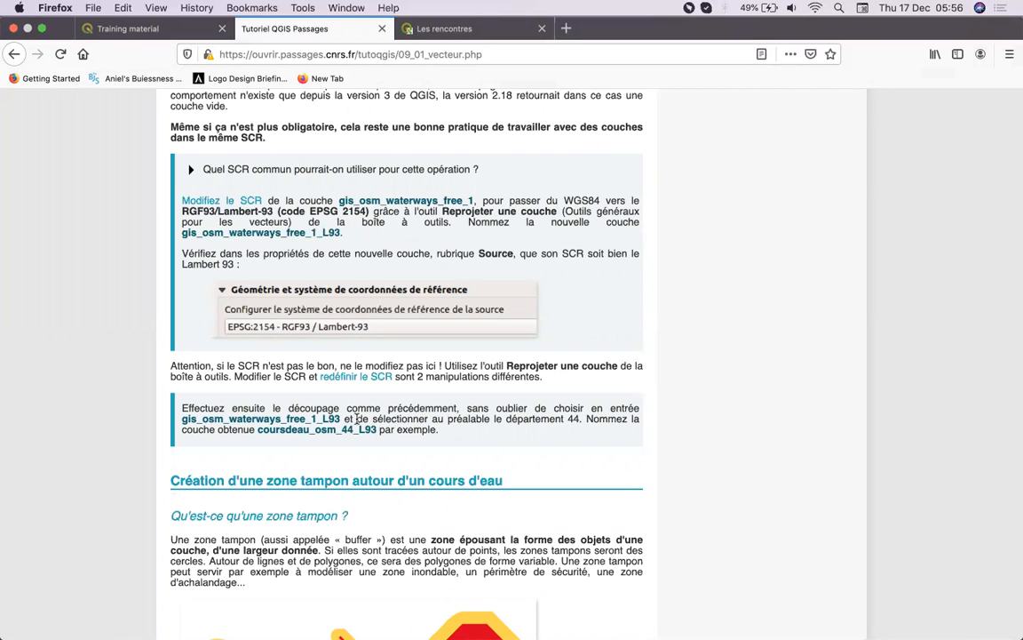
{"action": "mouse_move", "coordinate": [558, 626]}
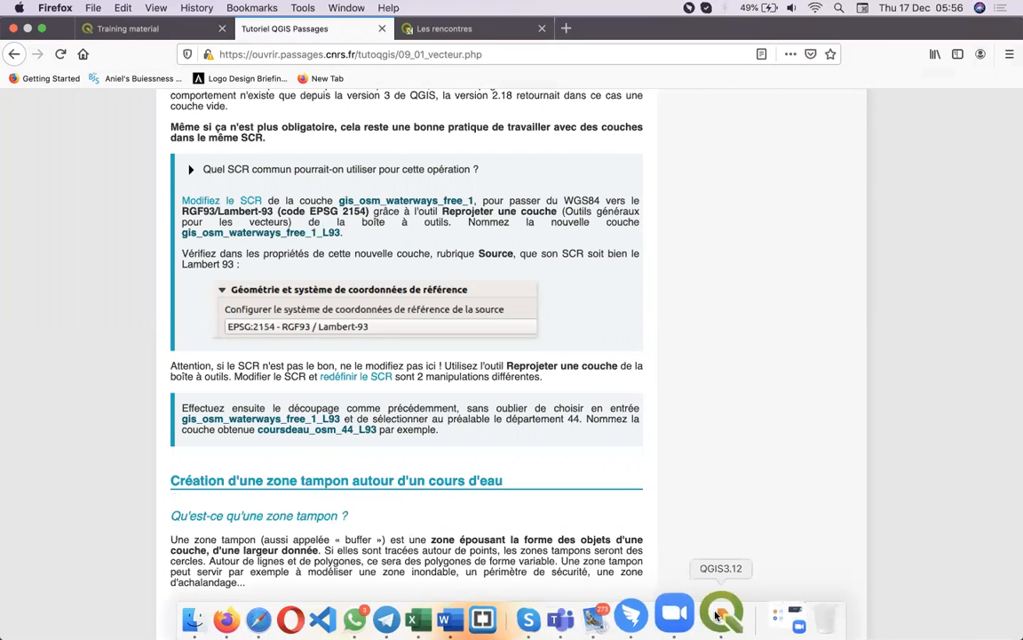
{"action": "left_click", "coordinate": [725, 617]}
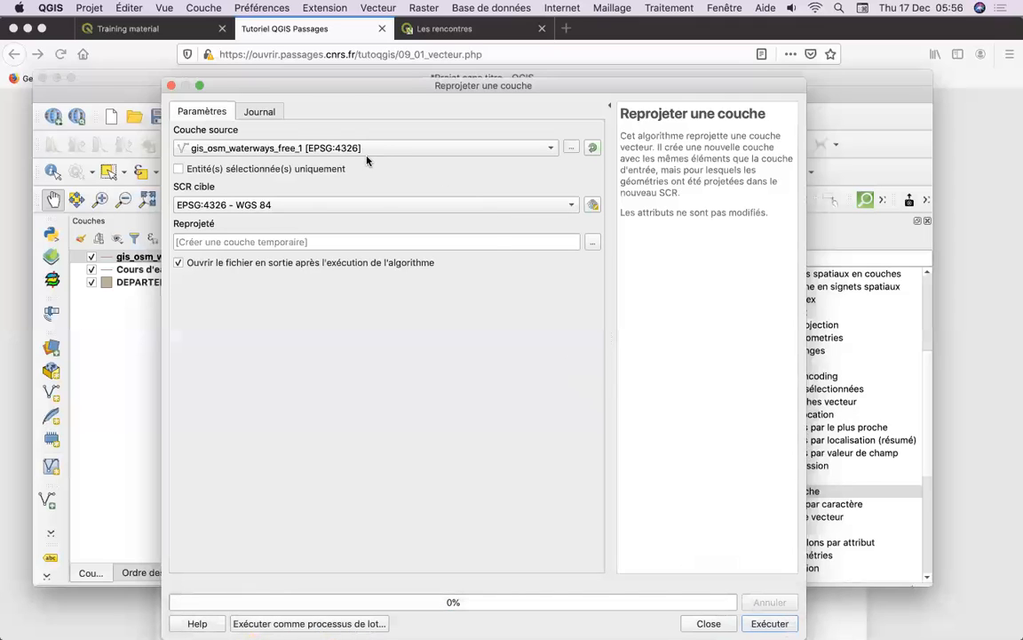
{"action": "left_click", "coordinate": [571, 207]}
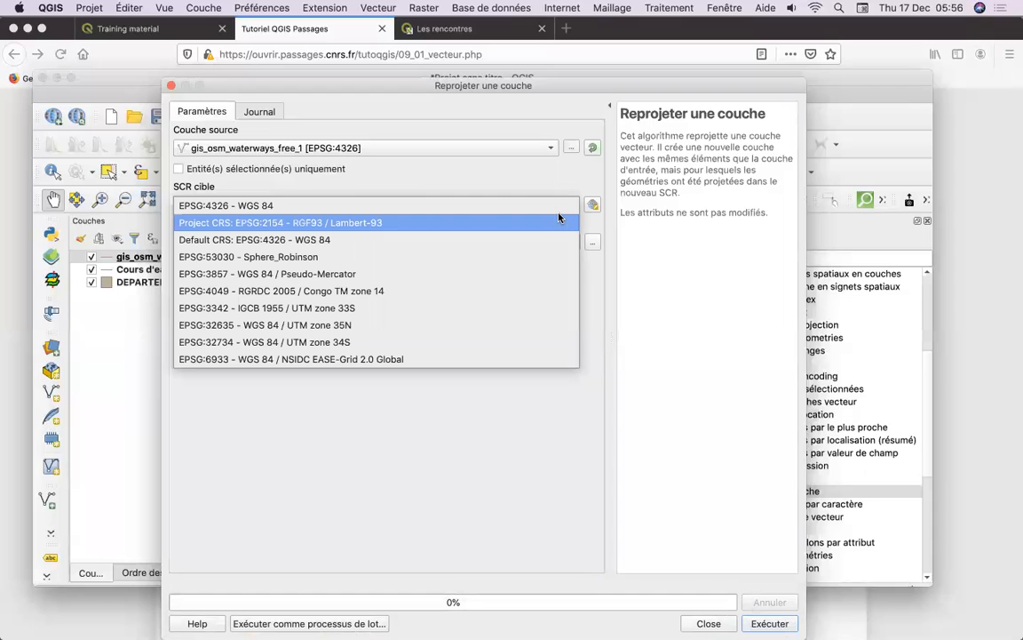
{"action": "left_click", "coordinate": [528, 220]}
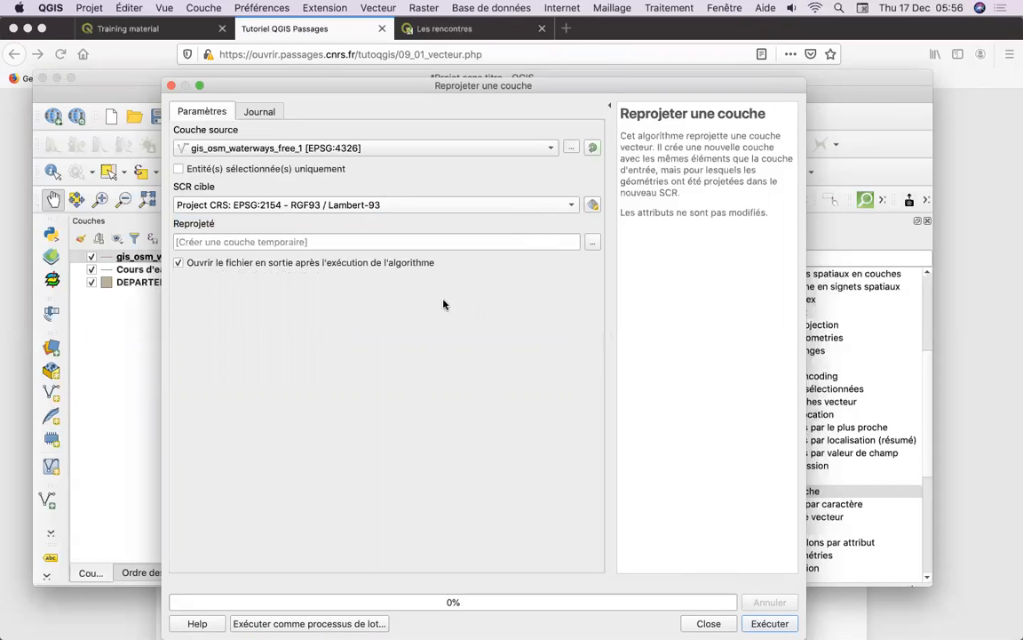
Step: Run the reprojection with output to the shapefile gis_osm_waterways_free LG93 in the Analyse spatiale folder, and close the tool
{"action": "left_click", "coordinate": [592, 245]}
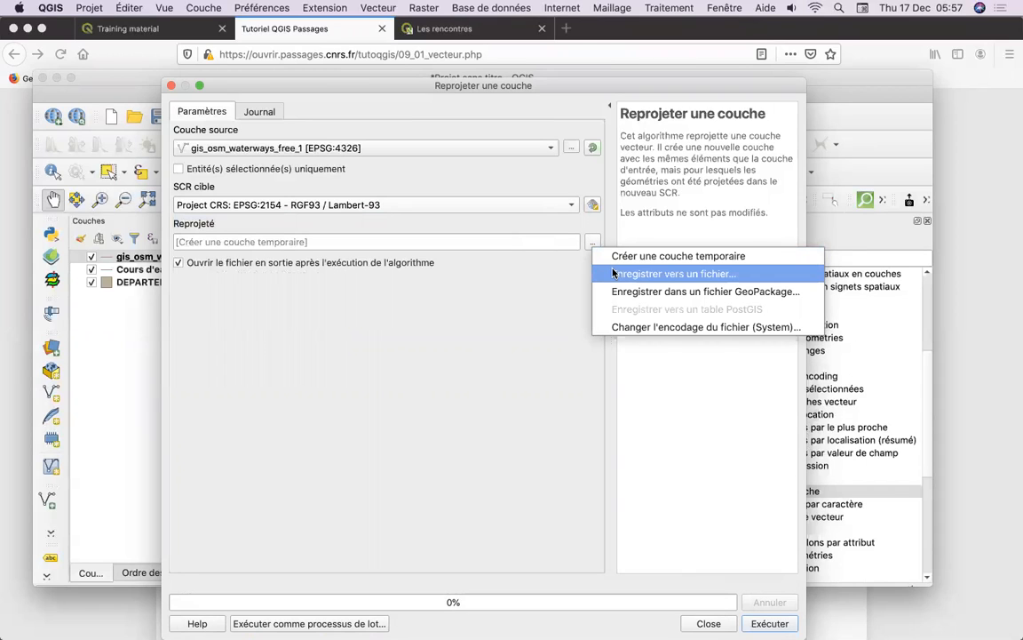
{"action": "left_click", "coordinate": [613, 273]}
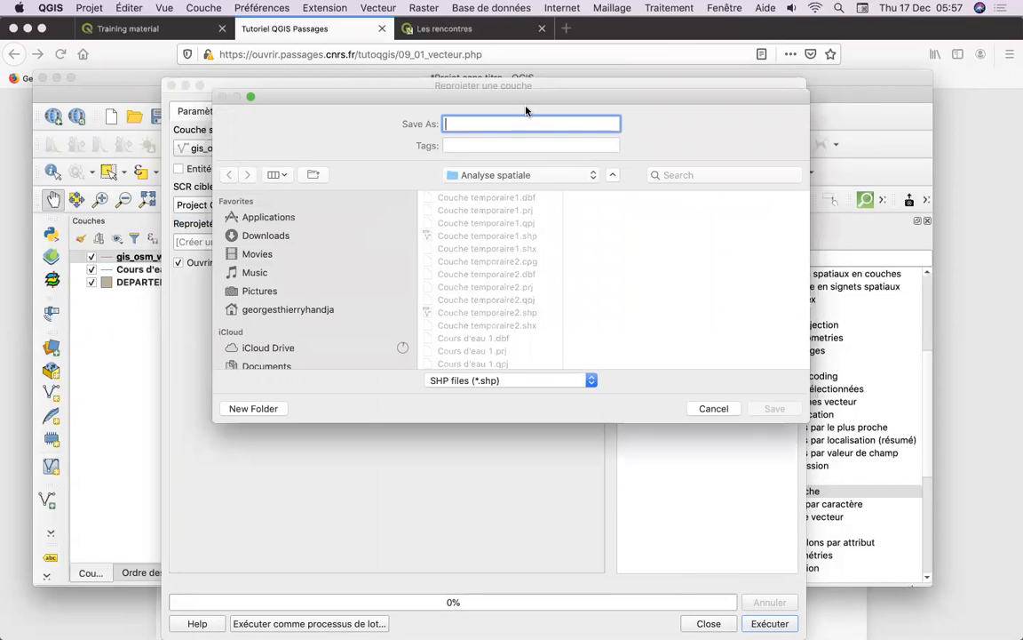
{"action": "left_click_drag", "start_coordinate": [512, 98], "coordinate": [510, 246]}
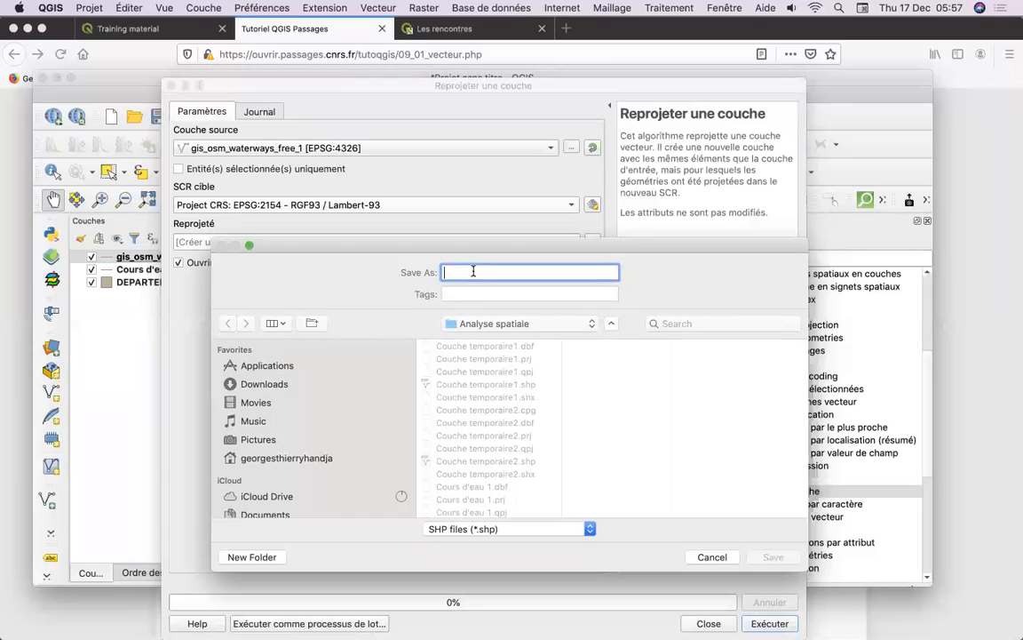
{"action": "type", "text": "gu"}
{"action": "key", "text": "BackSpace"}
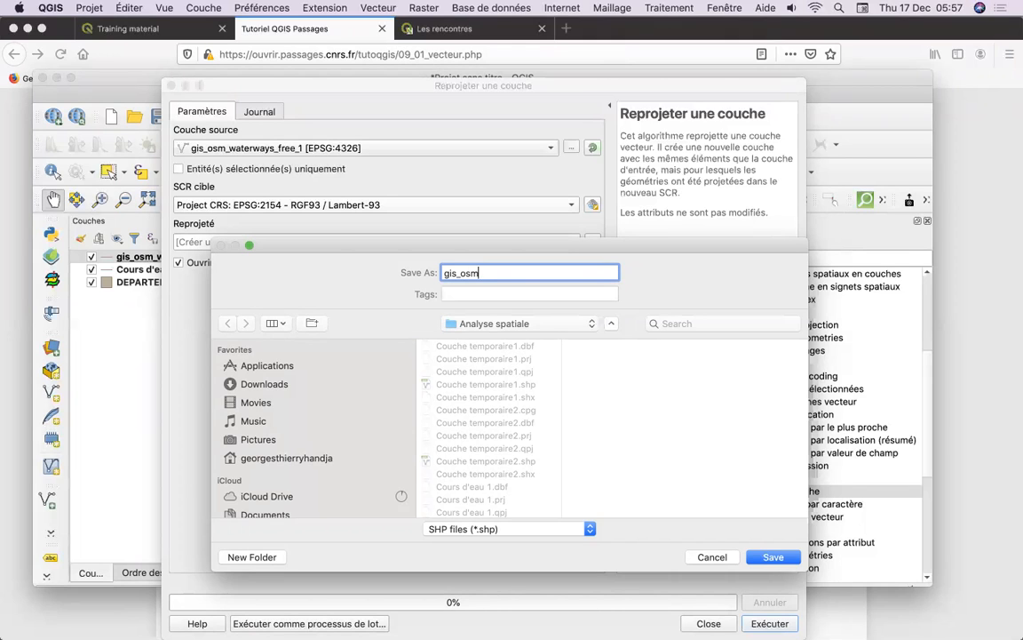
{"action": "type", "text": "is_osm_waterways_"}
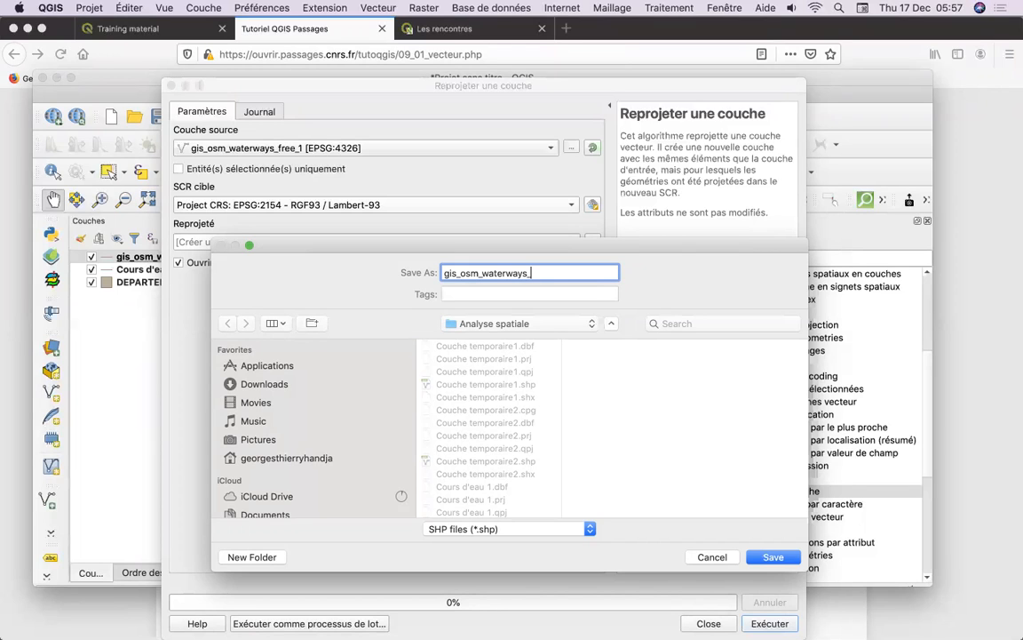
{"action": "type", "text": "free LG"}
{"action": "left_click", "coordinate": [773, 557]}
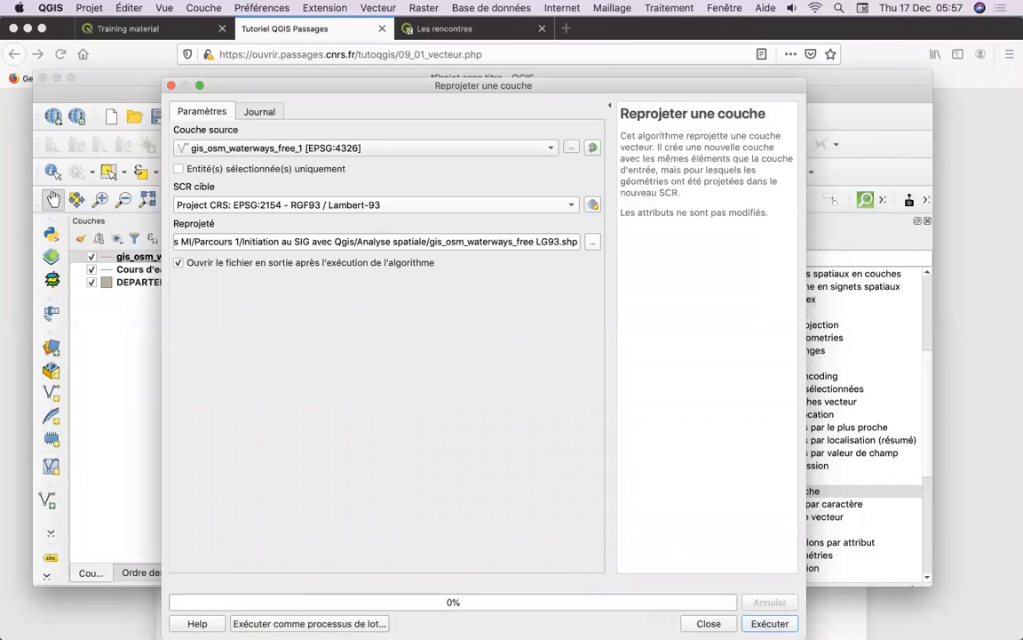
{"action": "left_click", "coordinate": [770, 624]}
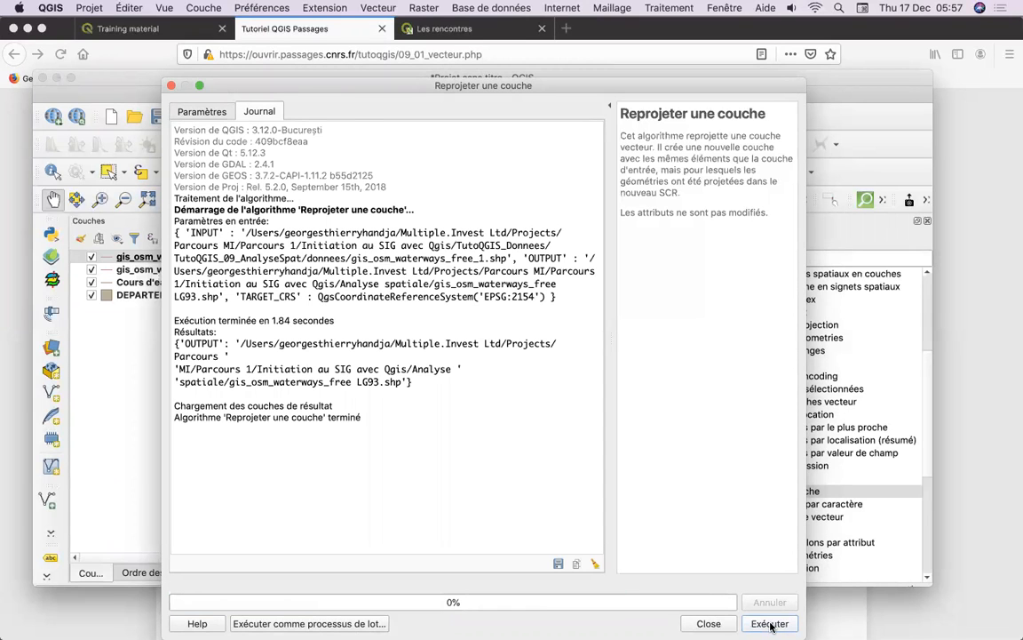
{"action": "left_click", "coordinate": [709, 624]}
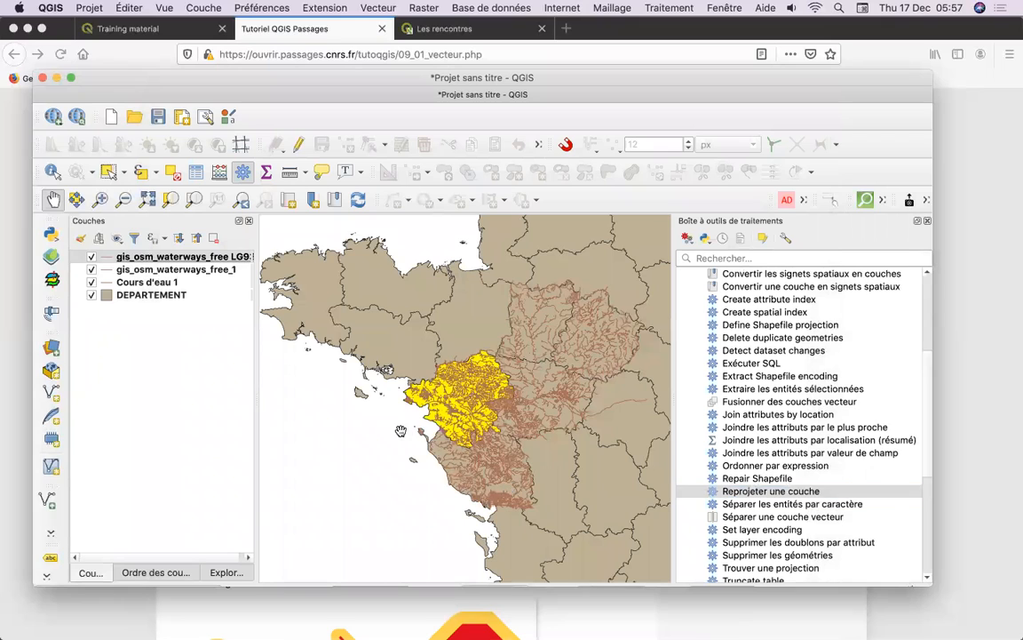
Step: Inspect the reprojected waterways layer alone on the map by temporarily hiding gis_osm_waterways_free_1, Cours d'eau 1 and DEPARTEMENT
{"action": "left_click", "coordinate": [145, 258]}
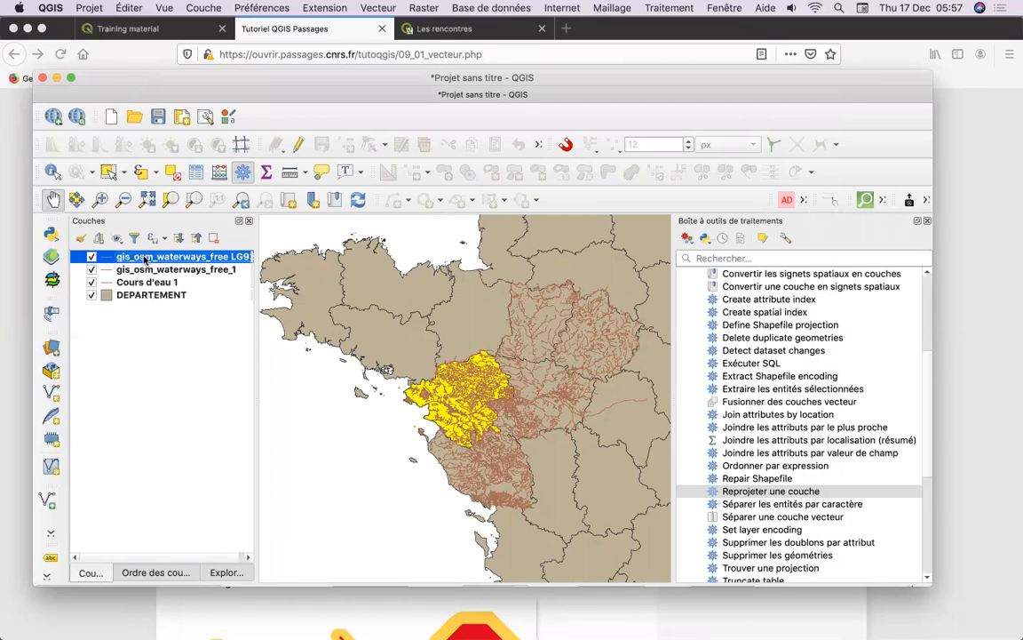
{"action": "left_click", "coordinate": [89, 270]}
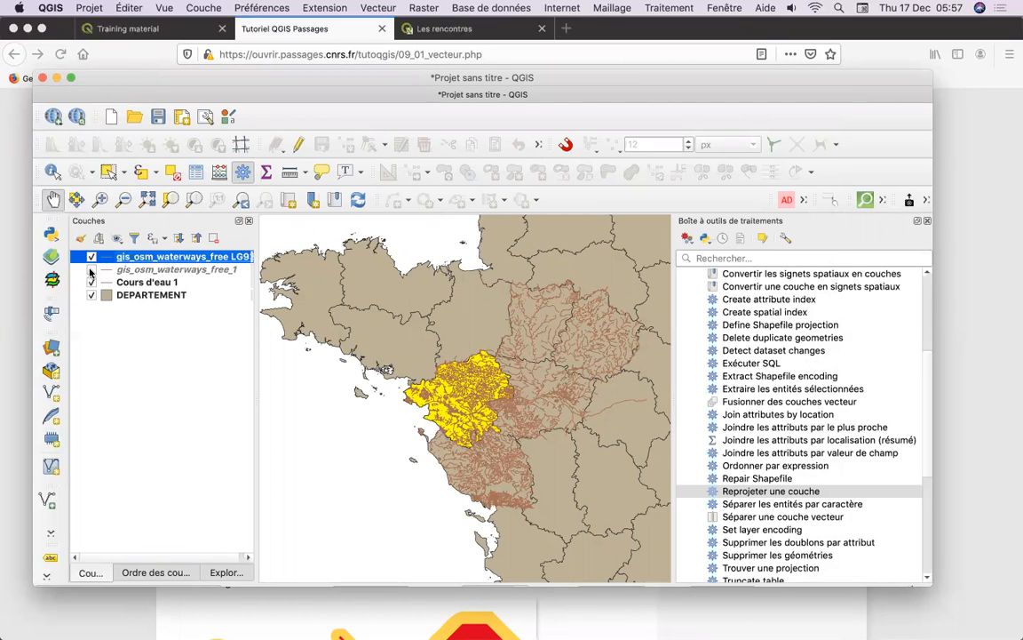
{"action": "left_click", "coordinate": [92, 283]}
{"action": "left_click", "coordinate": [92, 295]}
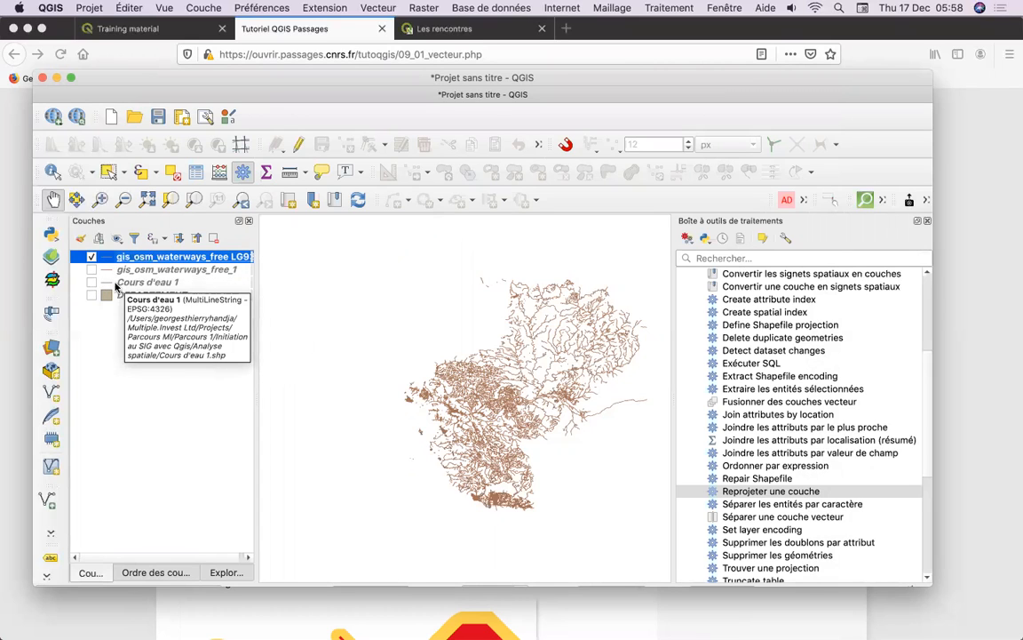
{"action": "left_click", "coordinate": [91, 269]}
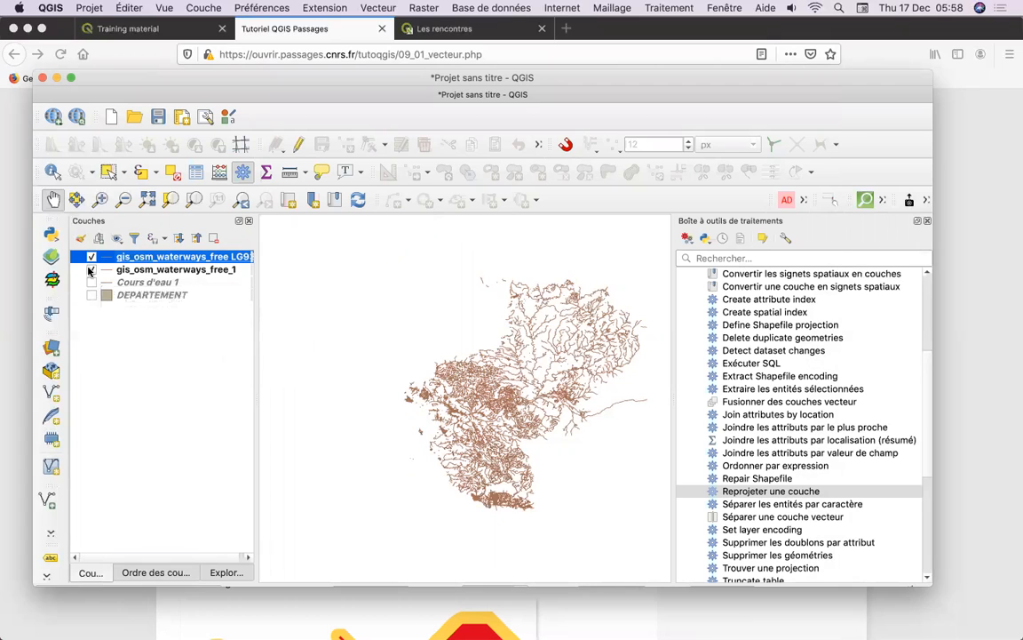
{"action": "left_click", "coordinate": [91, 282]}
{"action": "left_click", "coordinate": [91, 295]}
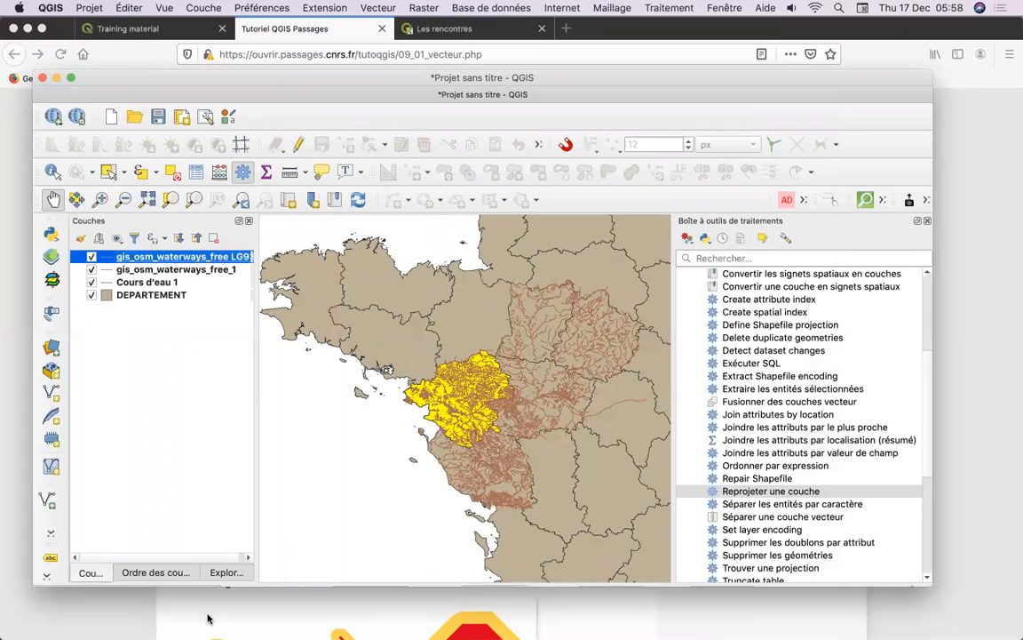
{"action": "left_click", "coordinate": [360, 485]}
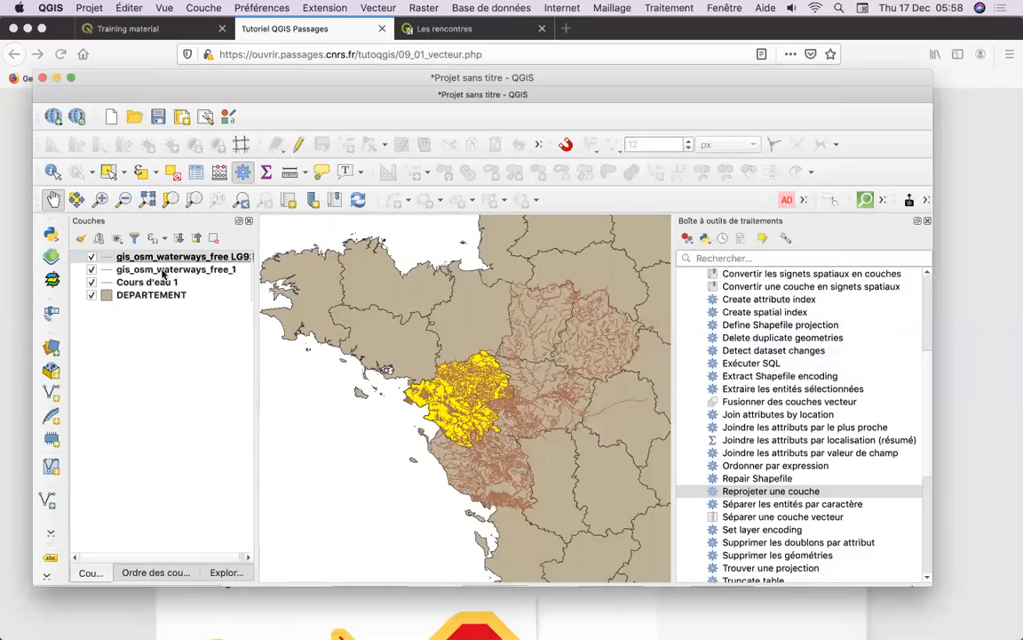
Step: Check the source coordinate reference system in the properties of gis_osm_waterways_free LG93, and close them without changes
{"action": "left_click", "coordinate": [180, 256]}
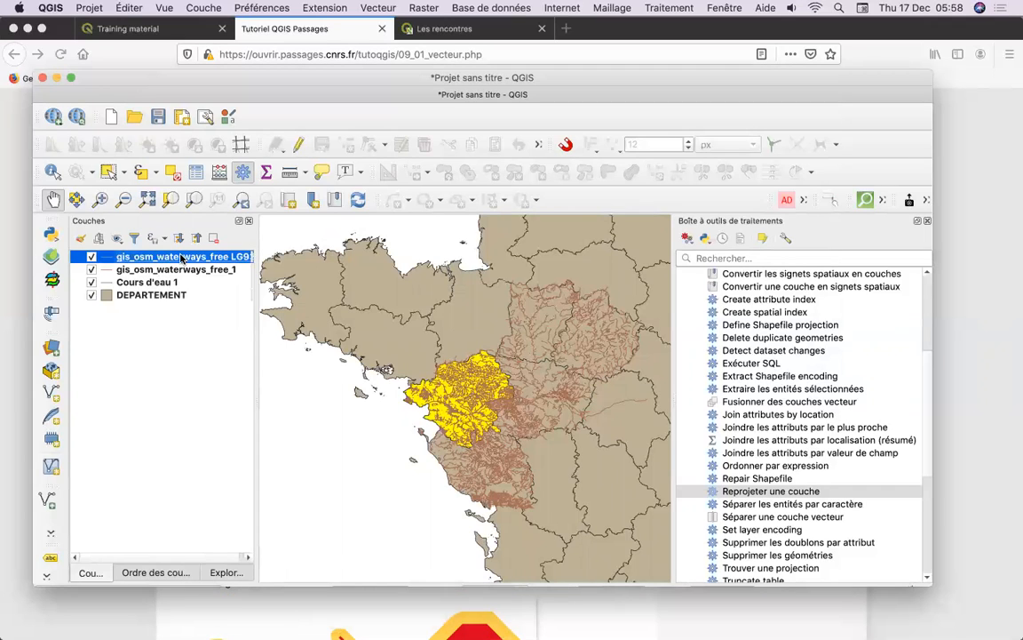
{"action": "right_click", "coordinate": [181, 256]}
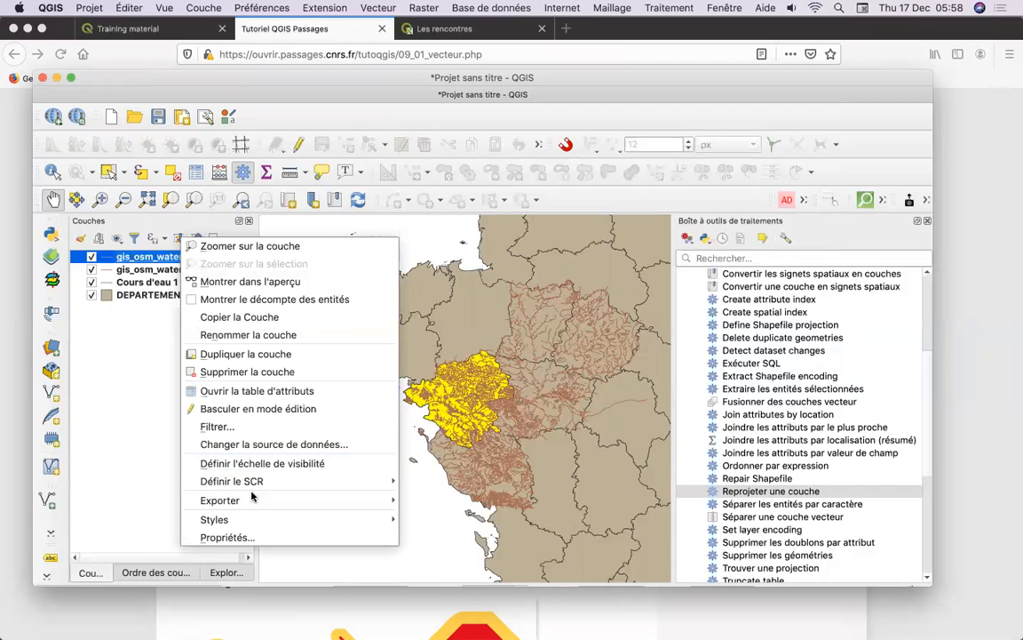
{"action": "left_click", "coordinate": [247, 538]}
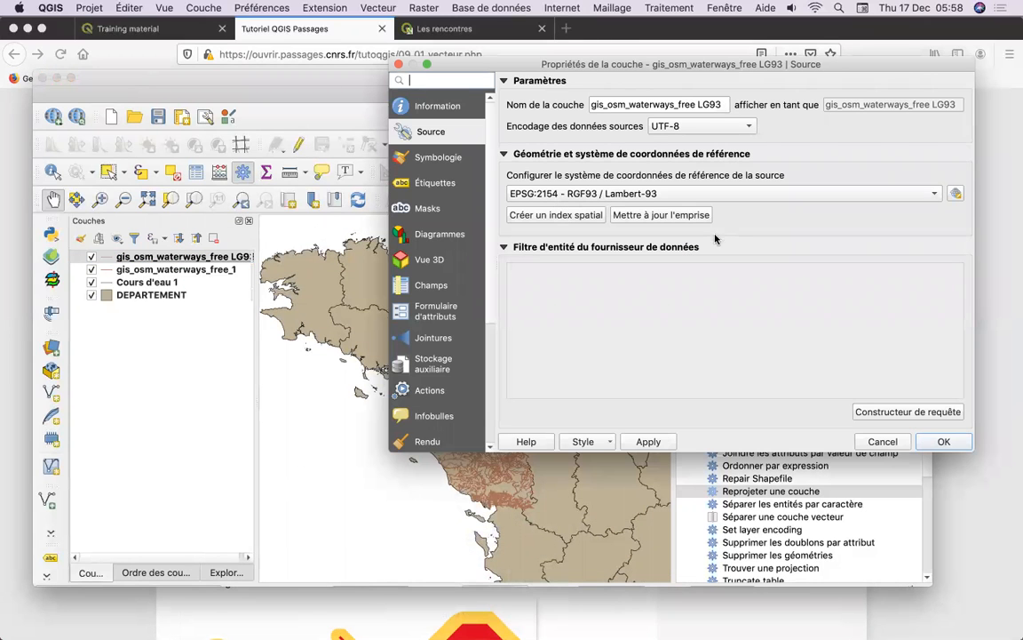
{"action": "left_click", "coordinate": [943, 441]}
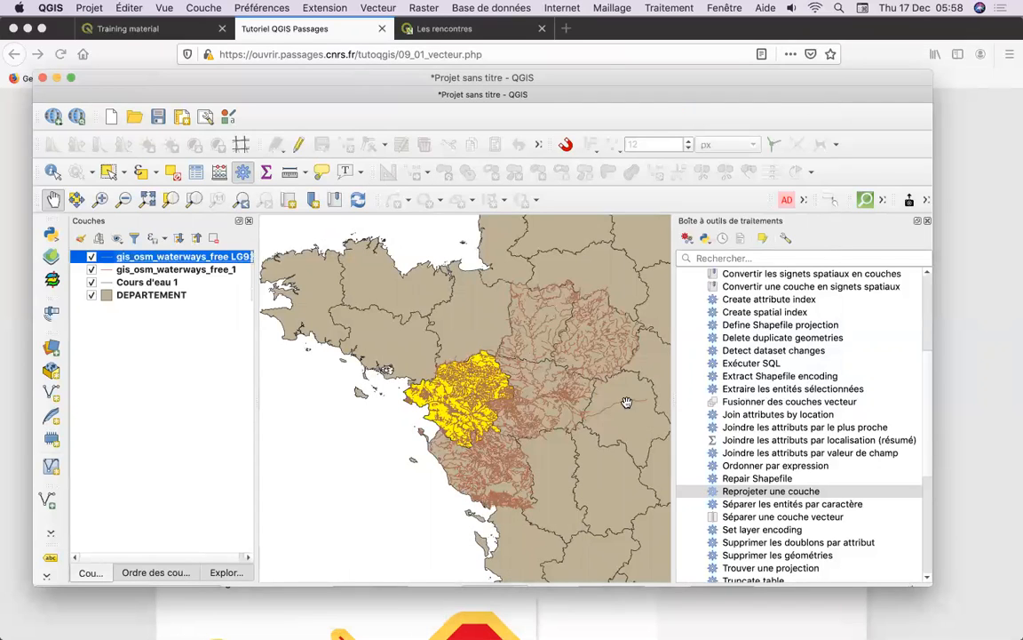
Step: Read the tutorial's sections on creating a buffer zone around a watercourse and selecting L'Erdre in Firefox
{"action": "mouse_move", "coordinate": [355, 618]}
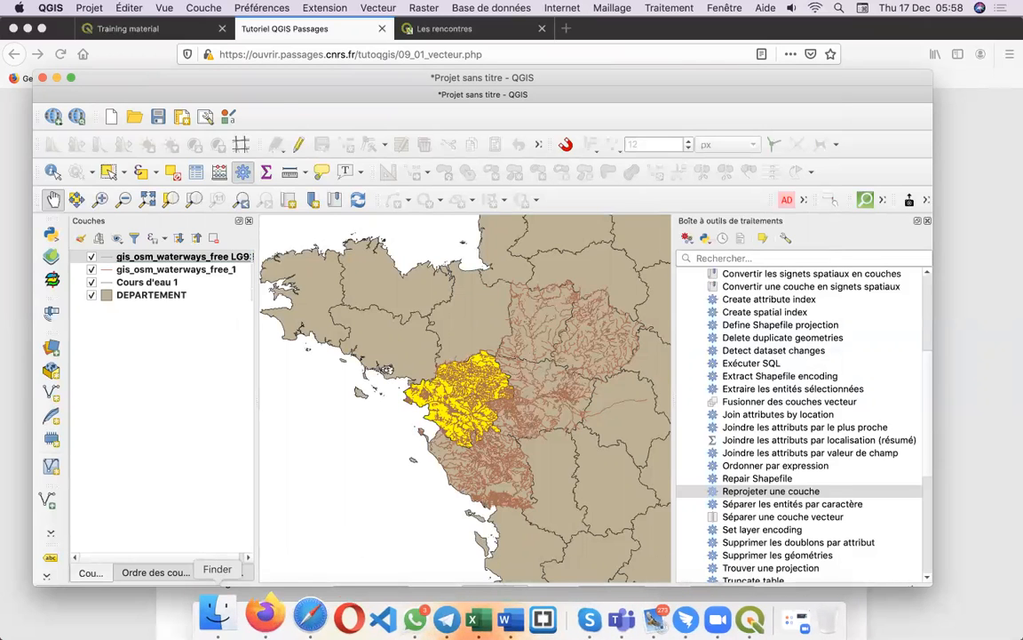
{"action": "left_click", "coordinate": [257, 613]}
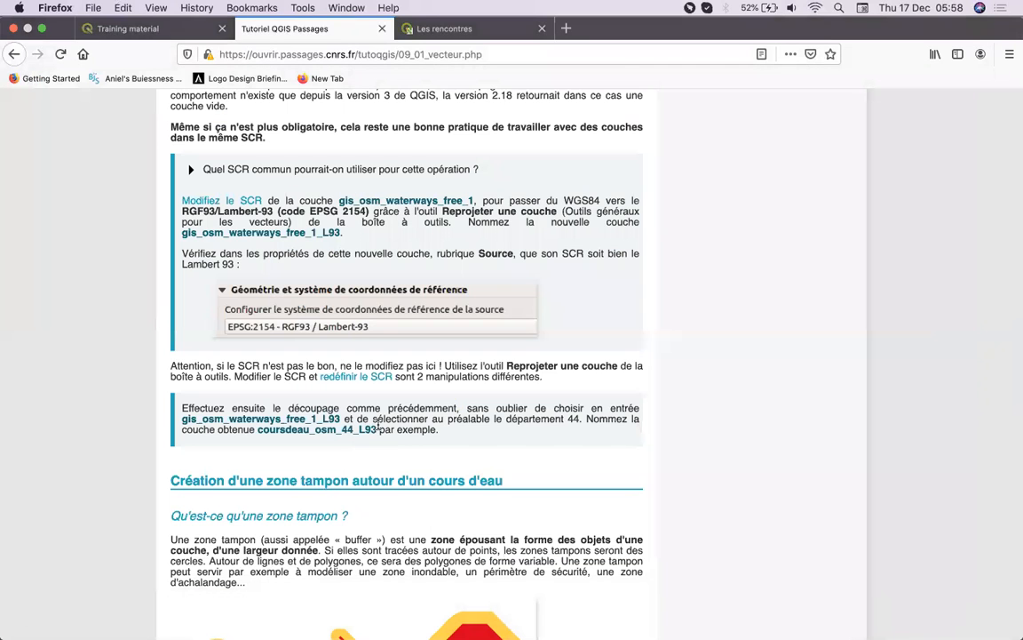
{"action": "scroll", "coordinate": [378, 429], "scroll_direction": "down", "scroll_amount": 3}
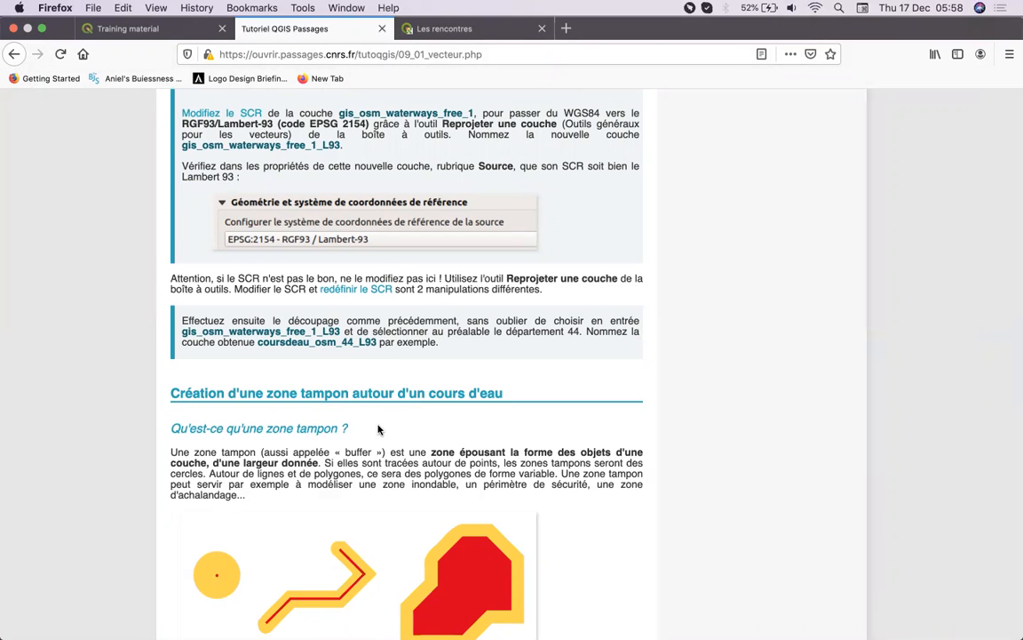
{"action": "scroll", "coordinate": [378, 429], "scroll_direction": "down", "scroll_amount": 4}
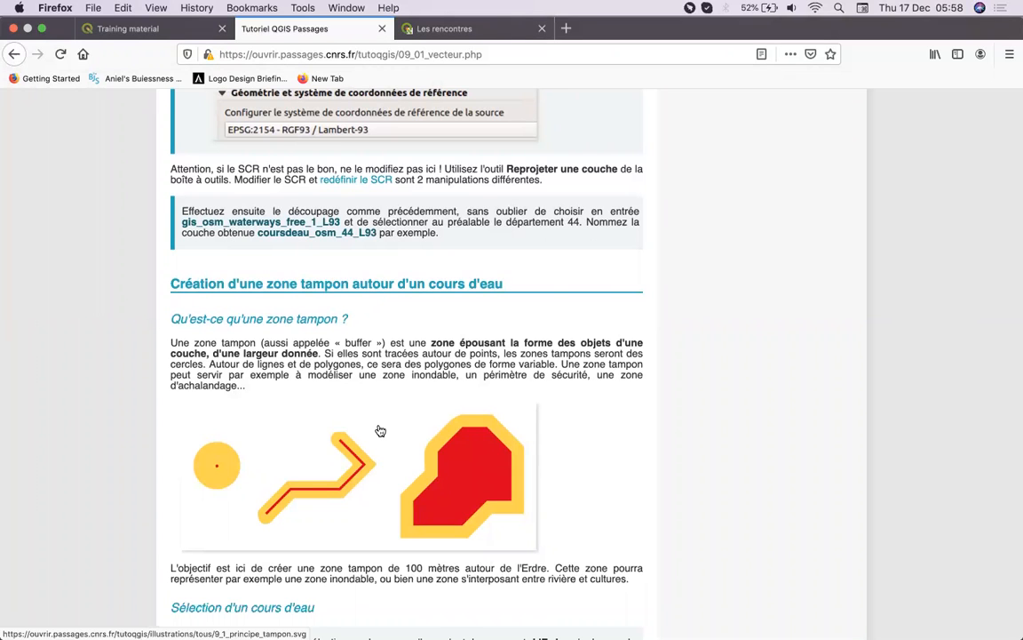
{"action": "scroll", "coordinate": [379, 430], "scroll_direction": "down", "scroll_amount": 2}
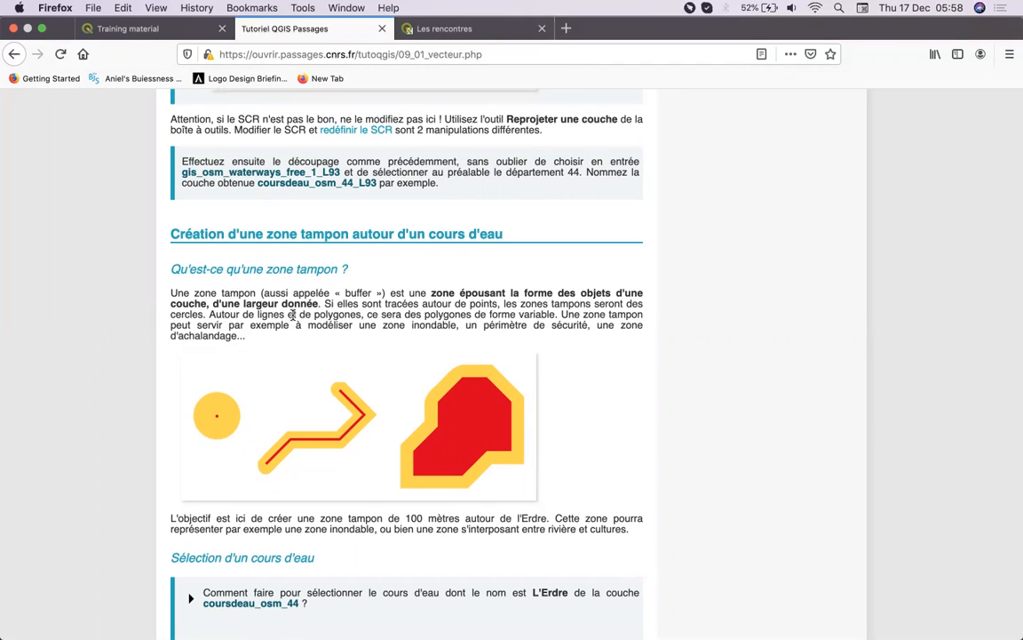
{"action": "scroll", "coordinate": [292, 315], "scroll_direction": "down", "scroll_amount": 2}
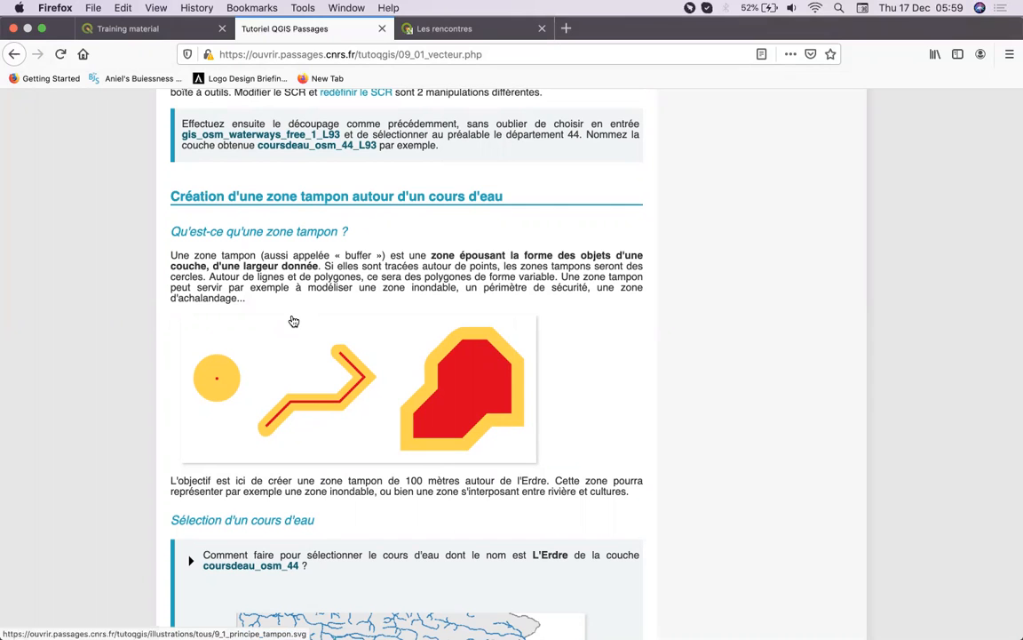
{"action": "scroll", "coordinate": [293, 320], "scroll_direction": "down", "scroll_amount": 2}
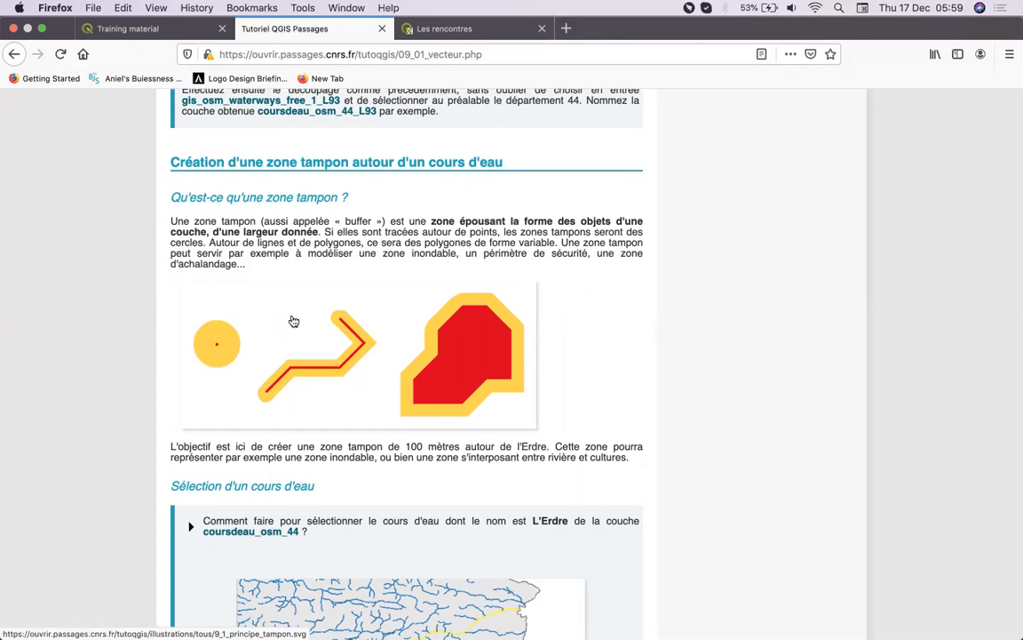
{"action": "scroll", "coordinate": [293, 321], "scroll_direction": "down", "scroll_amount": 8}
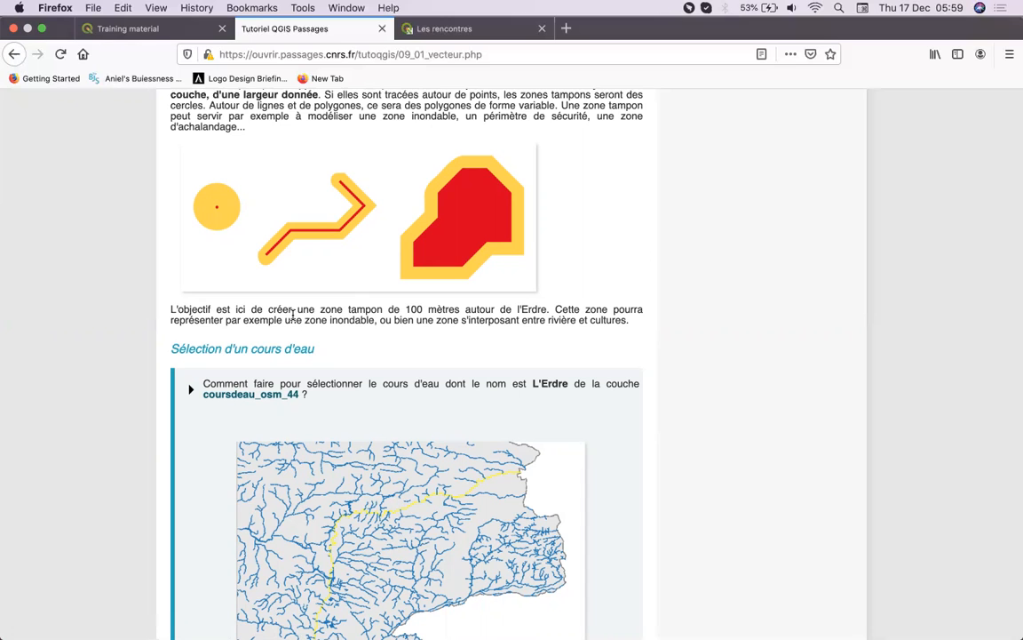
{"action": "scroll", "coordinate": [293, 313], "scroll_direction": "down", "scroll_amount": 5}
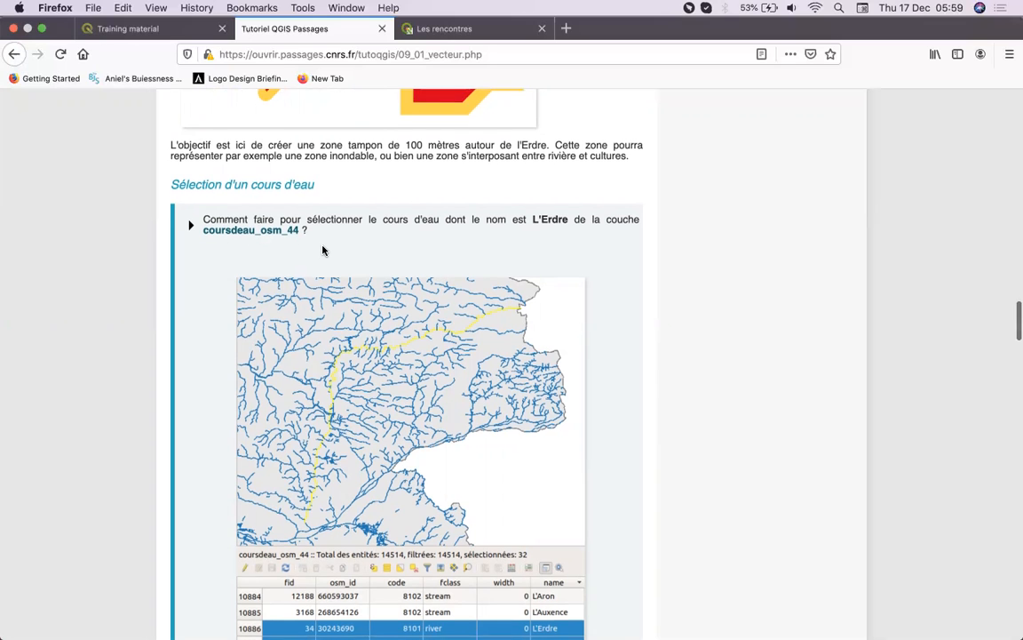
Step: Reread the tutorial's instructions for clipping the reprojected waterways layer to department 44 and naming the output
{"action": "scroll", "coordinate": [322, 250], "scroll_direction": "up", "scroll_amount": 3}
{"action": "scroll", "coordinate": [322, 250], "scroll_direction": "up", "scroll_amount": 6}
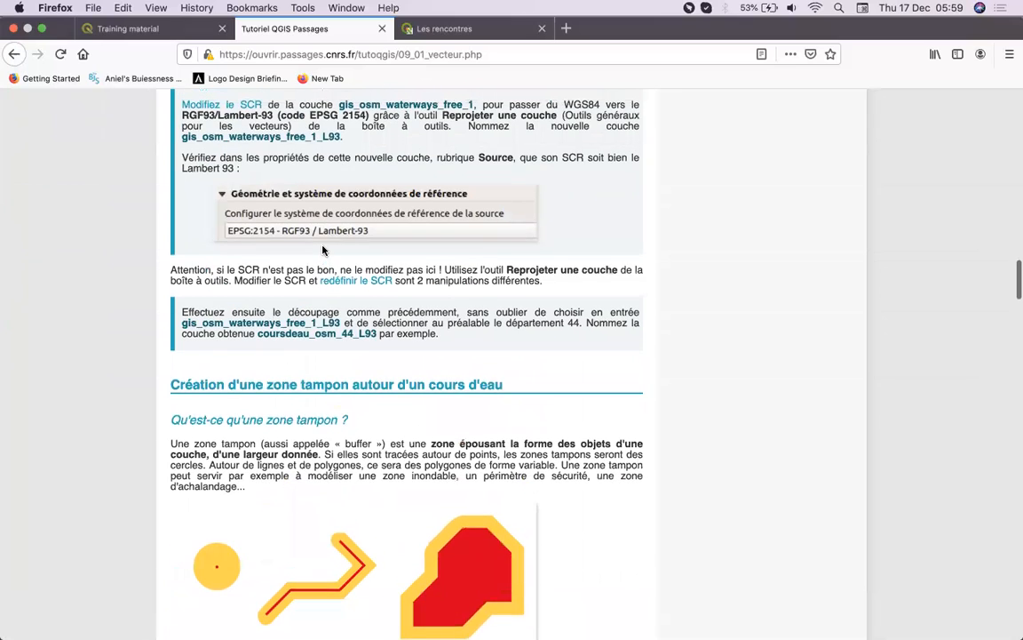
{"action": "scroll", "coordinate": [325, 250], "scroll_direction": "up", "scroll_amount": 2}
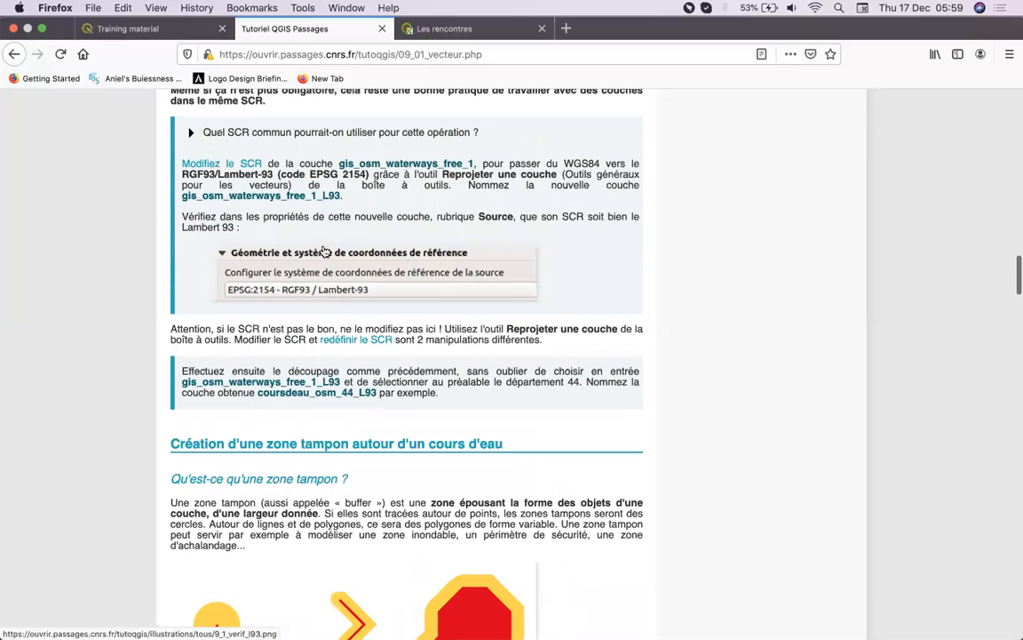
{"action": "scroll", "coordinate": [324, 251], "scroll_direction": "down", "scroll_amount": 4}
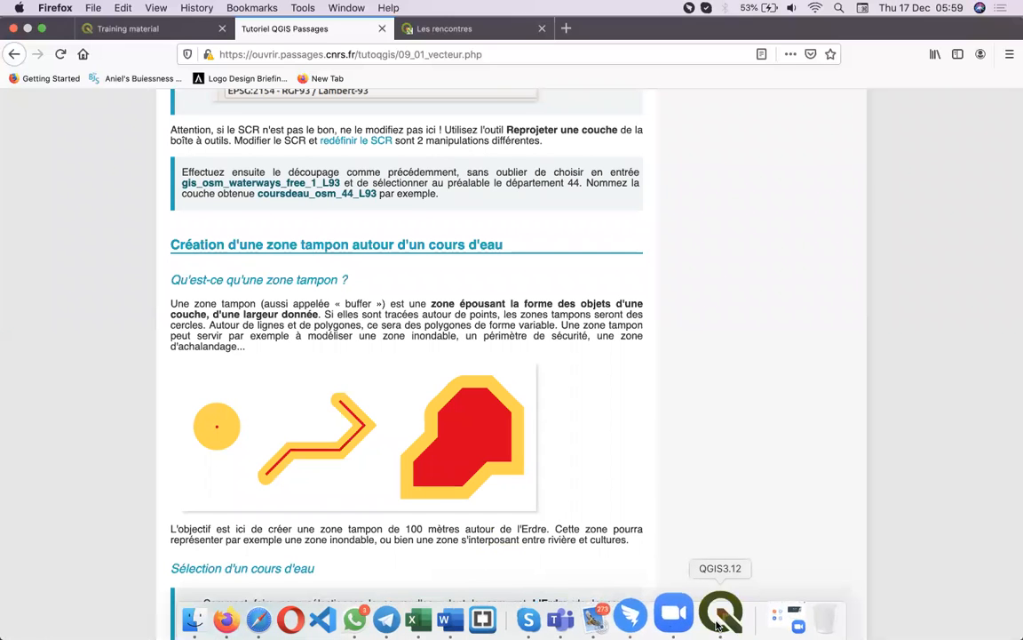
Step: Switch to QGIS and check the source coordinate reference system in the properties of Cours d'eau 1, closing them without changes
{"action": "left_click", "coordinate": [727, 611]}
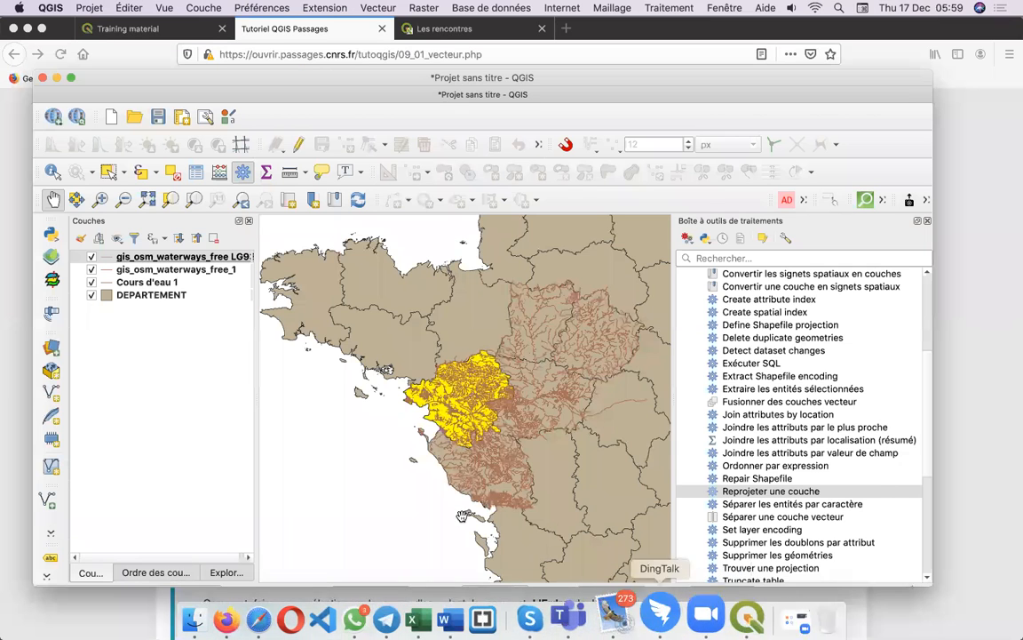
{"action": "left_click", "coordinate": [148, 283]}
{"action": "right_click", "coordinate": [147, 285]}
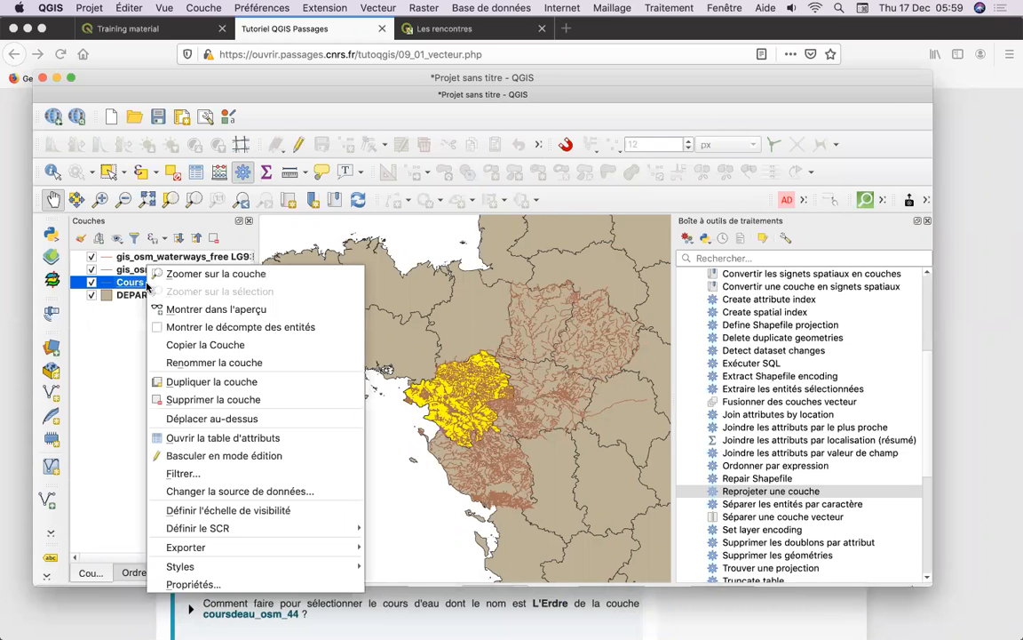
{"action": "left_click", "coordinate": [196, 584]}
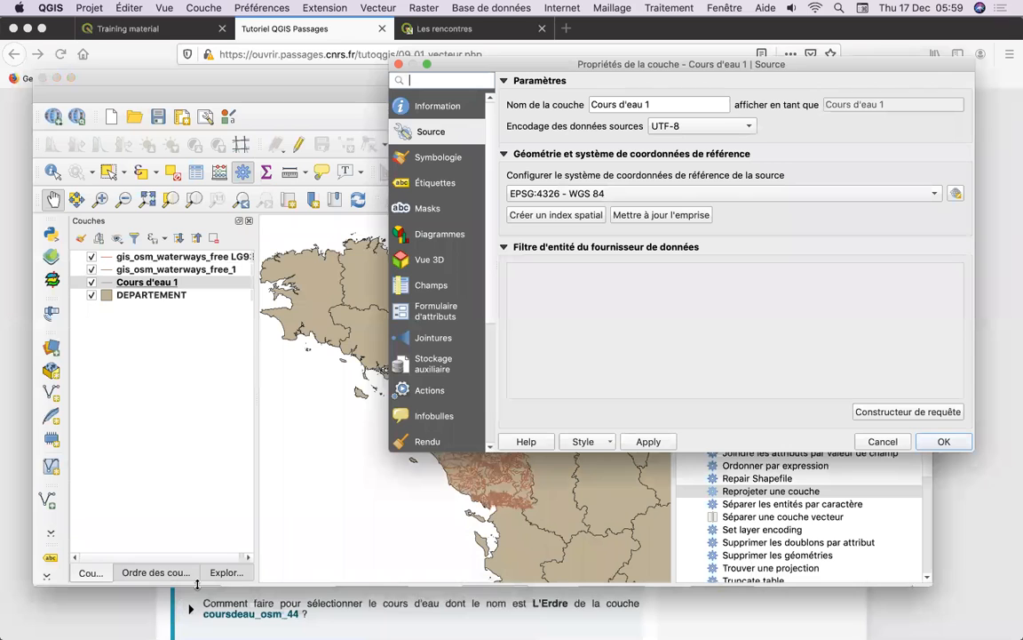
{"action": "left_click", "coordinate": [882, 440]}
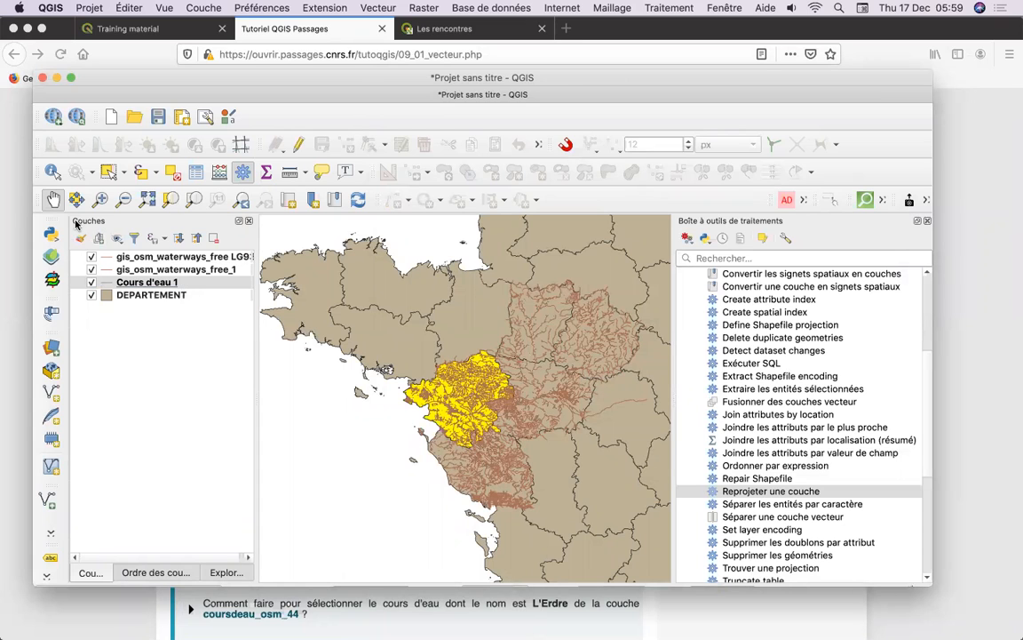
{"action": "left_click", "coordinate": [51, 347]}
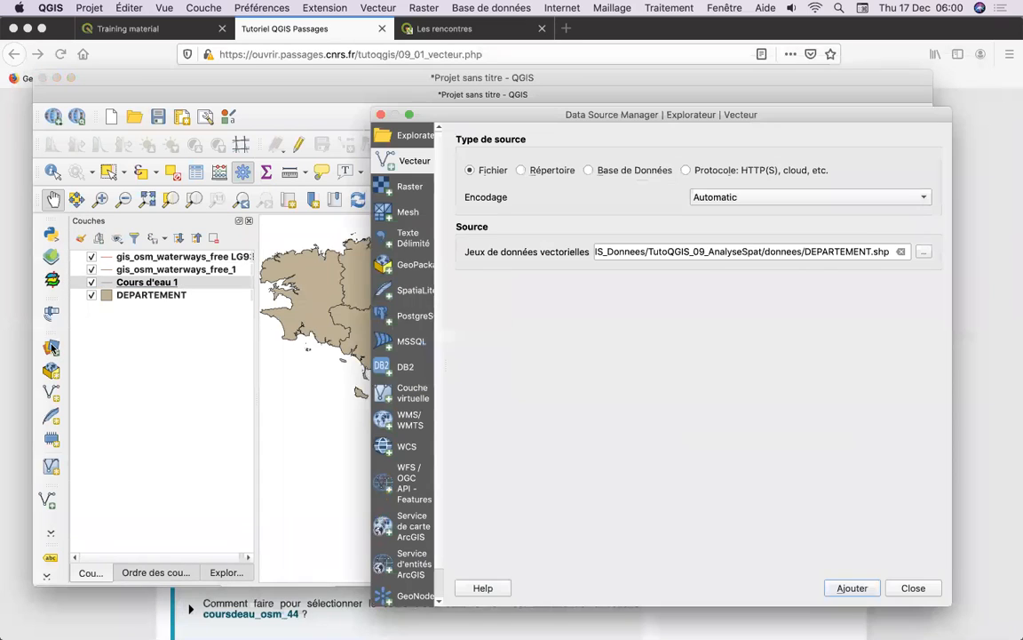
{"action": "left_click", "coordinate": [922, 253]}
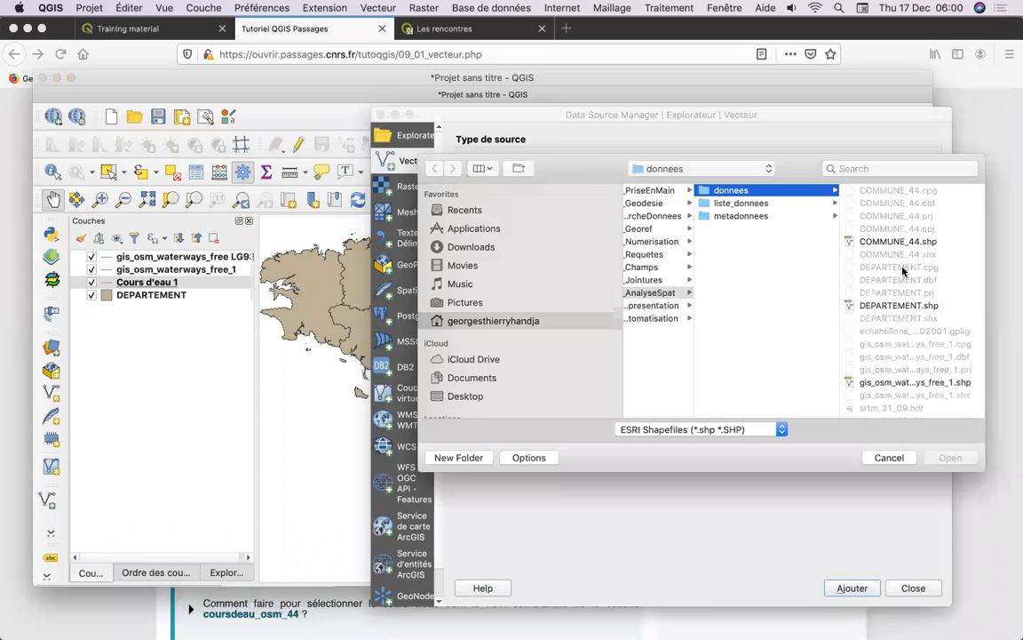
{"action": "scroll", "coordinate": [899, 303], "scroll_direction": "down", "scroll_amount": 2}
{"action": "scroll", "coordinate": [899, 303], "scroll_direction": "up", "scroll_amount": 2}
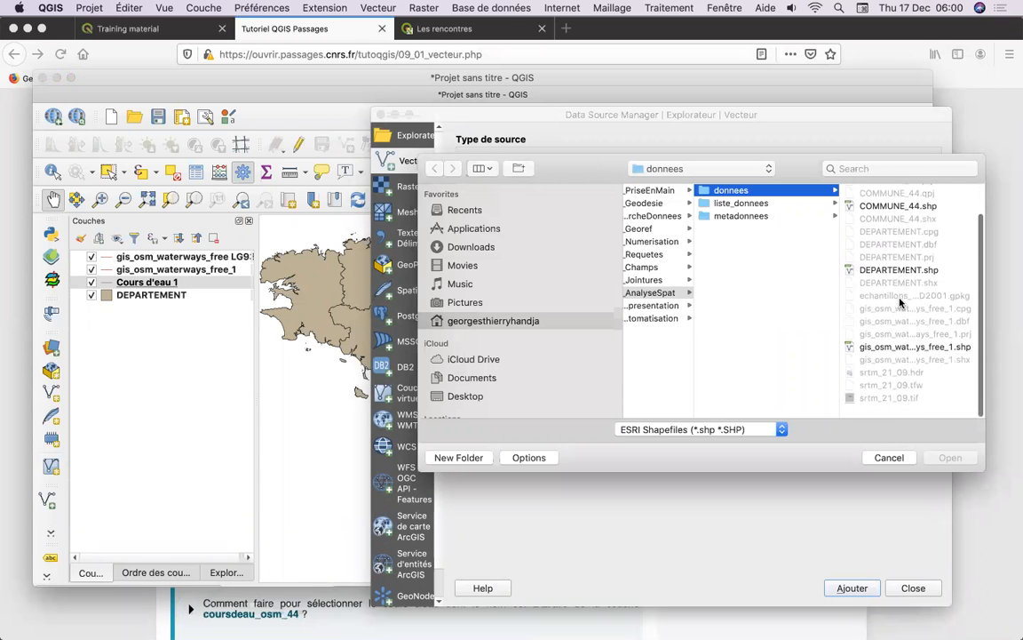
{"action": "left_click", "coordinate": [879, 458]}
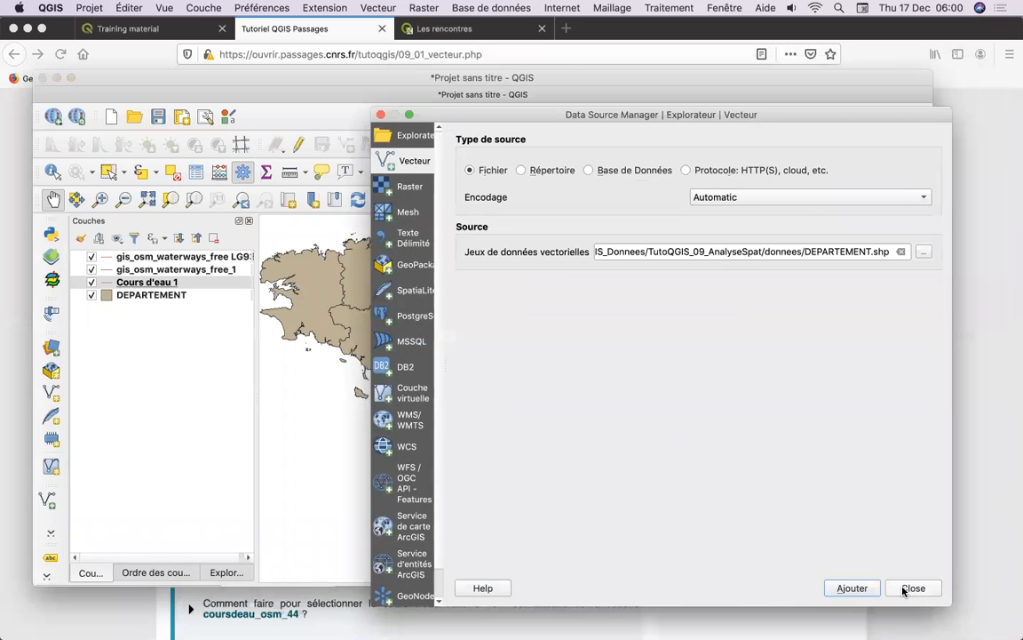
{"action": "left_click", "coordinate": [911, 587]}
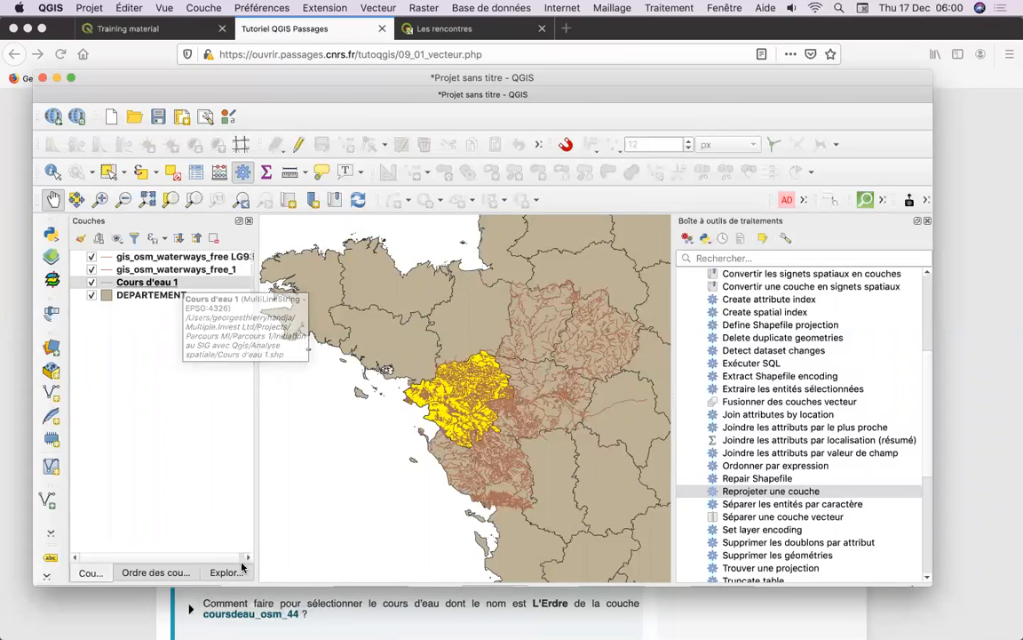
Step: Review the Firefox tutorial's sections on selecting a watercourse and coordinate systems, back to the clipping instructions with the output layer name
{"action": "left_click", "coordinate": [204, 602]}
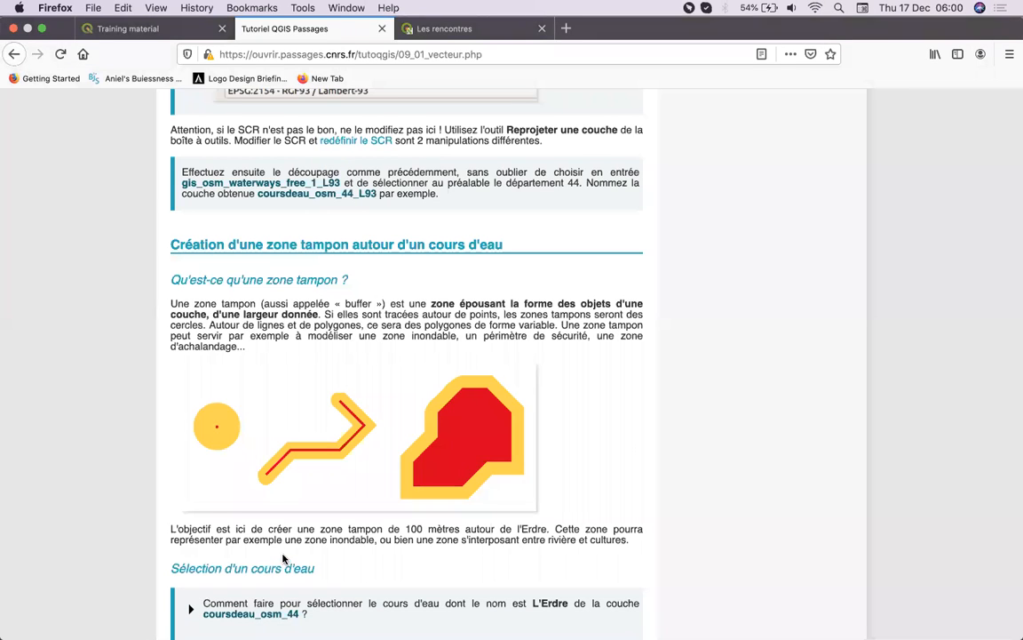
{"action": "scroll", "coordinate": [289, 543], "scroll_direction": "down", "scroll_amount": 5}
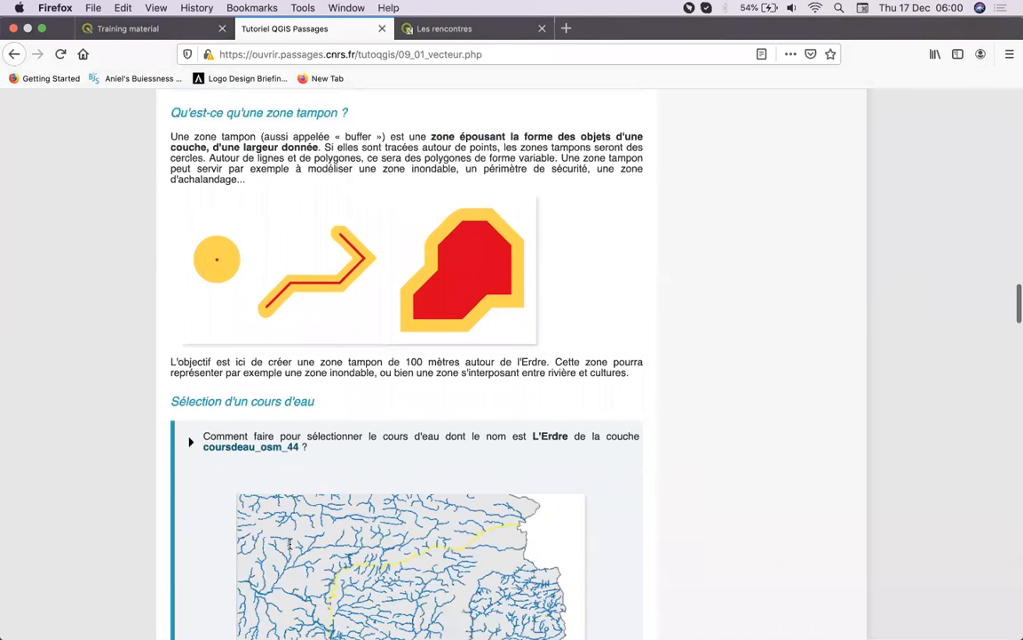
{"action": "scroll", "coordinate": [292, 550], "scroll_direction": "down", "scroll_amount": 3}
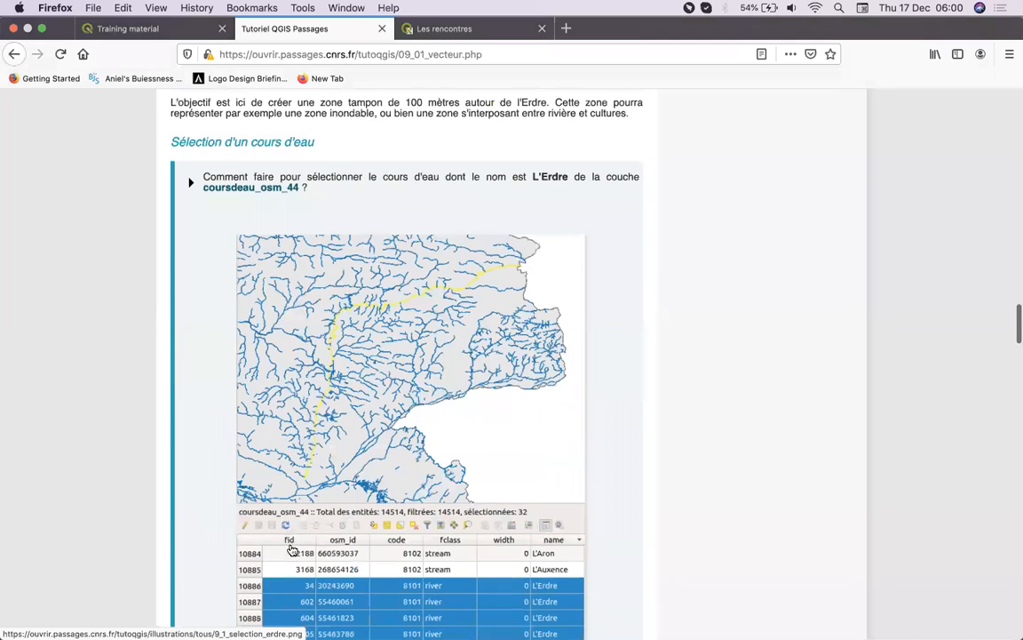
{"action": "scroll", "coordinate": [292, 551], "scroll_direction": "up", "scroll_amount": 1}
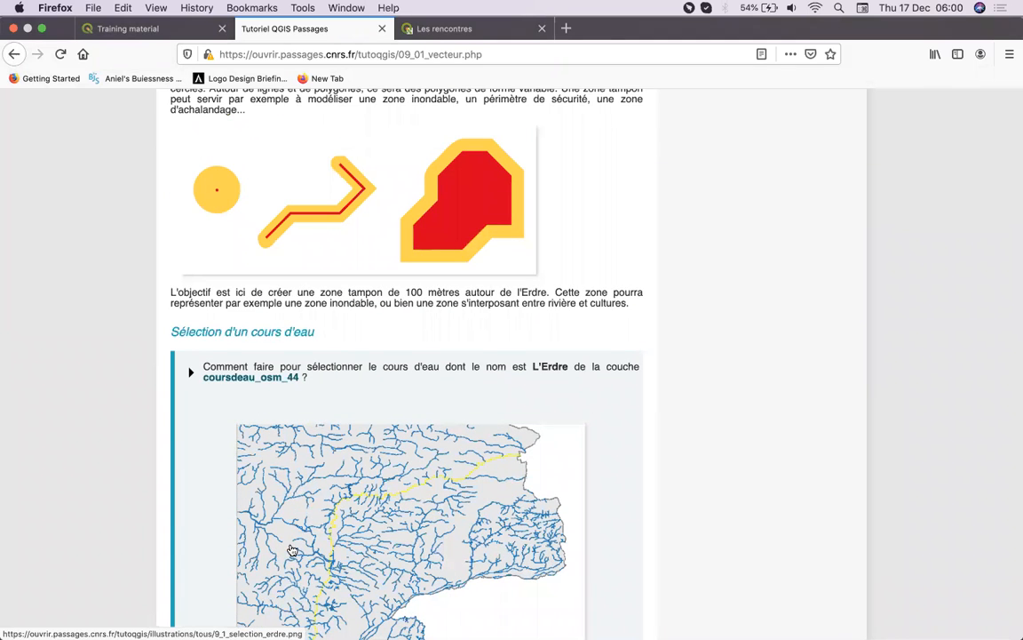
{"action": "scroll", "coordinate": [293, 550], "scroll_direction": "up", "scroll_amount": 8}
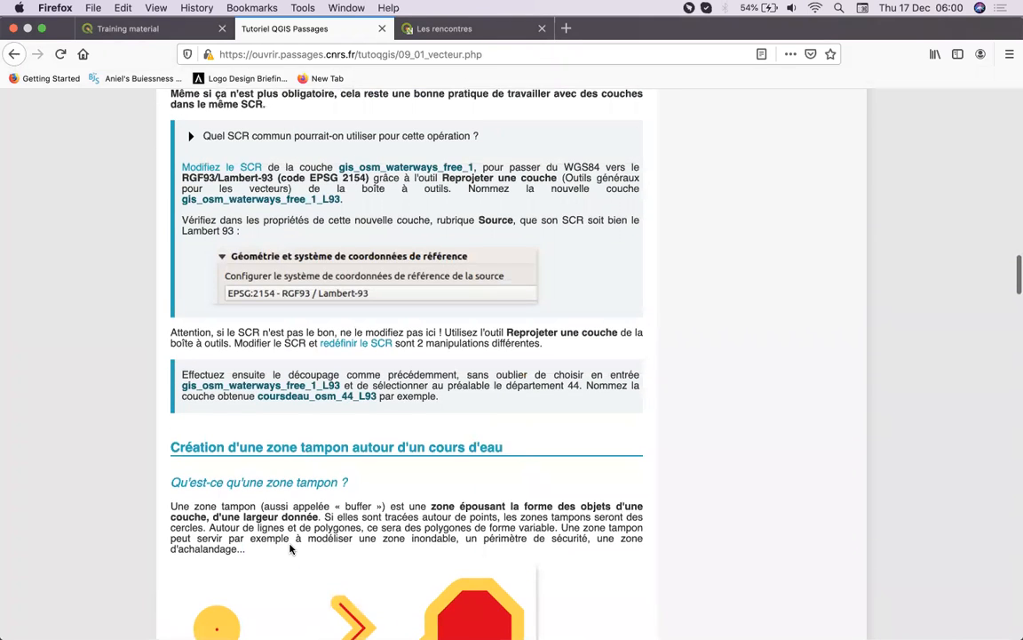
{"action": "scroll", "coordinate": [290, 548], "scroll_direction": "up", "scroll_amount": 3}
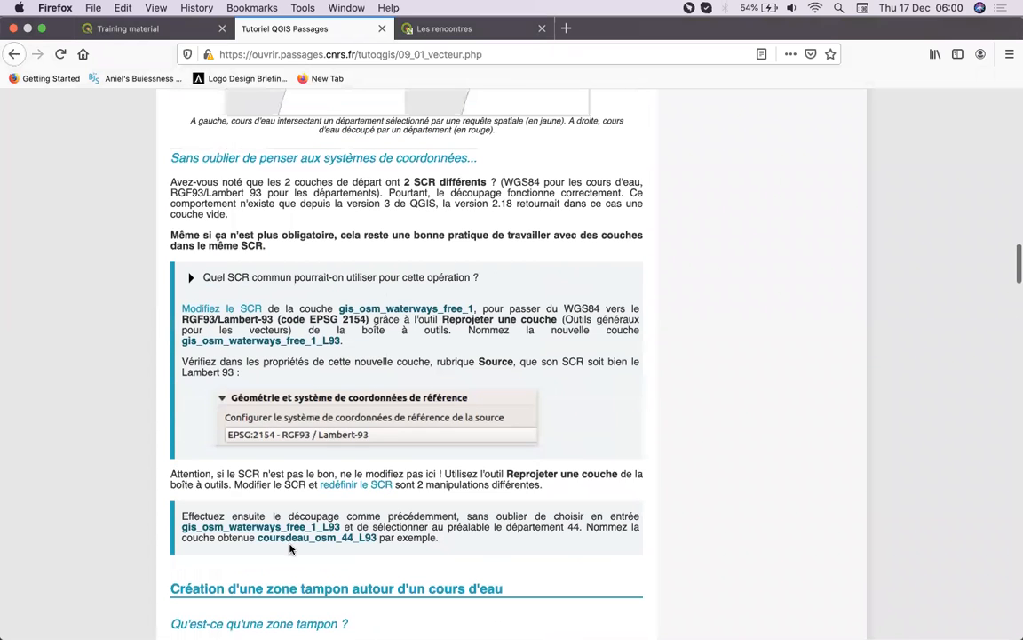
{"action": "scroll", "coordinate": [290, 548], "scroll_direction": "up", "scroll_amount": 10}
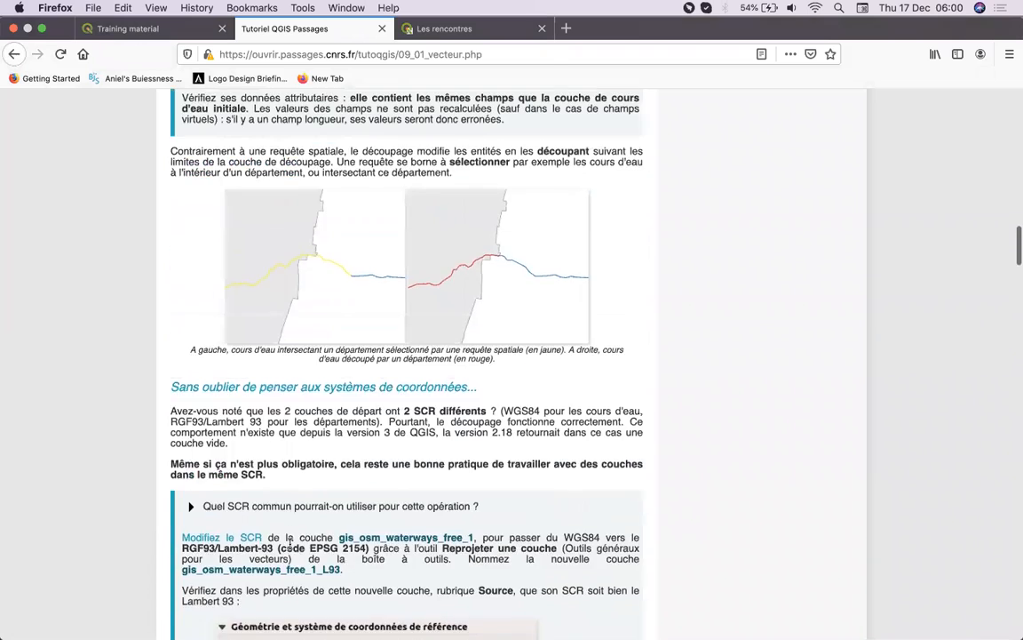
{"action": "scroll", "coordinate": [293, 551], "scroll_direction": "up", "scroll_amount": 1}
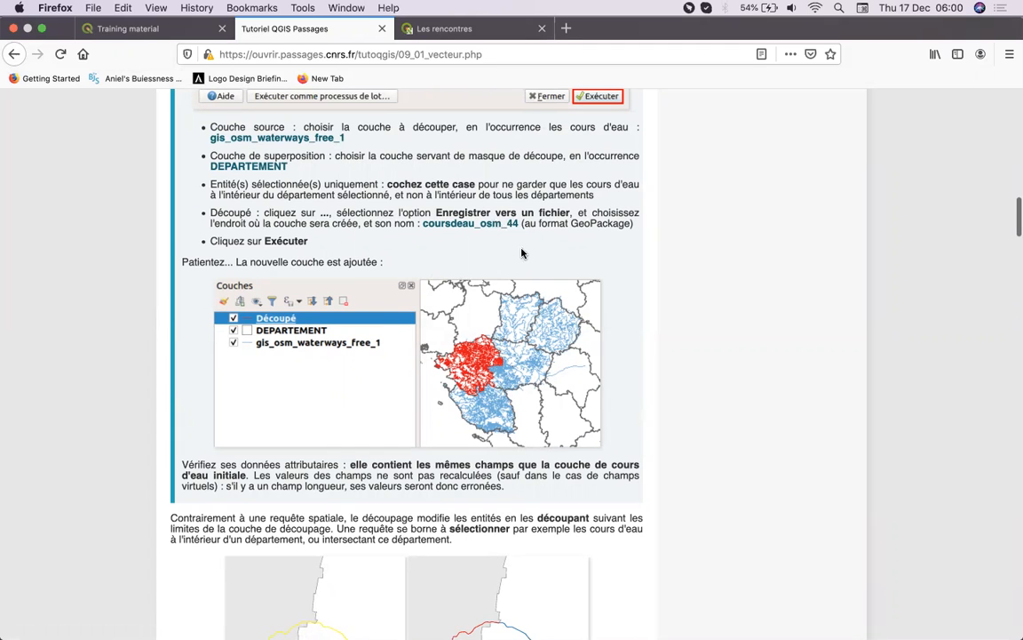
{"action": "mouse_move", "coordinate": [366, 621]}
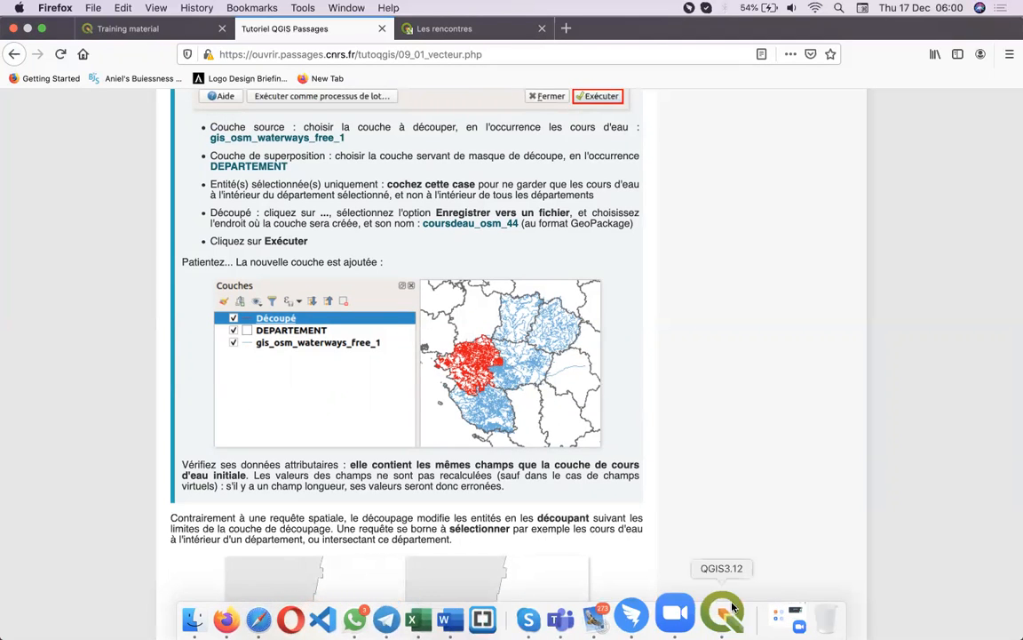
{"action": "left_click", "coordinate": [718, 619]}
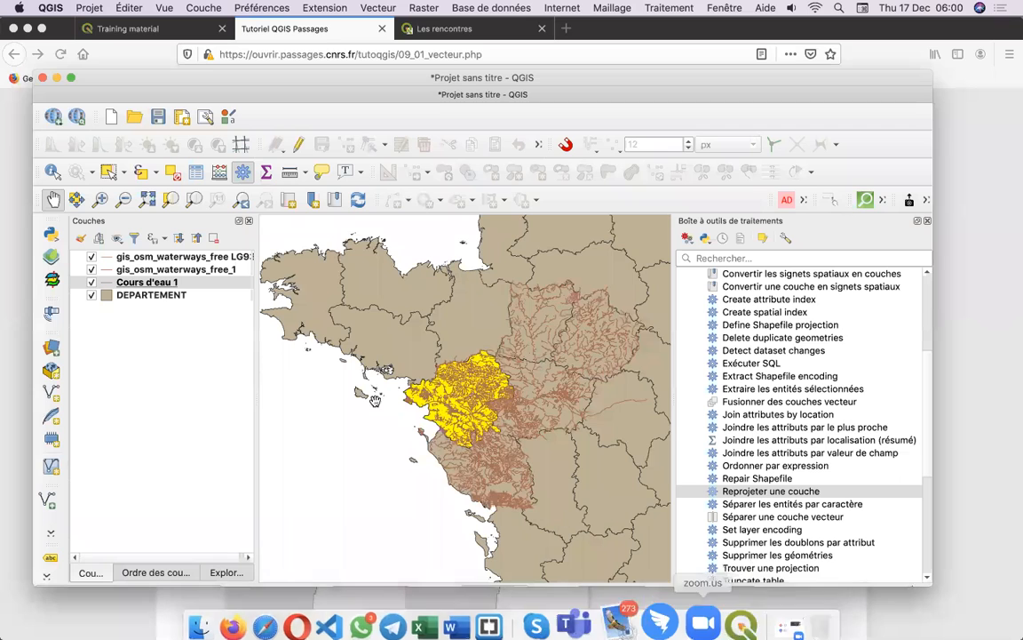
{"action": "left_click", "coordinate": [171, 284]}
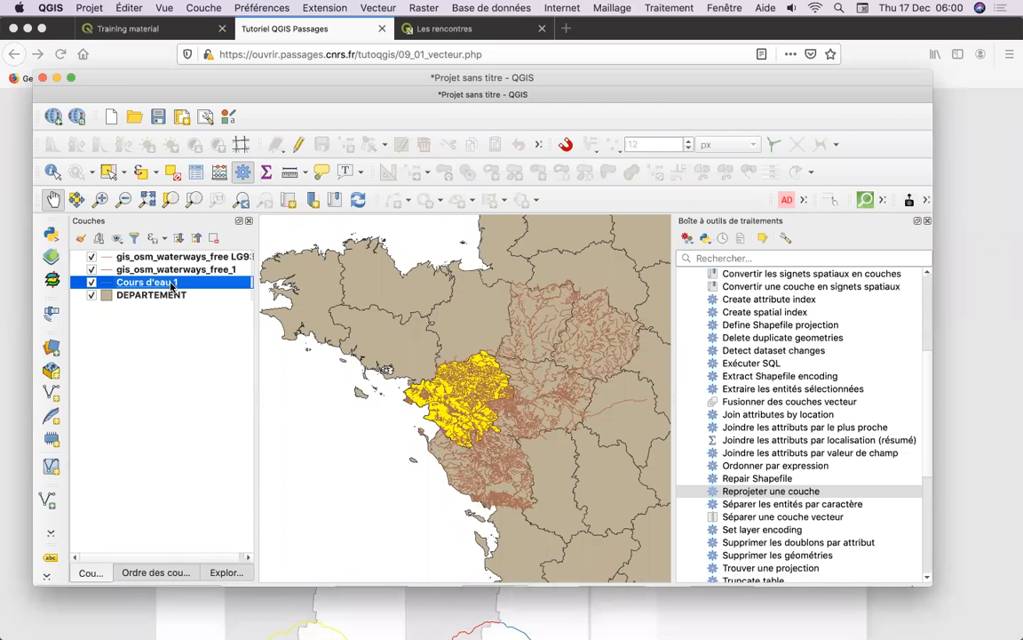
{"action": "right_click", "coordinate": [172, 283]}
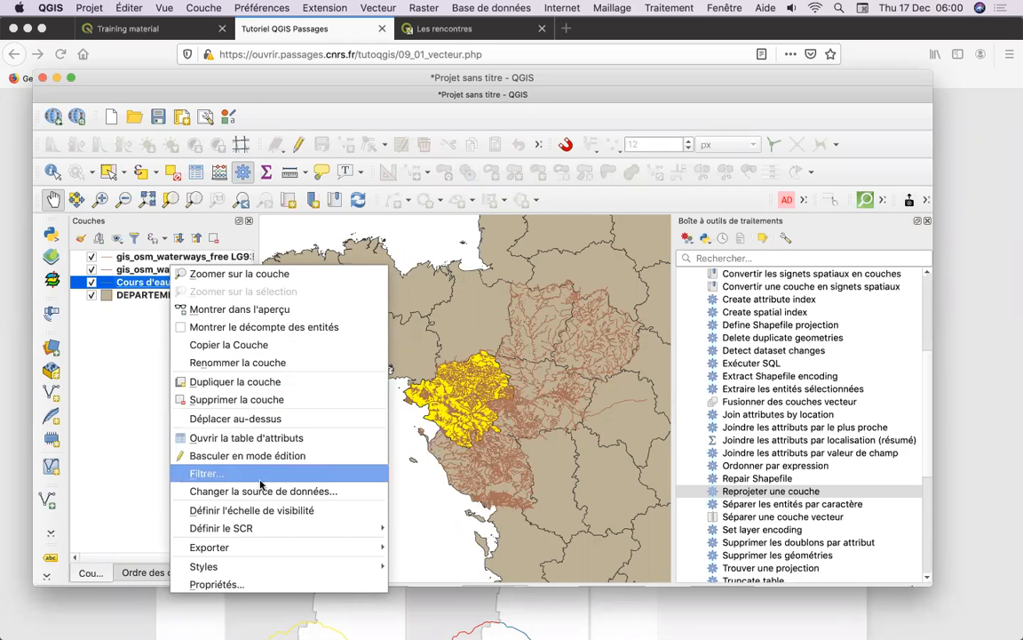
{"action": "mouse_move", "coordinate": [245, 548]}
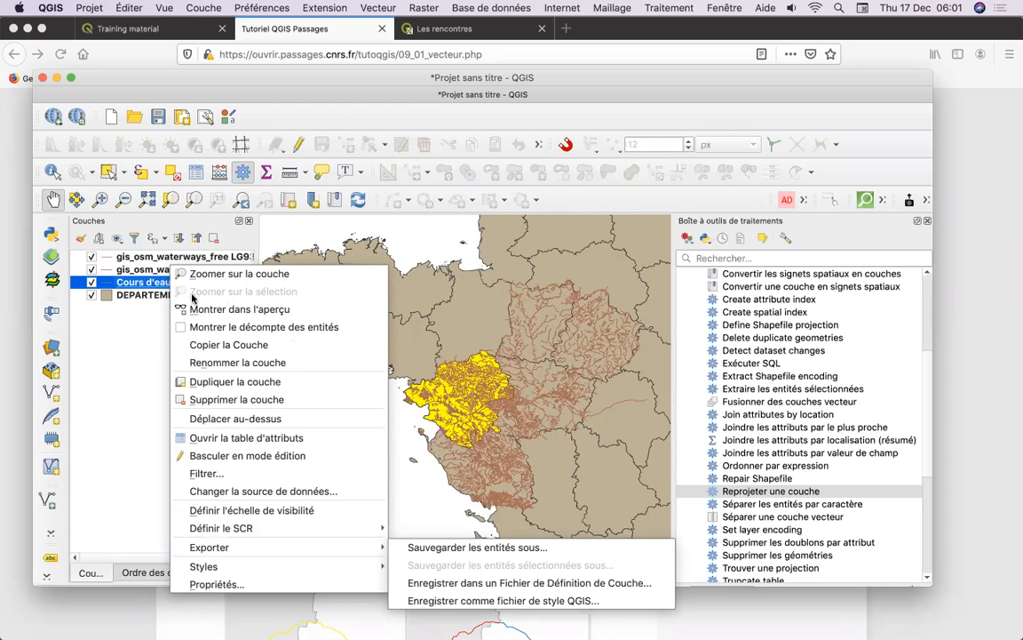
{"action": "left_click", "coordinate": [148, 283]}
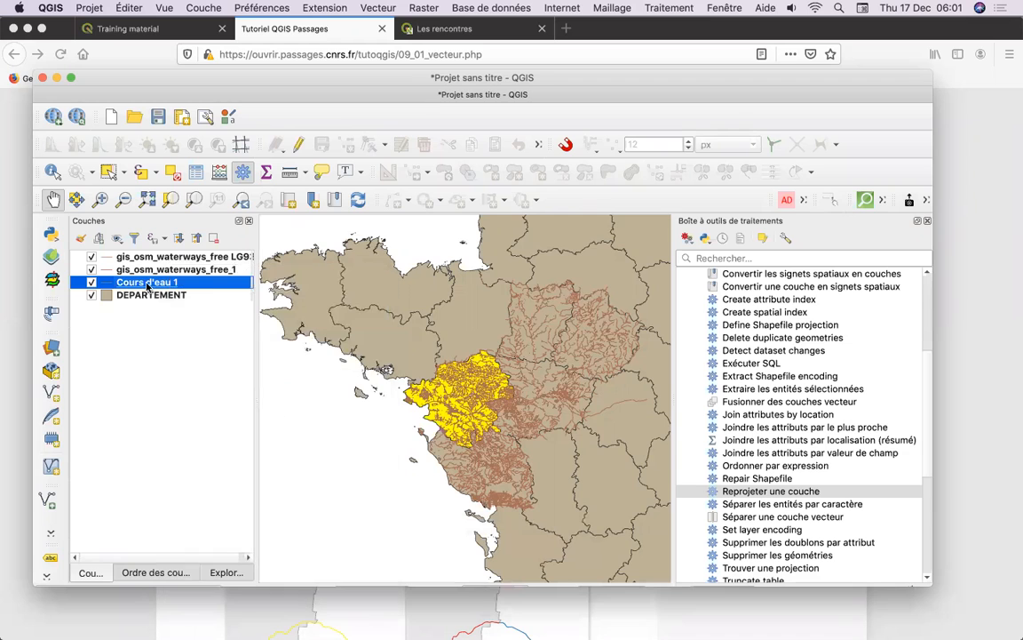
{"action": "right_click", "coordinate": [199, 285]}
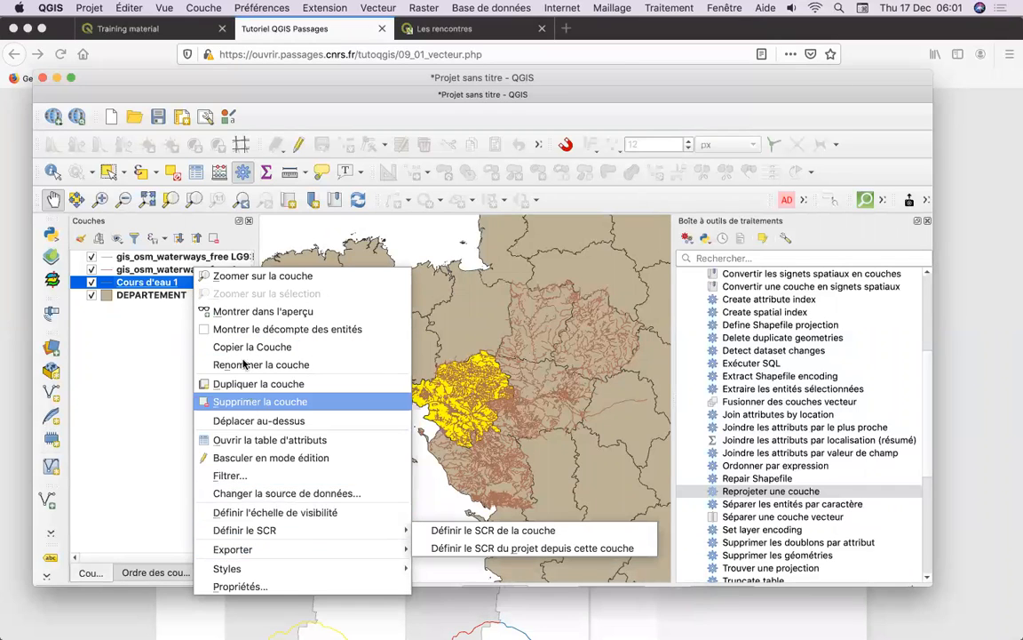
{"action": "left_click", "coordinate": [241, 367]}
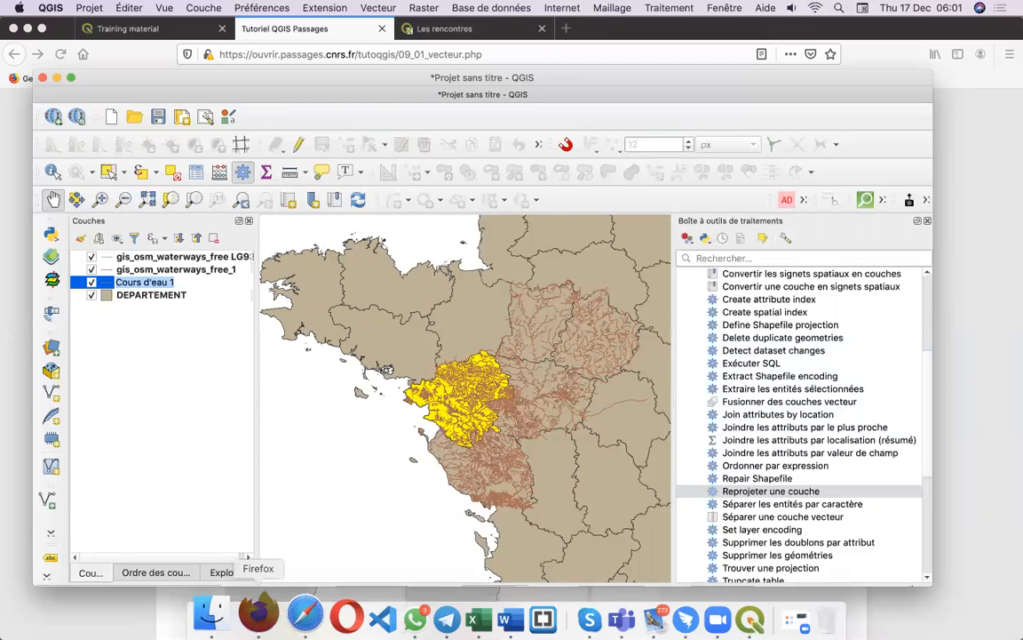
Step: Copy the output layer name coursdeau_osm_44 from the clipping instructions in the Firefox tutorial
{"action": "left_click", "coordinate": [257, 614]}
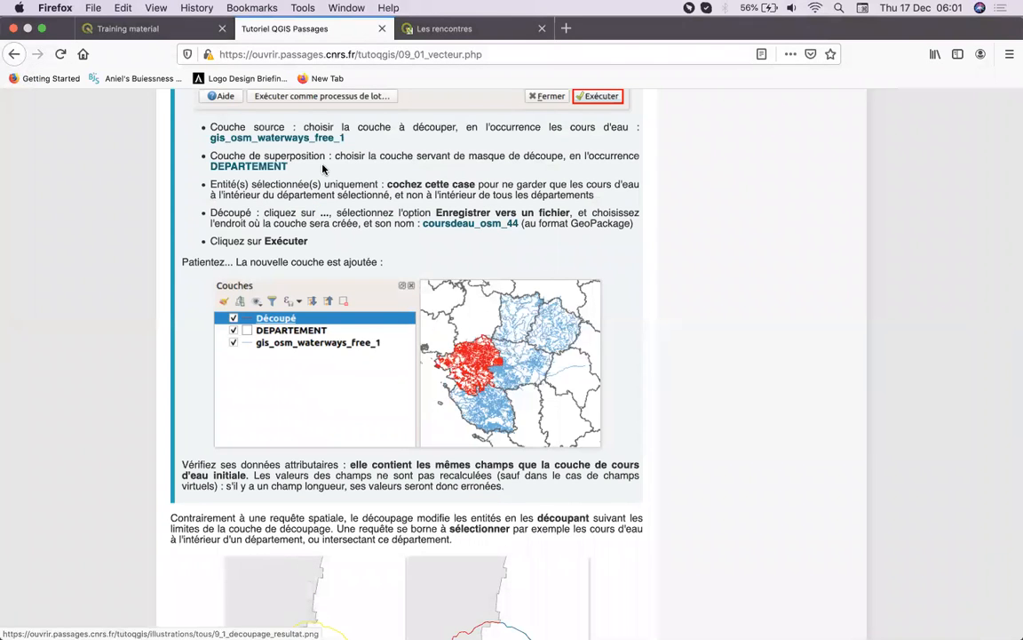
{"action": "left_click_drag", "start_coordinate": [423, 224], "coordinate": [635, 224]}
{"action": "left_click_drag", "start_coordinate": [521, 225], "coordinate": [423, 224]}
{"action": "key", "text": "super+c"}
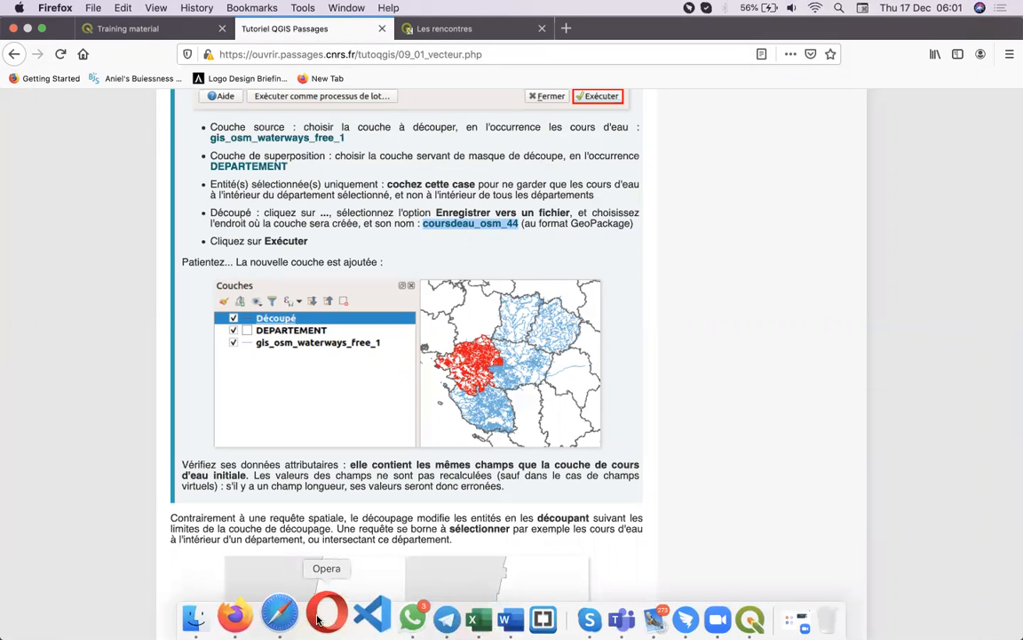
Step: Switch to QGIS and rename the layer Cours d'eau 1 as coursdeau_osm_44 using the copied name
{"action": "left_click", "coordinate": [751, 617]}
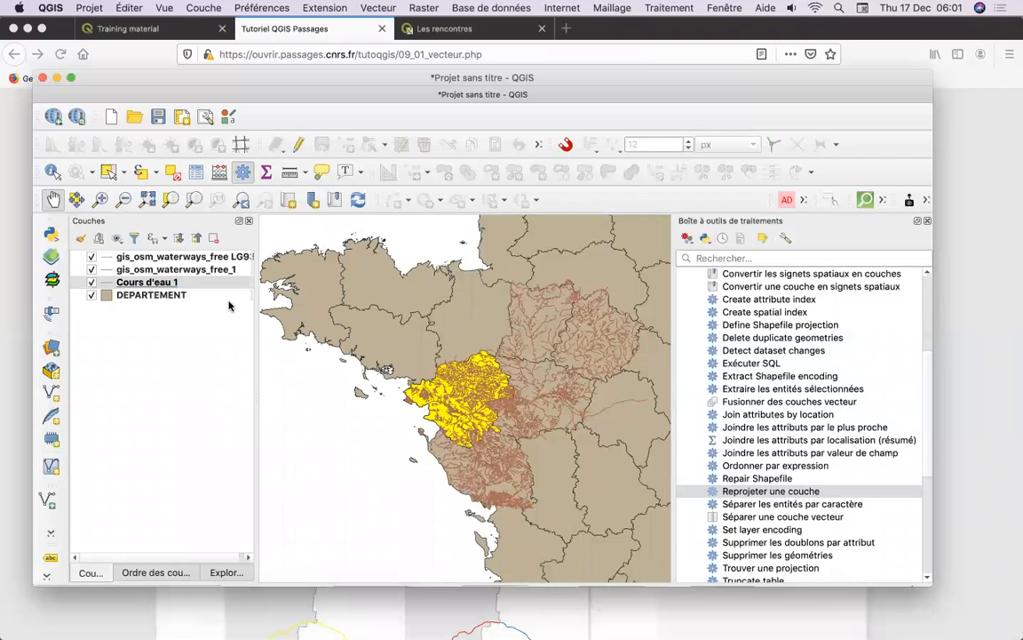
{"action": "left_click", "coordinate": [153, 282]}
{"action": "right_click", "coordinate": [167, 281]}
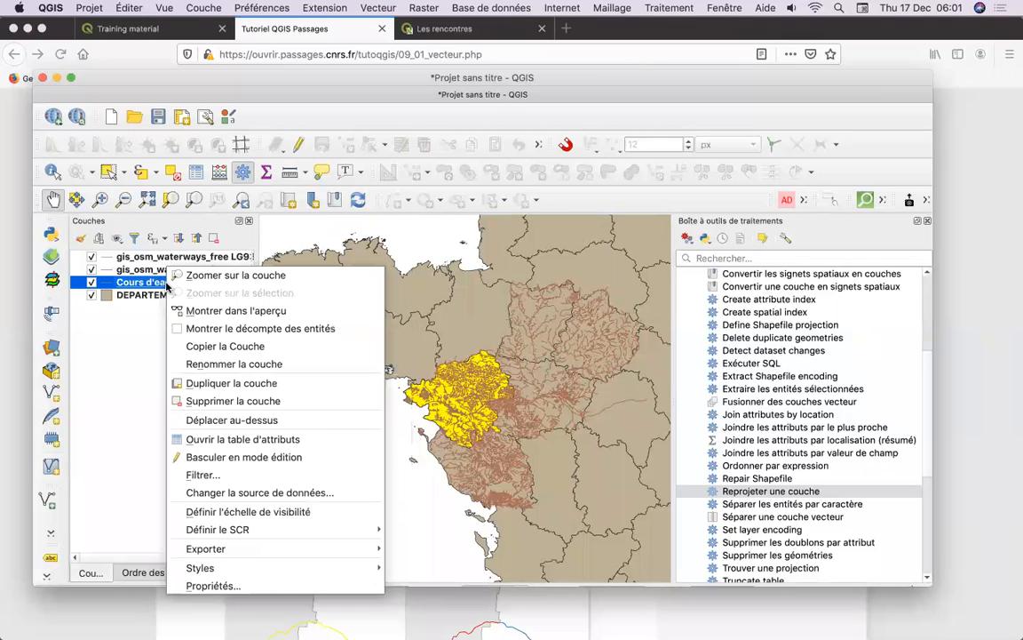
{"action": "left_click", "coordinate": [230, 364]}
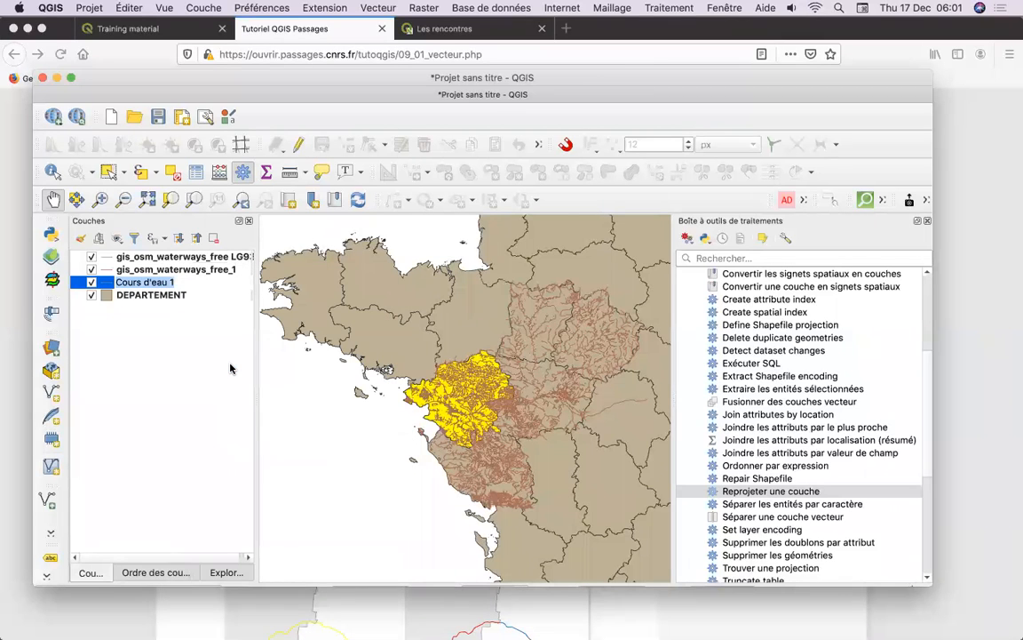
{"action": "key", "text": "super+v"}
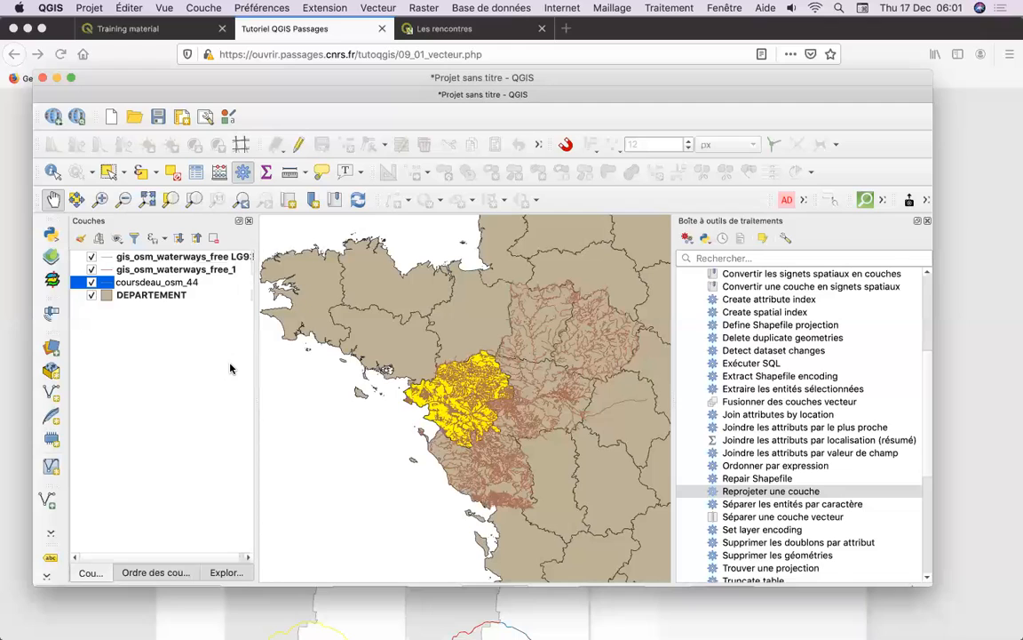
{"action": "key", "text": "Return"}
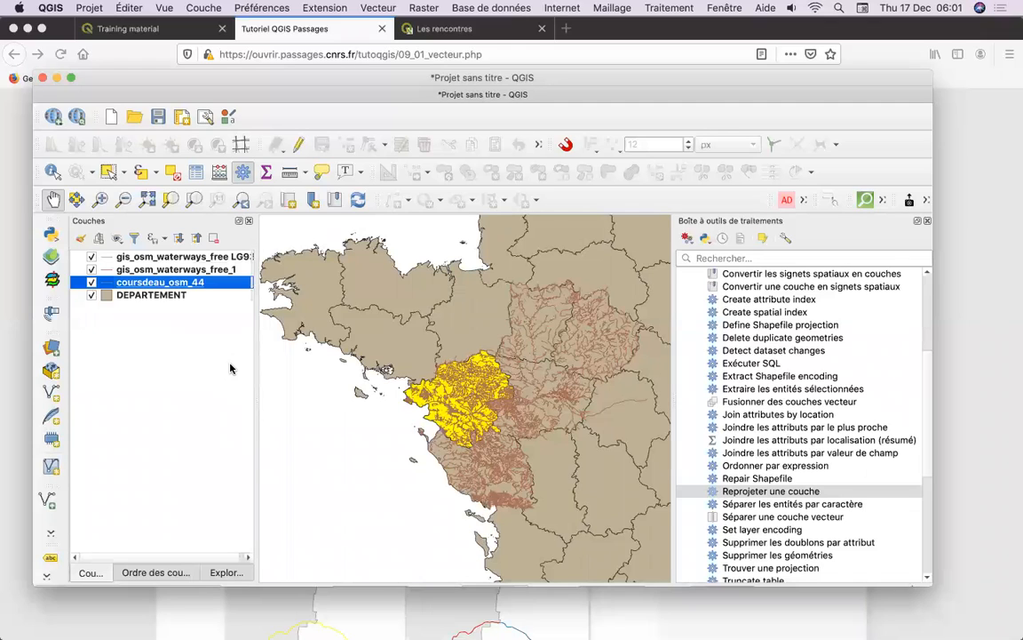
Step: Check the source coordinate reference system in the properties of gis_osm_waterways_free_1, and close them without changes
{"action": "left_click", "coordinate": [203, 270]}
{"action": "right_click", "coordinate": [203, 270]}
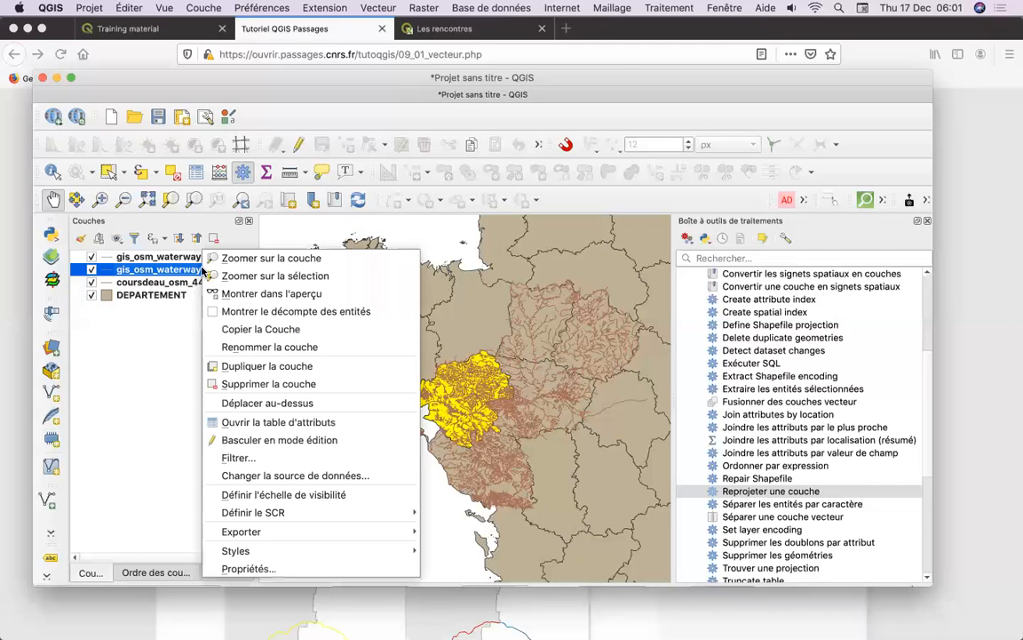
{"action": "left_click", "coordinate": [249, 568]}
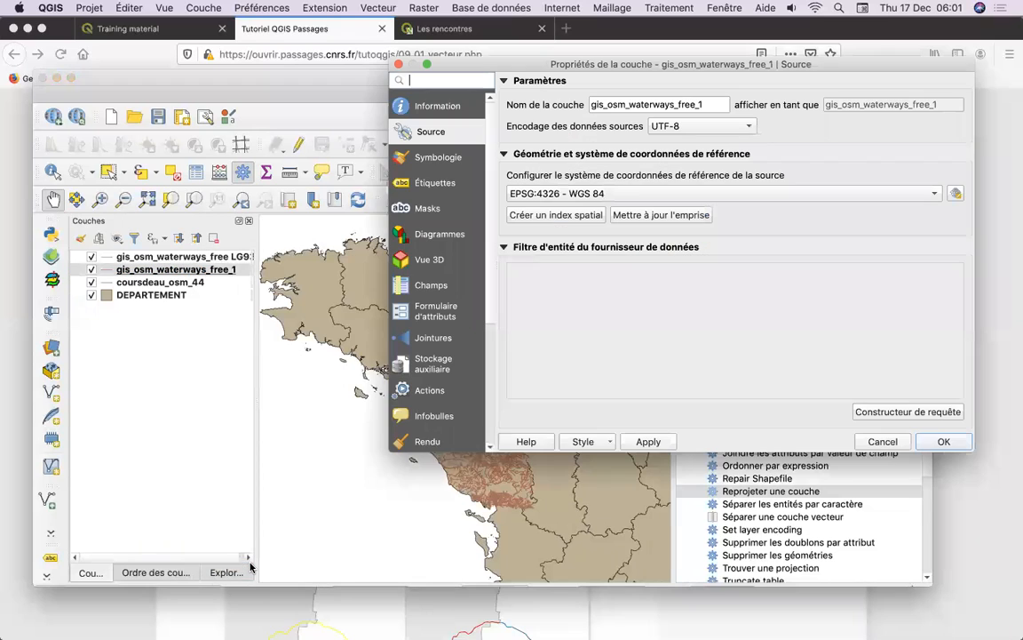
{"action": "left_click", "coordinate": [882, 441]}
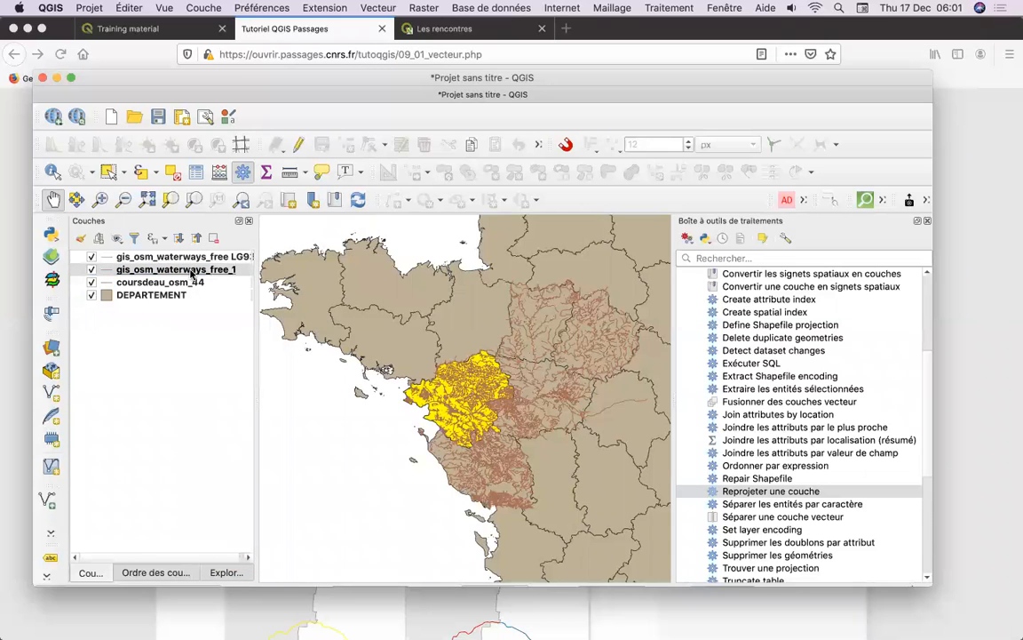
{"action": "left_click", "coordinate": [183, 282]}
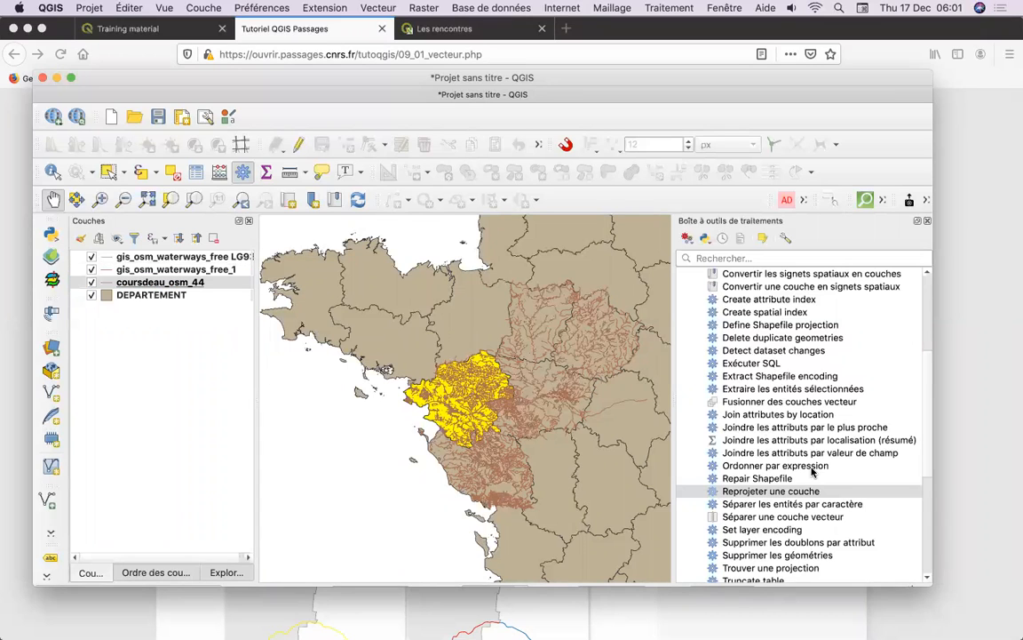
{"action": "double_click", "coordinate": [744, 491]}
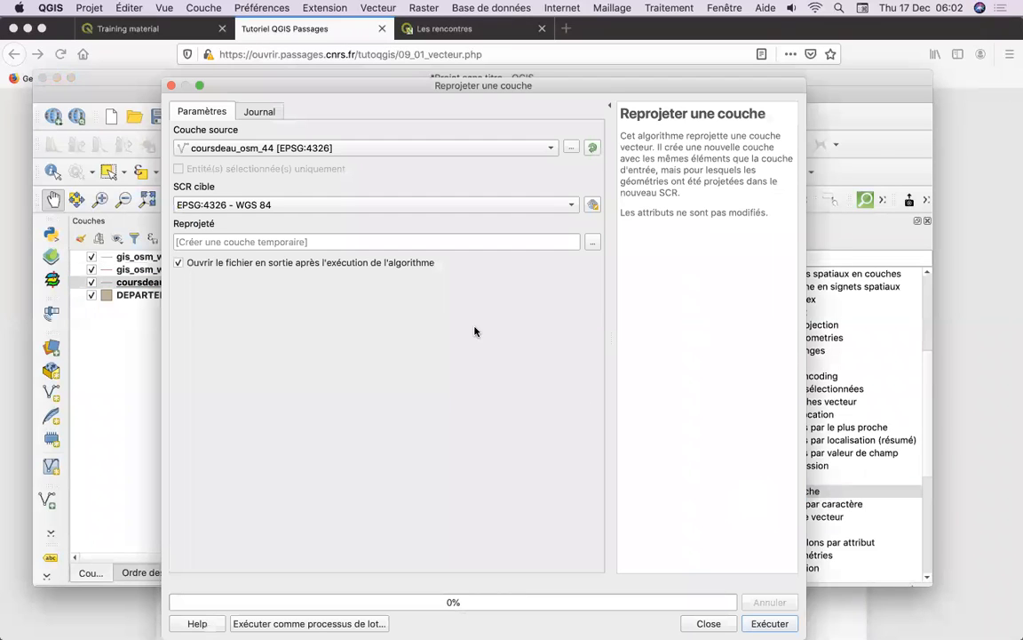
{"action": "left_click", "coordinate": [314, 149]}
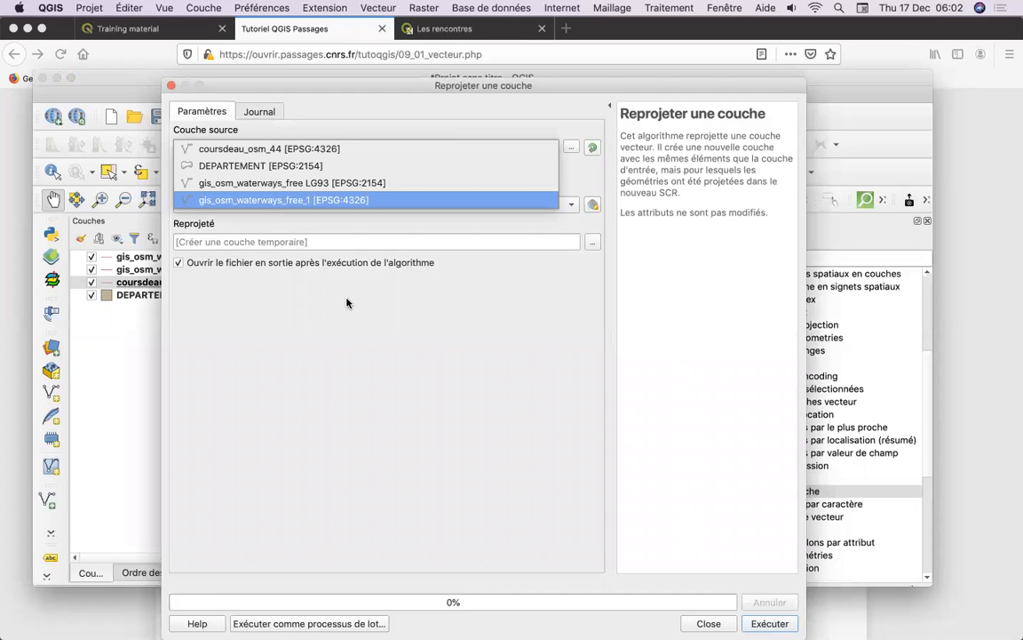
{"action": "left_click", "coordinate": [173, 86]}
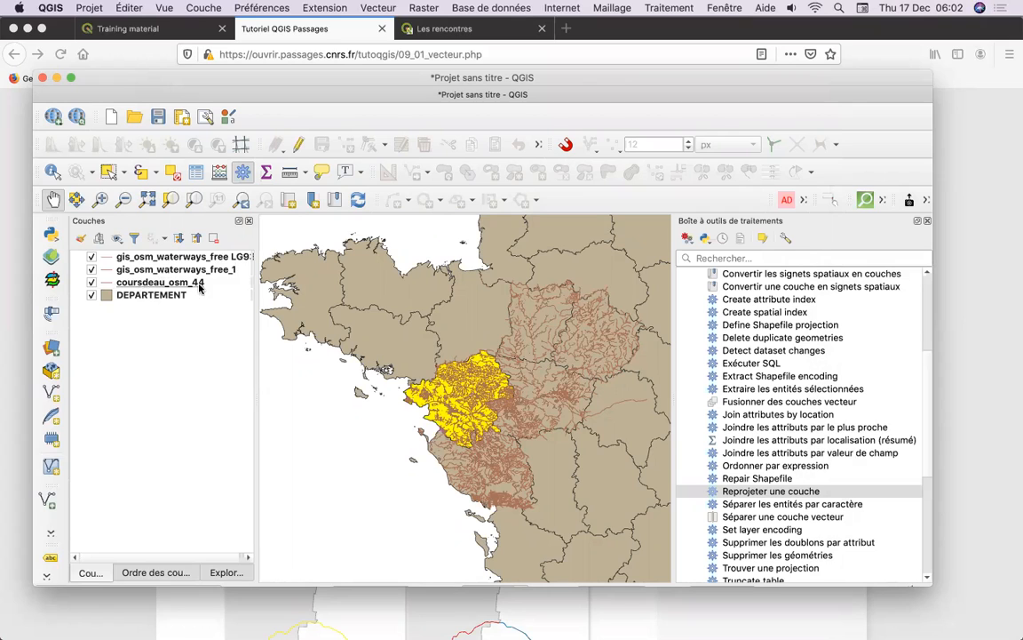
Step: Start the Reprojeter une couche algorithm with coursdeau_osm_44 as the source layer
{"action": "double_click", "coordinate": [744, 492]}
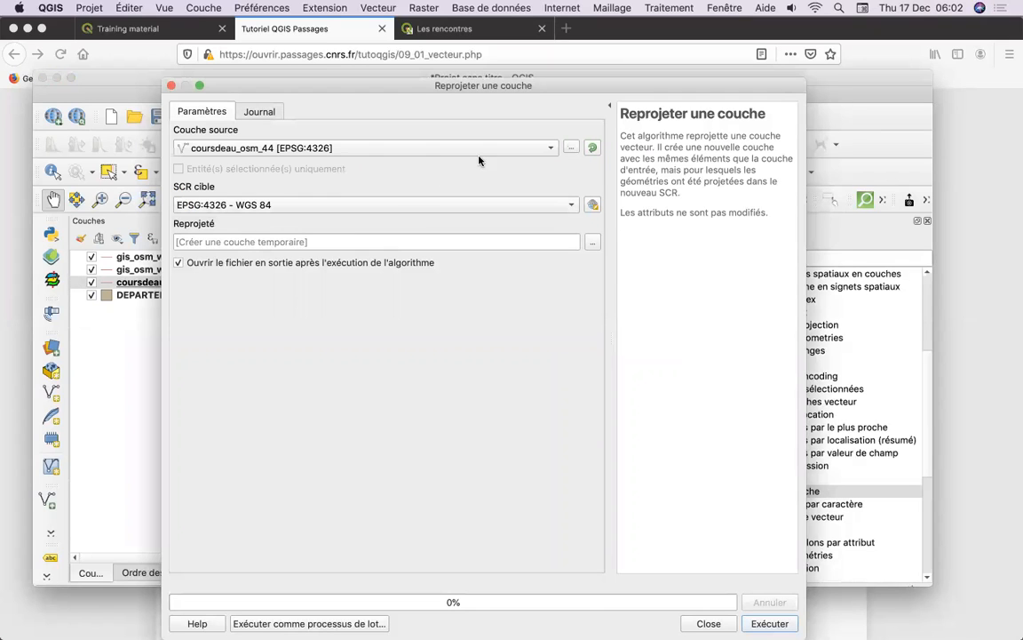
{"action": "left_click", "coordinate": [551, 150]}
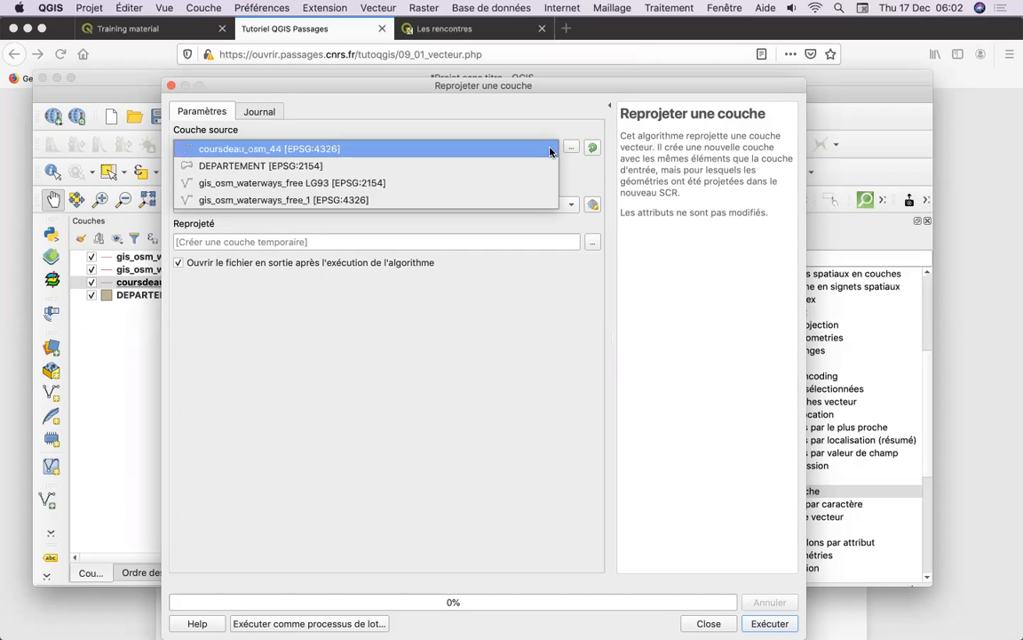
{"action": "left_click", "coordinate": [388, 153]}
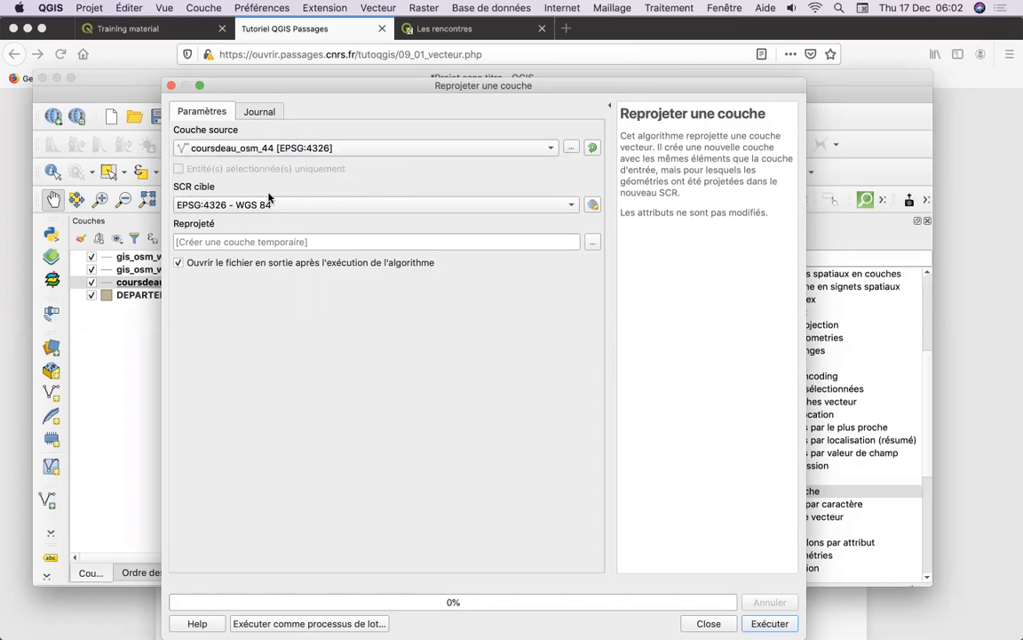
Step: Set the reprojection's target CRS to EPSG:2154 - RGF93 / Lambert-93 and its output to a GeoPackage file named CoursD'eau A4 in Analyse spatiale
{"action": "left_click", "coordinate": [571, 208]}
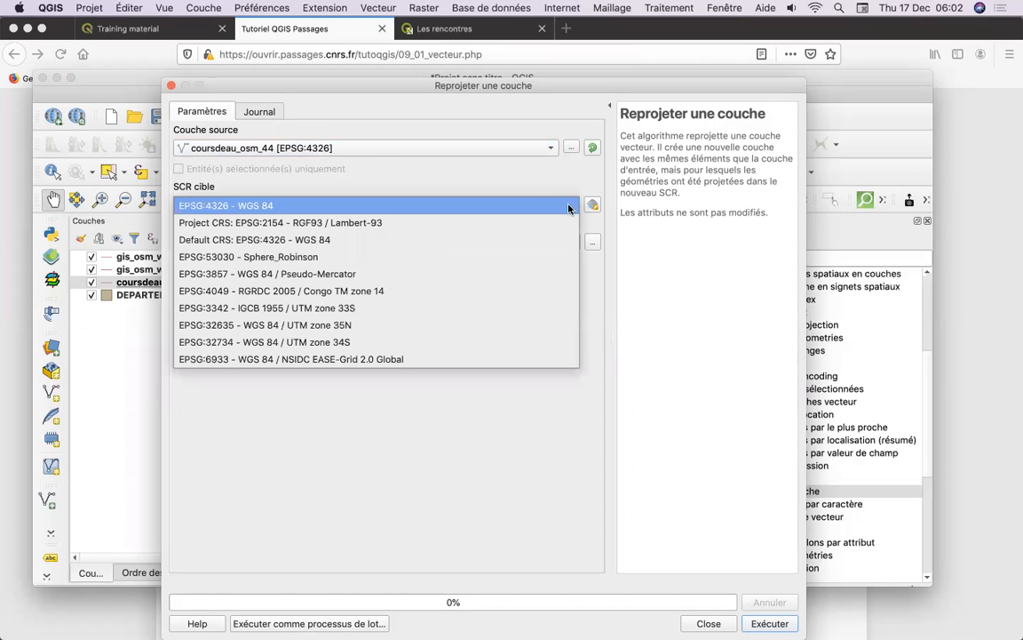
{"action": "left_click", "coordinate": [542, 223]}
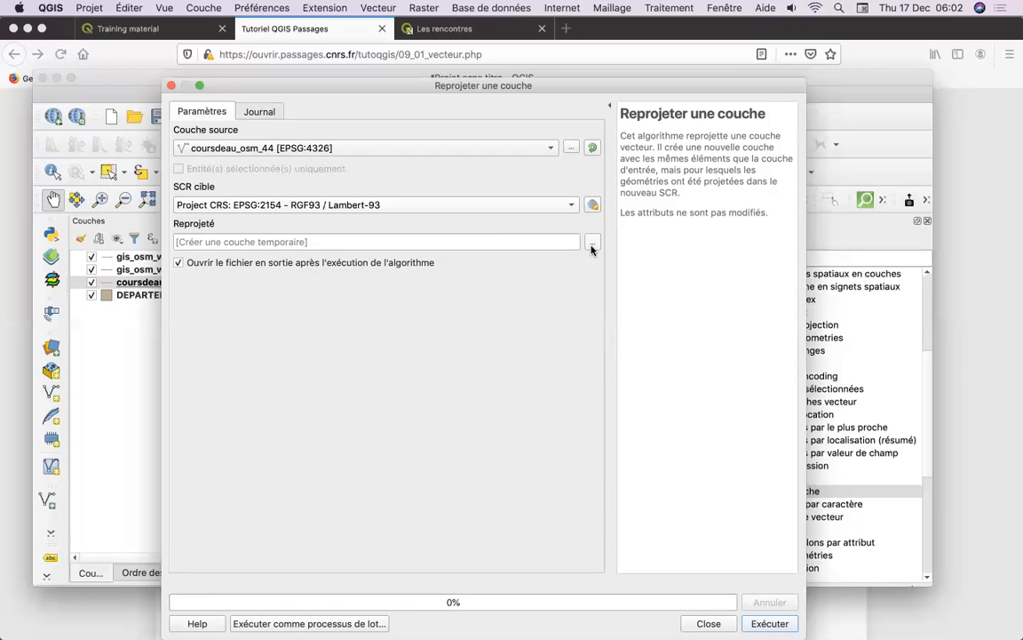
{"action": "left_click", "coordinate": [592, 246]}
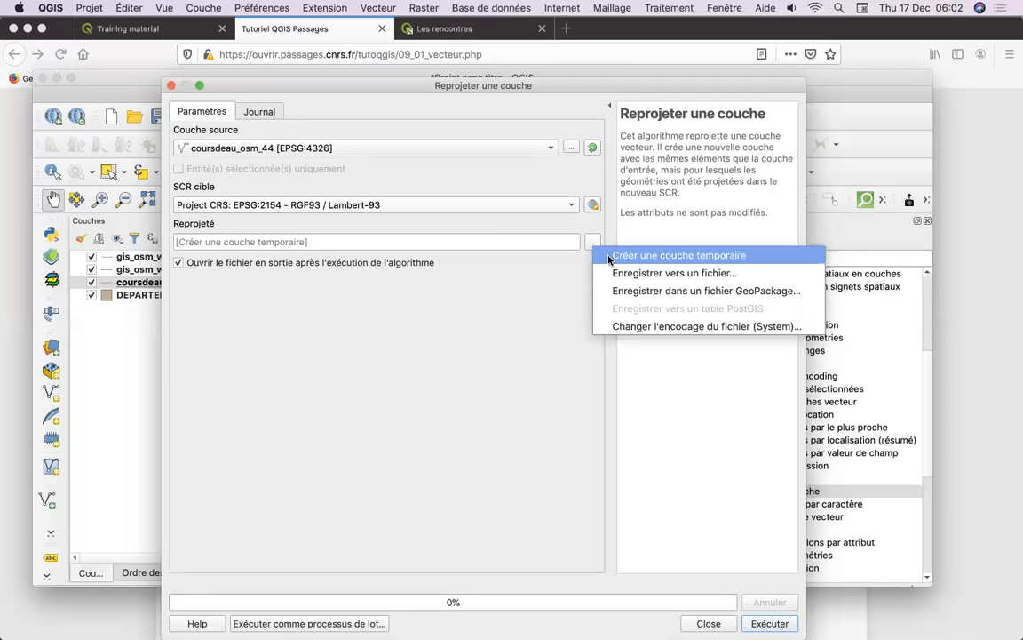
{"action": "left_click", "coordinate": [629, 290]}
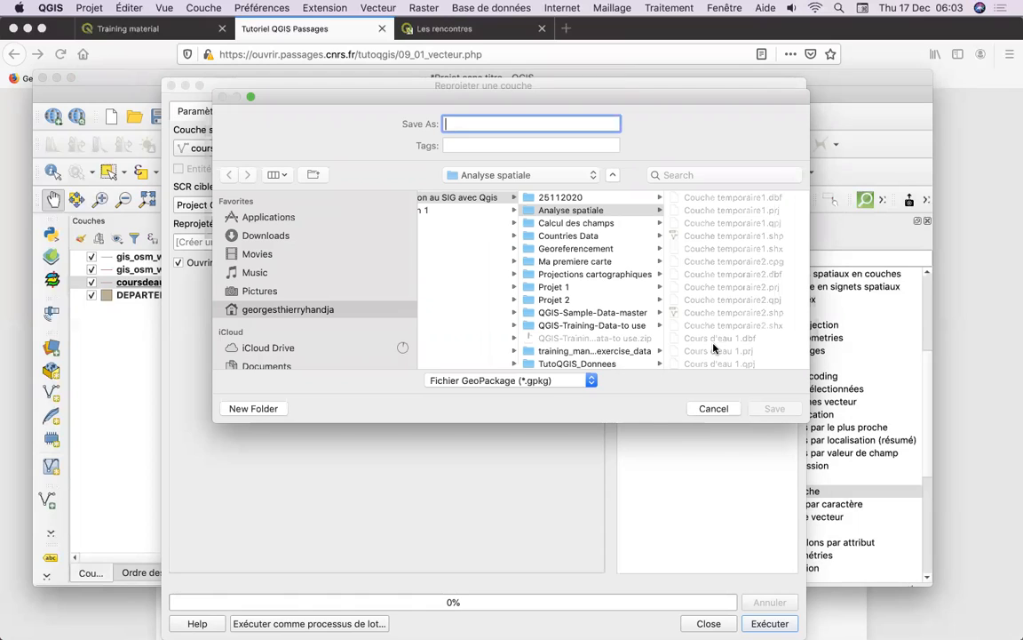
{"action": "type", "text": "Co"}
{"action": "key", "text": "BackSpace"}
{"action": "key", "text": "BackSpace"}
{"action": "type", "text": "C"}
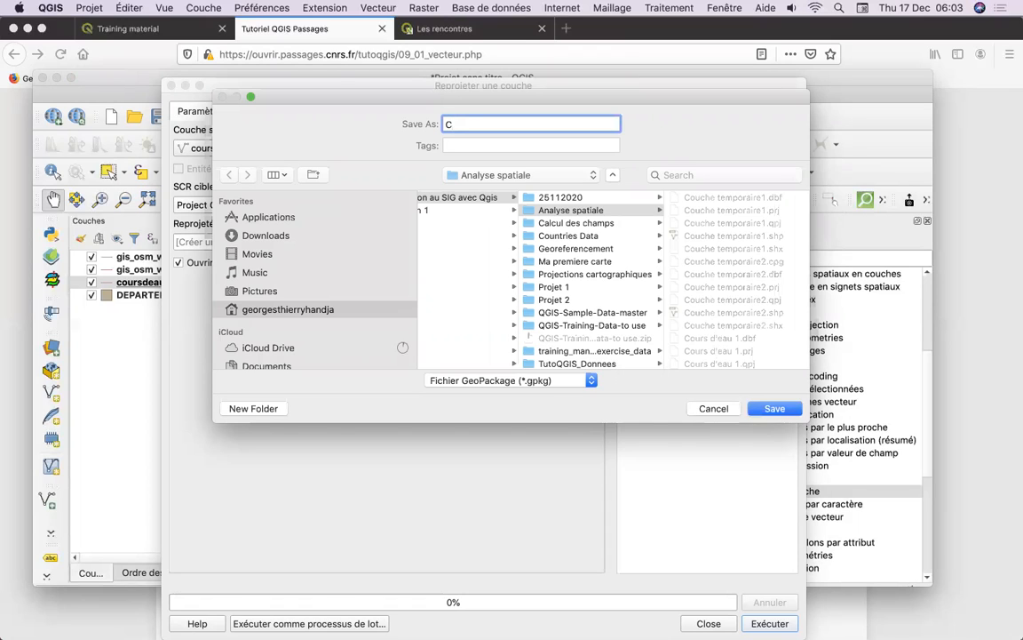
{"action": "type", "text": "oursD'eau A4"}
{"action": "left_click", "coordinate": [775, 409]}
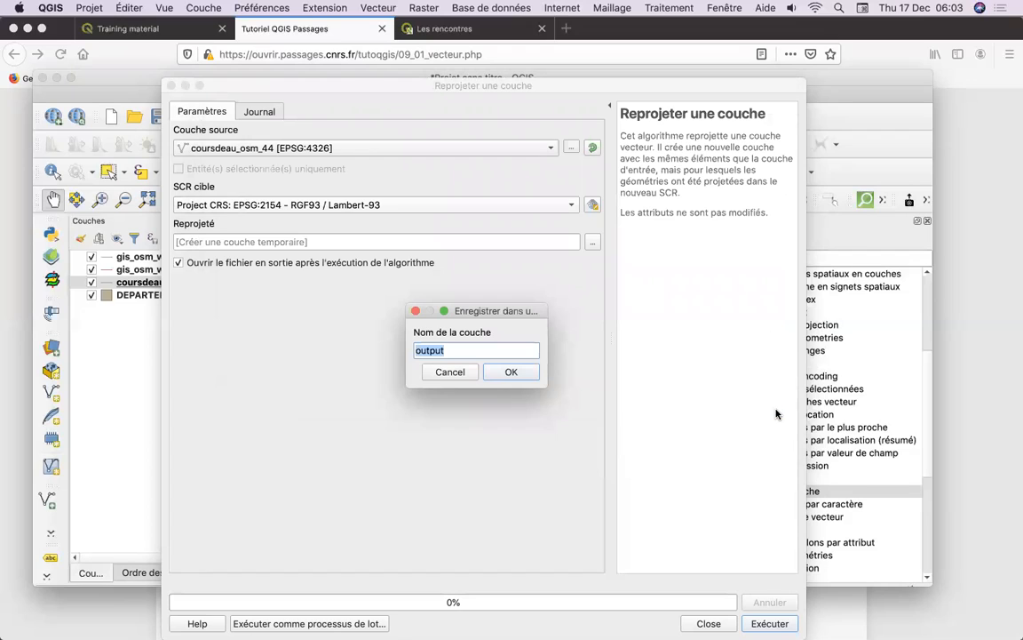
Step: Name the output layer CoursD'eau_osm_A4, run the reprojection of coursdeau_osm_44 and close the tool
{"action": "type", "text": "CoursD'eau_osm"}
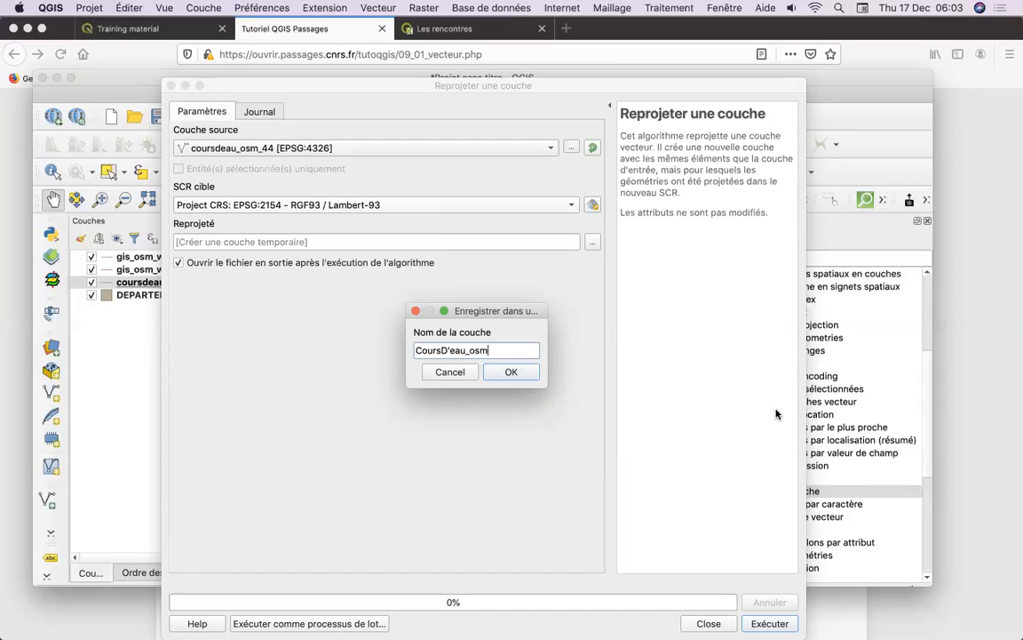
{"action": "type", "text": "_A4"}
{"action": "left_click", "coordinate": [510, 373]}
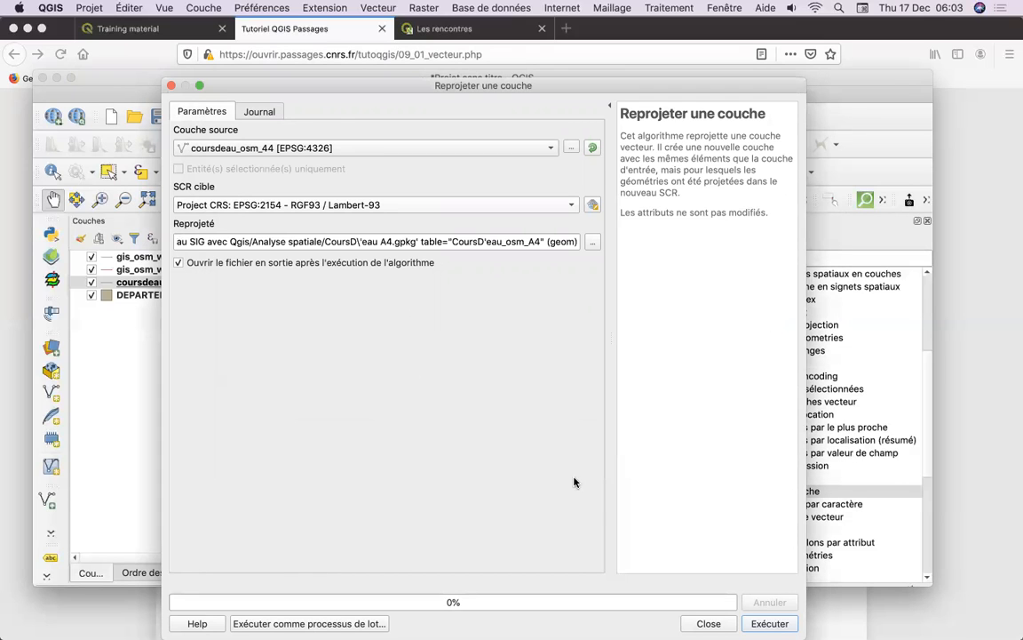
{"action": "left_click", "coordinate": [769, 623]}
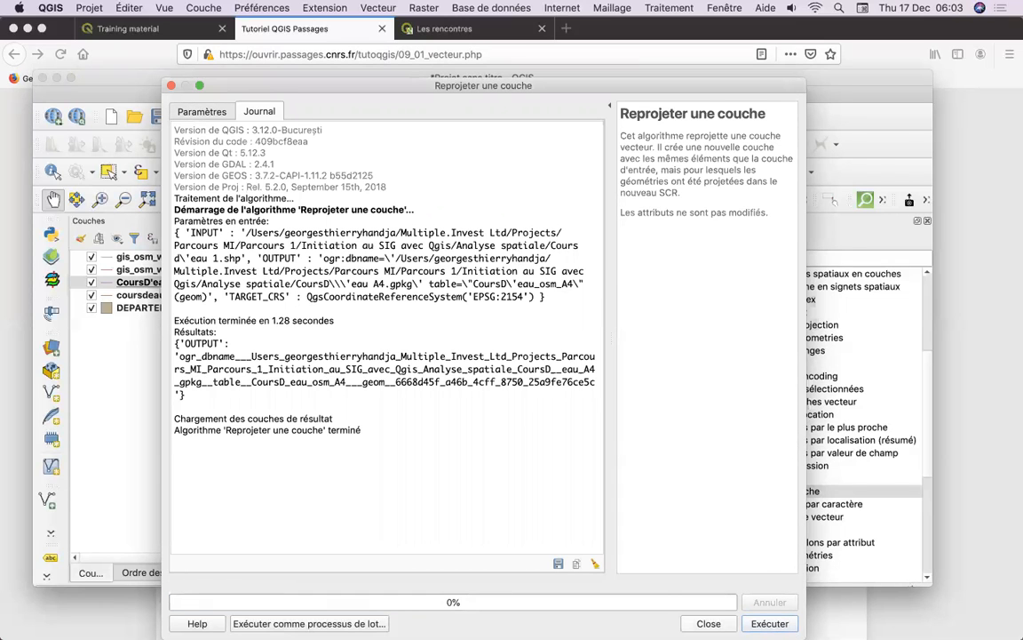
{"action": "left_click", "coordinate": [709, 623]}
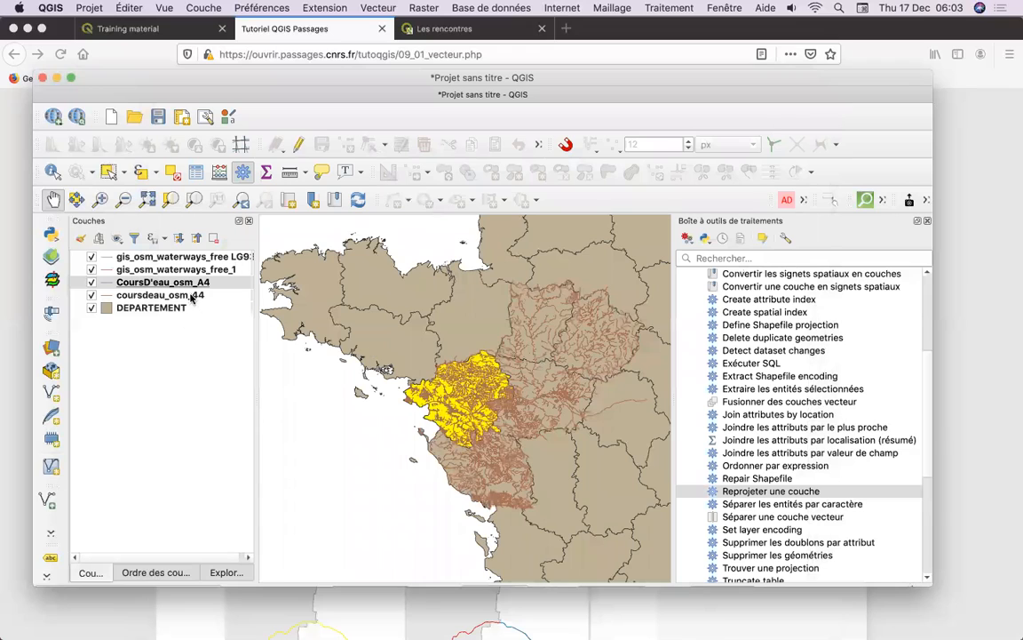
Step: Remove the gis_osm_waterways_free LG93 and gis_osm_waterways_free_1 layers from the project
{"action": "left_click", "coordinate": [182, 298]}
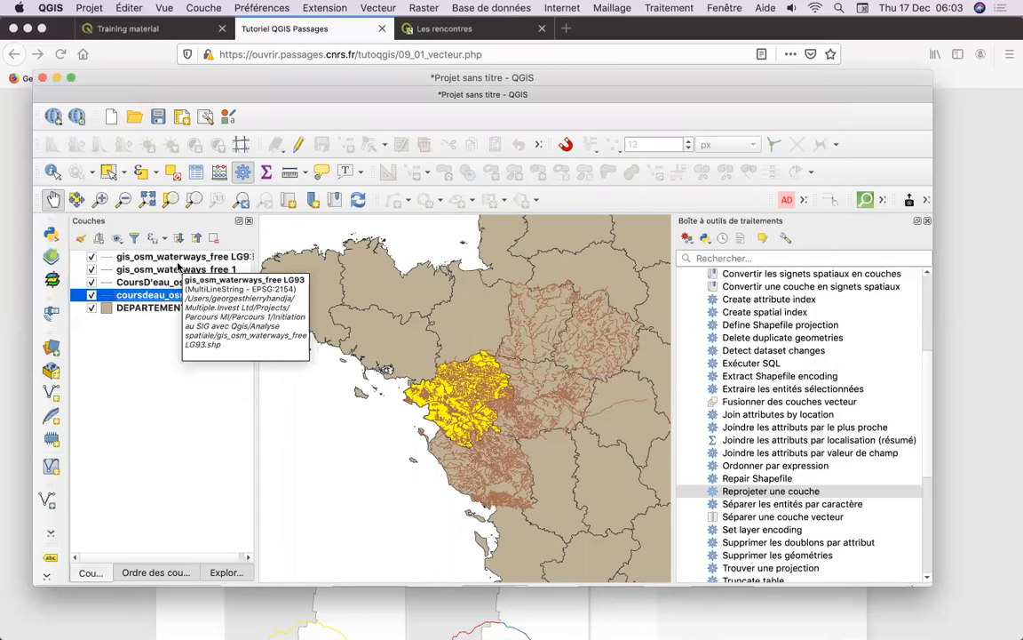
{"action": "left_click", "coordinate": [180, 261]}
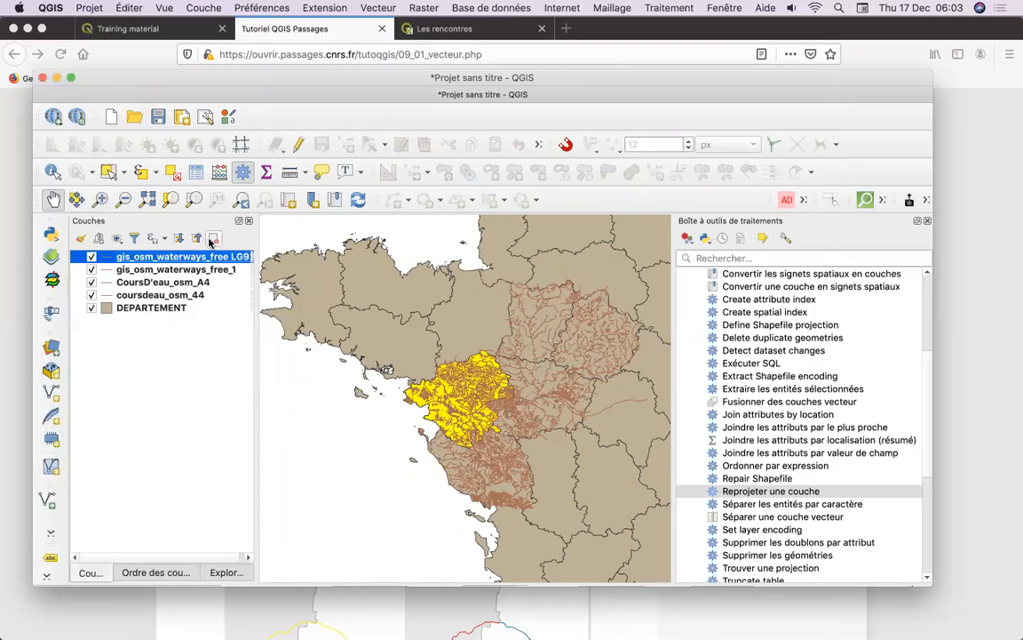
{"action": "left_click", "coordinate": [213, 237]}
{"action": "left_click", "coordinate": [540, 341]}
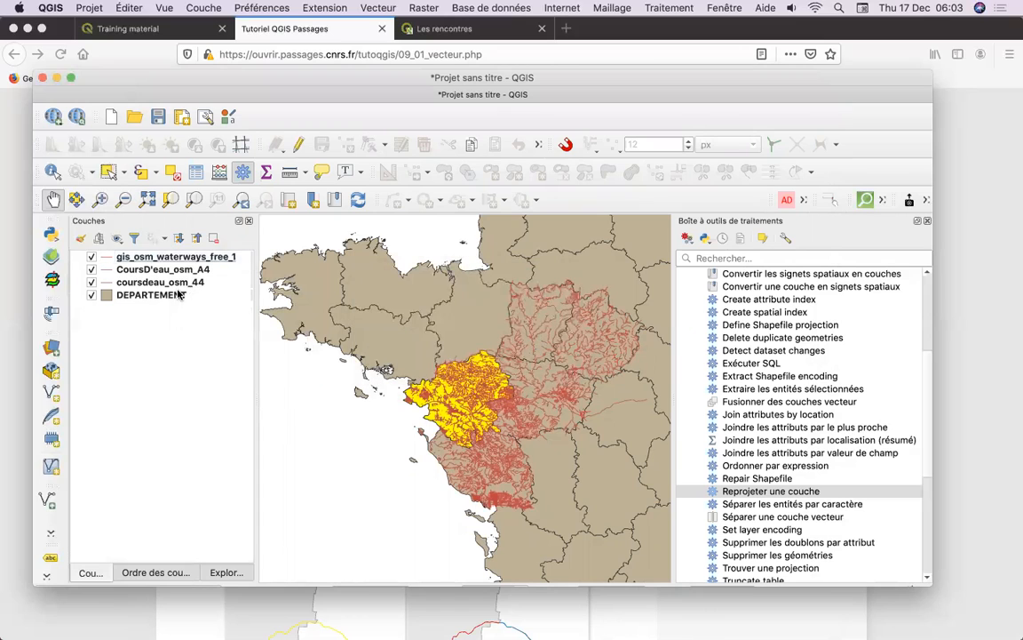
{"action": "left_click", "coordinate": [175, 258]}
{"action": "left_click", "coordinate": [213, 237]}
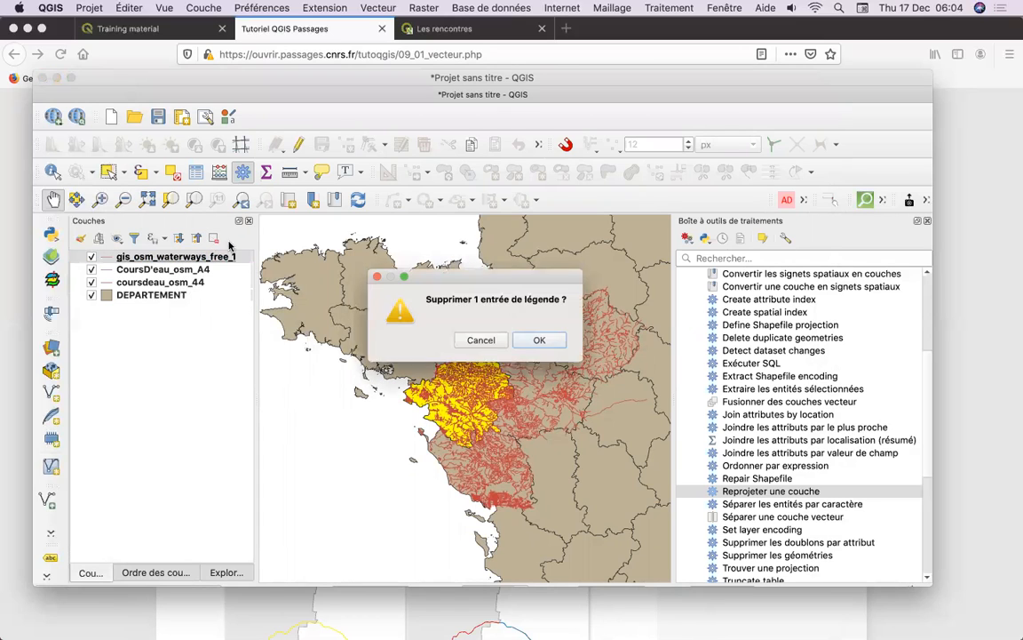
{"action": "left_click", "coordinate": [544, 343]}
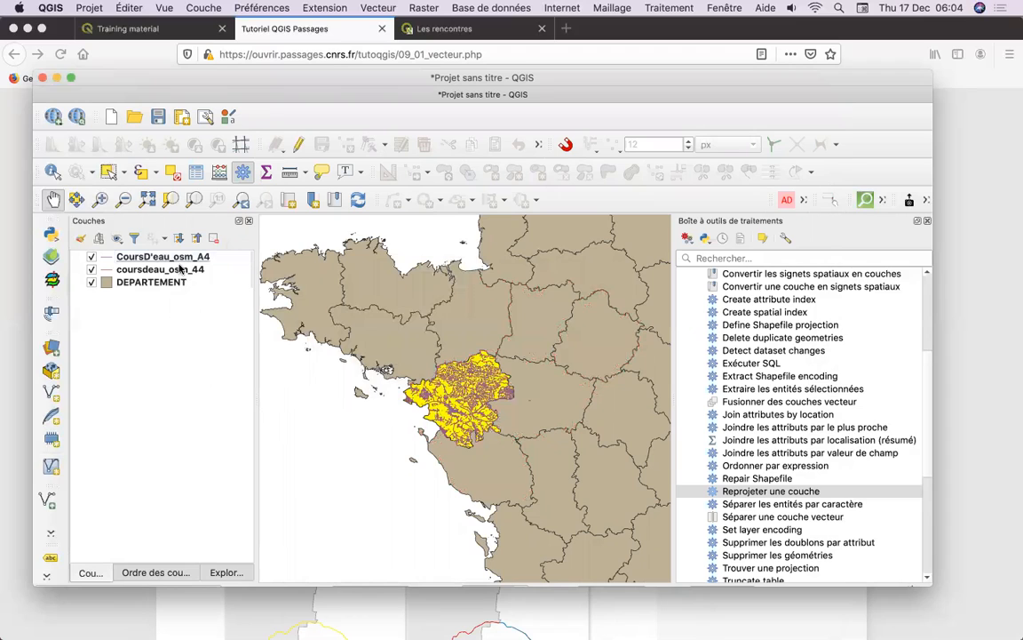
Step: Hide the coursdeau_osm_44 layer and check the source coordinate system in the CoursD'eau_osm_A4 layer properties
{"action": "left_click", "coordinate": [90, 270]}
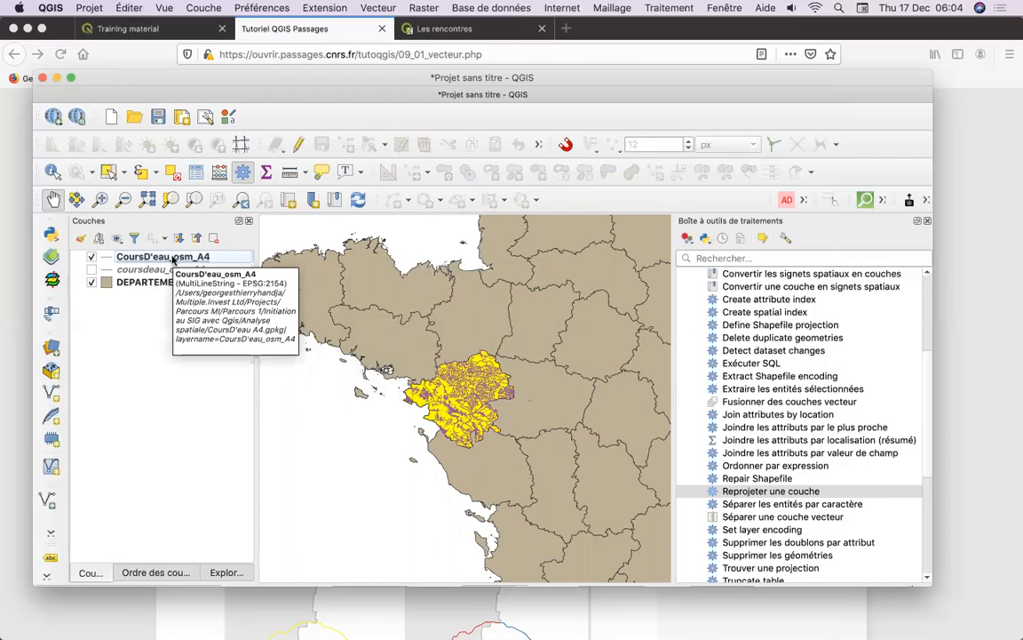
{"action": "right_click", "coordinate": [165, 258]}
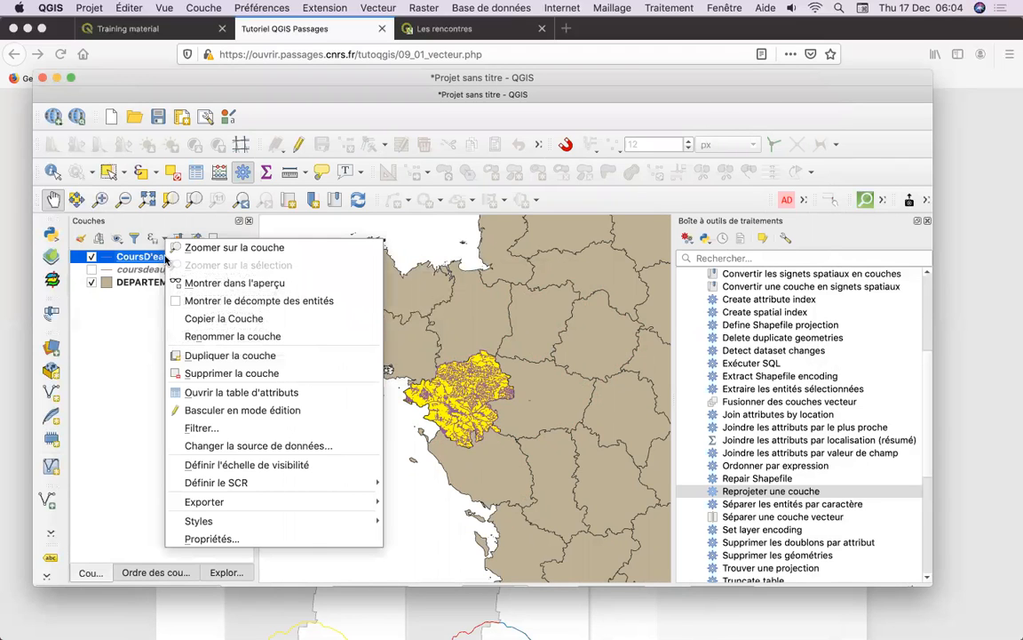
{"action": "left_click", "coordinate": [214, 539]}
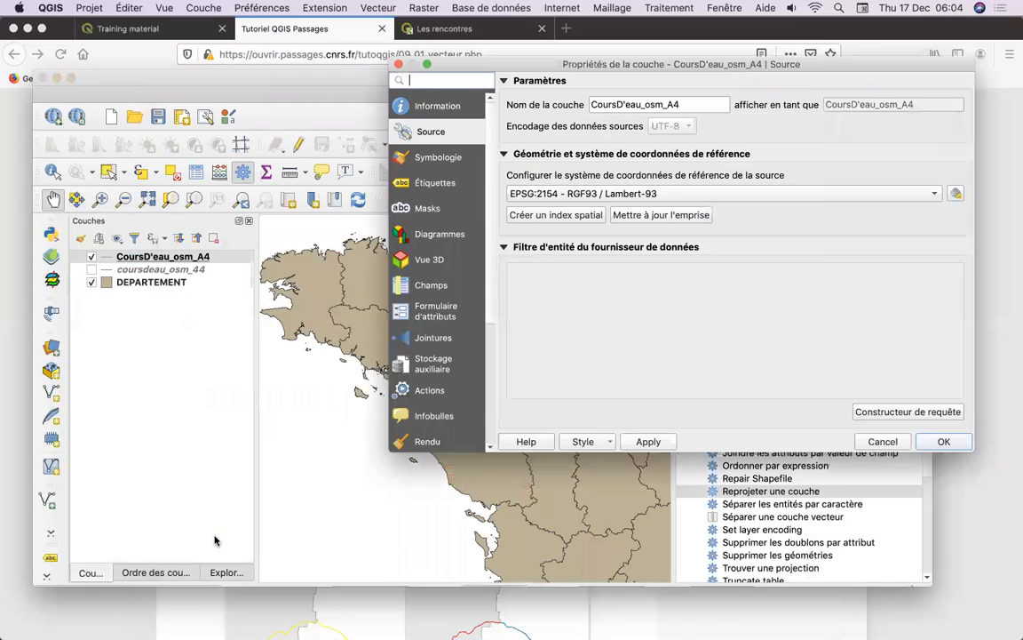
{"action": "left_click", "coordinate": [883, 442]}
Step: Remove the coursdeau_osm_44 layer from the project
{"action": "left_click", "coordinate": [161, 273]}
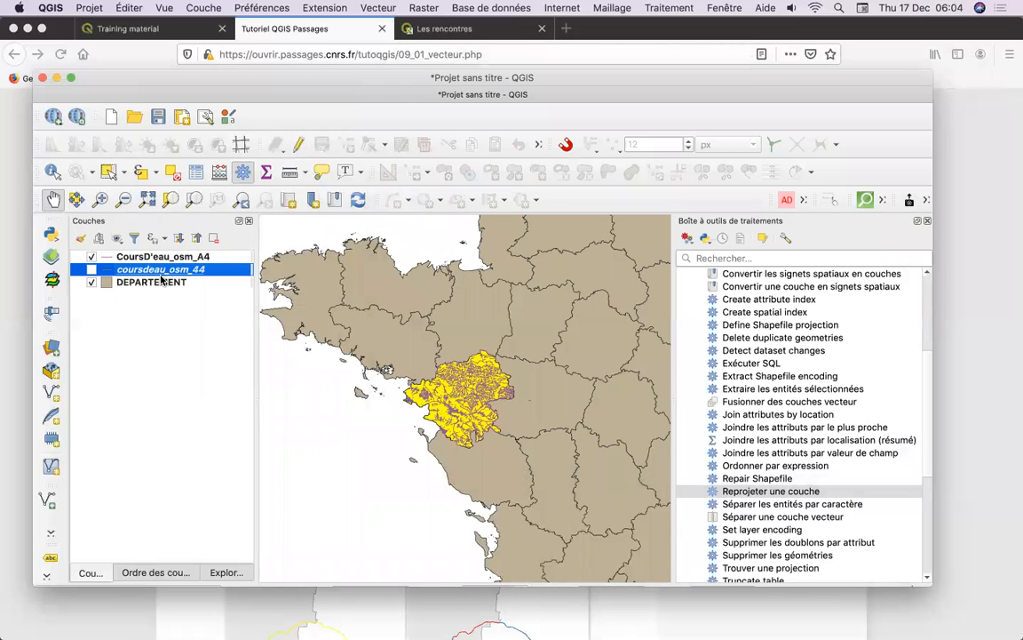
{"action": "left_click", "coordinate": [213, 238]}
{"action": "left_click", "coordinate": [539, 341]}
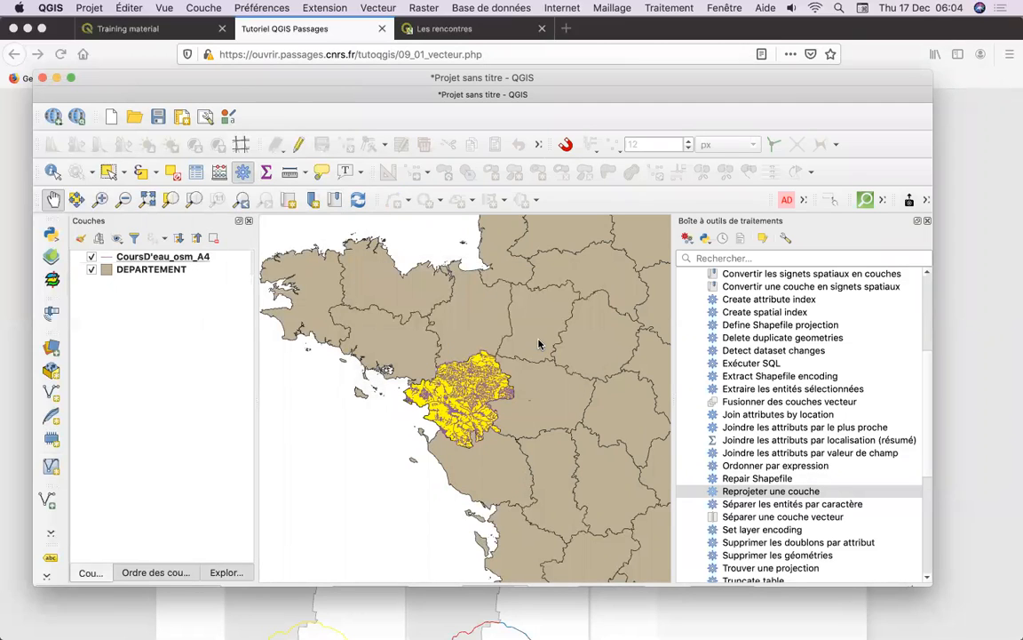
Step: Open the attribute table of the CoursD'eau_osm_A4 layer and look through its records
{"action": "left_click", "coordinate": [170, 257]}
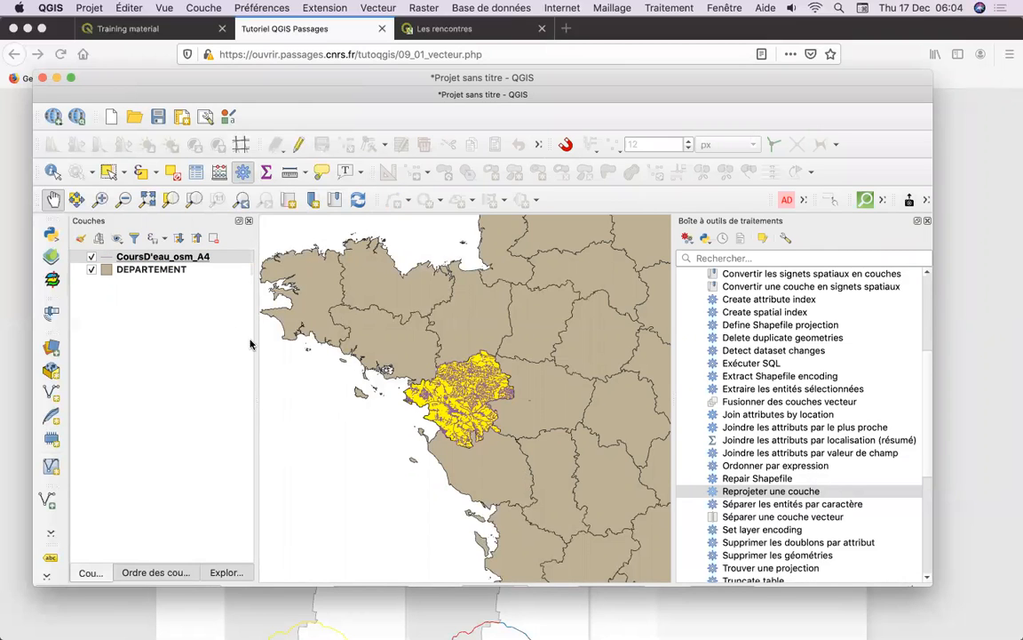
{"action": "left_click", "coordinate": [196, 174]}
{"action": "scroll", "coordinate": [370, 382], "scroll_direction": "down", "scroll_amount": 15}
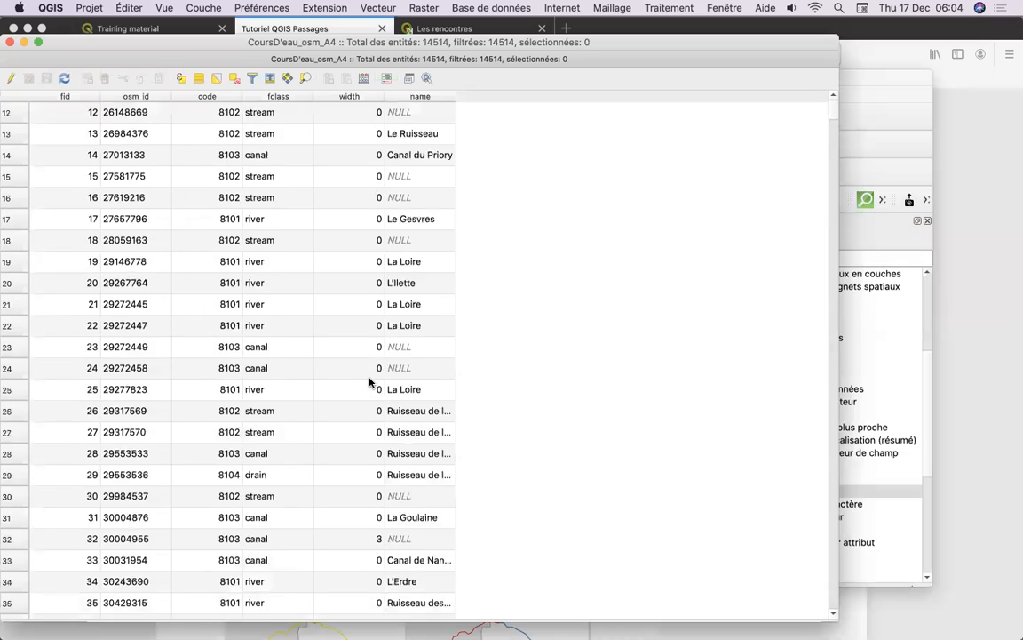
{"action": "scroll", "coordinate": [369, 382], "scroll_direction": "up", "scroll_amount": 12}
{"action": "scroll", "coordinate": [370, 382], "scroll_direction": "up", "scroll_amount": 4}
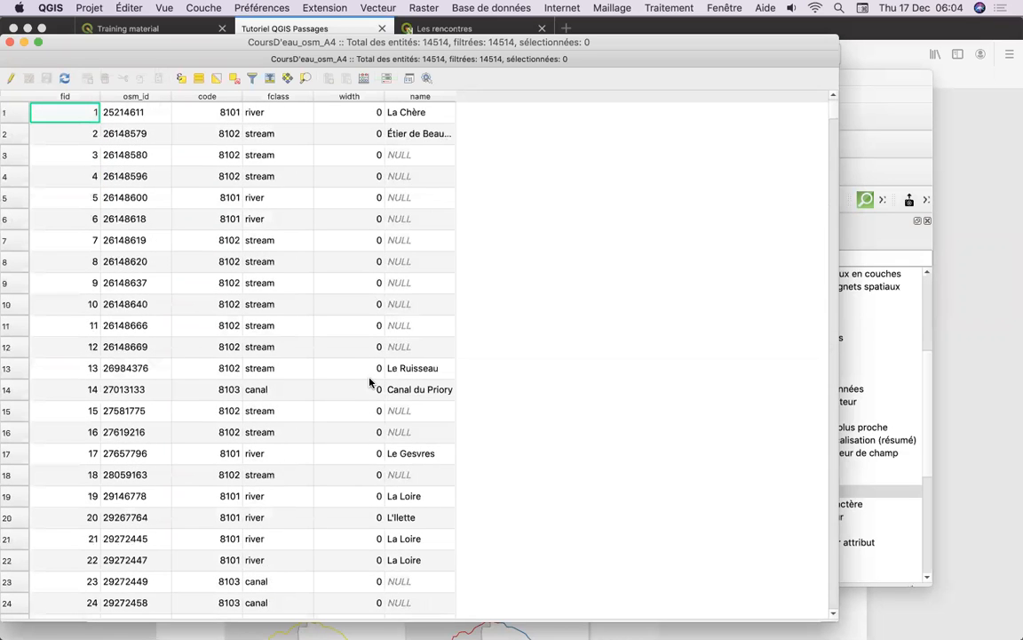
{"action": "scroll", "coordinate": [369, 382], "scroll_direction": "down", "scroll_amount": 8}
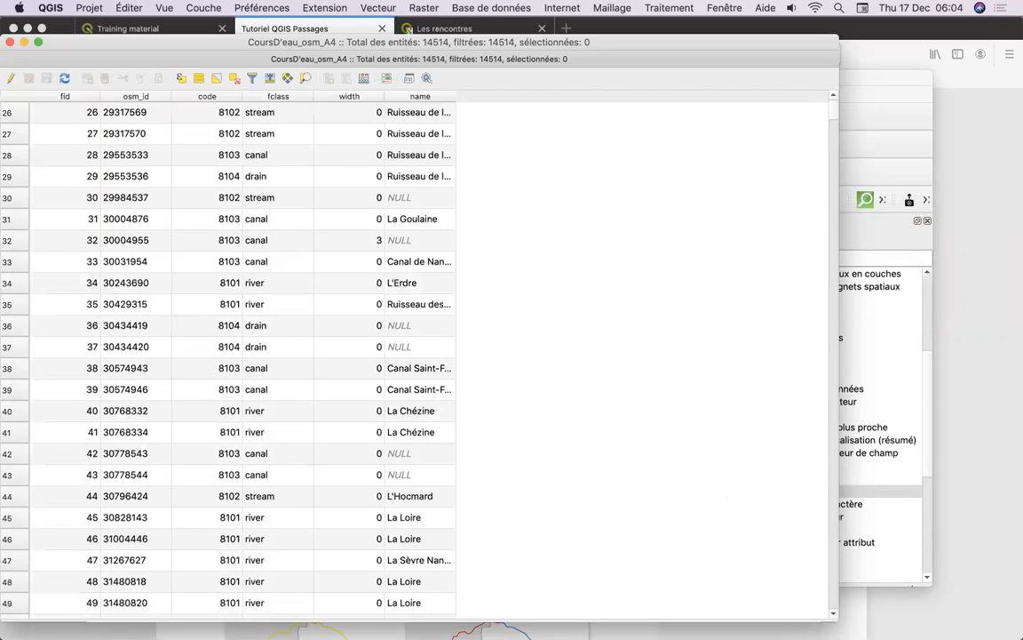
Step: Switch to the tutorial in Firefox and read the sections on selecting L'Erdre and creating a buffer zone around it
{"action": "left_click", "coordinate": [901, 607]}
{"action": "scroll", "coordinate": [357, 522], "scroll_direction": "down", "scroll_amount": 1}
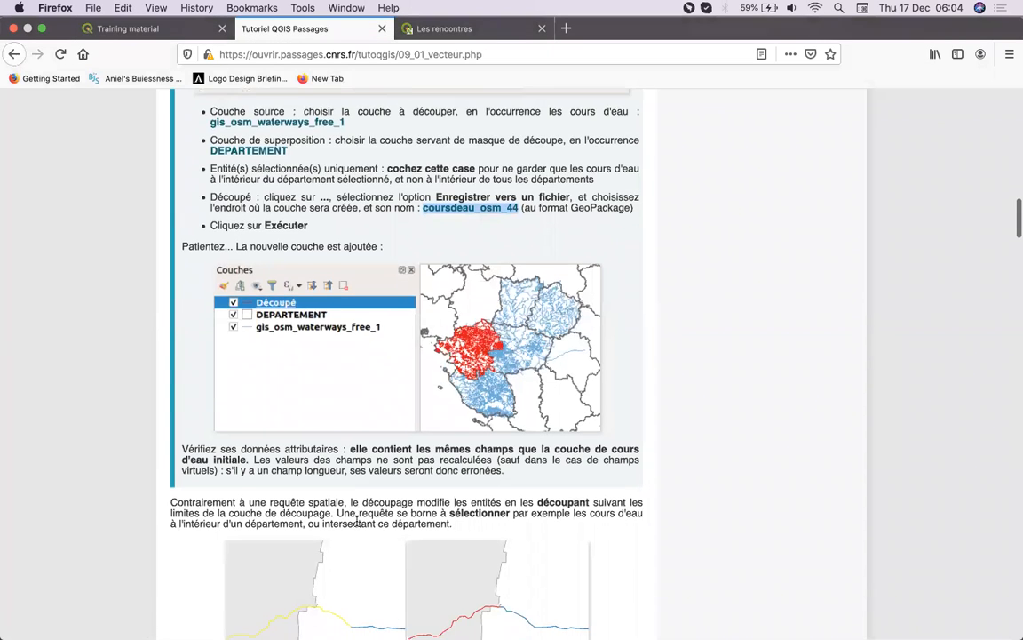
{"action": "scroll", "coordinate": [357, 522], "scroll_direction": "down", "scroll_amount": 10}
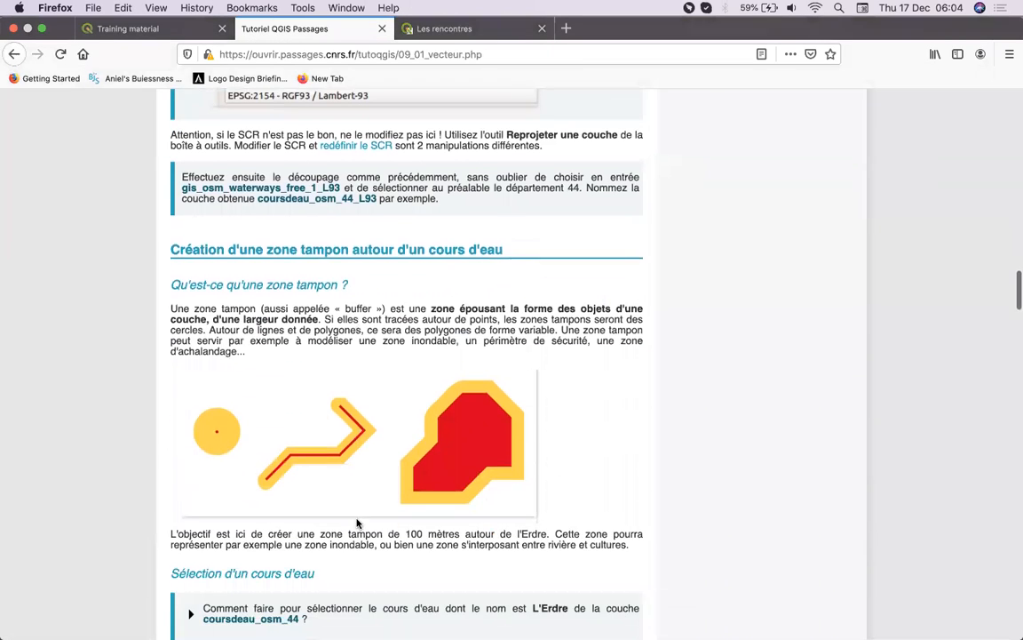
{"action": "scroll", "coordinate": [357, 523], "scroll_direction": "down", "scroll_amount": 8}
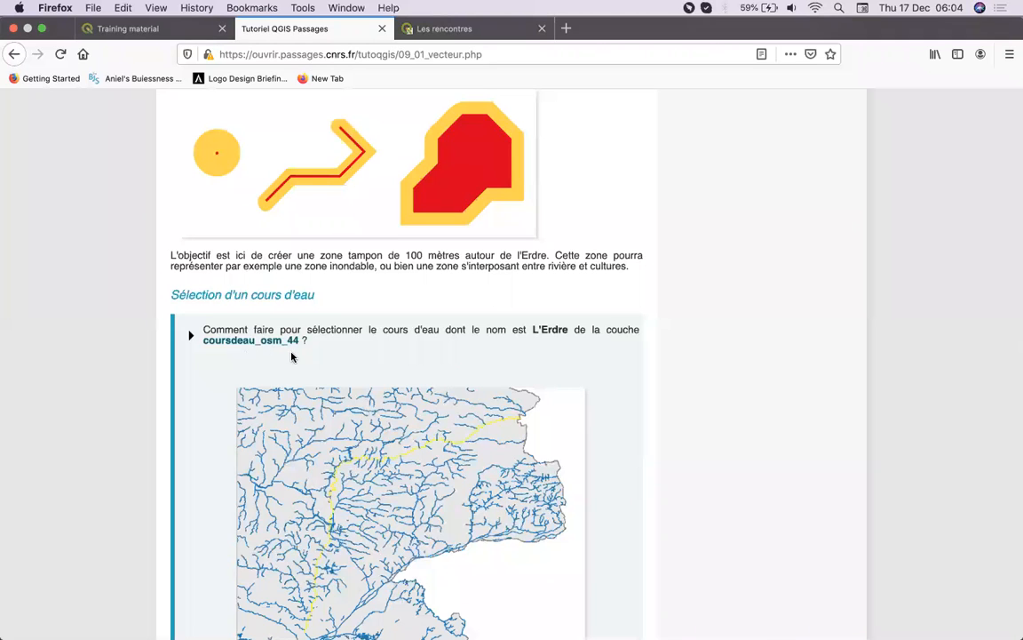
{"action": "scroll", "coordinate": [295, 357], "scroll_direction": "down", "scroll_amount": 7}
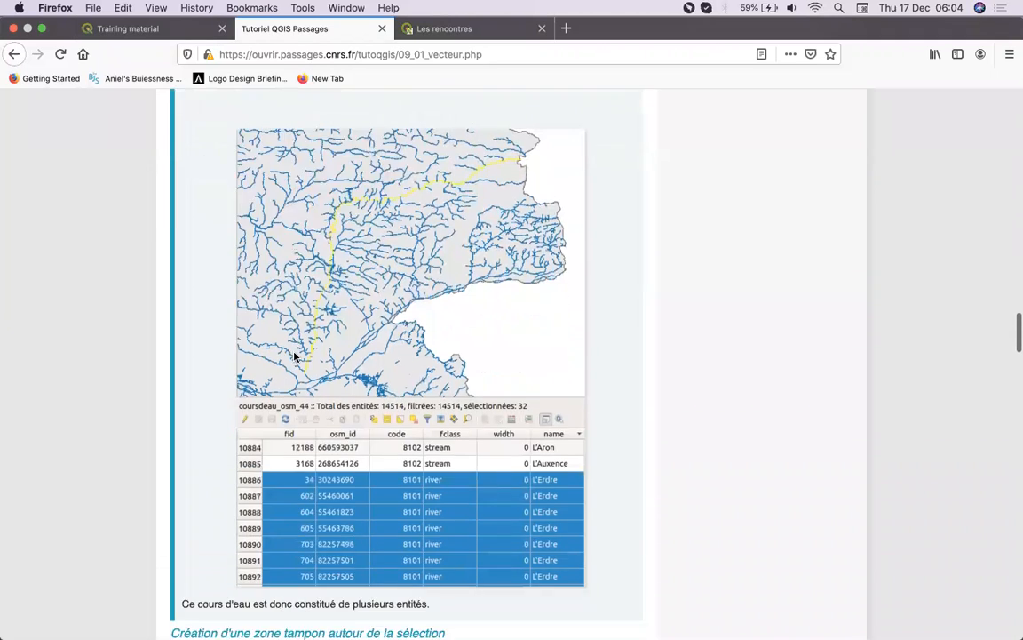
{"action": "scroll", "coordinate": [295, 357], "scroll_direction": "down", "scroll_amount": 2}
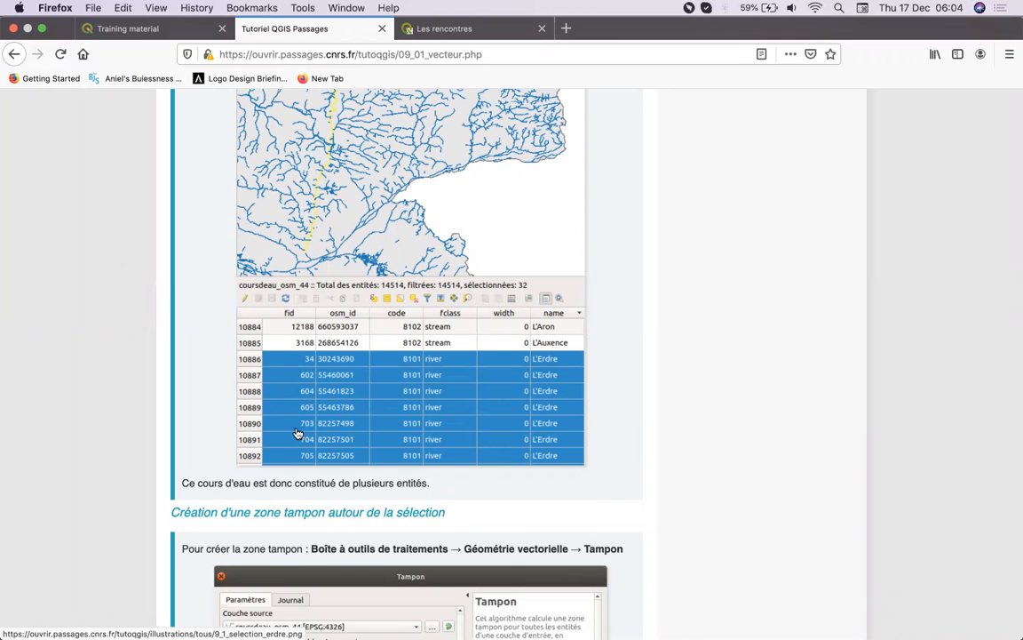
{"action": "scroll", "coordinate": [296, 429], "scroll_direction": "down", "scroll_amount": 2}
{"action": "scroll", "coordinate": [296, 433], "scroll_direction": "down", "scroll_amount": 3}
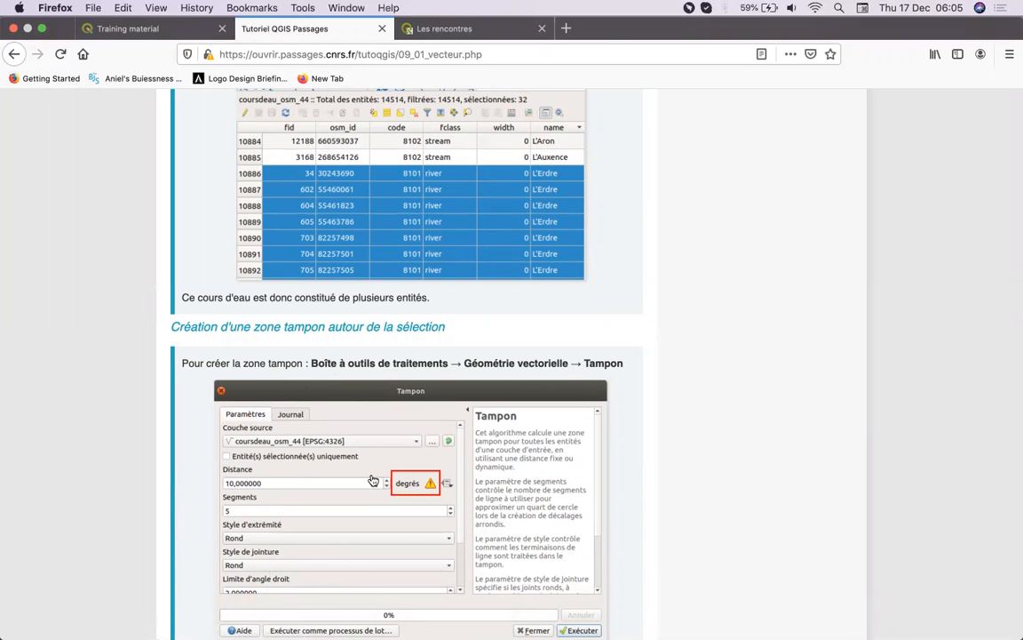
{"action": "scroll", "coordinate": [390, 520], "scroll_direction": "down", "scroll_amount": 6}
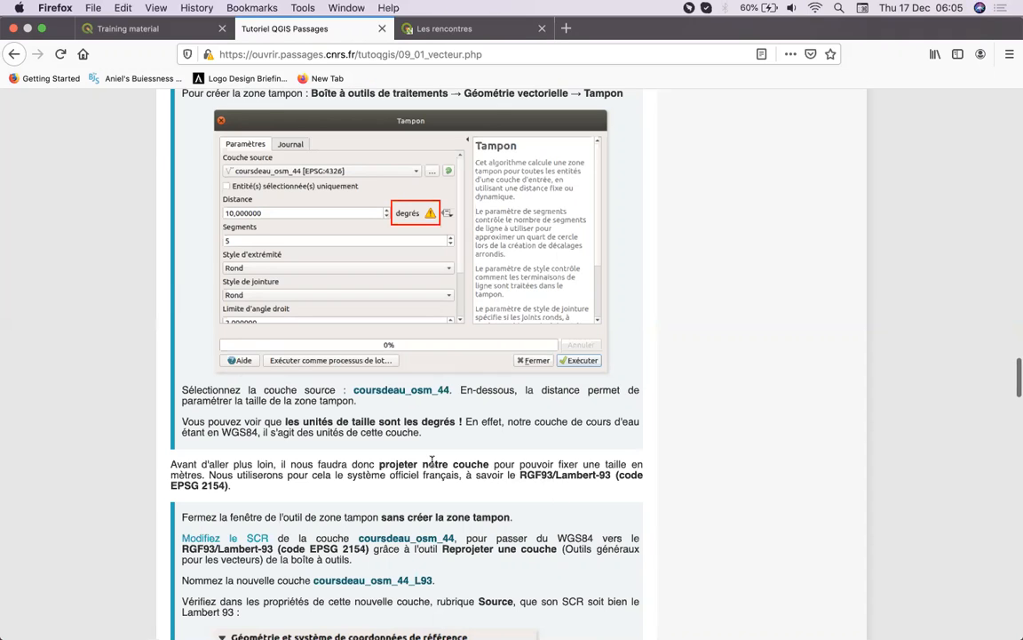
Step: Switch back to QGIS and look through the CoursD'eau_osm_A4 attribute table for L'Erdre records
{"action": "mouse_move", "coordinate": [336, 621]}
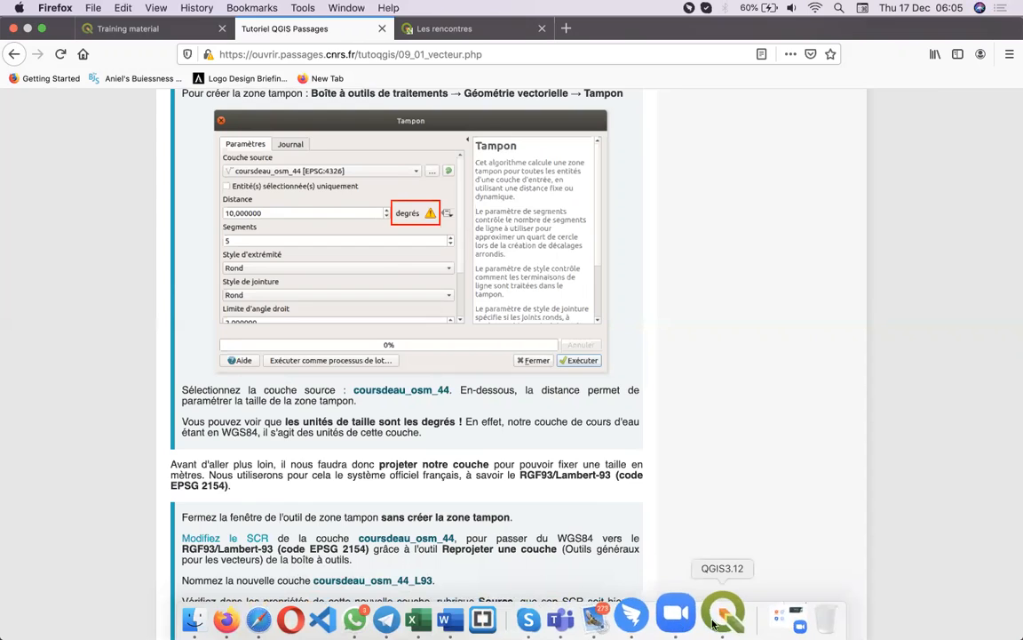
{"action": "left_click", "coordinate": [723, 624]}
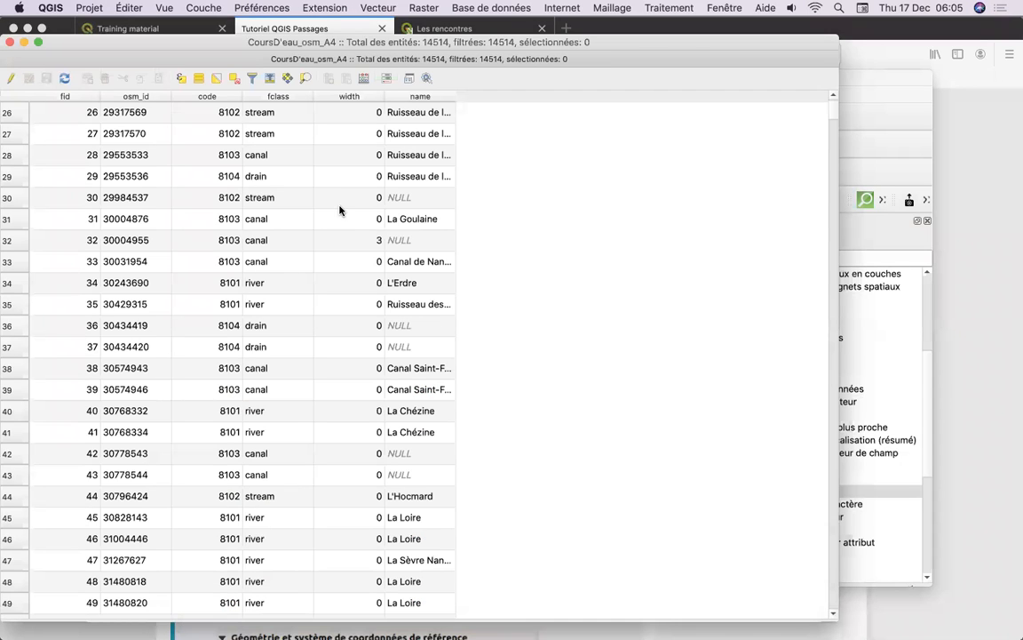
{"action": "scroll", "coordinate": [339, 211], "scroll_direction": "up", "scroll_amount": 1}
{"action": "scroll", "coordinate": [340, 211], "scroll_direction": "down", "scroll_amount": 4}
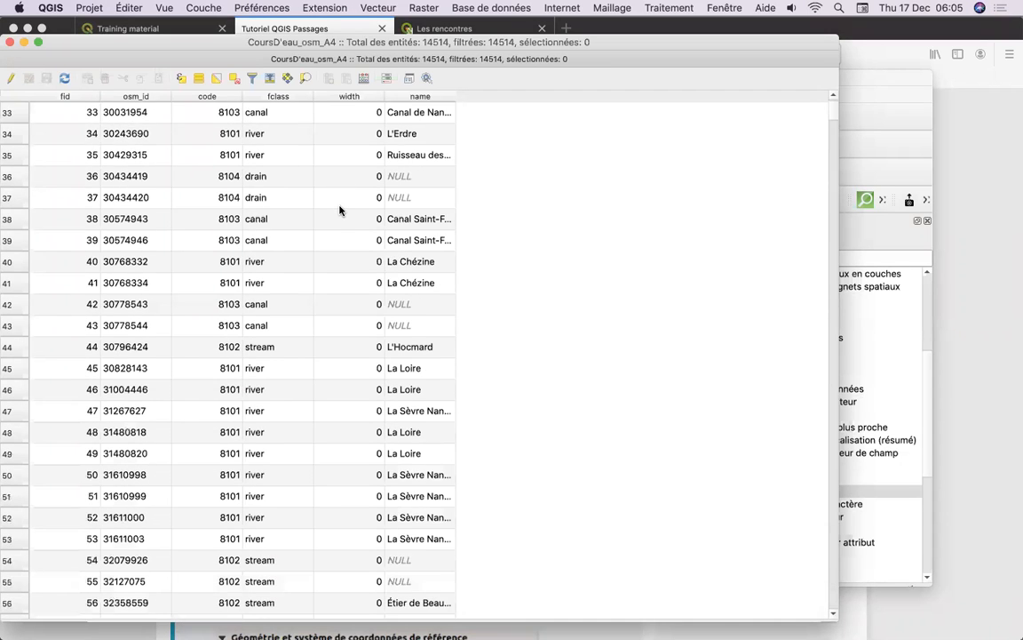
{"action": "scroll", "coordinate": [339, 210], "scroll_direction": "down", "scroll_amount": 3}
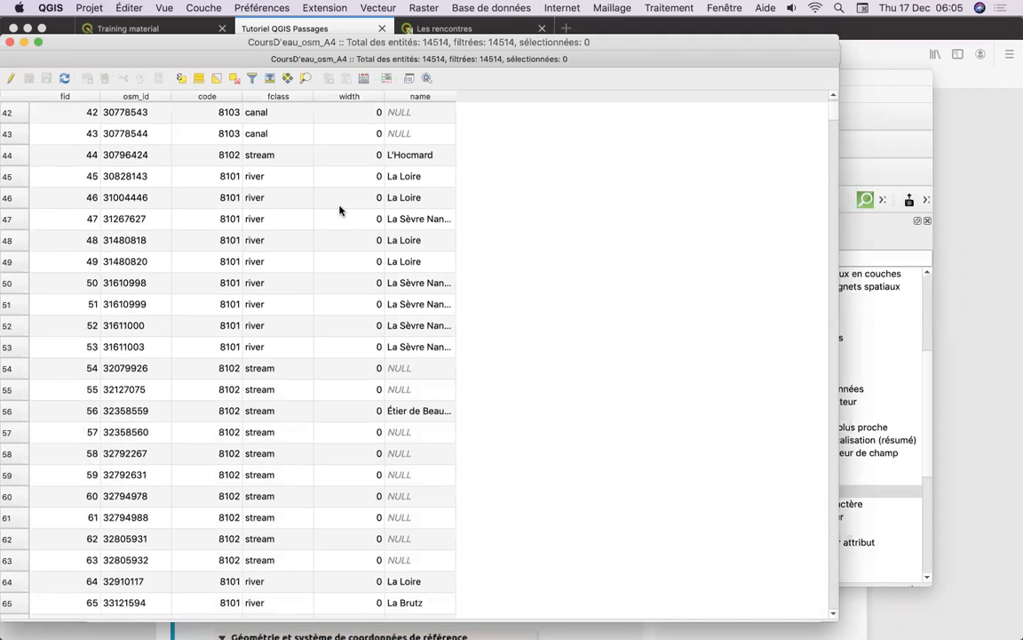
{"action": "scroll", "coordinate": [340, 210], "scroll_direction": "up", "scroll_amount": 10}
{"action": "scroll", "coordinate": [339, 210], "scroll_direction": "down", "scroll_amount": 15}
{"action": "scroll", "coordinate": [339, 211], "scroll_direction": "down", "scroll_amount": 8}
{"action": "scroll", "coordinate": [340, 211], "scroll_direction": "up", "scroll_amount": 5}
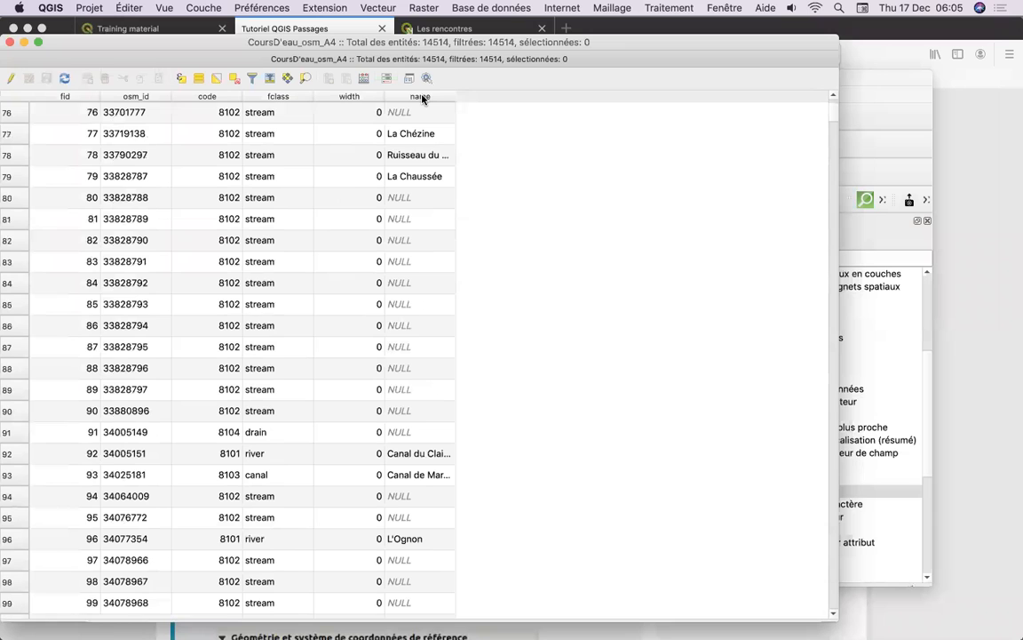
Step: Sort the attribute table by name in descending order and browse down towards the L'Erdre records
{"action": "left_click", "coordinate": [422, 98]}
{"action": "left_click", "coordinate": [422, 97]}
{"action": "scroll", "coordinate": [431, 289], "scroll_direction": "down", "scroll_amount": 10}
{"action": "scroll", "coordinate": [431, 289], "scroll_direction": "down", "scroll_amount": 18}
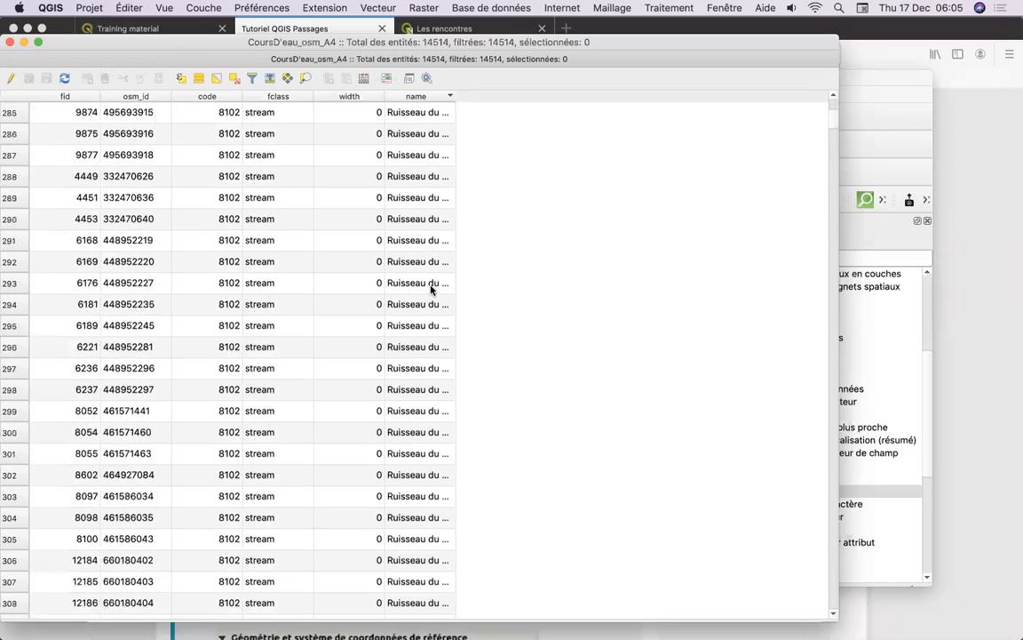
{"action": "scroll", "coordinate": [431, 289], "scroll_direction": "down", "scroll_amount": 20}
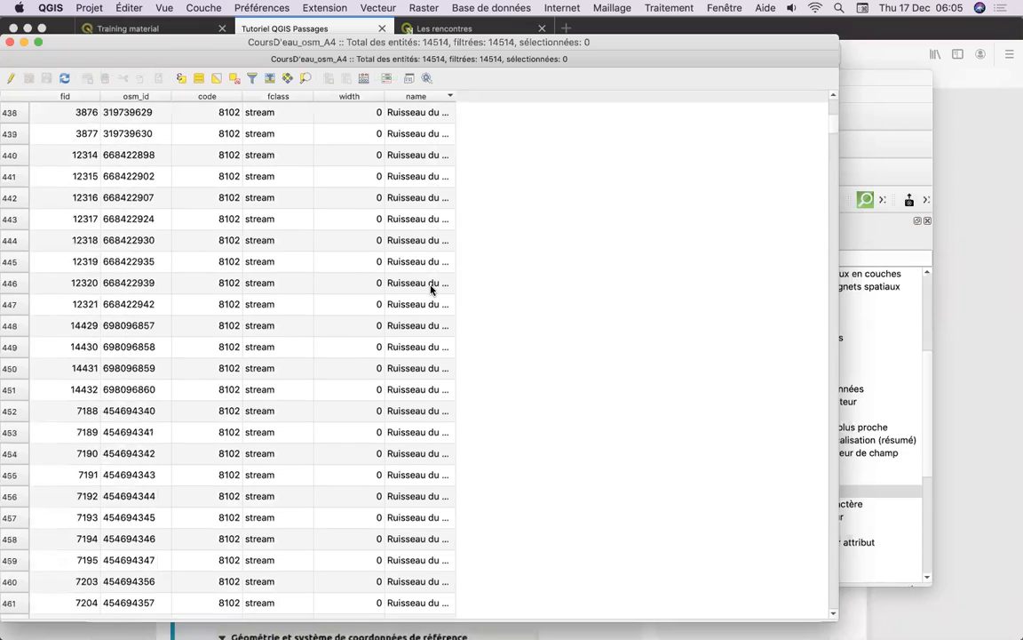
{"action": "scroll", "coordinate": [431, 288], "scroll_direction": "down", "scroll_amount": 20}
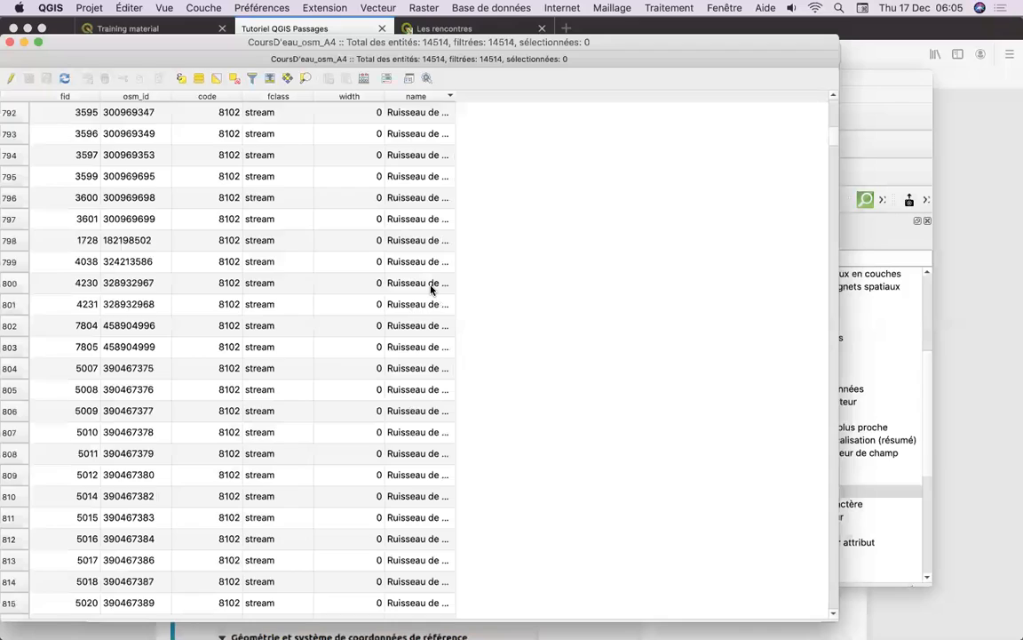
{"action": "scroll", "coordinate": [430, 289], "scroll_direction": "down", "scroll_amount": 16}
{"action": "scroll", "coordinate": [431, 288], "scroll_direction": "down", "scroll_amount": 20}
{"action": "scroll", "coordinate": [431, 289], "scroll_direction": "down", "scroll_amount": 20}
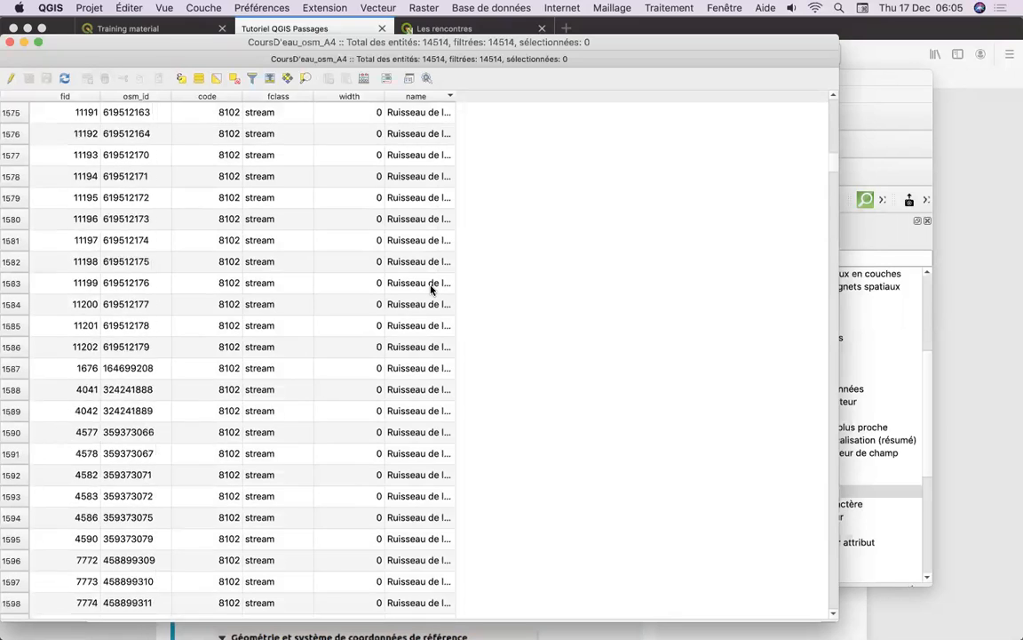
{"action": "scroll", "coordinate": [431, 289], "scroll_direction": "down", "scroll_amount": 20}
{"action": "scroll", "coordinate": [431, 289], "scroll_direction": "up", "scroll_amount": 1}
{"action": "scroll", "coordinate": [431, 288], "scroll_direction": "down", "scroll_amount": 4}
{"action": "scroll", "coordinate": [431, 289], "scroll_direction": "down", "scroll_amount": 4}
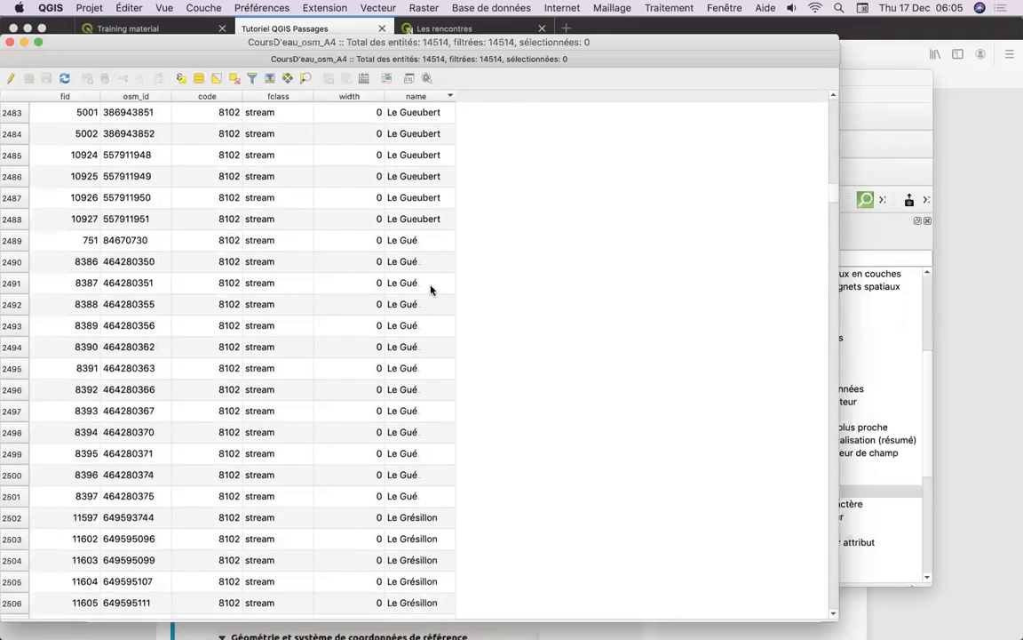
{"action": "scroll", "coordinate": [431, 289], "scroll_direction": "down", "scroll_amount": 10}
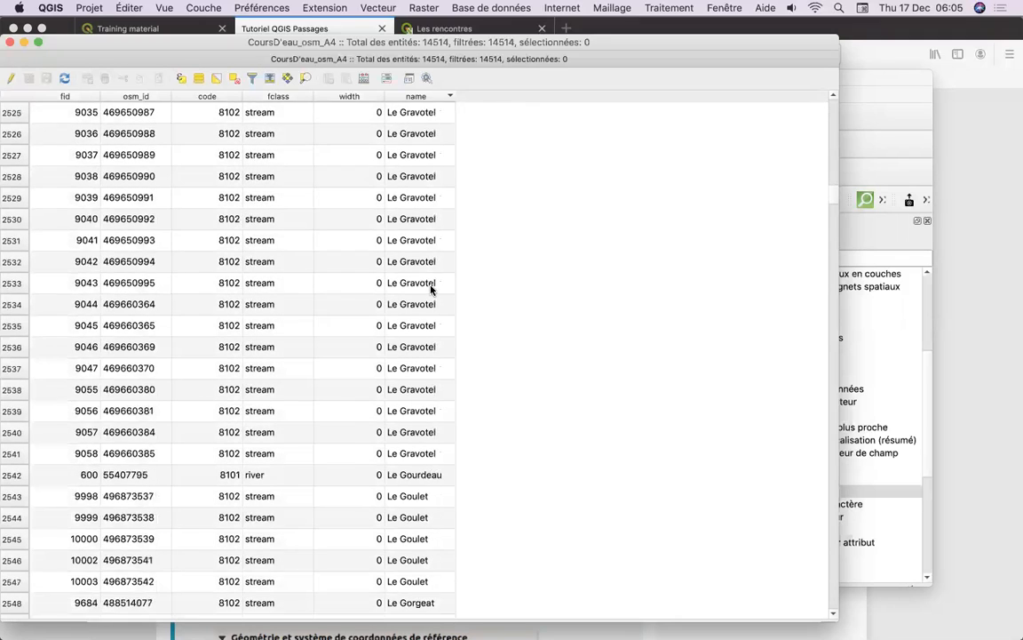
{"action": "scroll", "coordinate": [430, 289], "scroll_direction": "down", "scroll_amount": 20}
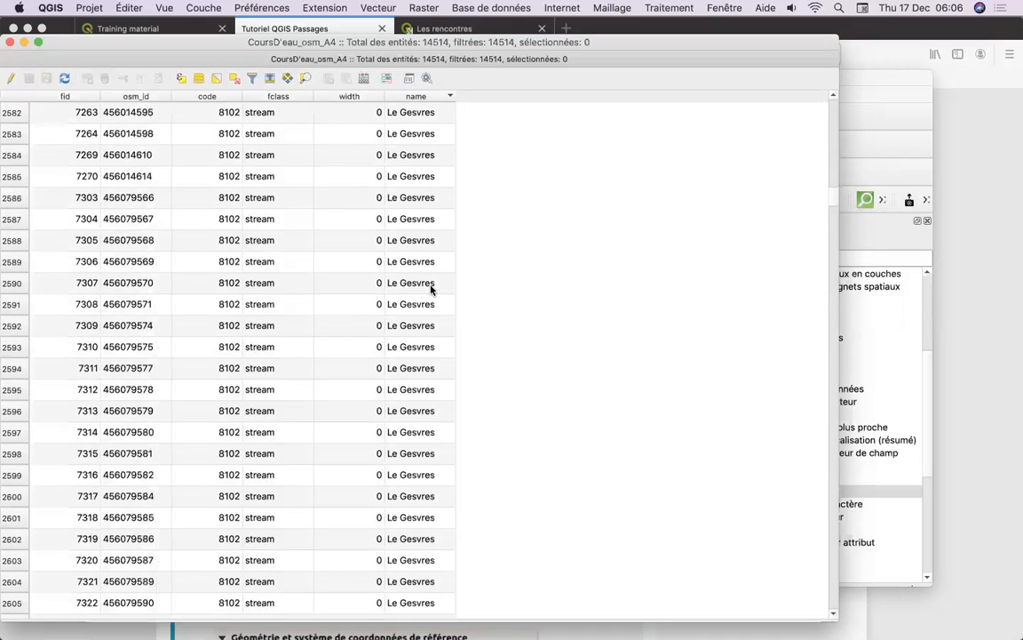
{"action": "scroll", "coordinate": [431, 288], "scroll_direction": "down", "scroll_amount": 14}
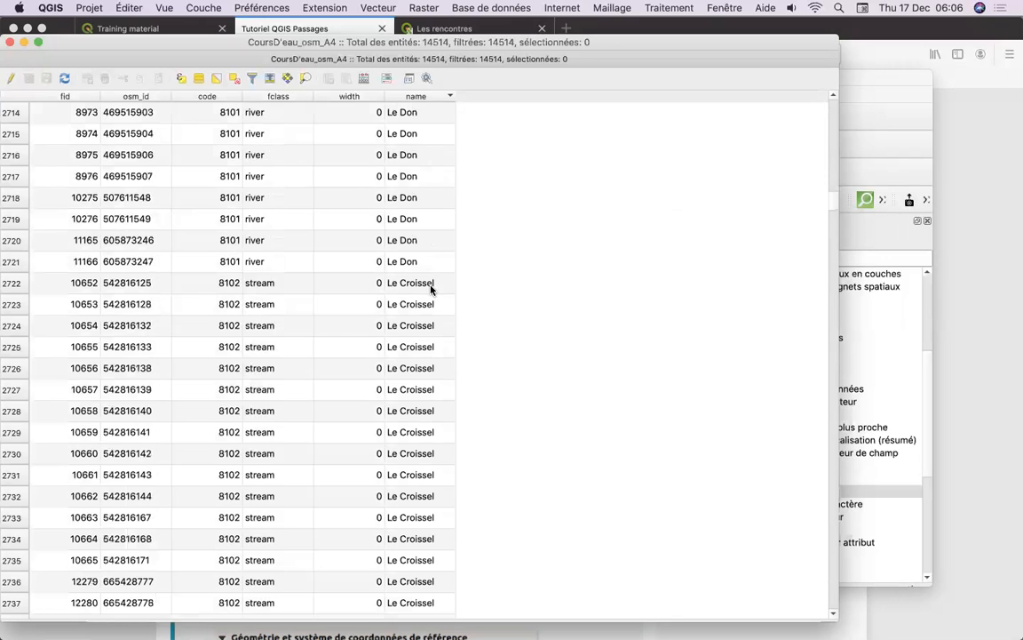
{"action": "scroll", "coordinate": [431, 288], "scroll_direction": "down", "scroll_amount": 2}
{"action": "scroll", "coordinate": [431, 288], "scroll_direction": "down", "scroll_amount": 9}
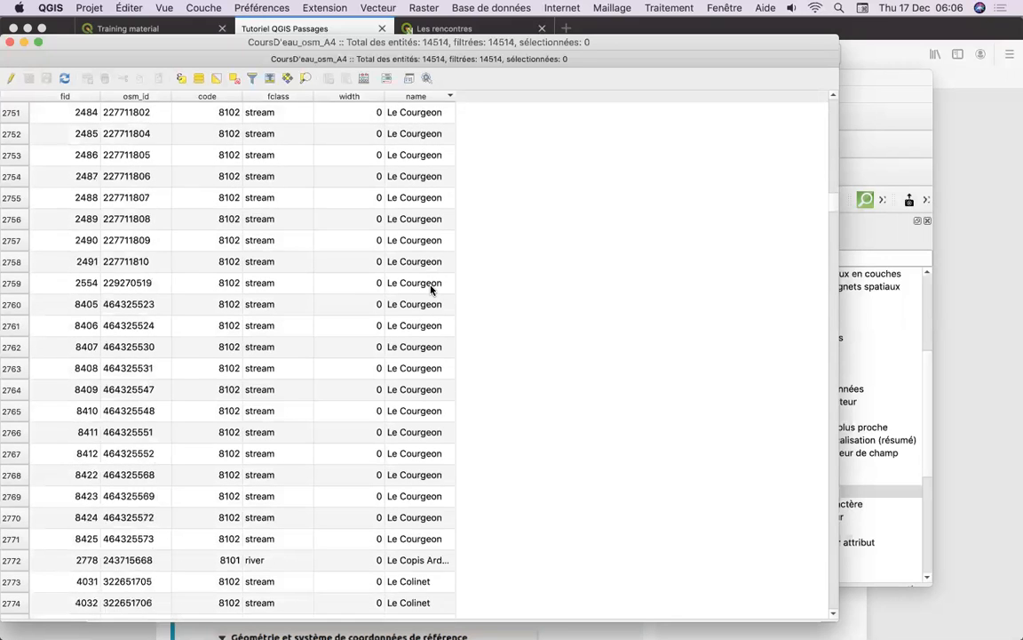
{"action": "scroll", "coordinate": [431, 288], "scroll_direction": "down", "scroll_amount": 17}
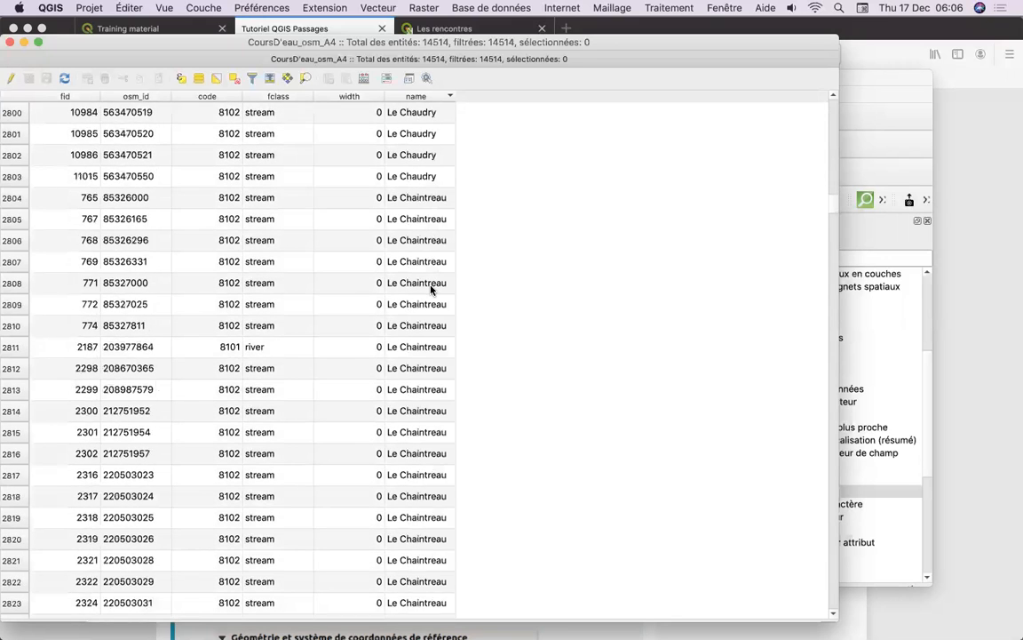
{"action": "scroll", "coordinate": [430, 289], "scroll_direction": "down", "scroll_amount": 13}
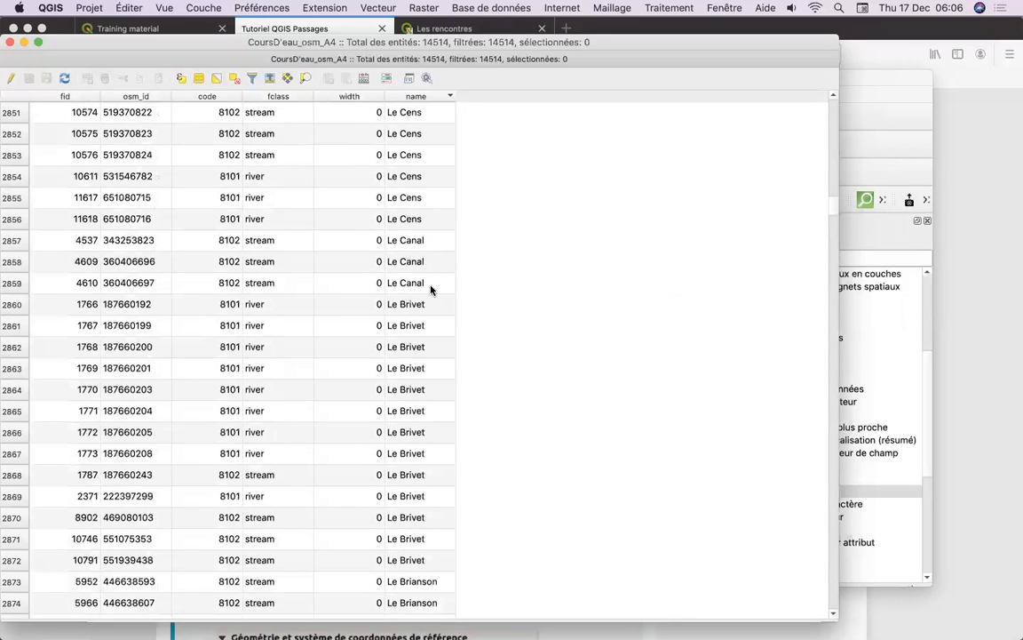
{"action": "scroll", "coordinate": [430, 289], "scroll_direction": "down", "scroll_amount": 3}
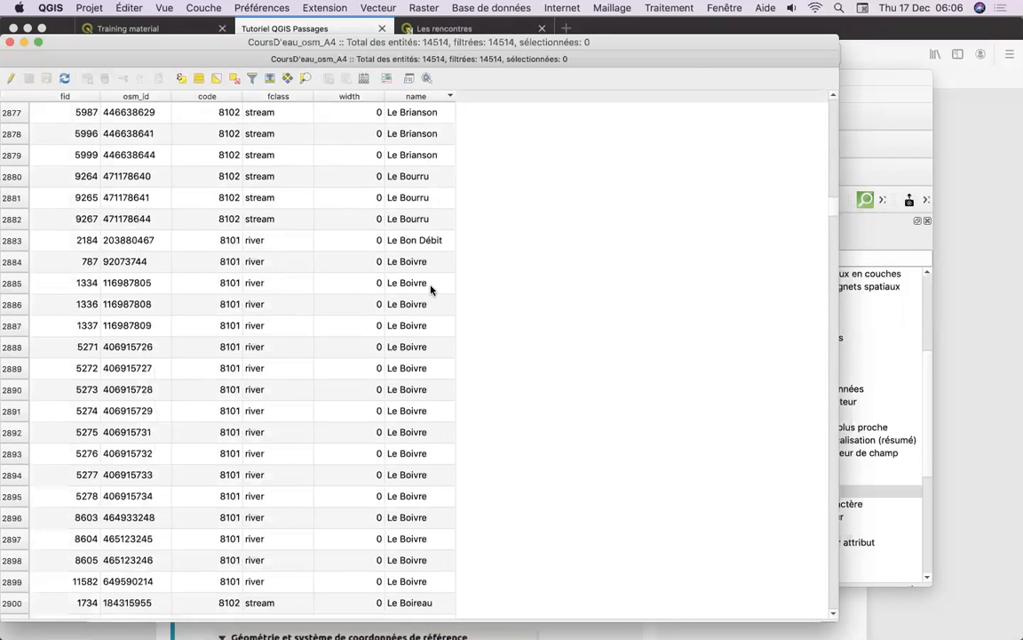
{"action": "scroll", "coordinate": [431, 289], "scroll_direction": "down", "scroll_amount": 2}
{"action": "scroll", "coordinate": [430, 289], "scroll_direction": "down", "scroll_amount": 14}
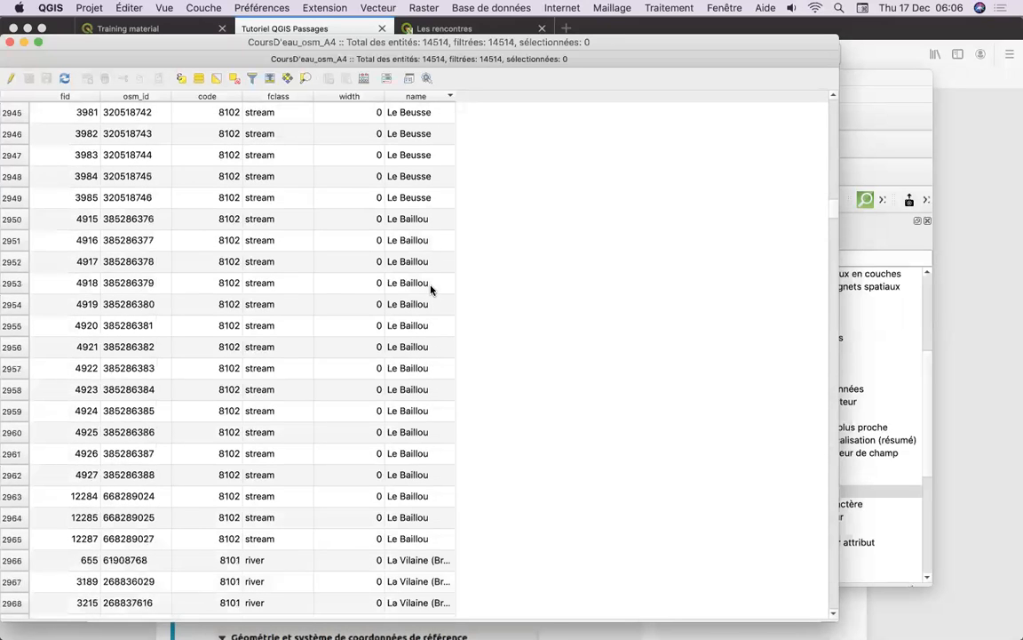
{"action": "scroll", "coordinate": [431, 288], "scroll_direction": "down", "scroll_amount": 10}
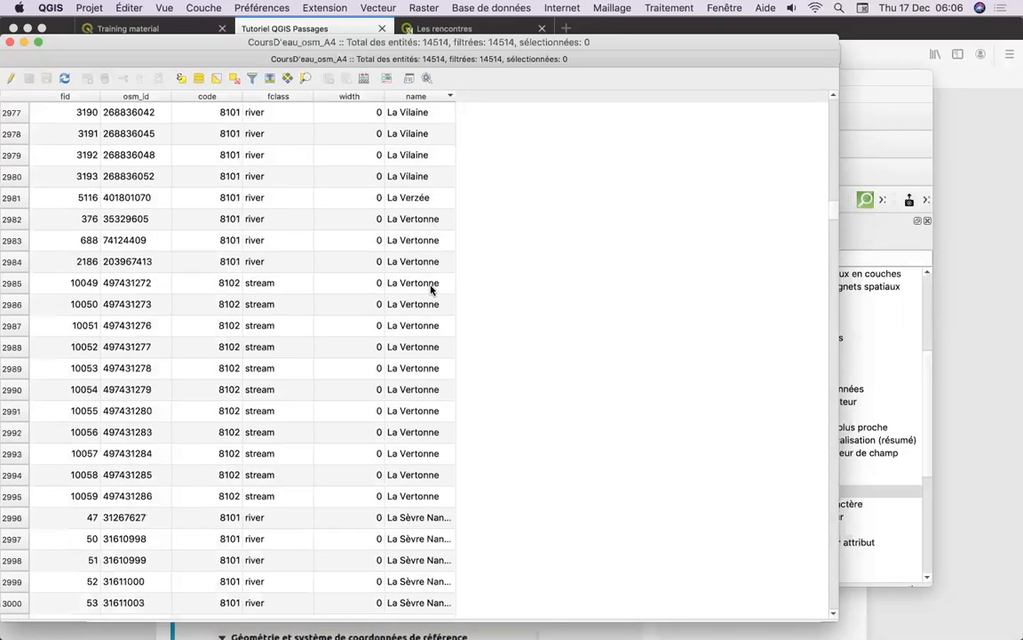
{"action": "scroll", "coordinate": [431, 289], "scroll_direction": "down", "scroll_amount": 19}
{"action": "scroll", "coordinate": [431, 289], "scroll_direction": "down", "scroll_amount": 20}
{"action": "scroll", "coordinate": [431, 289], "scroll_direction": "down", "scroll_amount": 20}
{"action": "scroll", "coordinate": [430, 289], "scroll_direction": "down", "scroll_amount": 16}
{"action": "scroll", "coordinate": [431, 289], "scroll_direction": "down", "scroll_amount": 20}
{"action": "scroll", "coordinate": [430, 289], "scroll_direction": "down", "scroll_amount": 20}
{"action": "right_click", "coordinate": [431, 289]}
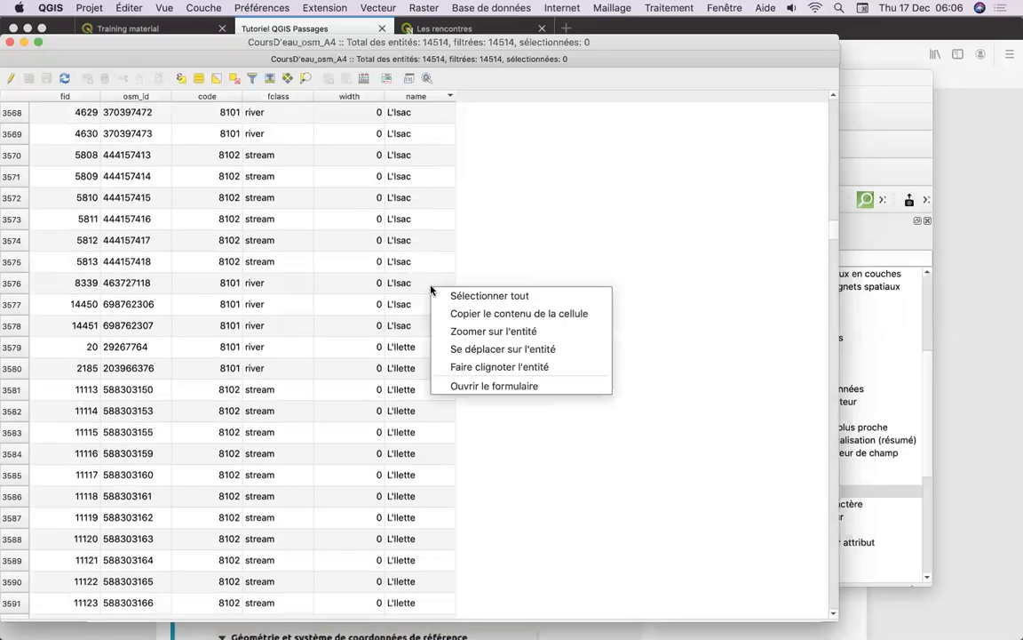
{"action": "left_click", "coordinate": [484, 296]}
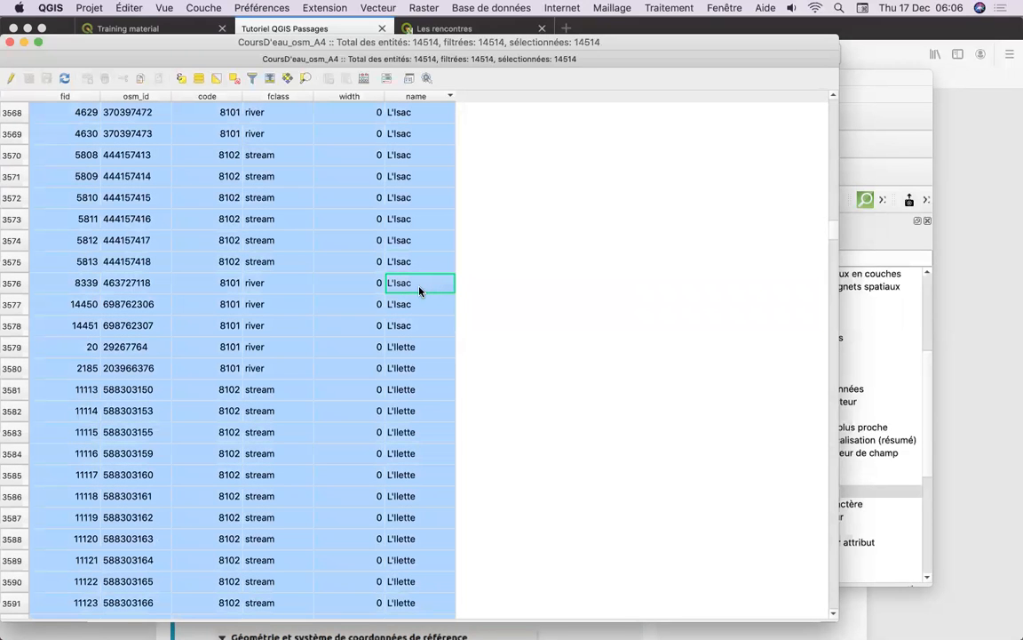
{"action": "left_click", "coordinate": [35, 281]}
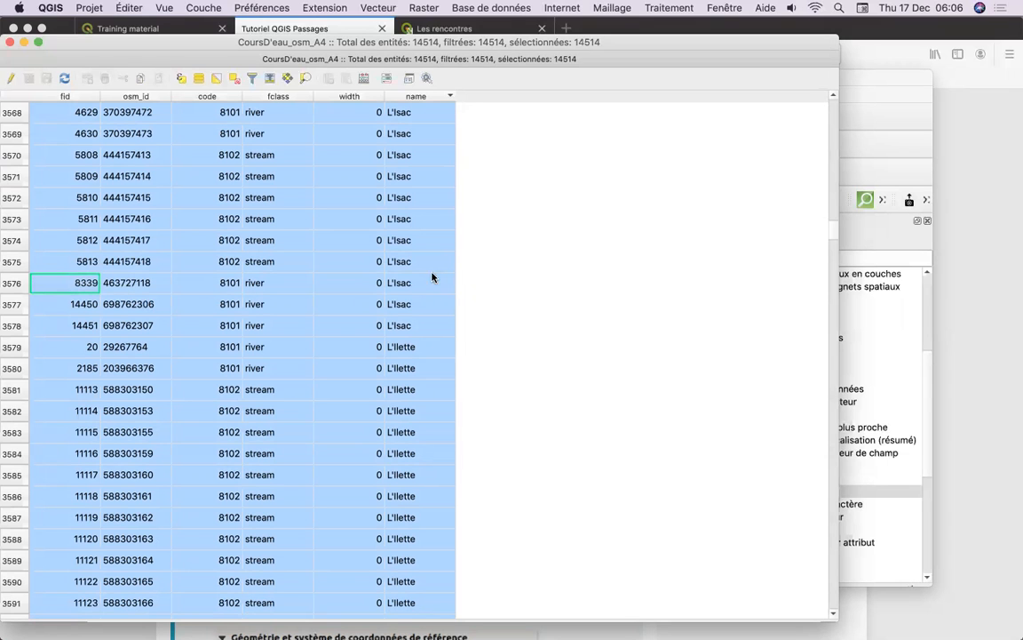
Step: Try to select the consecutive block of L'Erdre records and review which rows are included
{"action": "scroll", "coordinate": [369, 293], "scroll_direction": "down", "scroll_amount": 8}
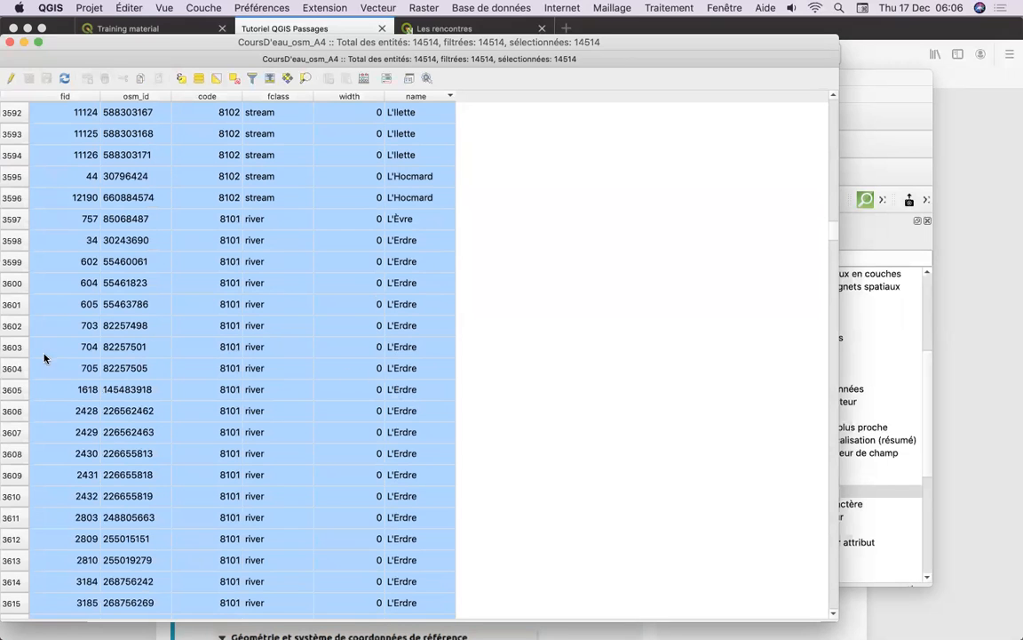
{"action": "left_click_drag", "start_coordinate": [18, 356], "coordinate": [119, 521]}
{"action": "left_click", "coordinate": [115, 481]}
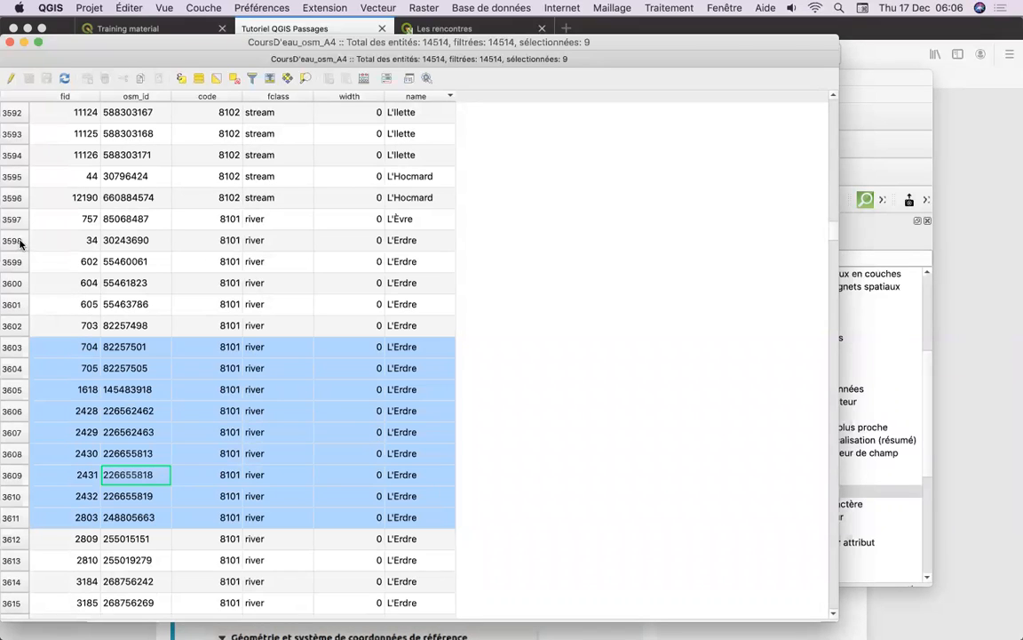
{"action": "left_click_drag", "start_coordinate": [19, 244], "coordinate": [61, 620]}
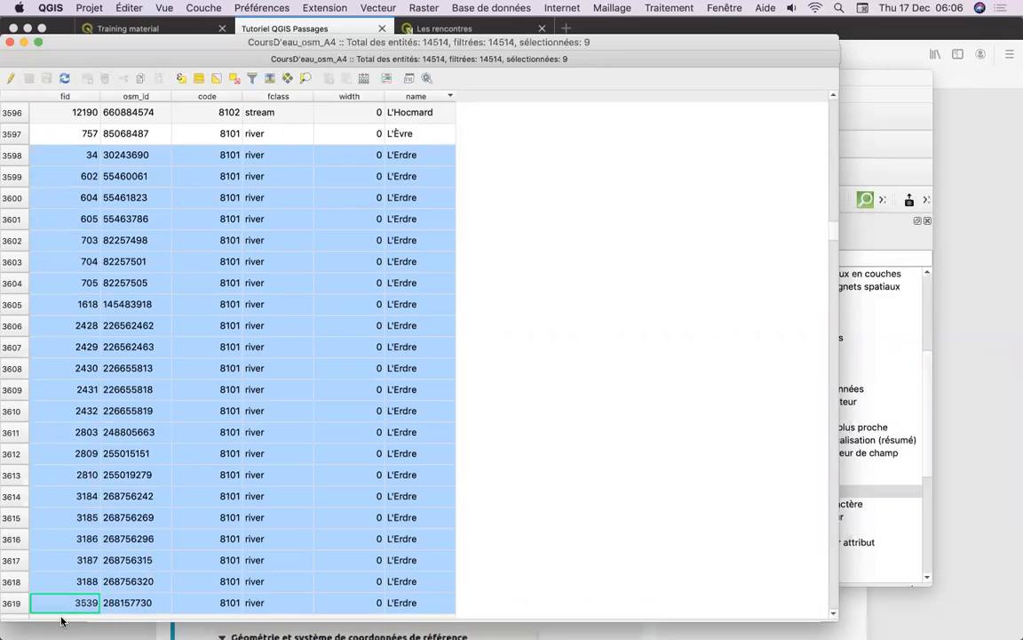
{"action": "left_click_drag", "start_coordinate": [61, 620], "coordinate": [63, 505]}
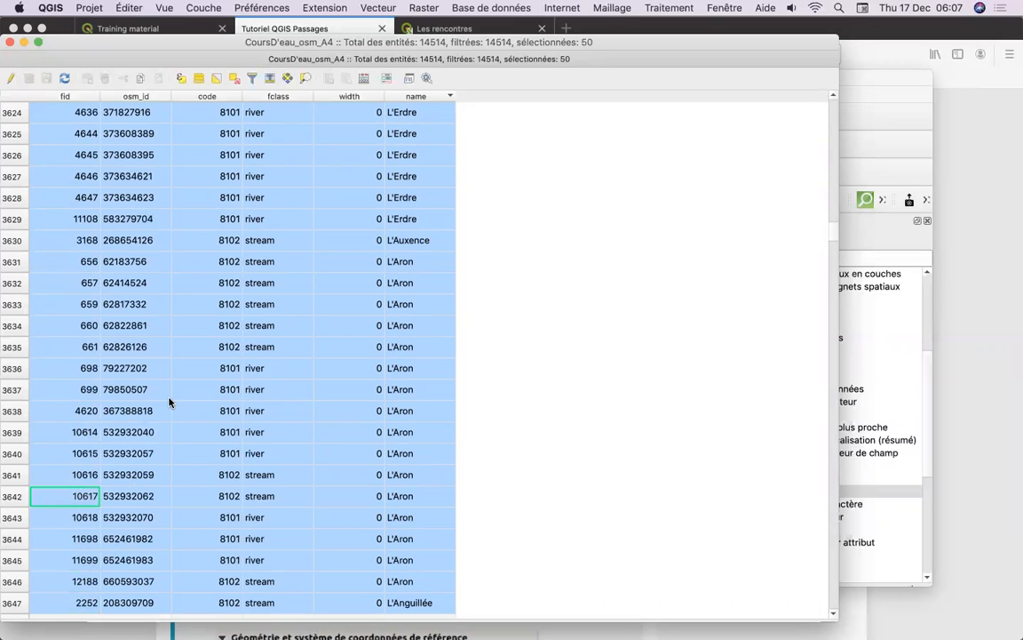
{"action": "scroll", "coordinate": [169, 402], "scroll_direction": "up", "scroll_amount": 10}
{"action": "scroll", "coordinate": [169, 402], "scroll_direction": "up", "scroll_amount": 3}
{"action": "scroll", "coordinate": [168, 403], "scroll_direction": "down", "scroll_amount": 5}
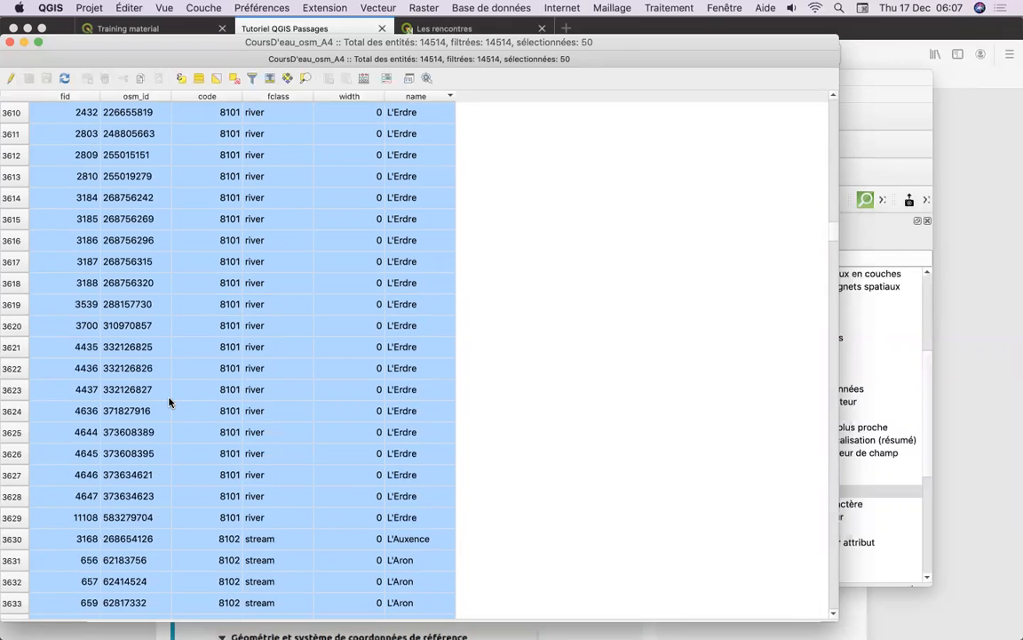
{"action": "scroll", "coordinate": [168, 402], "scroll_direction": "up", "scroll_amount": 10}
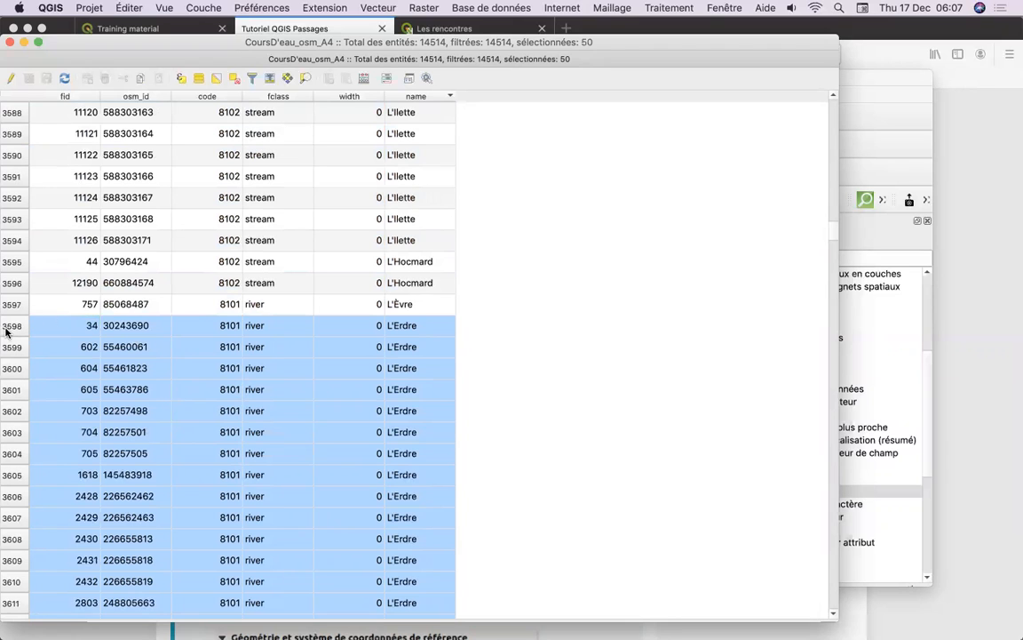
Step: Try to reselect the L'Erdre records as one block starting from row 3598
{"action": "left_click", "coordinate": [9, 326]}
{"action": "left_click_drag", "start_coordinate": [6, 327], "coordinate": [49, 579]}
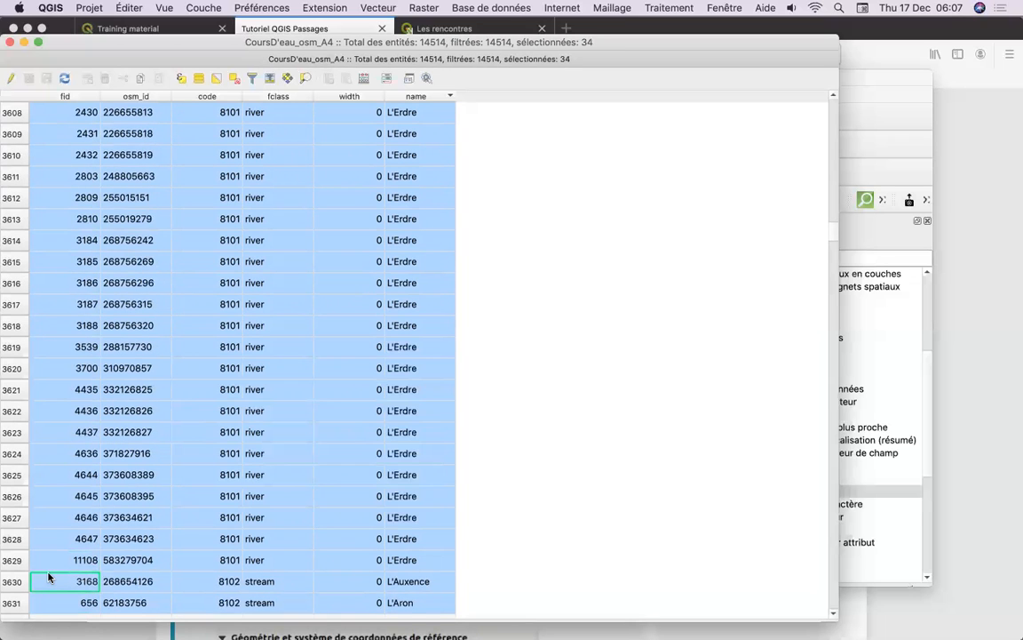
{"action": "left_click_drag", "start_coordinate": [62, 572], "coordinate": [63, 570]}
Step: Select the L'Erdre records in rows 3598 to 3627 of the sorted attribute table
{"action": "left_click", "coordinate": [17, 561]}
{"action": "scroll", "coordinate": [131, 533], "scroll_direction": "up", "scroll_amount": 5}
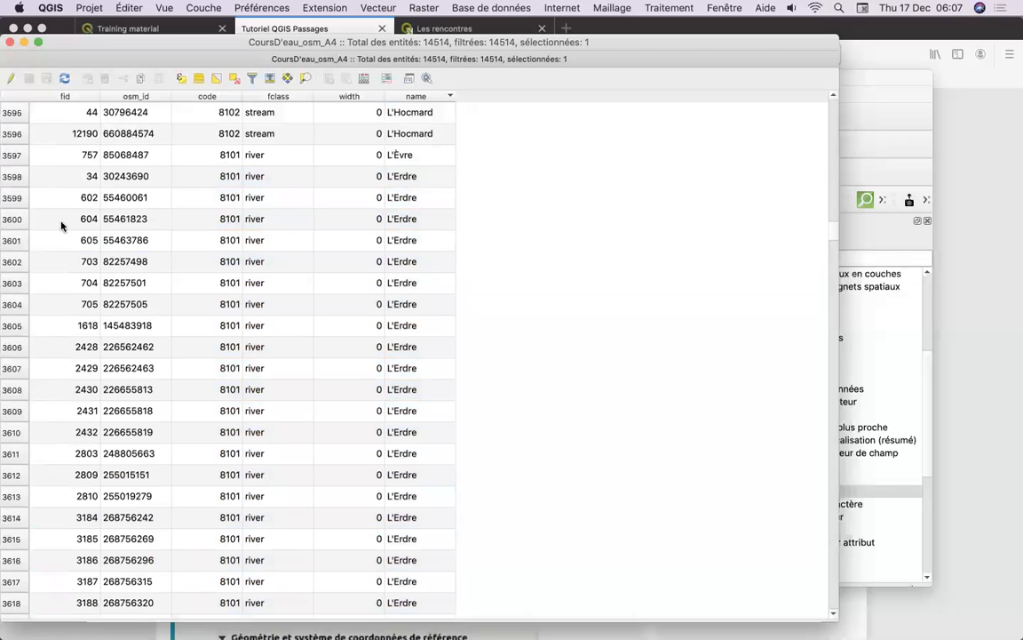
{"action": "left_click_drag", "start_coordinate": [49, 176], "coordinate": [47, 608]}
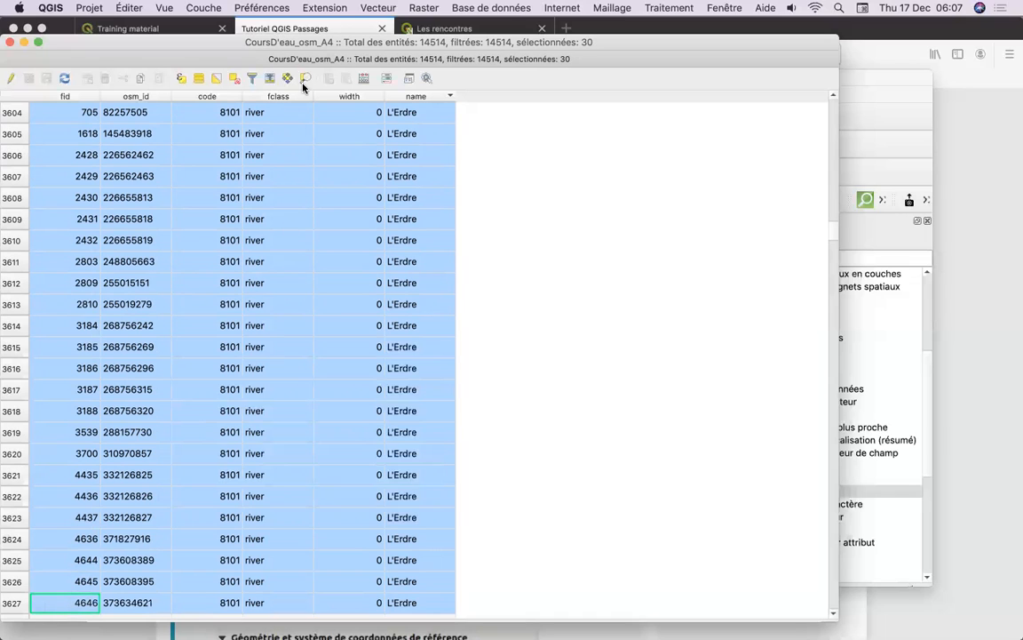
Step: Check the CoursD'eau_osm_A4 layer in the main project window, and return to its attribute table
{"action": "left_click", "coordinate": [877, 364]}
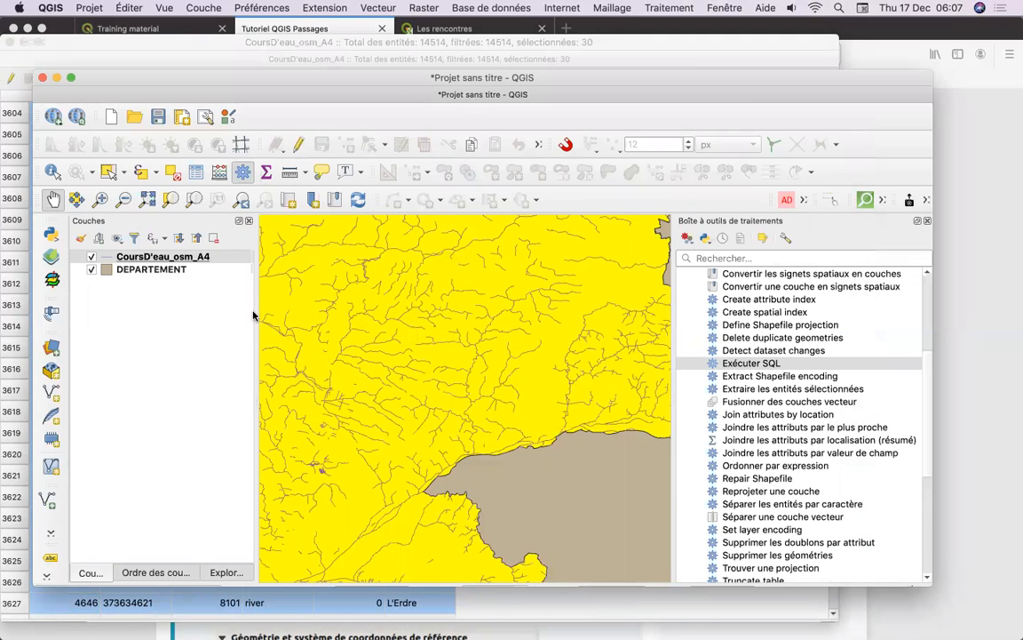
{"action": "left_click", "coordinate": [163, 257]}
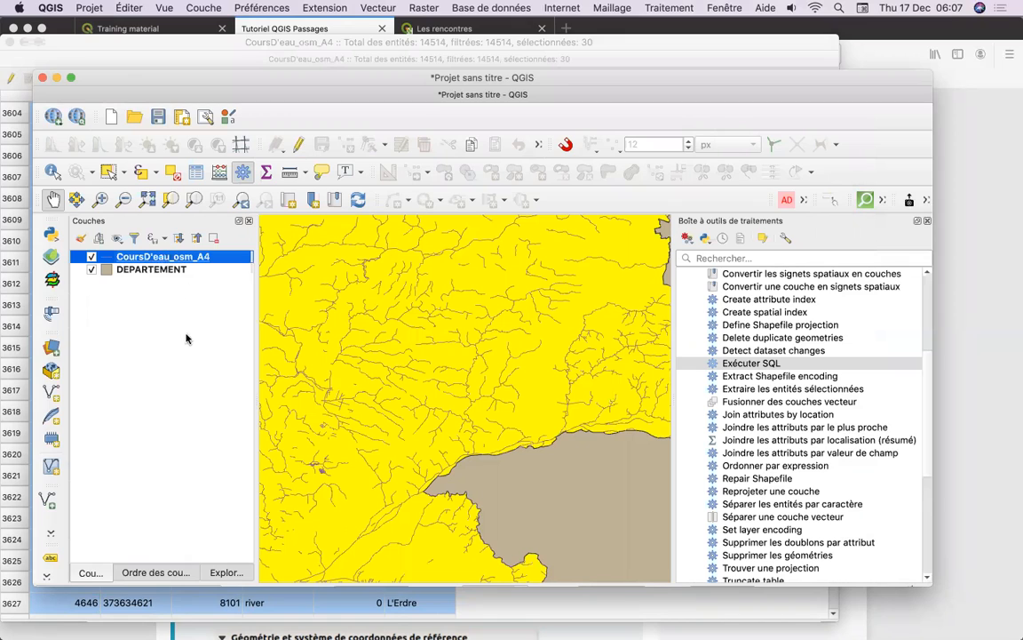
{"action": "left_click", "coordinate": [359, 573]}
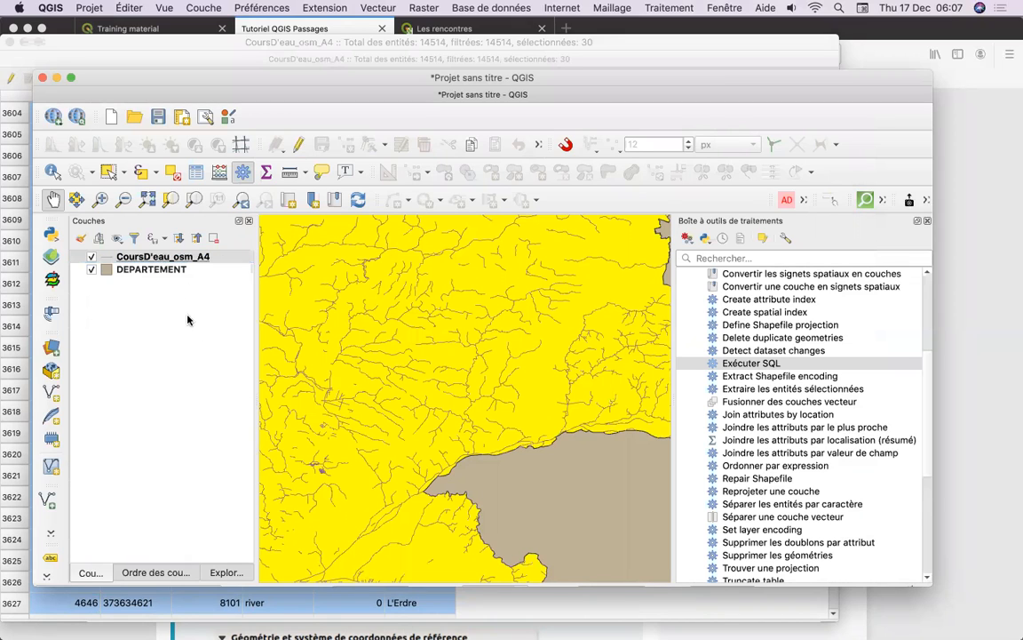
{"action": "left_click", "coordinate": [178, 260]}
{"action": "left_click", "coordinate": [351, 609]}
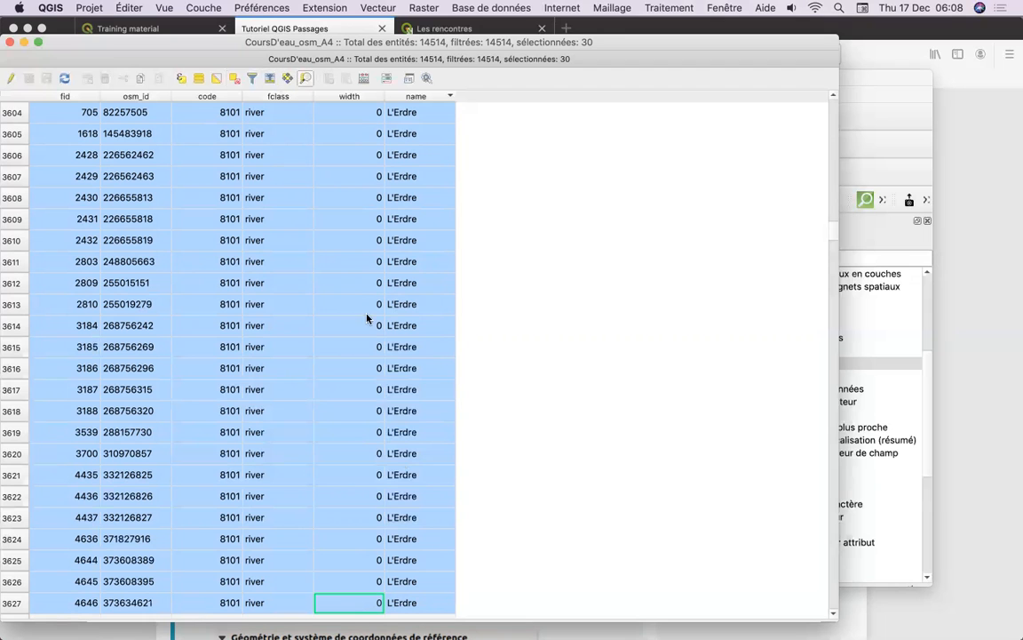
Step: Examine the highlighted features on the map, from the inland watercourses to the coast, and return to the attribute table
{"action": "left_click", "coordinate": [859, 445]}
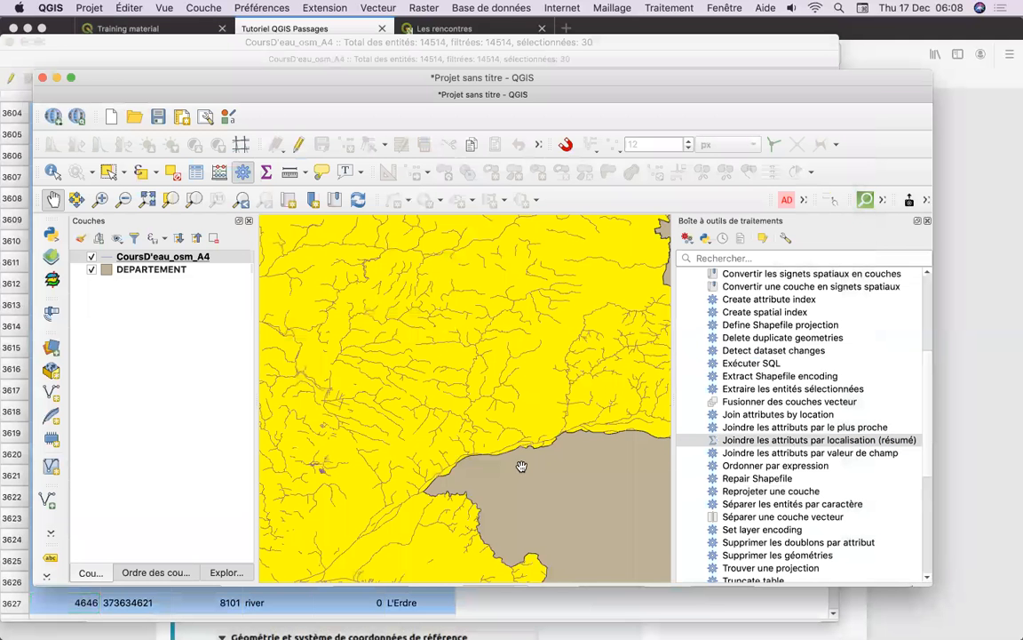
{"action": "scroll", "coordinate": [437, 463], "scroll_direction": "down", "scroll_amount": 2}
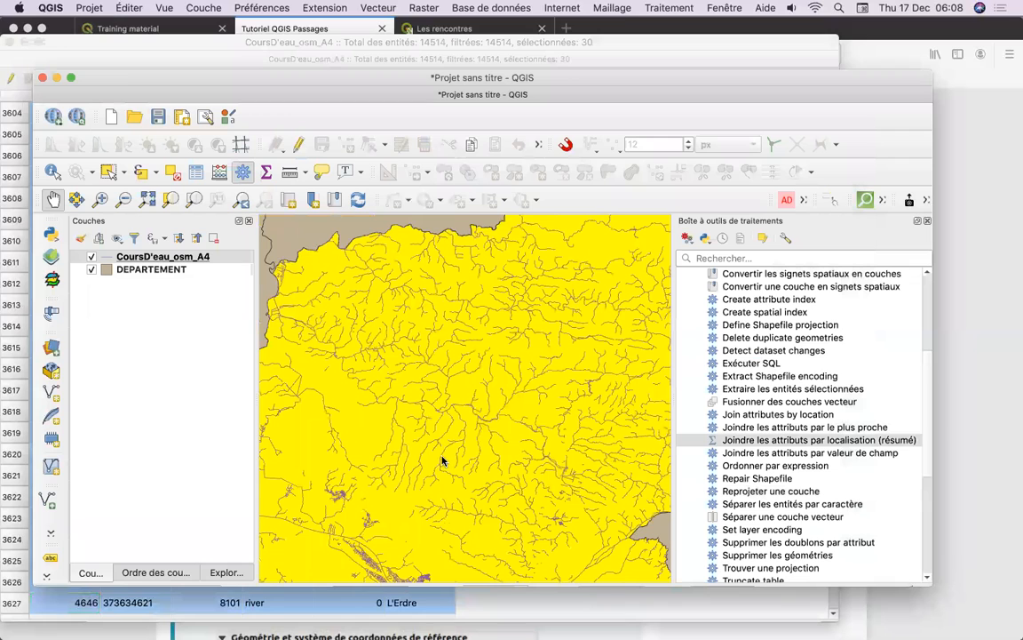
{"action": "left_click_drag", "start_coordinate": [434, 459], "coordinate": [466, 403]}
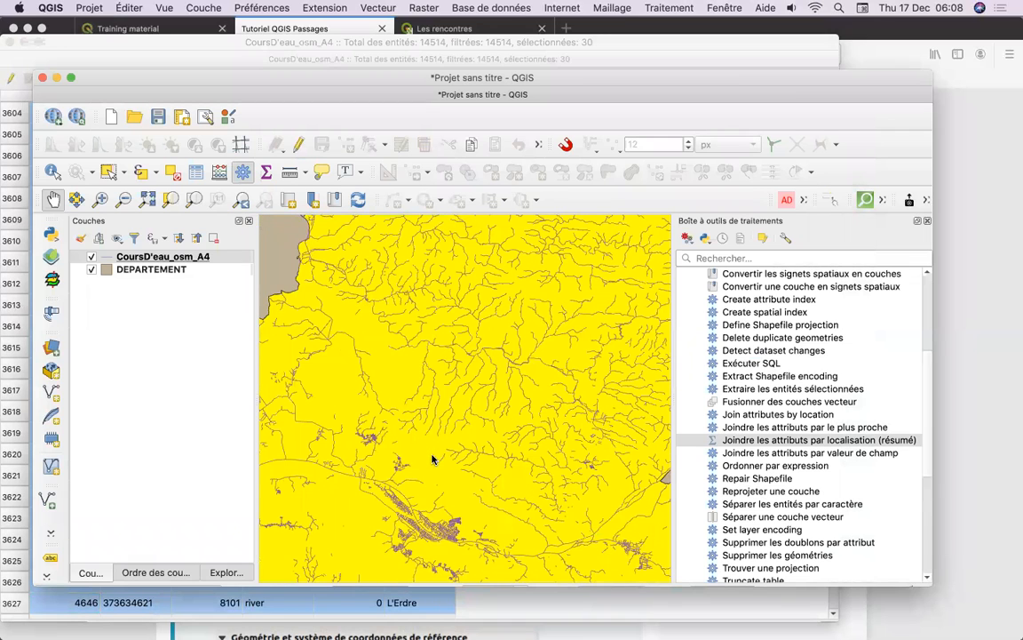
{"action": "scroll", "coordinate": [433, 459], "scroll_direction": "down", "scroll_amount": 3}
{"action": "scroll", "coordinate": [432, 455], "scroll_direction": "down", "scroll_amount": 2}
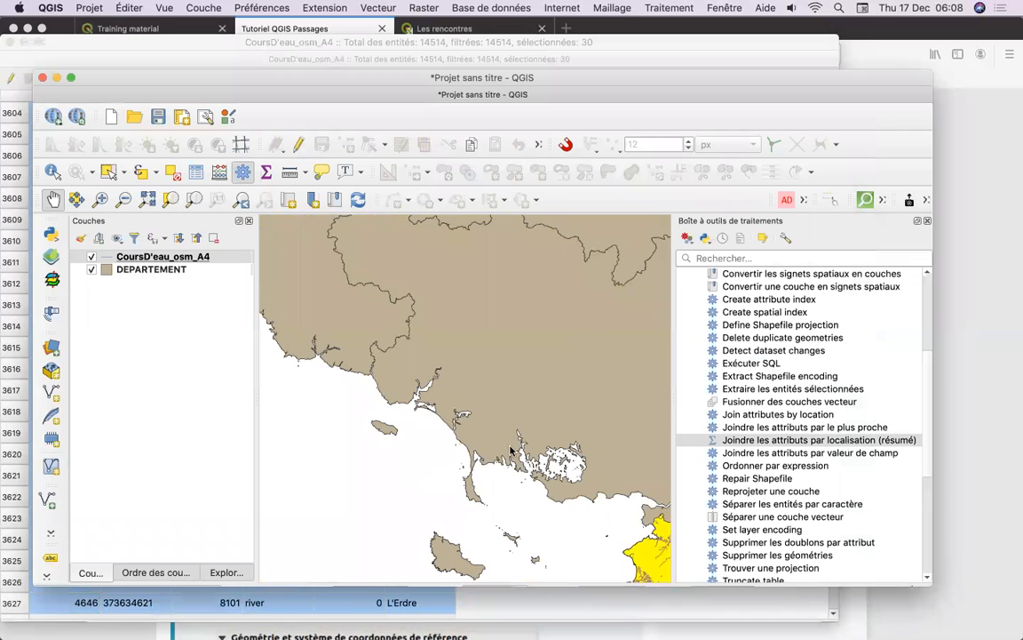
{"action": "left_click_drag", "start_coordinate": [562, 466], "coordinate": [316, 353]}
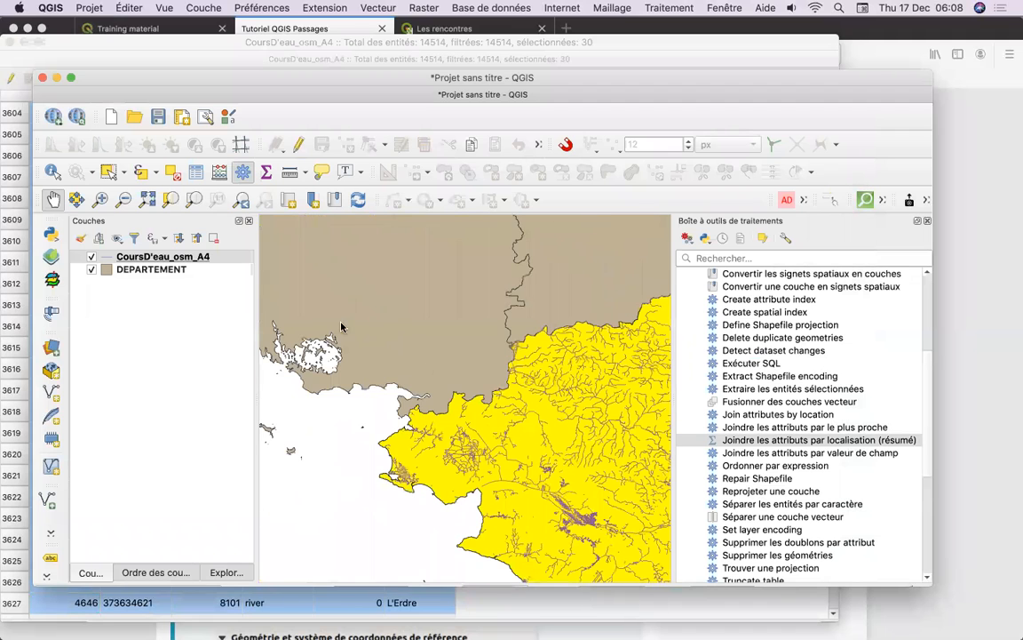
{"action": "left_click_drag", "start_coordinate": [448, 351], "coordinate": [396, 297]}
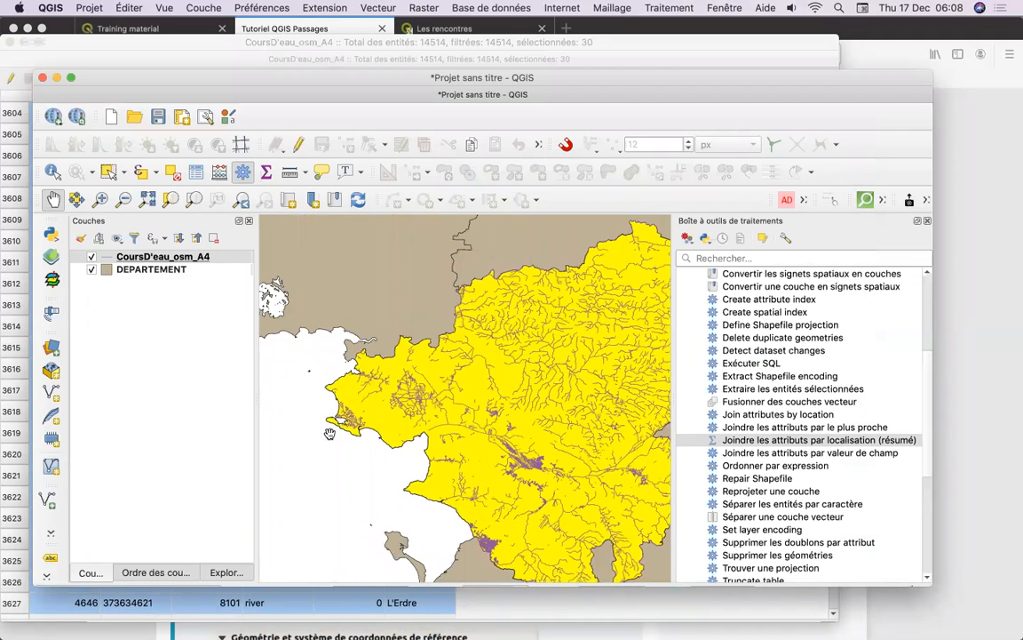
{"action": "left_click", "coordinate": [250, 603]}
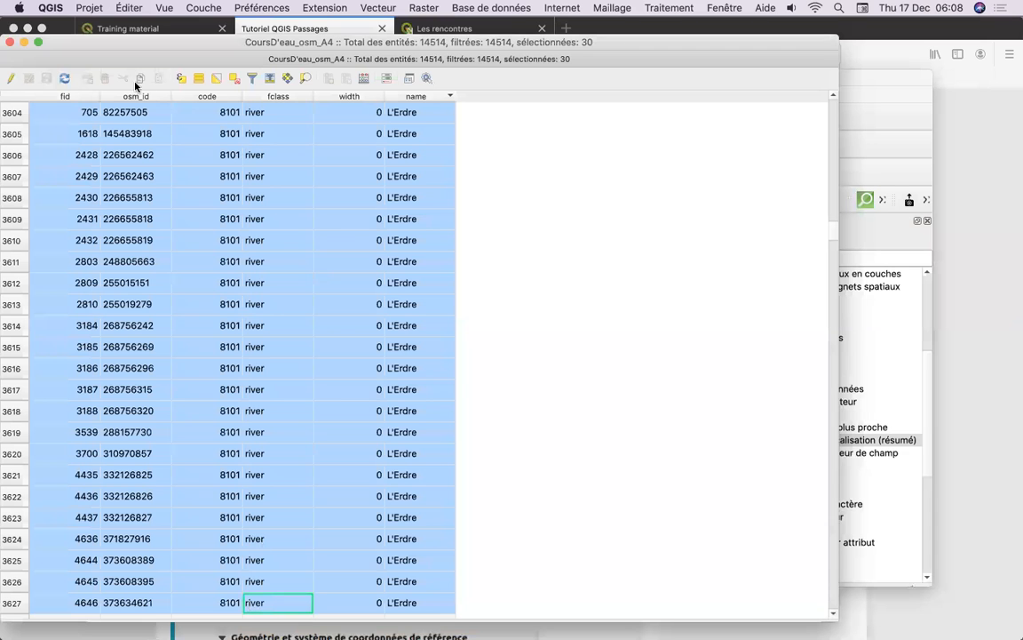
Step: Close the attribute table and deselect the features in all layers
{"action": "left_click", "coordinate": [9, 42]}
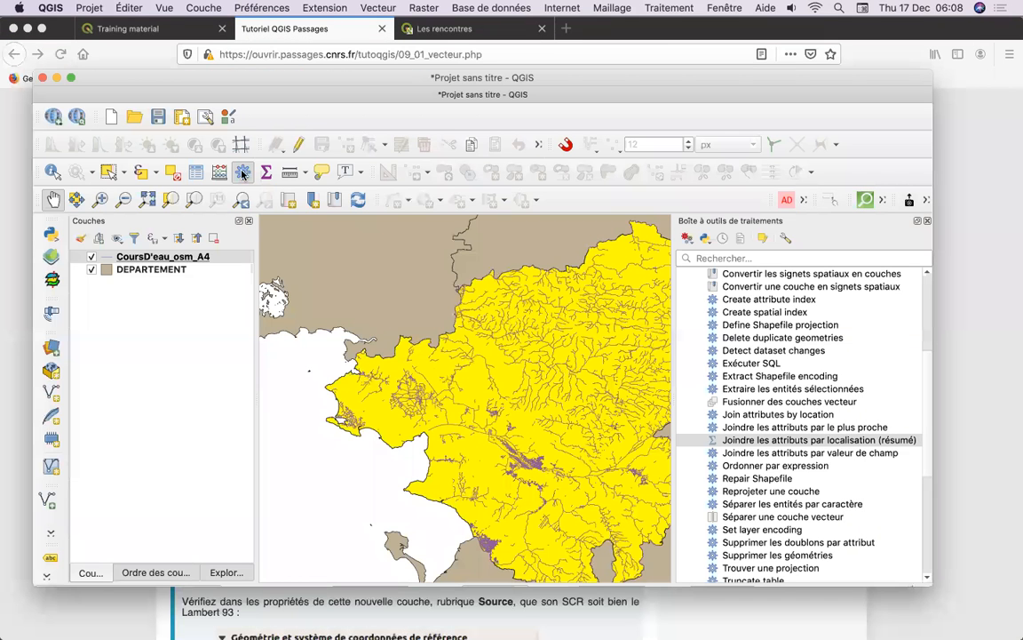
{"action": "left_click", "coordinate": [436, 373]}
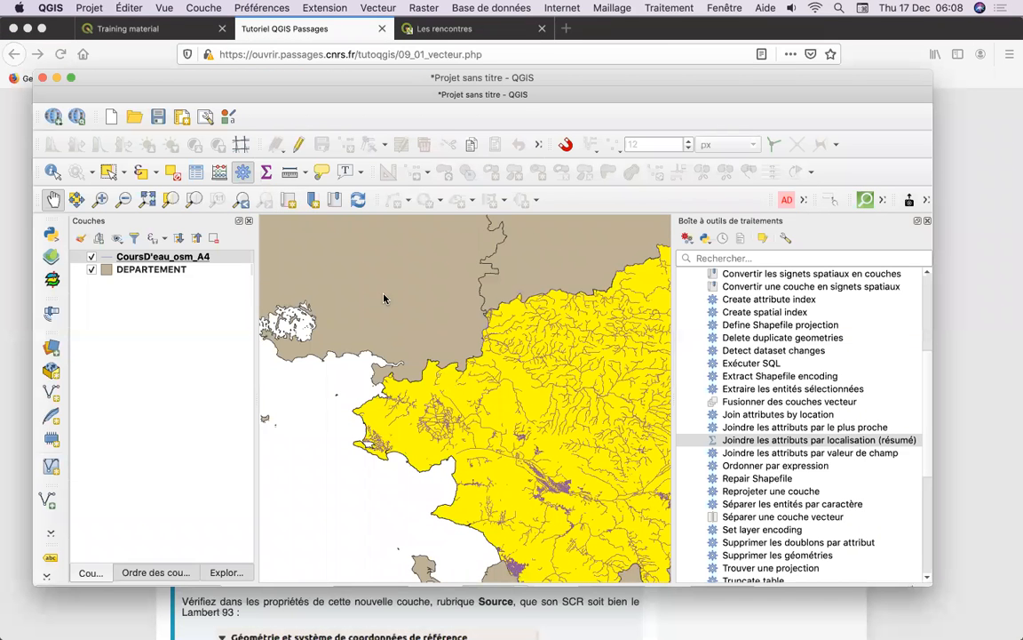
{"action": "left_click", "coordinate": [171, 177]}
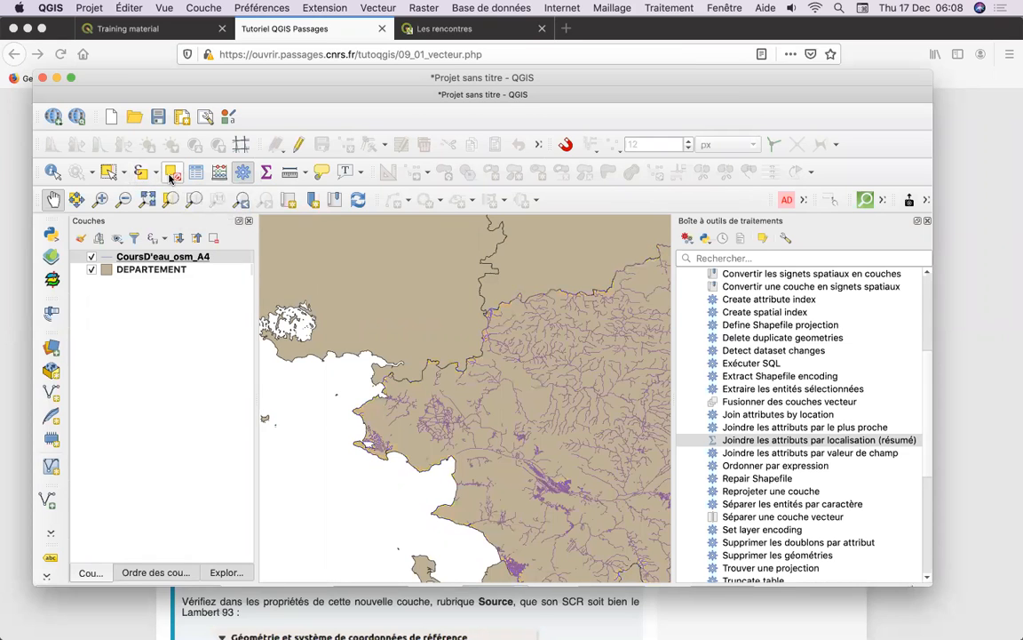
Step: Open the CoursD'eau_osm_A4 attribute table, sort it by name in descending order, and go to the L'Erdre records
{"action": "left_click", "coordinate": [165, 258]}
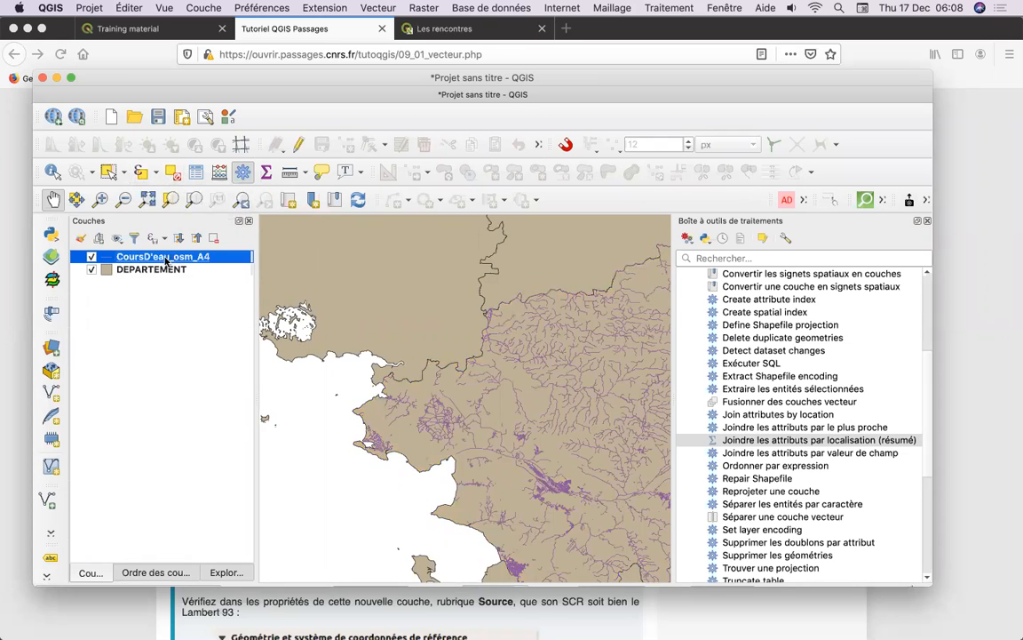
{"action": "left_click", "coordinate": [196, 173]}
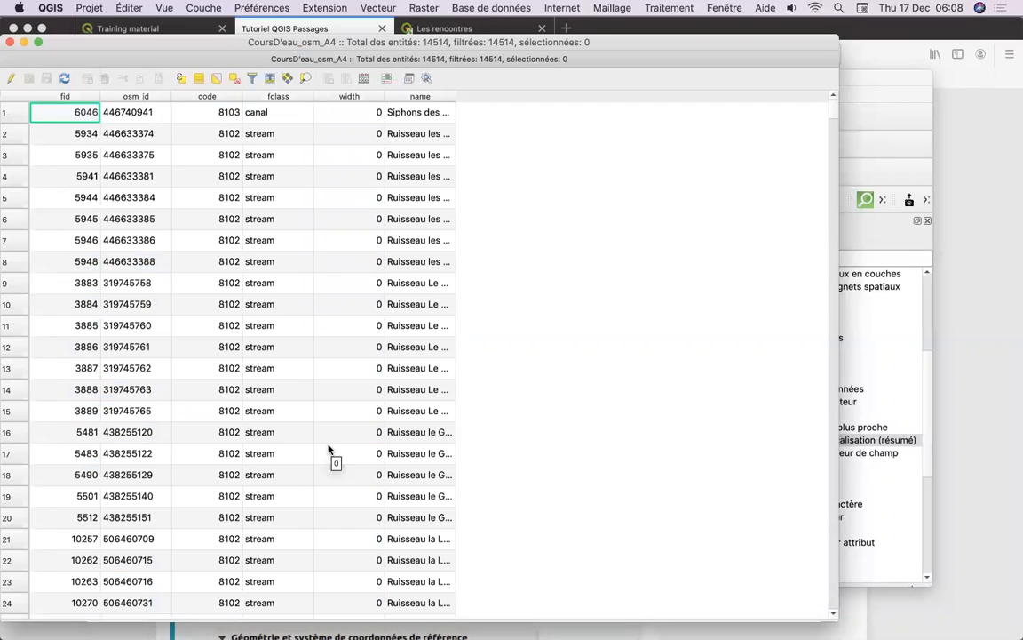
{"action": "scroll", "coordinate": [342, 403], "scroll_direction": "down", "scroll_amount": 2}
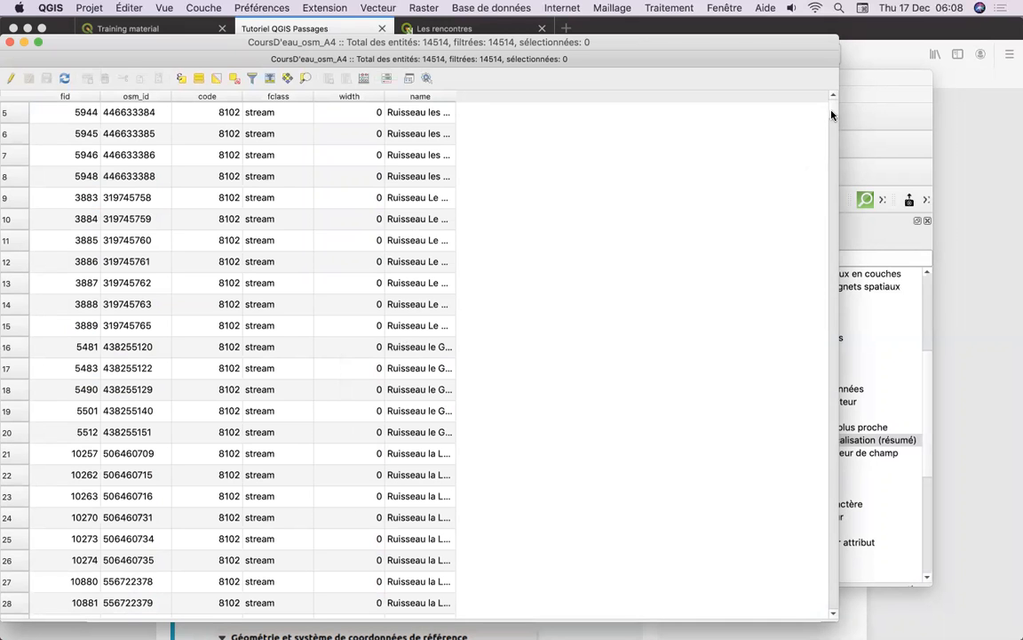
{"action": "left_click_drag", "start_coordinate": [832, 115], "coordinate": [571, 19]}
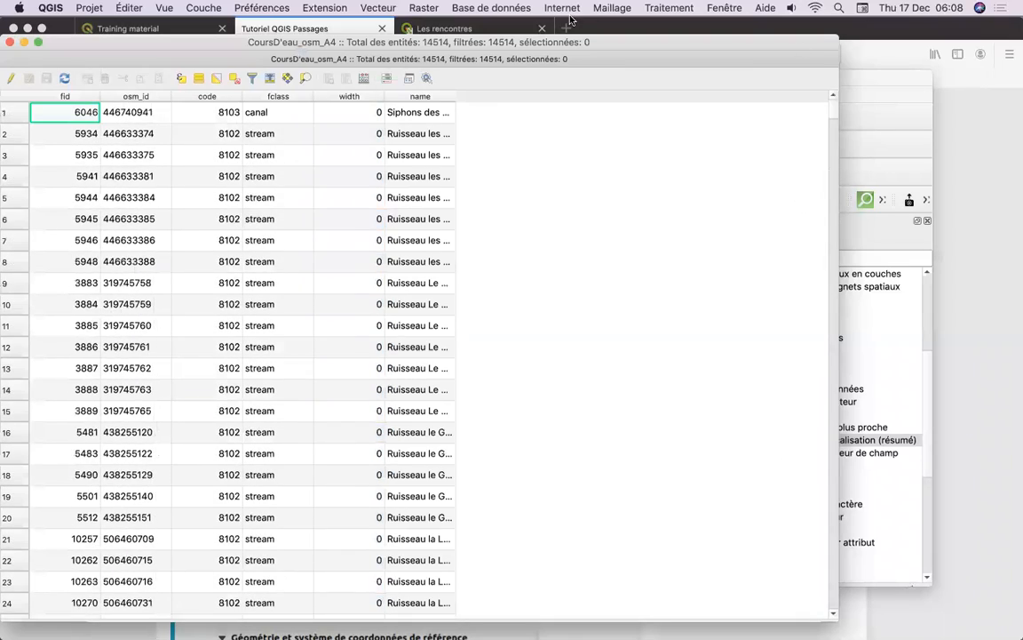
{"action": "left_click", "coordinate": [411, 98]}
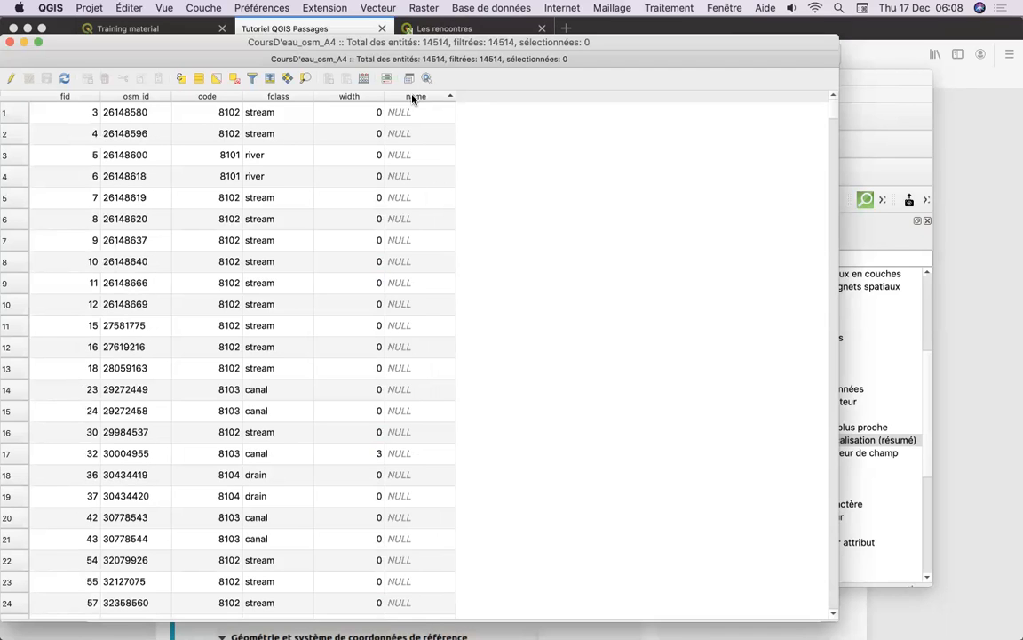
{"action": "left_click", "coordinate": [413, 97]}
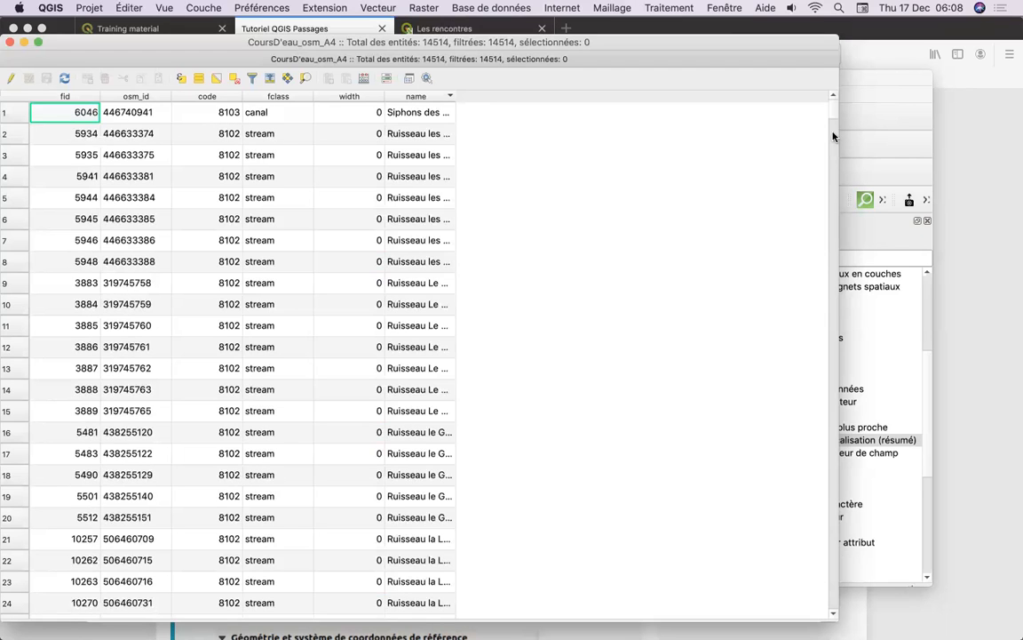
{"action": "left_click_drag", "start_coordinate": [827, 126], "coordinate": [825, 237]}
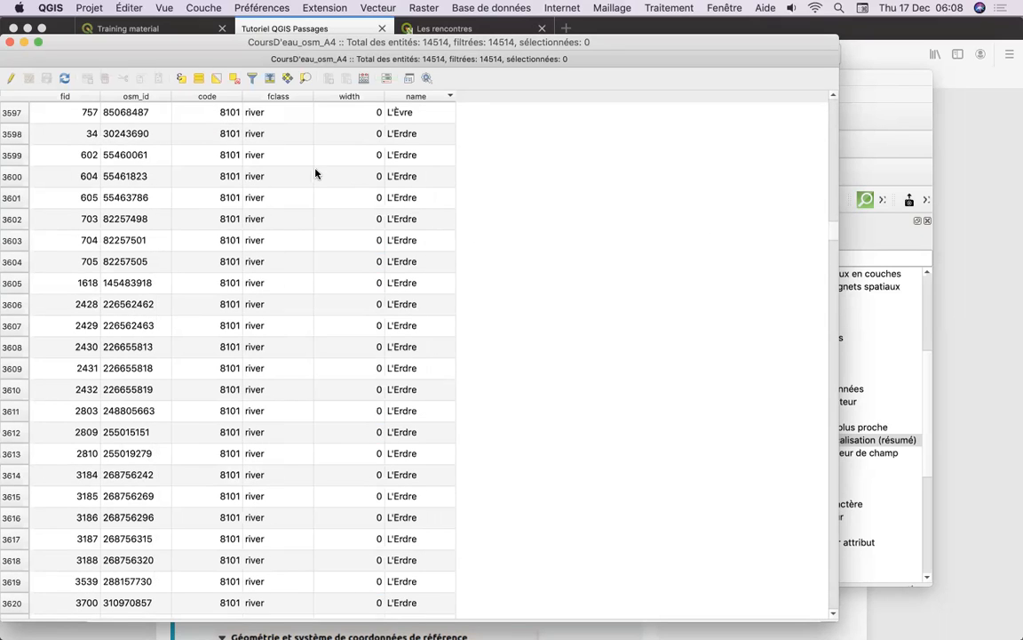
Step: Try to select the block of L'Erdre records downward from row 3598
{"action": "left_click", "coordinate": [13, 159]}
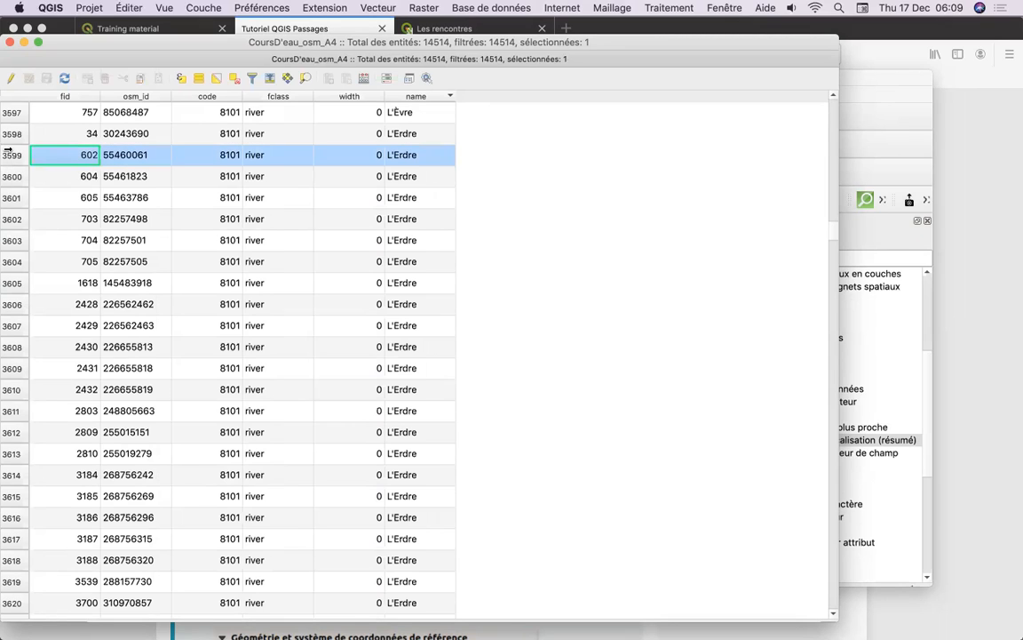
{"action": "left_click", "coordinate": [8, 133], "text": "shift"}
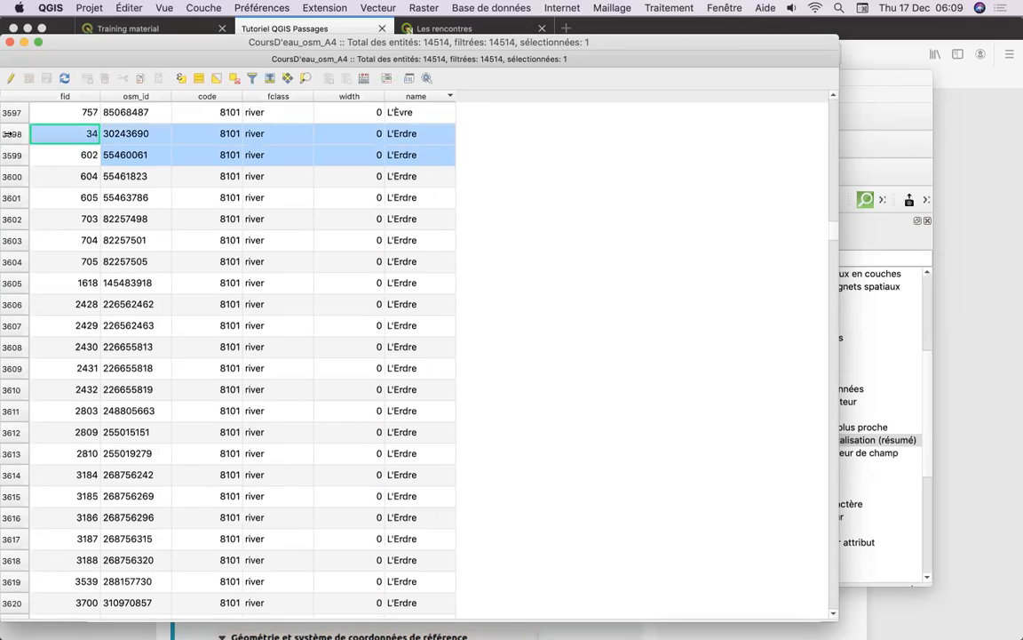
{"action": "left_click", "coordinate": [8, 133]}
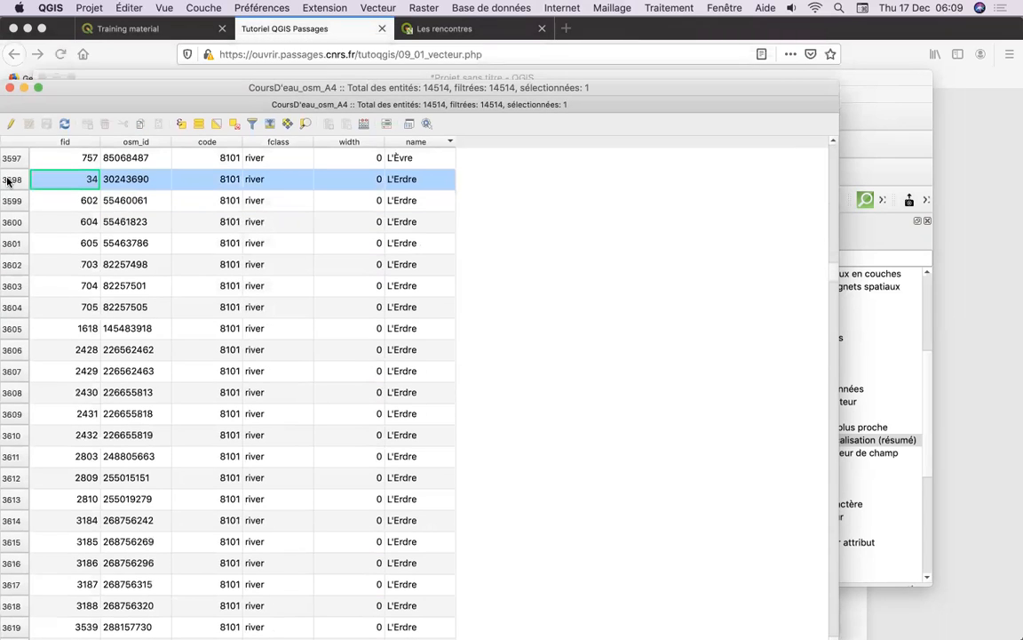
{"action": "left_click_drag", "start_coordinate": [8, 180], "coordinate": [59, 552]}
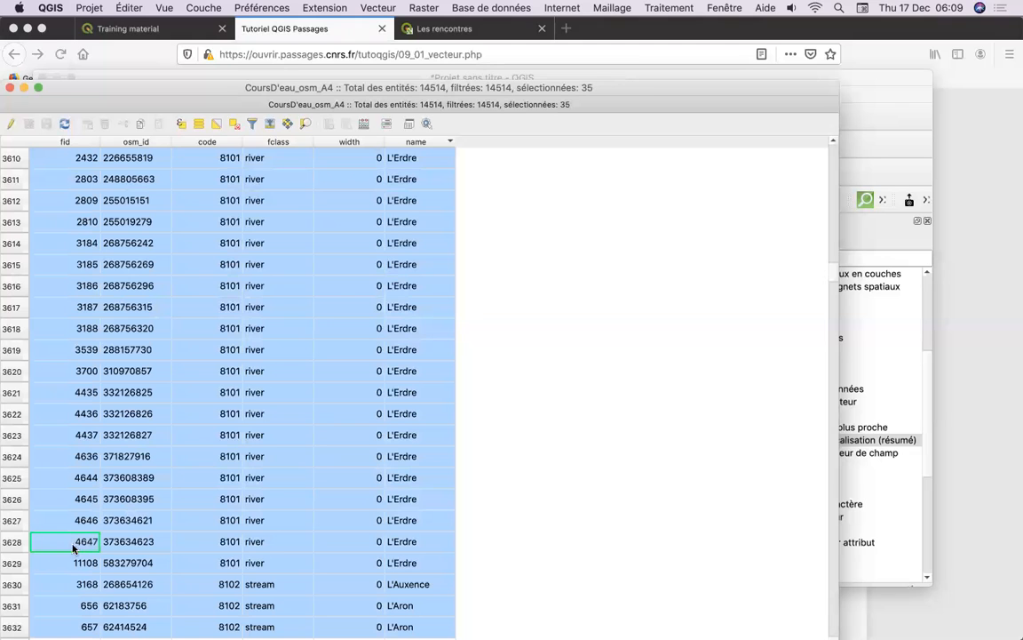
Step: Select the L'Erdre records from row 3629 back up to row 3603, and show the selection on the map
{"action": "left_click", "coordinate": [18, 542]}
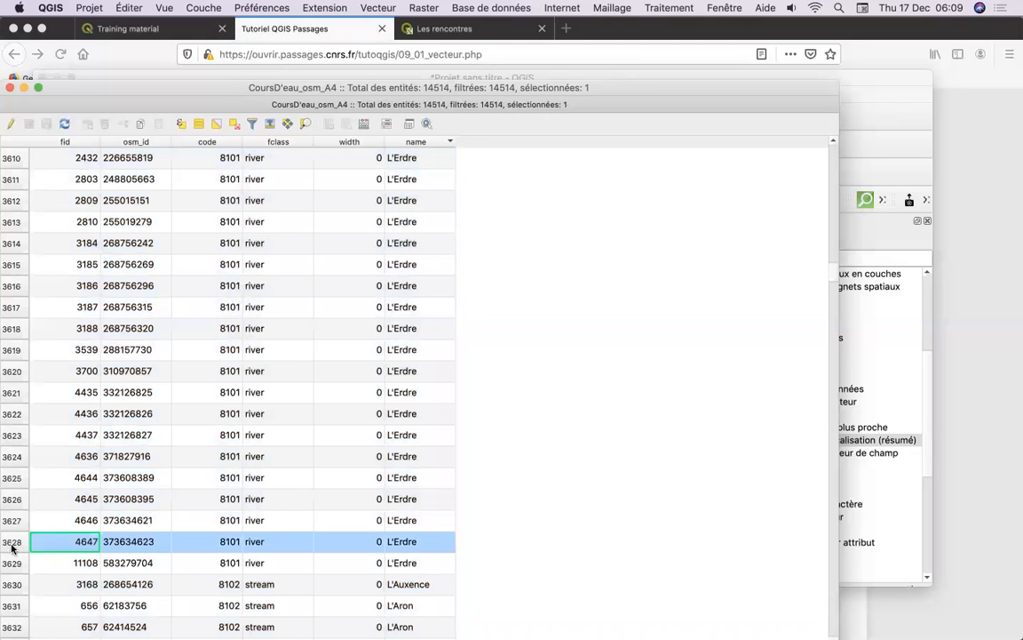
{"action": "left_click_drag", "start_coordinate": [6, 566], "coordinate": [27, 202]}
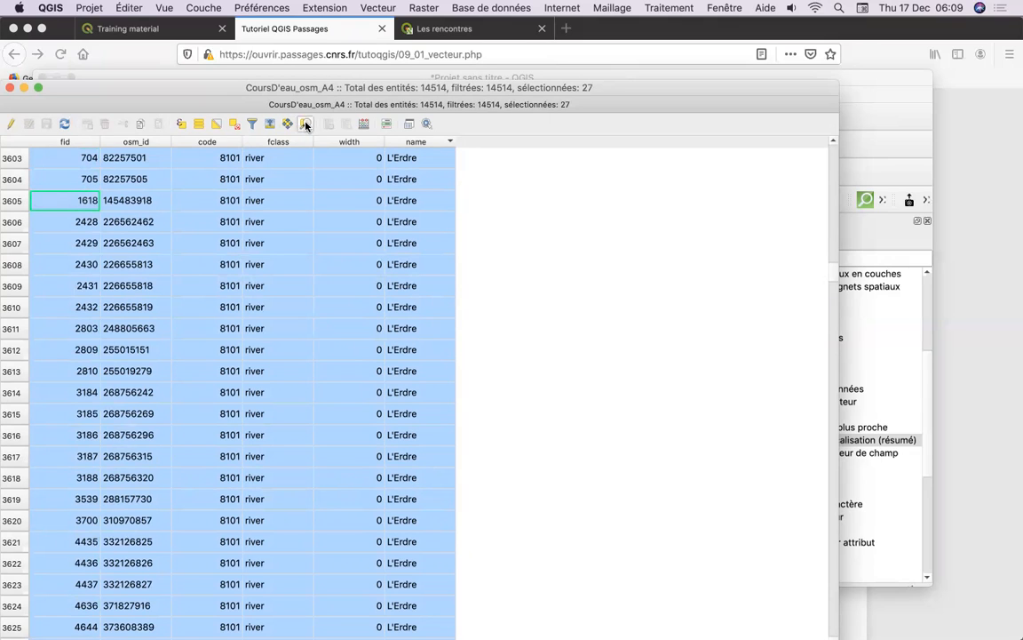
{"action": "left_click", "coordinate": [869, 237]}
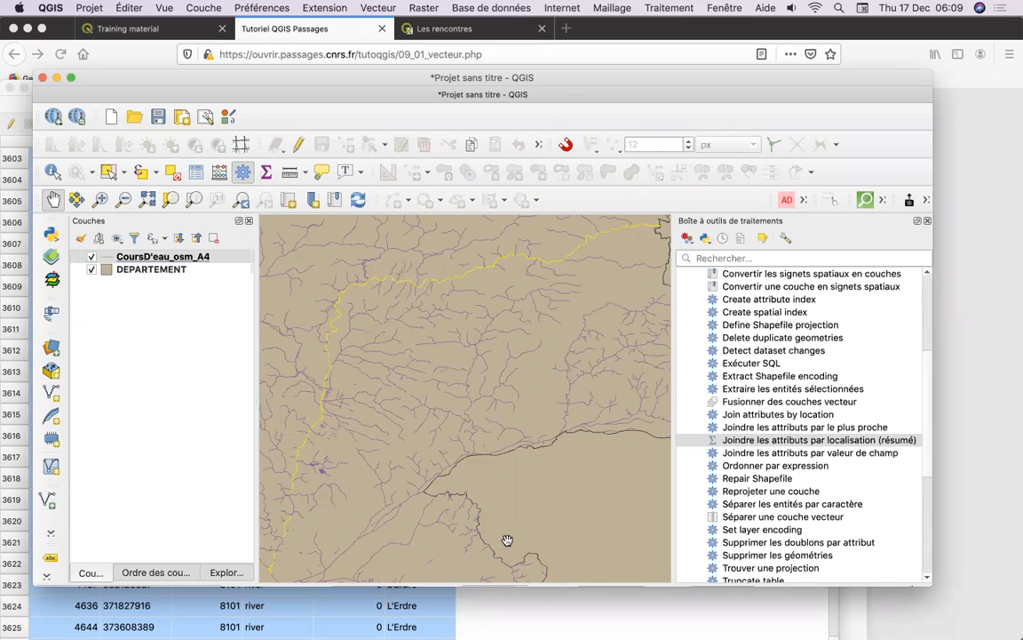
Step: Switch to the QGIS tutorial in Firefox and read the Tampon settings for the buffer zone around the Erdre
{"action": "left_click", "coordinate": [858, 620]}
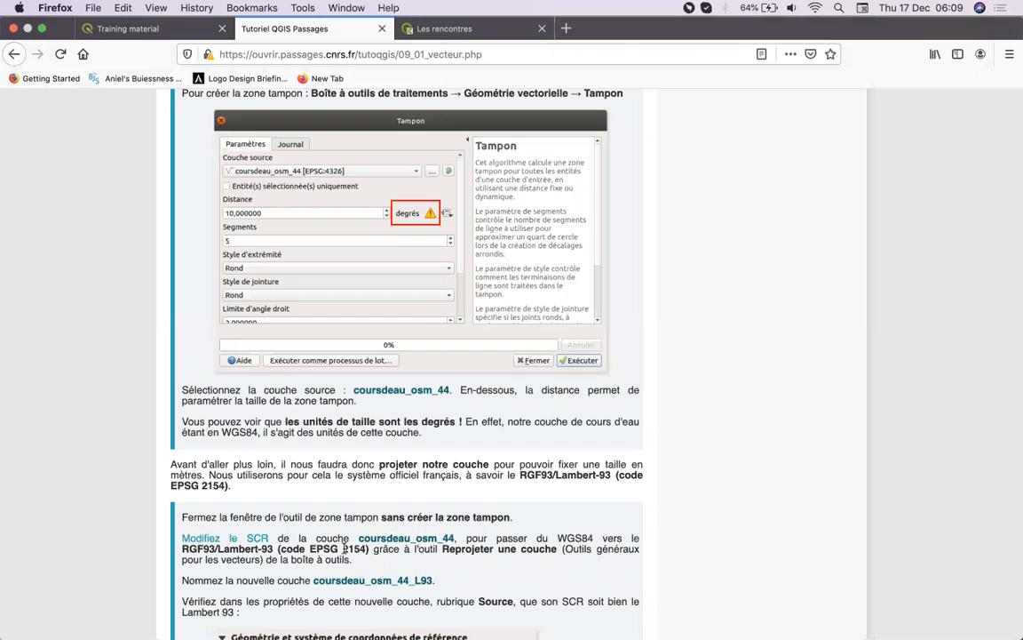
{"action": "scroll", "coordinate": [345, 547], "scroll_direction": "down", "scroll_amount": 6}
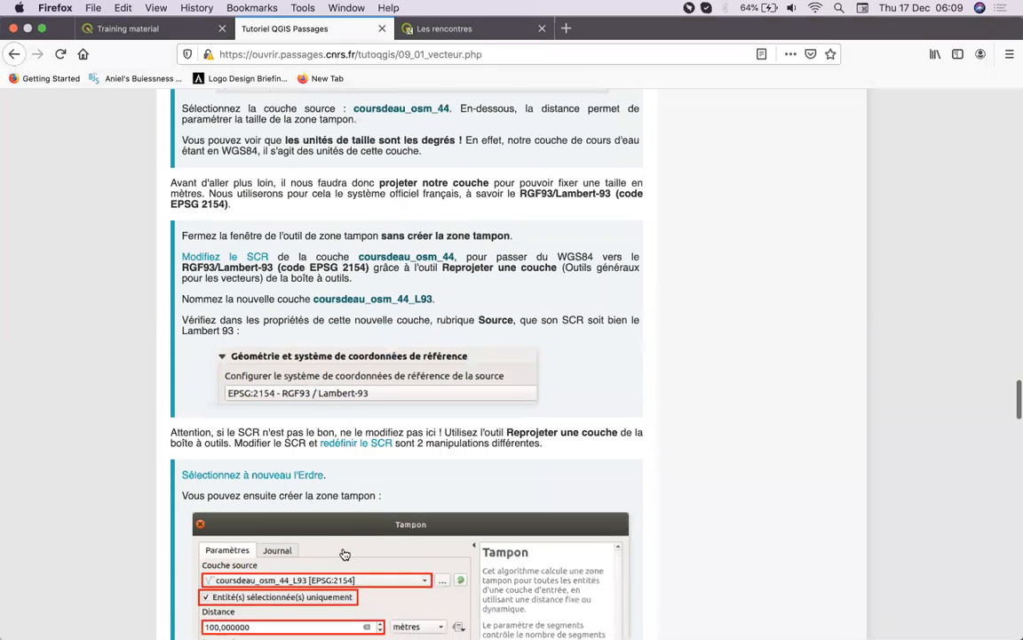
{"action": "scroll", "coordinate": [345, 555], "scroll_direction": "down", "scroll_amount": 4}
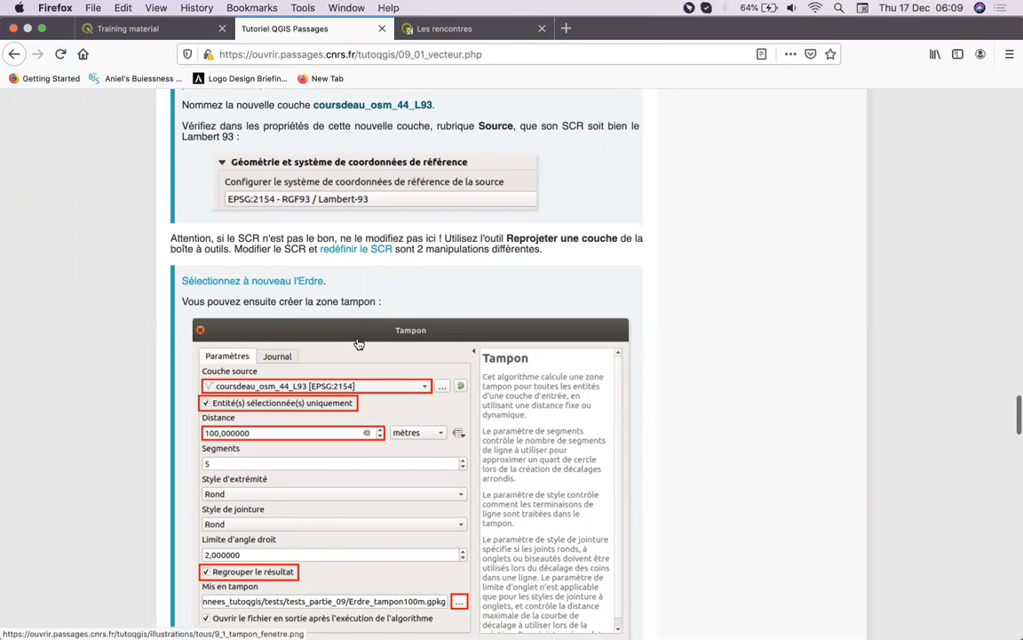
{"action": "scroll", "coordinate": [358, 285], "scroll_direction": "down", "scroll_amount": 2}
{"action": "scroll", "coordinate": [358, 344], "scroll_direction": "down", "scroll_amount": 6}
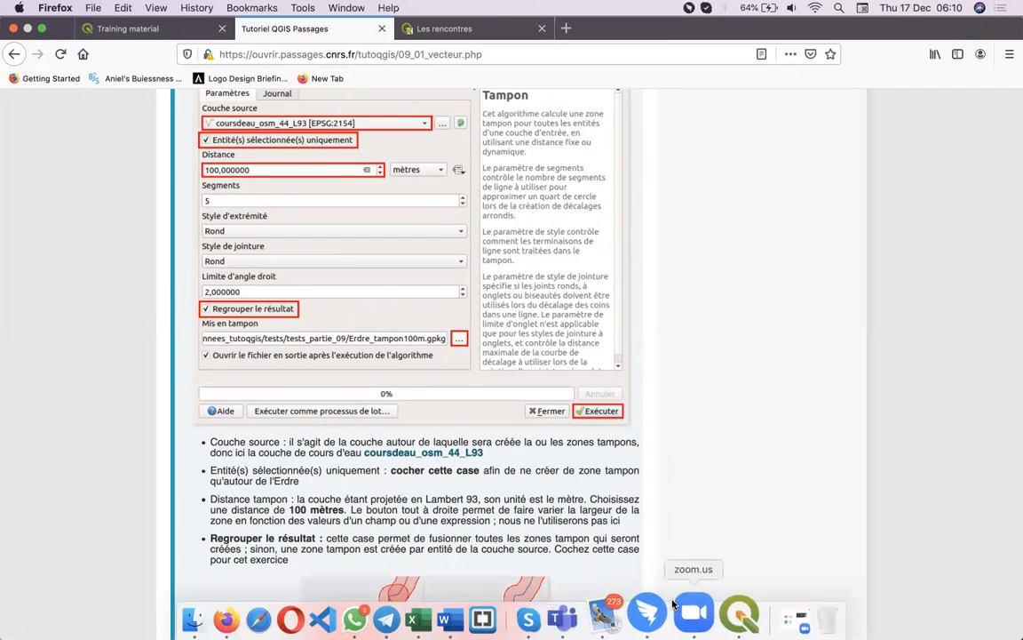
Step: Switch back to QGIS, search the processing toolbox for "ta", and open the Tampon tool
{"action": "left_click", "coordinate": [720, 615]}
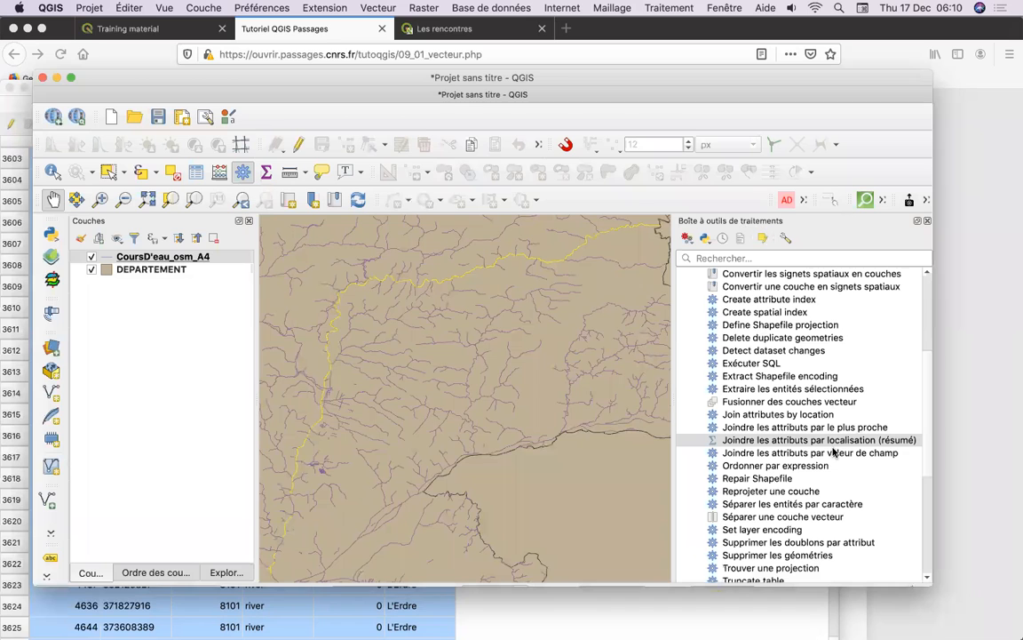
{"action": "left_click_drag", "start_coordinate": [927, 475], "coordinate": [921, 333]}
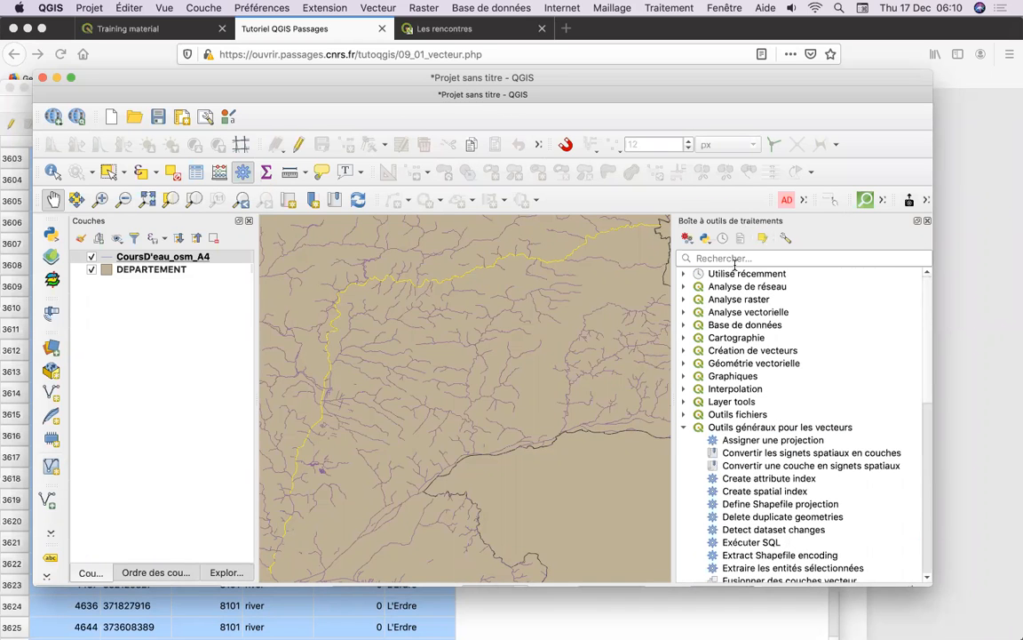
{"action": "type", "text": "ta"}
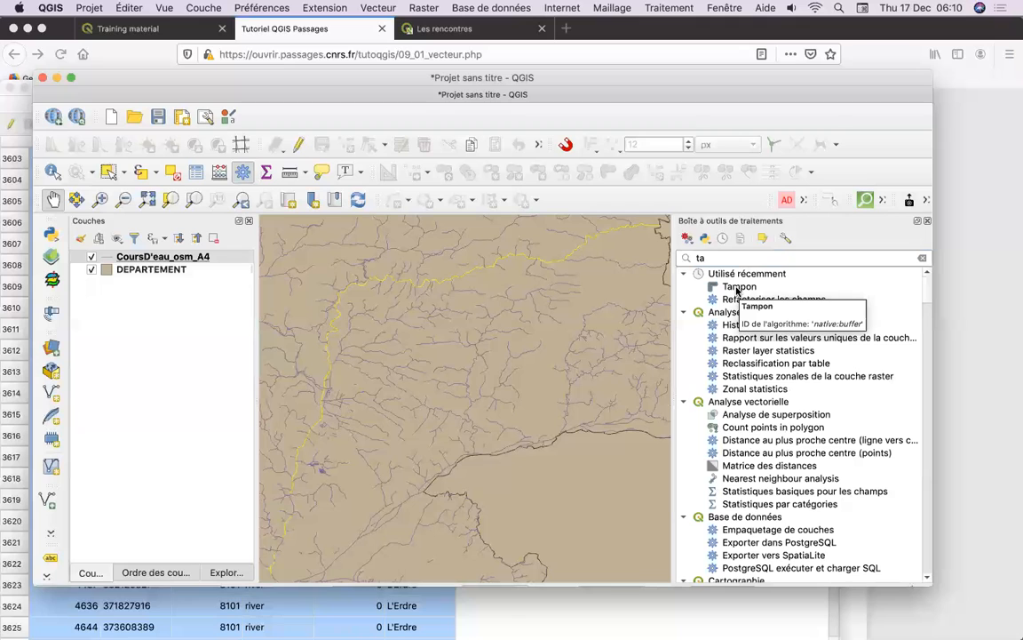
{"action": "double_click", "coordinate": [737, 288]}
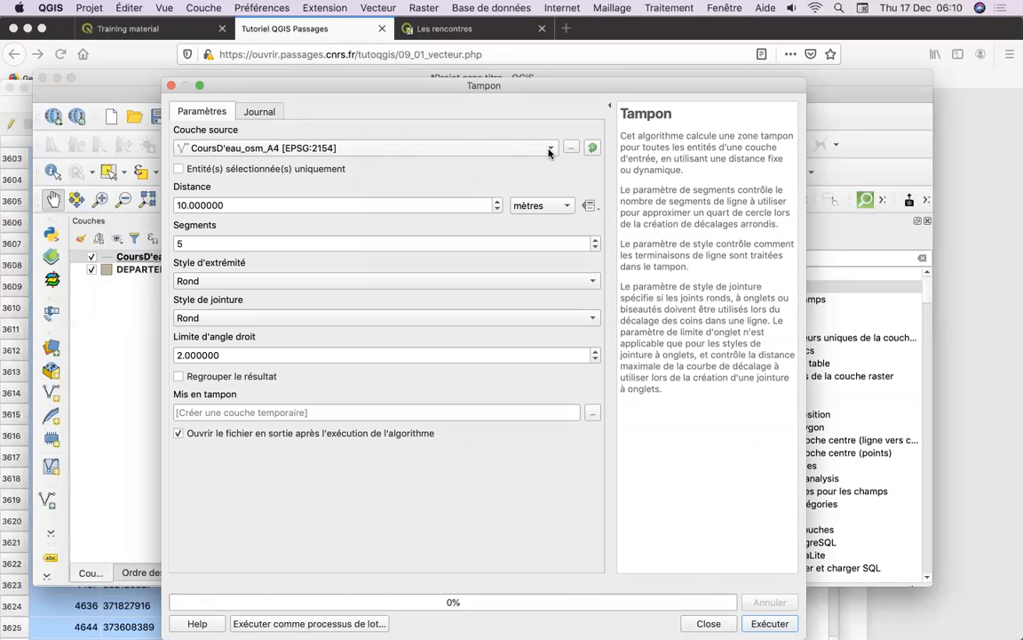
Step: Check the coordinate reference system of the CoursD'eau_osm_A4 layer in its source properties
{"action": "left_click", "coordinate": [549, 150]}
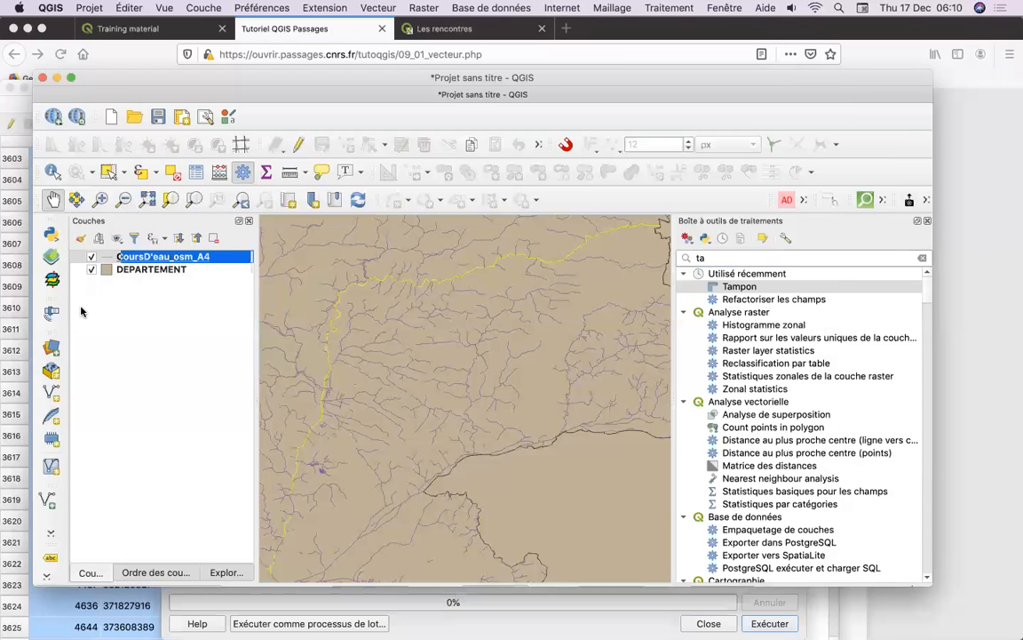
{"action": "left_click", "coordinate": [76, 280]}
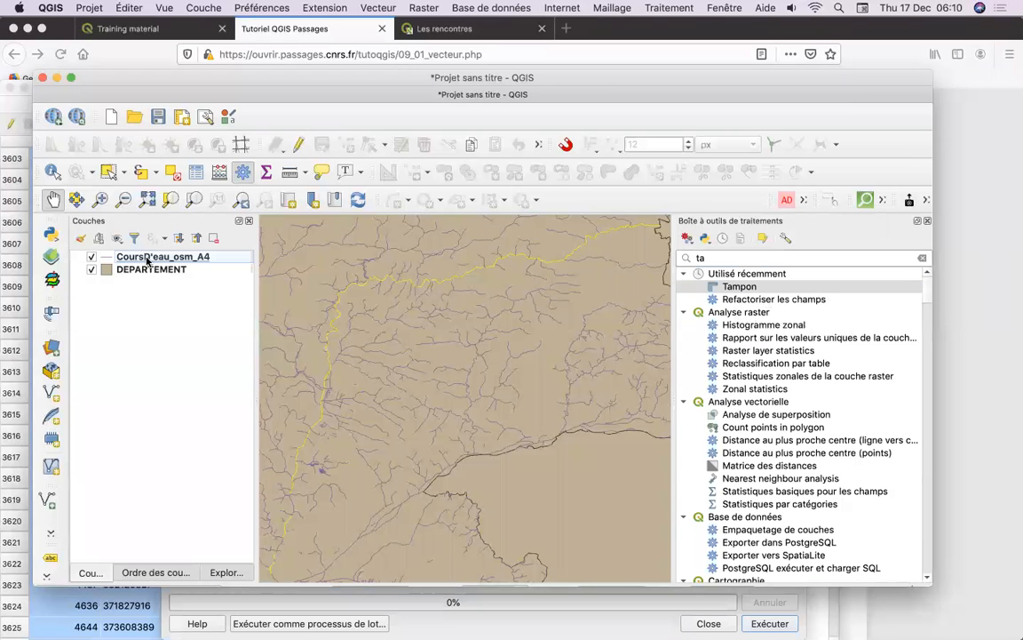
{"action": "left_click", "coordinate": [135, 257]}
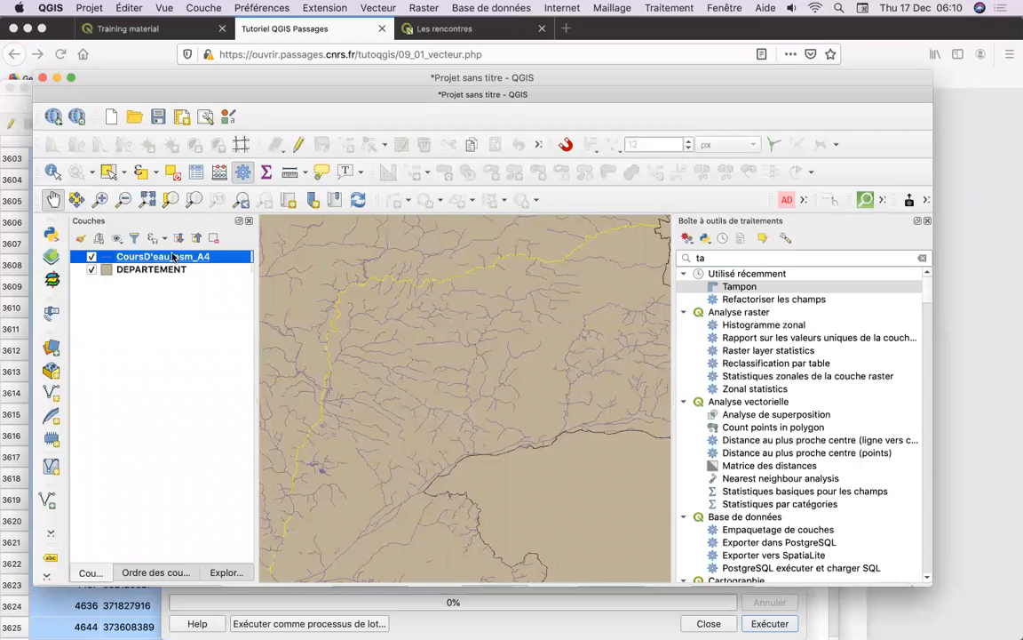
{"action": "right_click", "coordinate": [218, 257]}
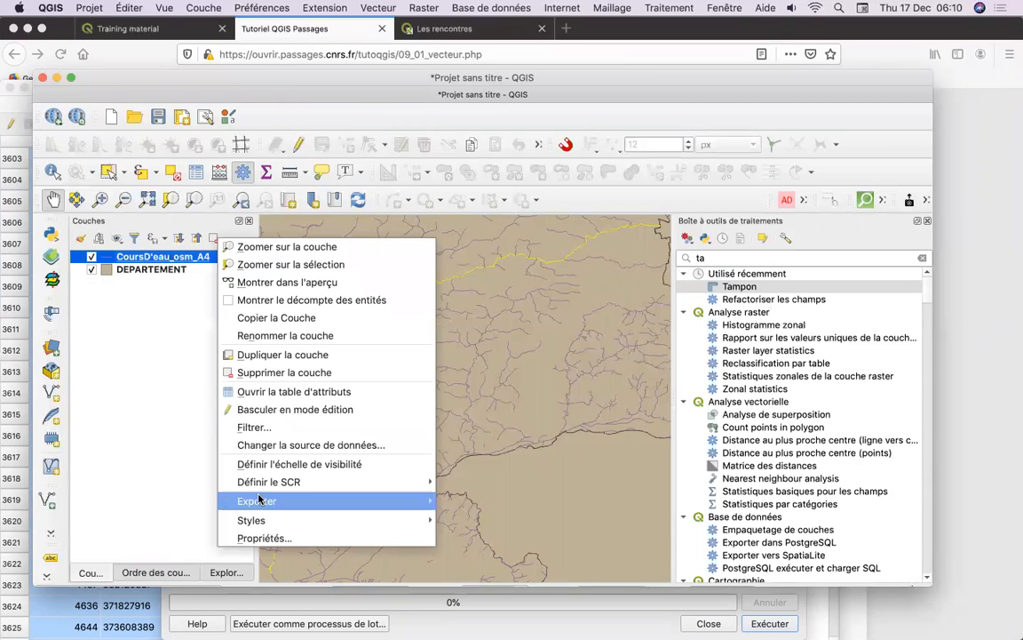
{"action": "left_click", "coordinate": [260, 539]}
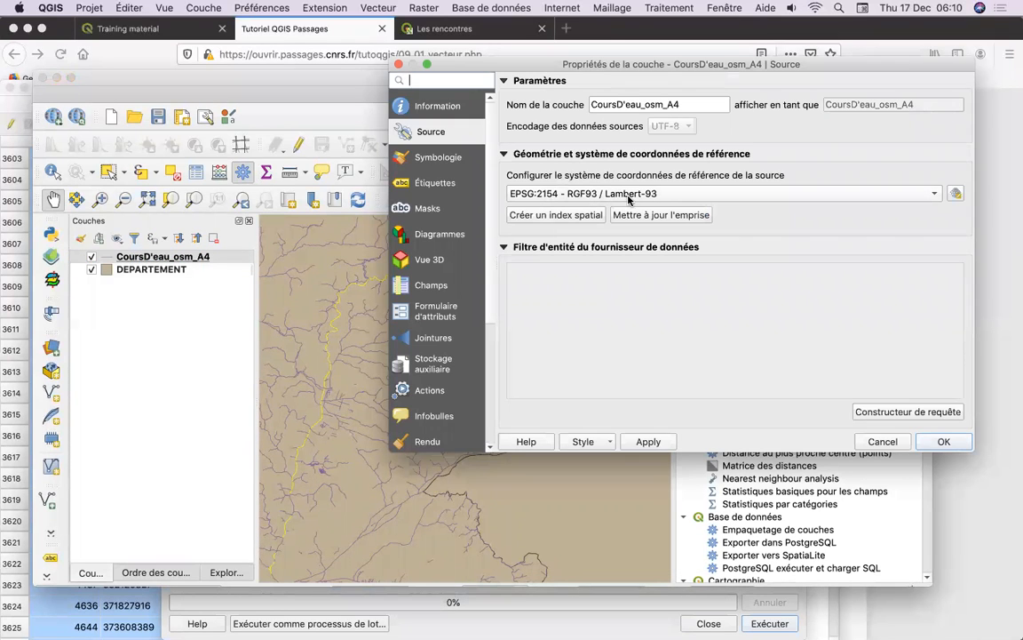
{"action": "left_click", "coordinate": [944, 442]}
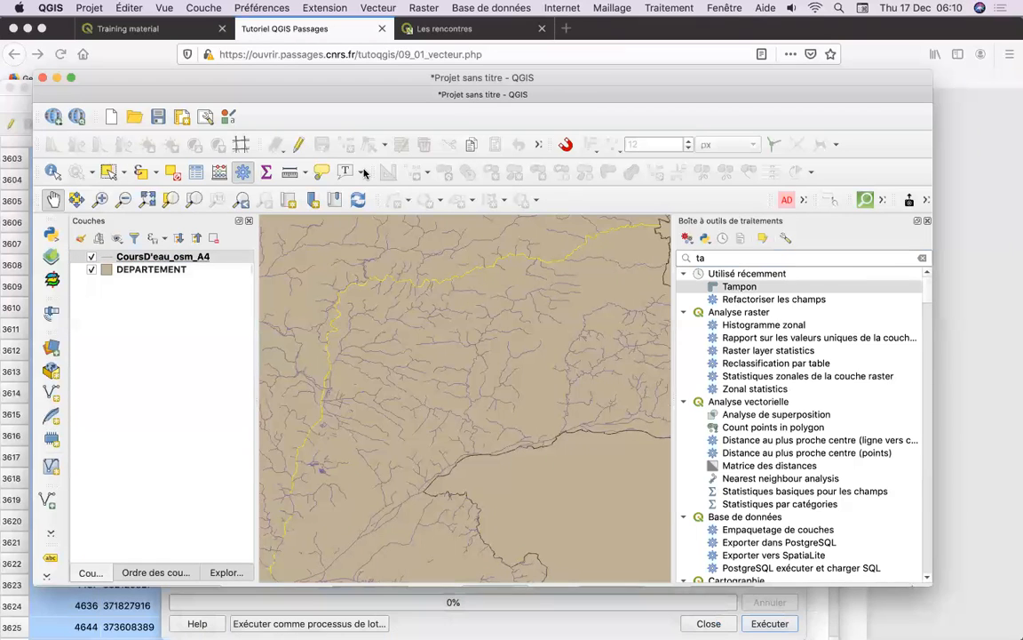
Step: Return to the Tampon settings, restrict them to selected features, set the distance to 20 metres and enable grouping of the result
{"action": "left_click", "coordinate": [56, 79]}
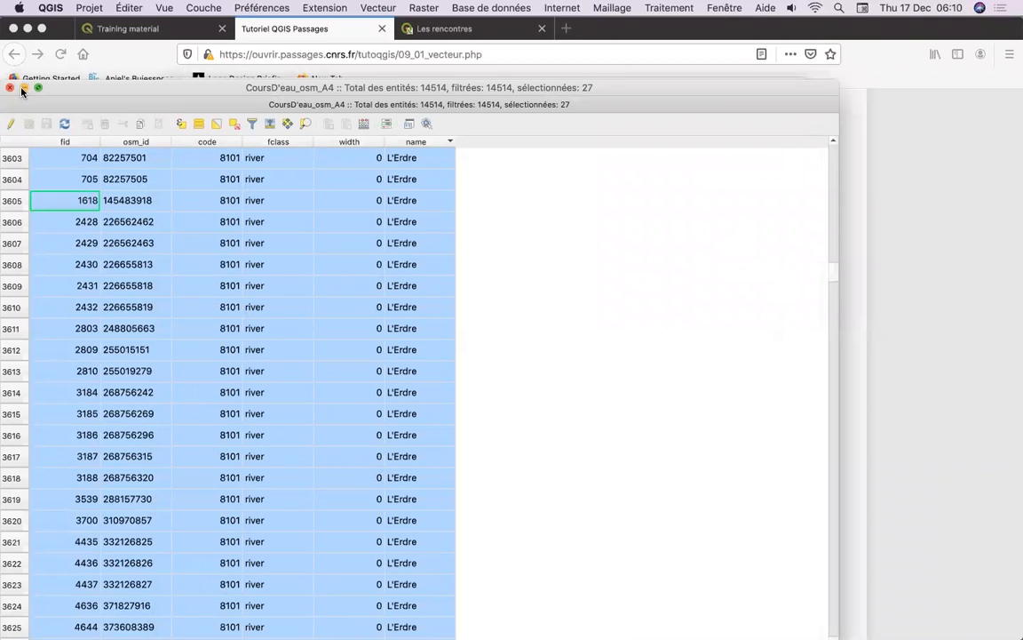
{"action": "left_click", "coordinate": [24, 88]}
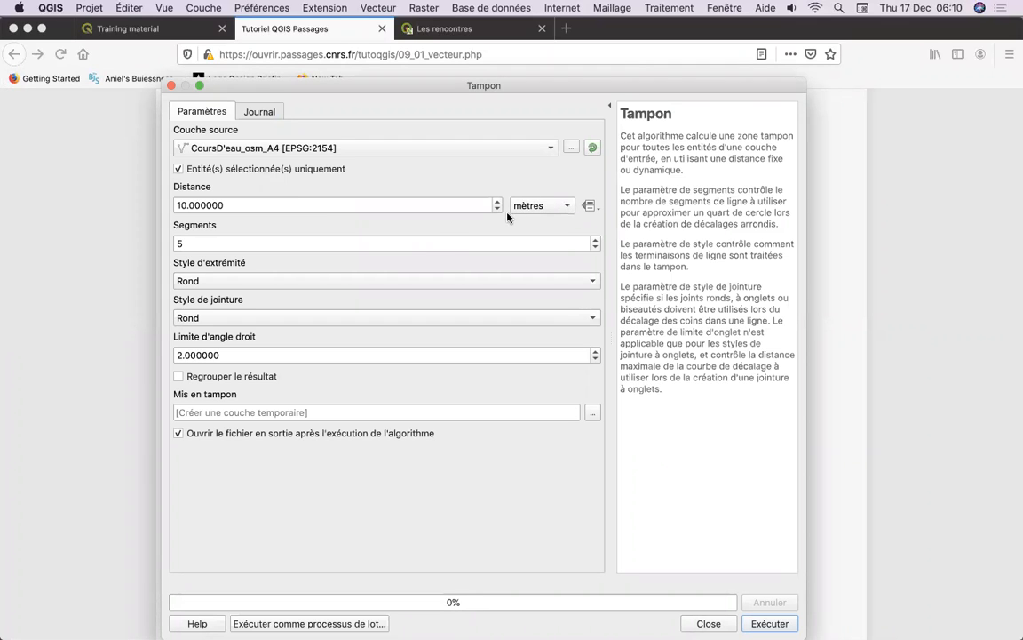
{"action": "left_click", "coordinate": [177, 205]}
{"action": "key", "text": "BackSpace"}
{"action": "type", "text": "2"}
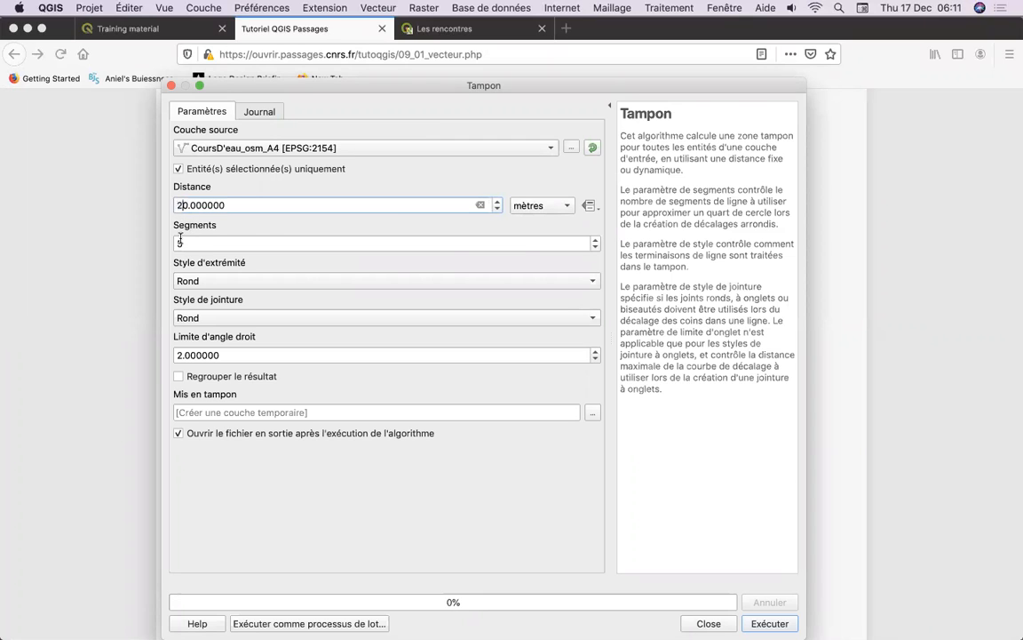
{"action": "left_click", "coordinate": [178, 377]}
Step: Consult the Tampon settings in the Firefox tutorial, then return to QGIS and set the buffer distance to 100 metres
{"action": "mouse_move", "coordinate": [453, 615]}
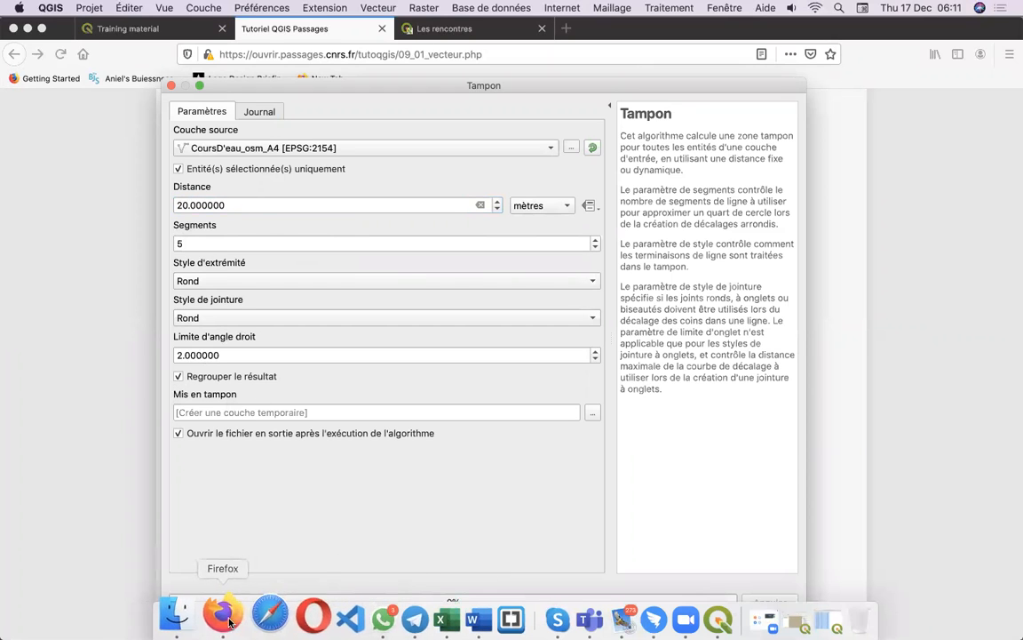
{"action": "left_click", "coordinate": [226, 622]}
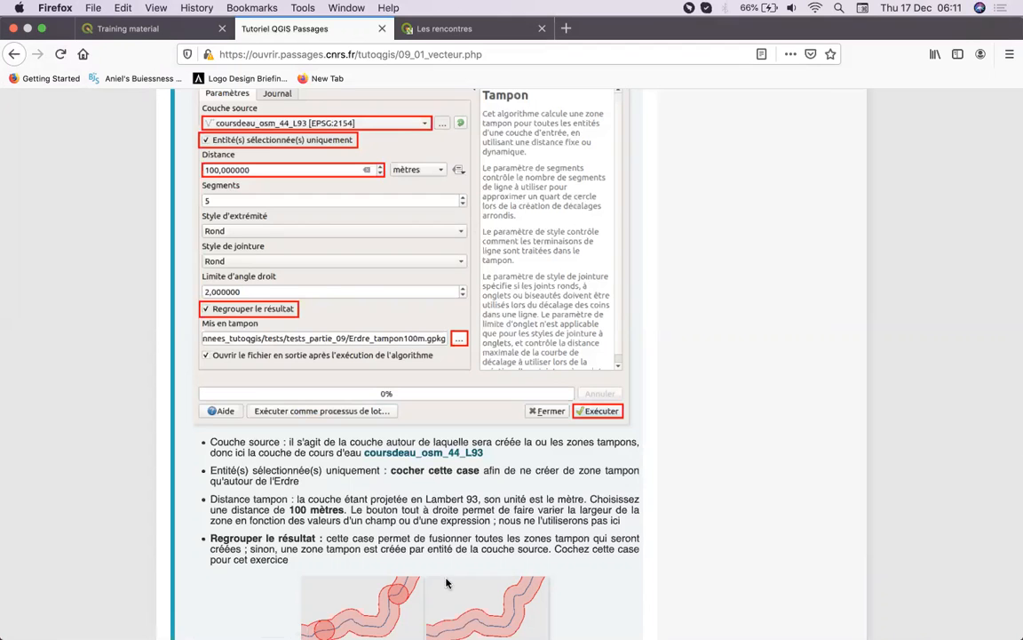
{"action": "left_click", "coordinate": [711, 611]}
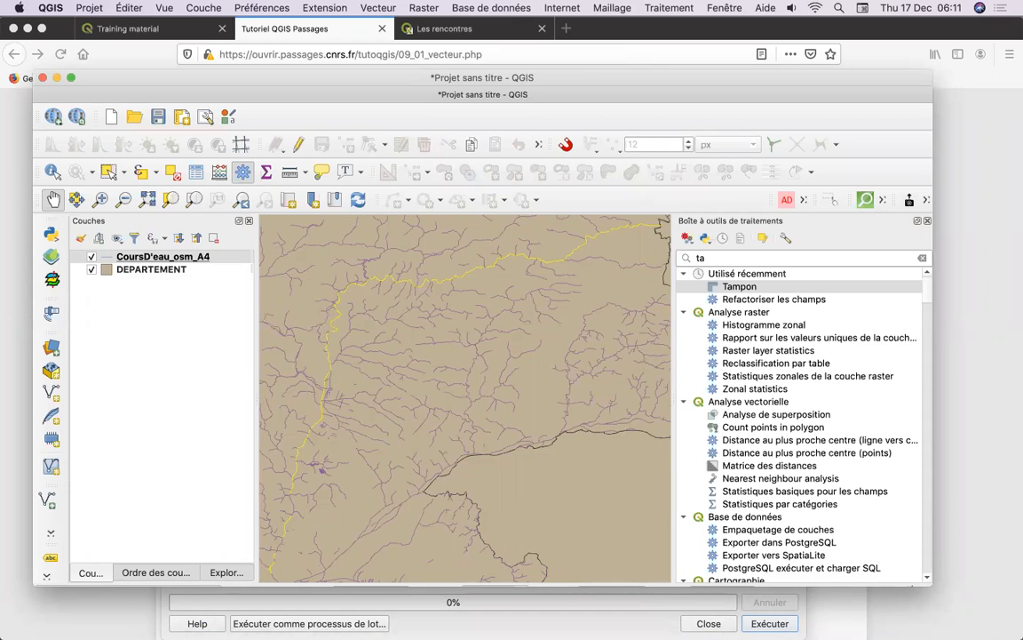
{"action": "left_click", "coordinate": [57, 79]}
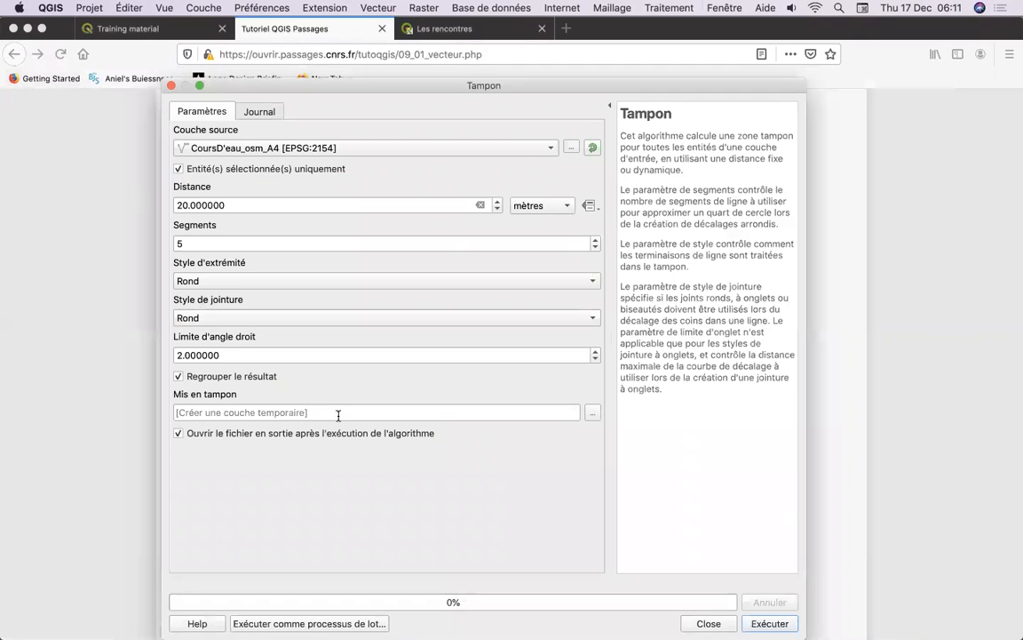
{"action": "double_click", "coordinate": [188, 205]}
{"action": "type", "text": "100"}
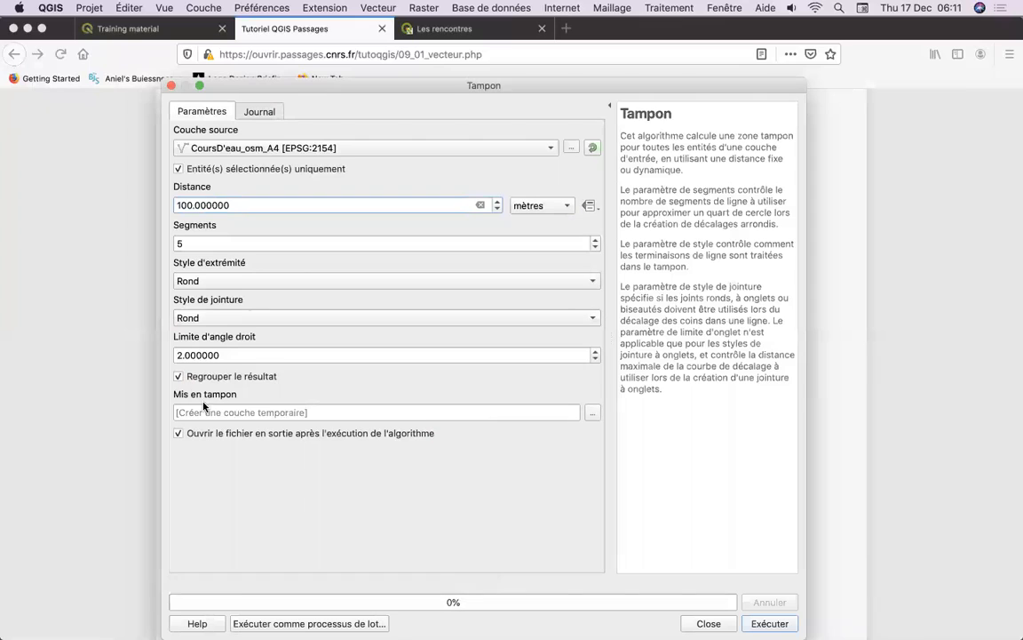
Step: Set the buffer output to a GeoPackage file named Edre_tampon_100m in the Analyse spatiale folder
{"action": "left_click", "coordinate": [592, 414]}
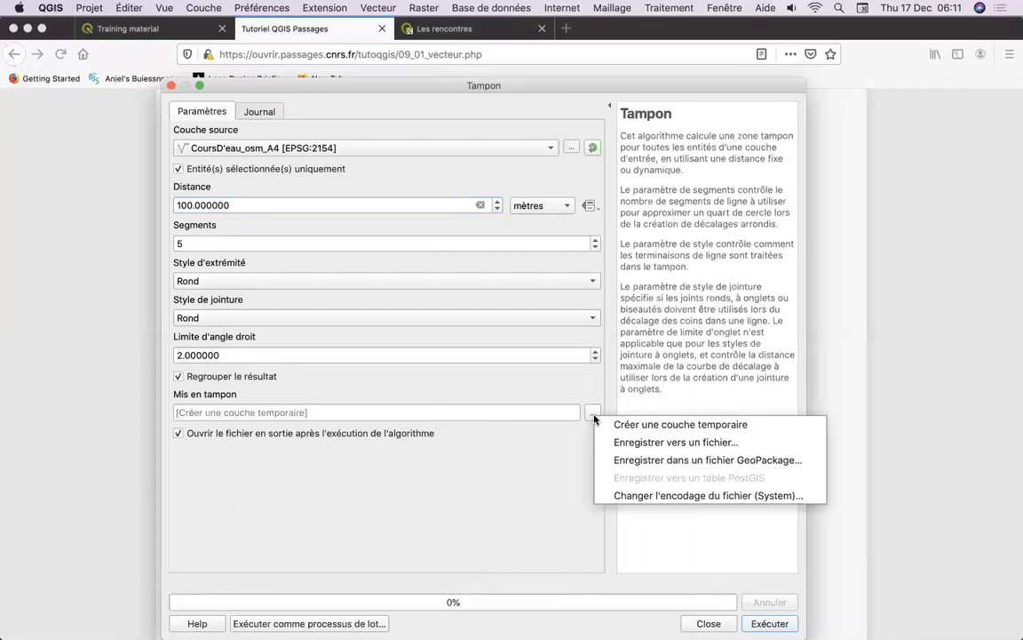
{"action": "left_click", "coordinate": [632, 458]}
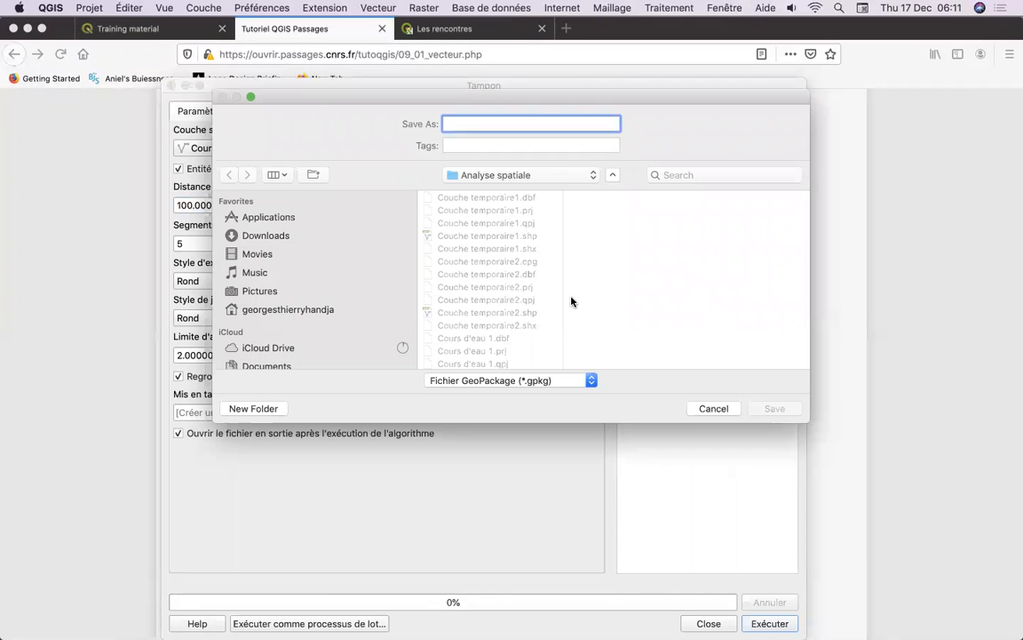
{"action": "scroll", "coordinate": [563, 280], "scroll_direction": "down", "scroll_amount": 5}
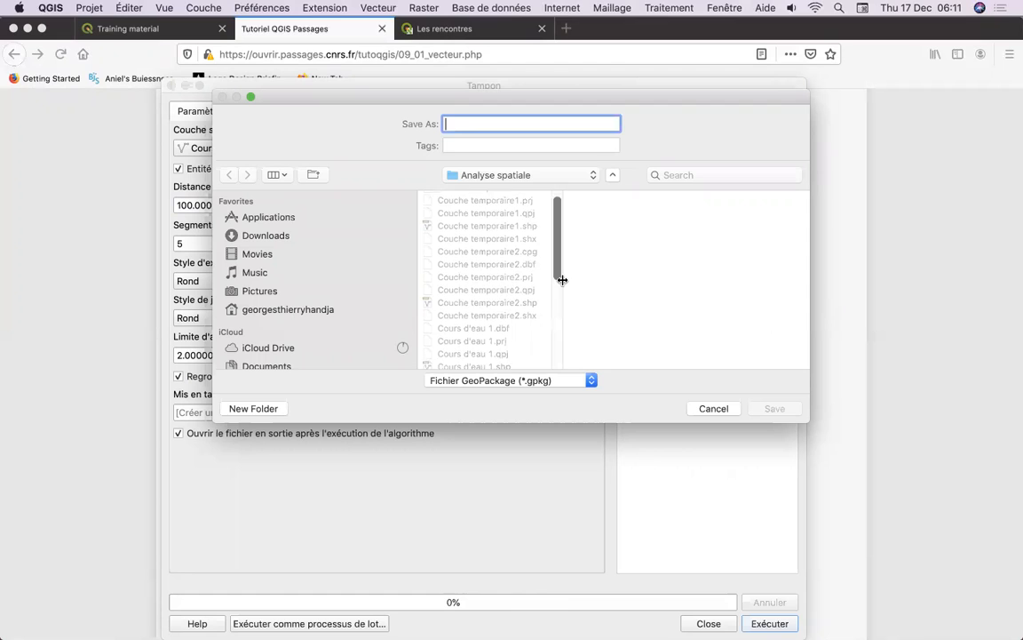
{"action": "scroll", "coordinate": [562, 279], "scroll_direction": "up", "scroll_amount": 5}
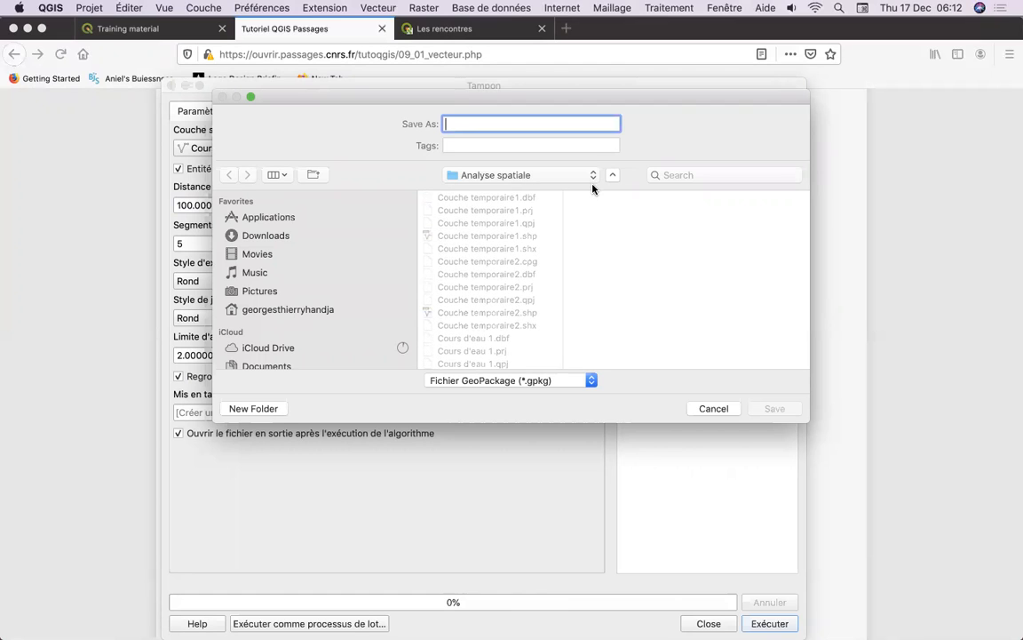
{"action": "scroll", "coordinate": [537, 258], "scroll_direction": "down", "scroll_amount": 8}
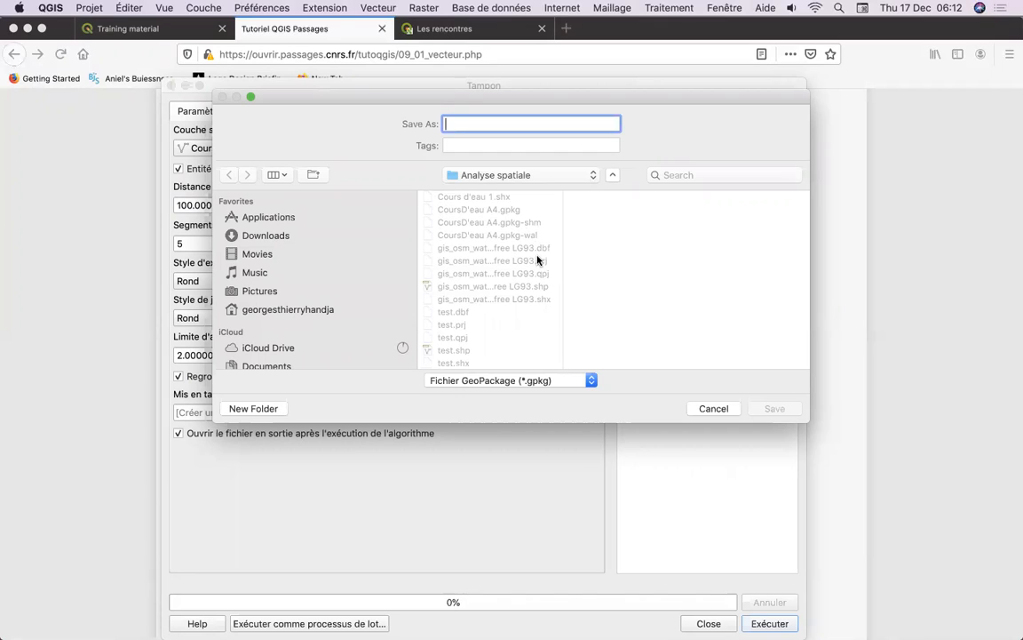
{"action": "type", "text": "Ec"}
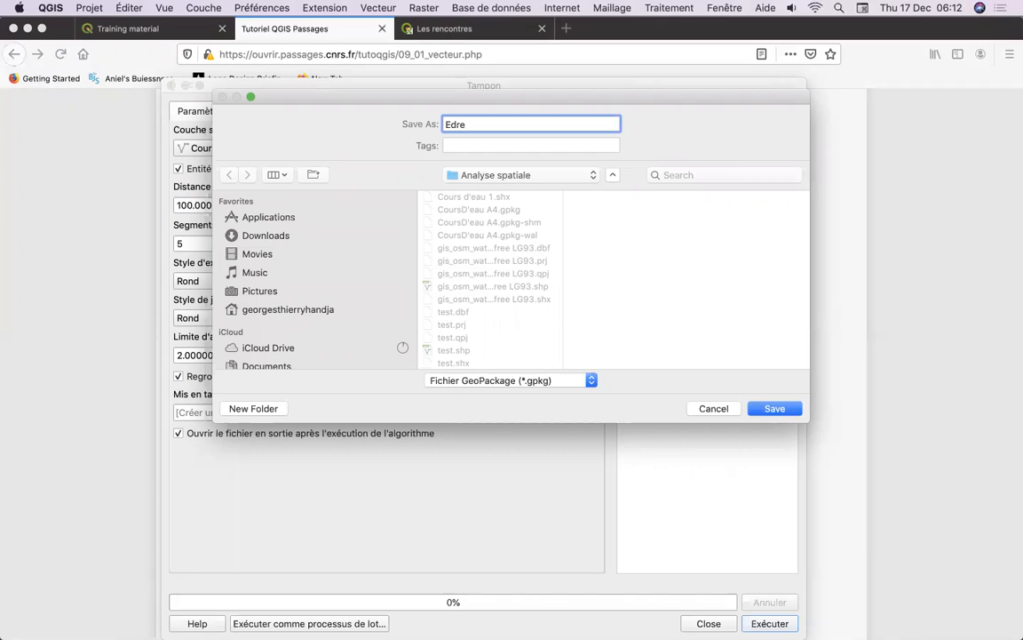
{"action": "type", "text": "re_tampon_100m"}
{"action": "key", "text": "Return"}
Step: Name the output layer Tampon_100m_Edre, execute the buffer algorithm and close the Tampon tool
{"action": "type", "text": "E"}
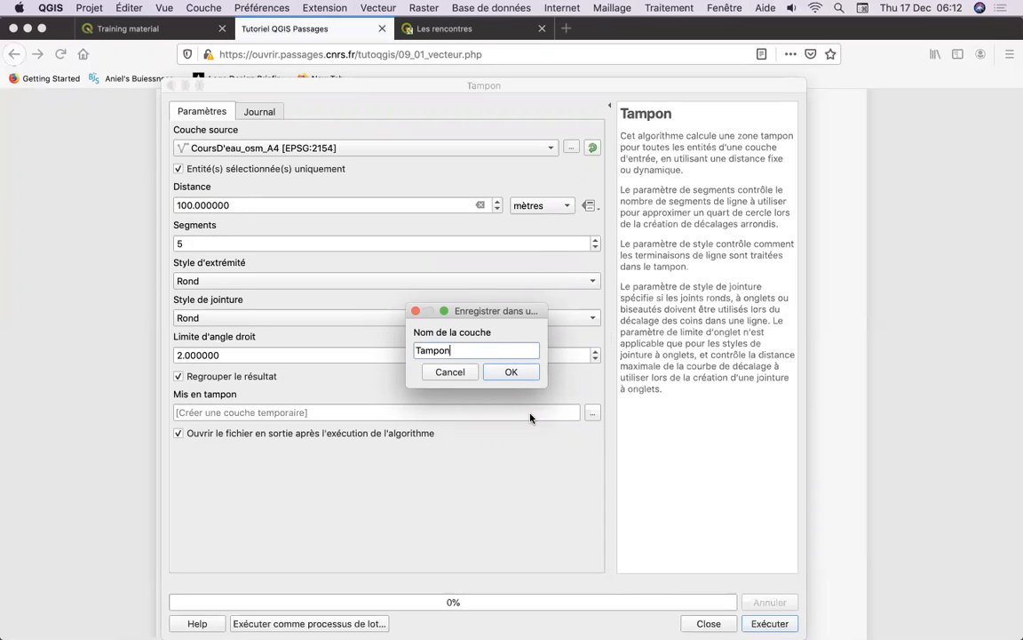
{"action": "type", "text": "00m_Edre"}
{"action": "left_click", "coordinate": [520, 377]}
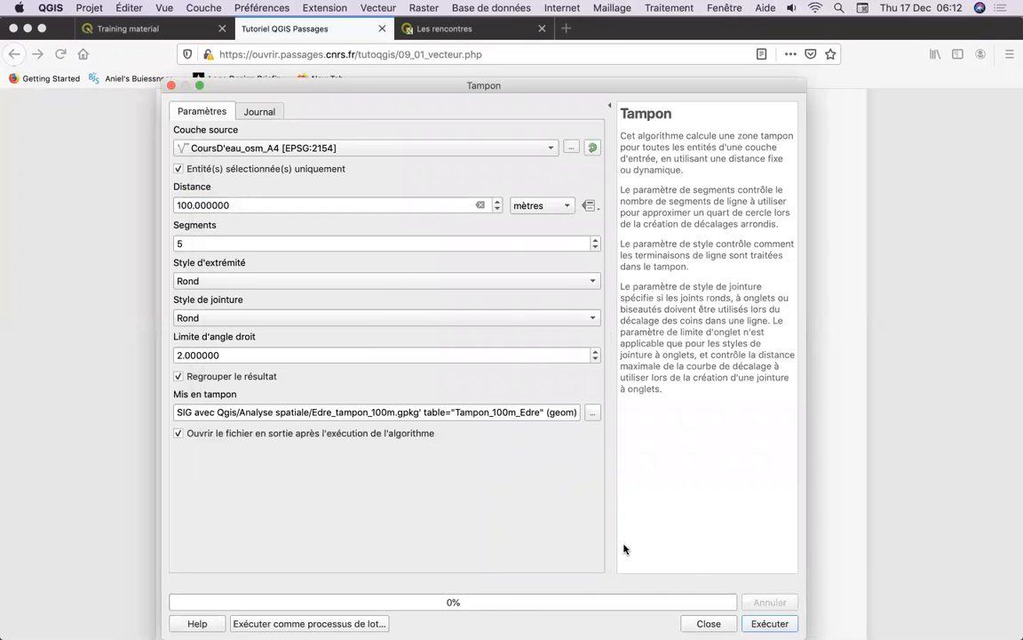
{"action": "left_click", "coordinate": [770, 623]}
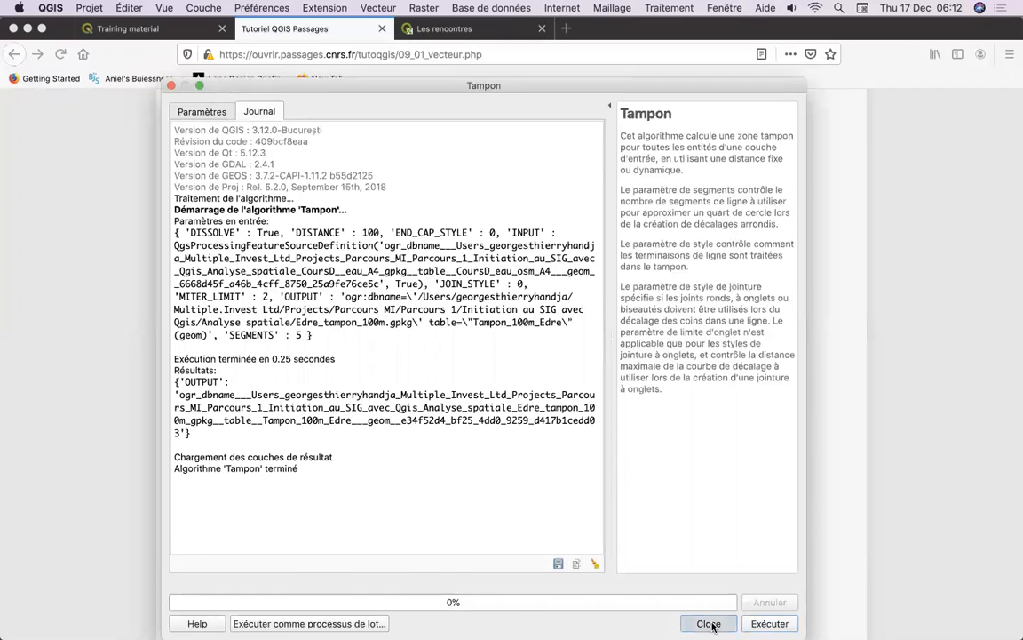
{"action": "key", "text": "Escape"}
Step: Bring back the QGIS project window and inspect the Erdre buffer up close, hiding and showing its layer to compare with the river
{"action": "mouse_move", "coordinate": [554, 630]}
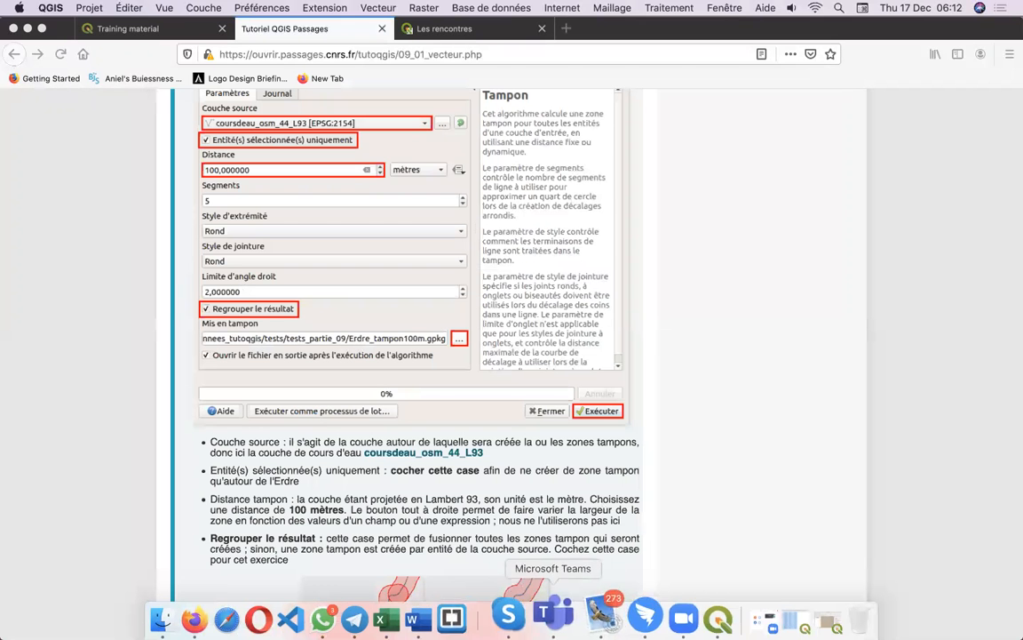
{"action": "left_click", "coordinate": [683, 620]}
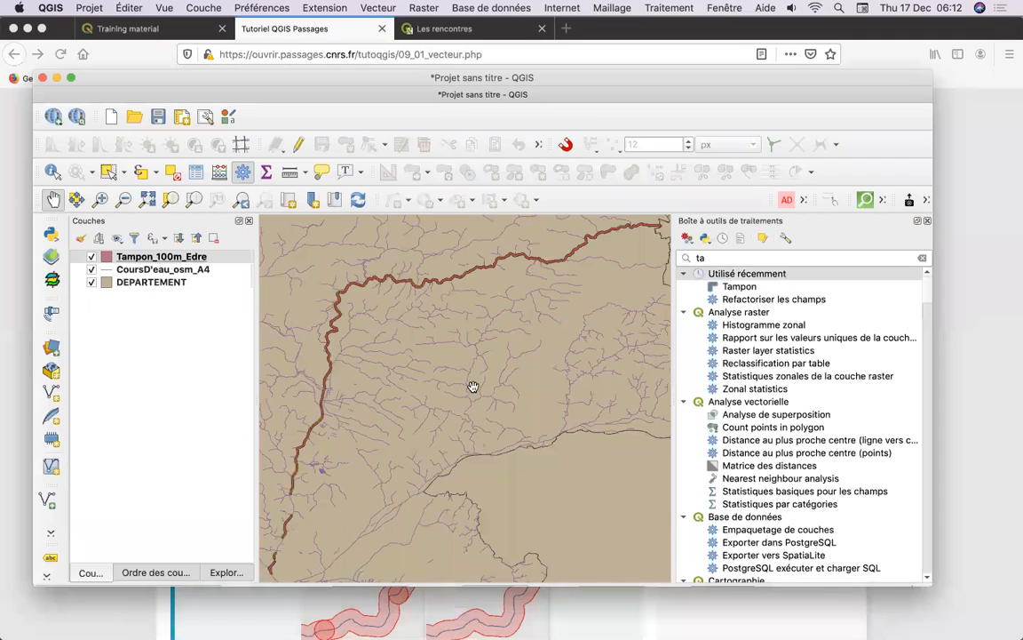
{"action": "left_click", "coordinate": [100, 201]}
{"action": "left_click_drag", "start_coordinate": [311, 278], "coordinate": [402, 361]}
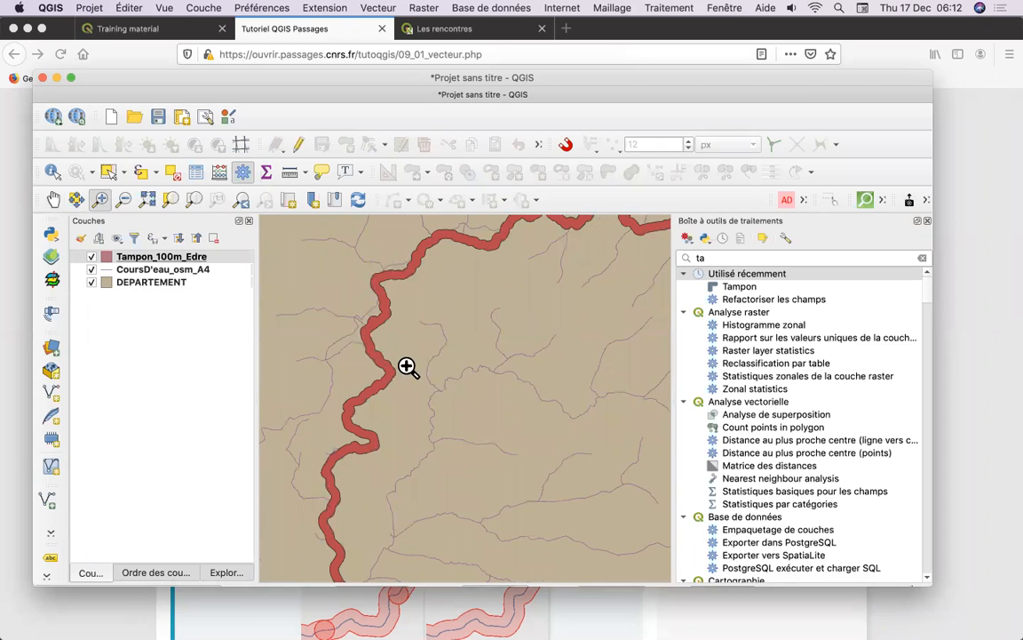
{"action": "left_click", "coordinate": [407, 365]}
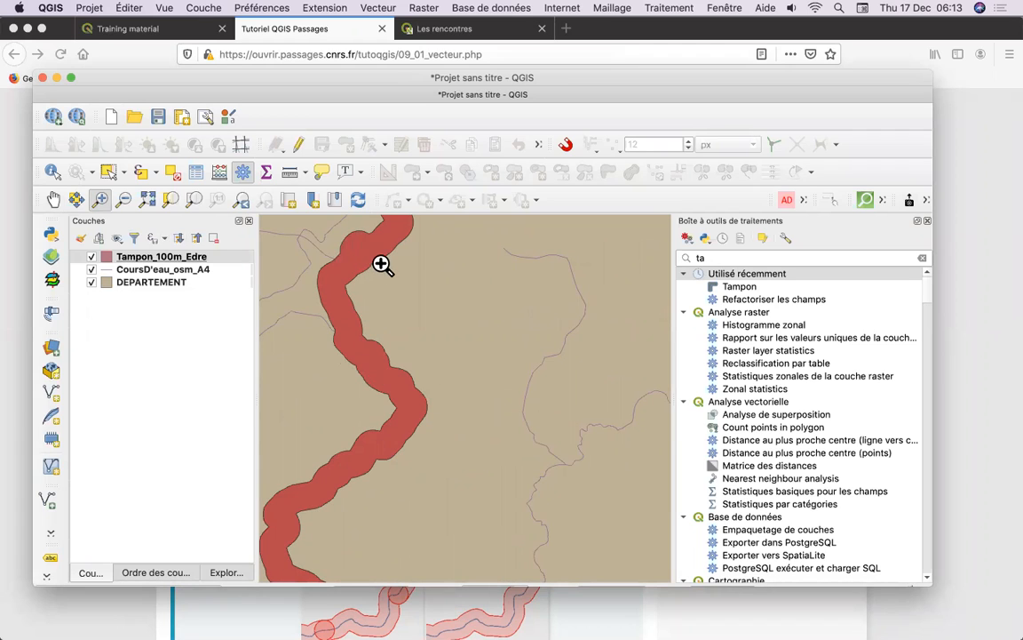
{"action": "left_click", "coordinate": [91, 257]}
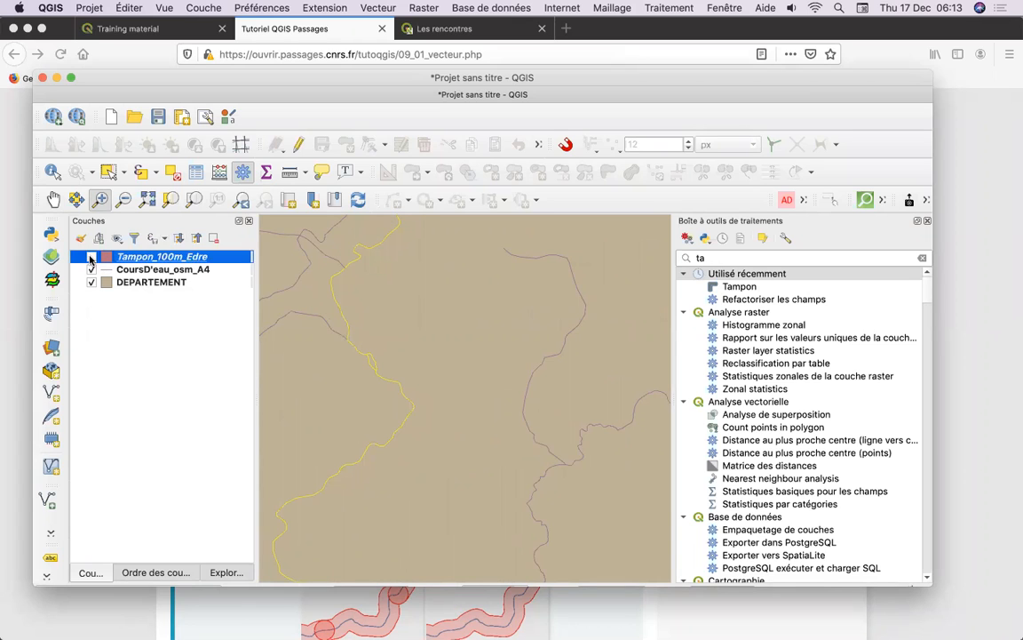
{"action": "left_click", "coordinate": [90, 257]}
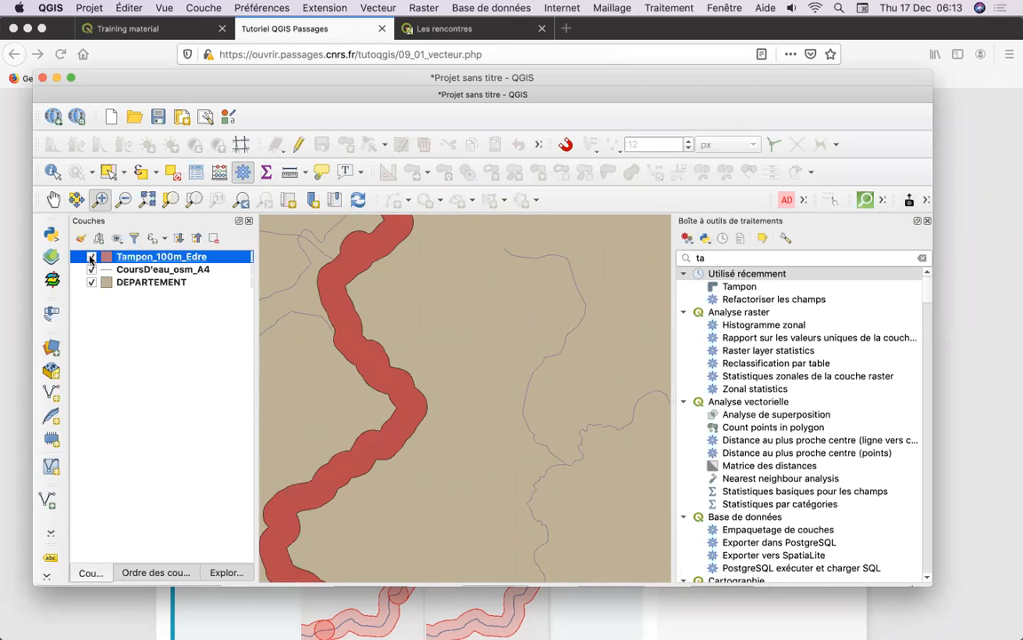
Step: Place the Tampon_100m_Edre layer beneath CoursD'eau_osm_A4 and inspect the buffer along the river
{"action": "left_click_drag", "start_coordinate": [130, 259], "coordinate": [130, 275]}
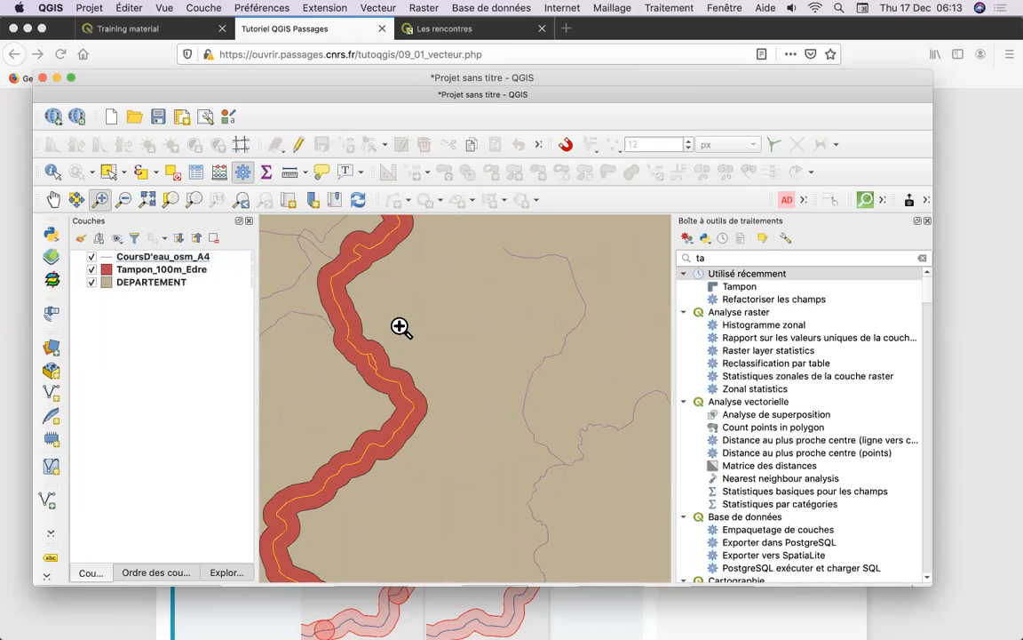
{"action": "scroll", "coordinate": [439, 341], "scroll_direction": "up", "scroll_amount": 2}
{"action": "scroll", "coordinate": [438, 341], "scroll_direction": "down", "scroll_amount": 2}
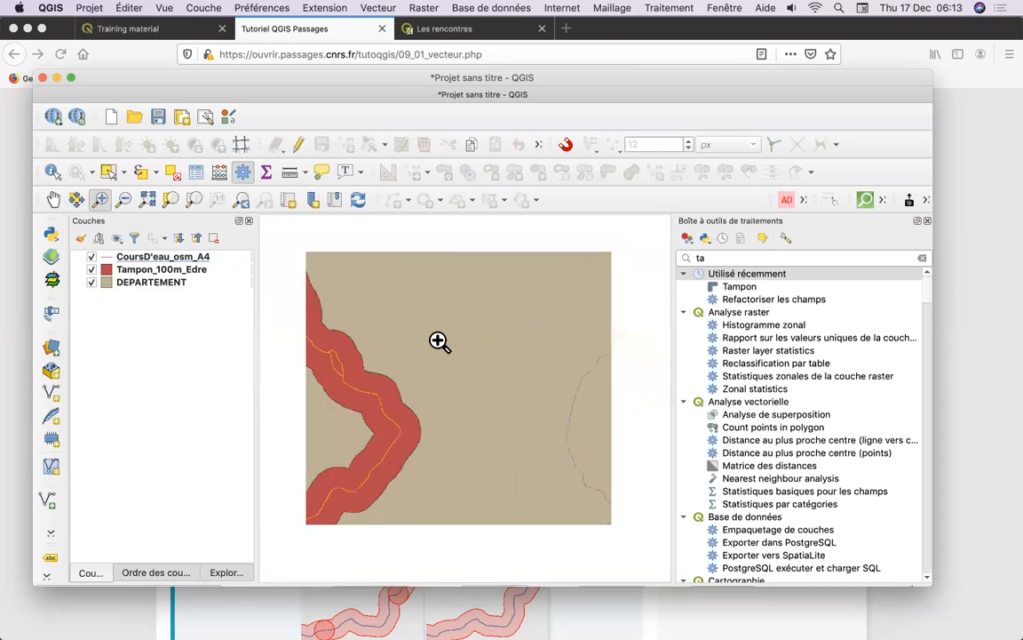
{"action": "left_click", "coordinate": [52, 199]}
{"action": "left_click_drag", "start_coordinate": [394, 320], "coordinate": [373, 455]}
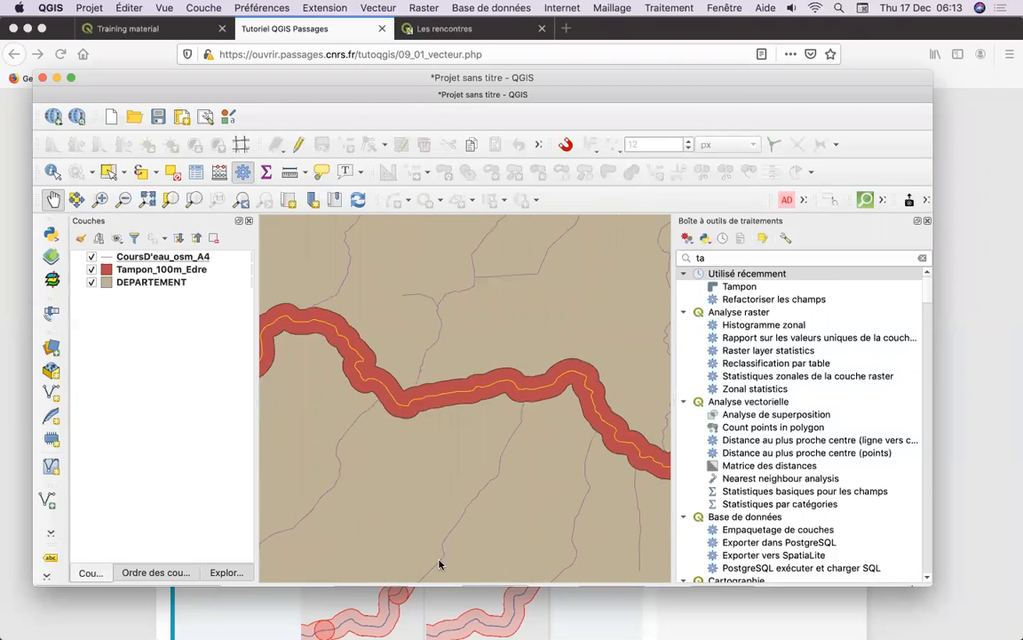
Step: Switch to the QGIS tutorial in Firefox and read the expected buffer result and the details of the other Tampon parameters
{"action": "left_click", "coordinate": [256, 625]}
{"action": "scroll", "coordinate": [419, 588], "scroll_direction": "down", "scroll_amount": 3}
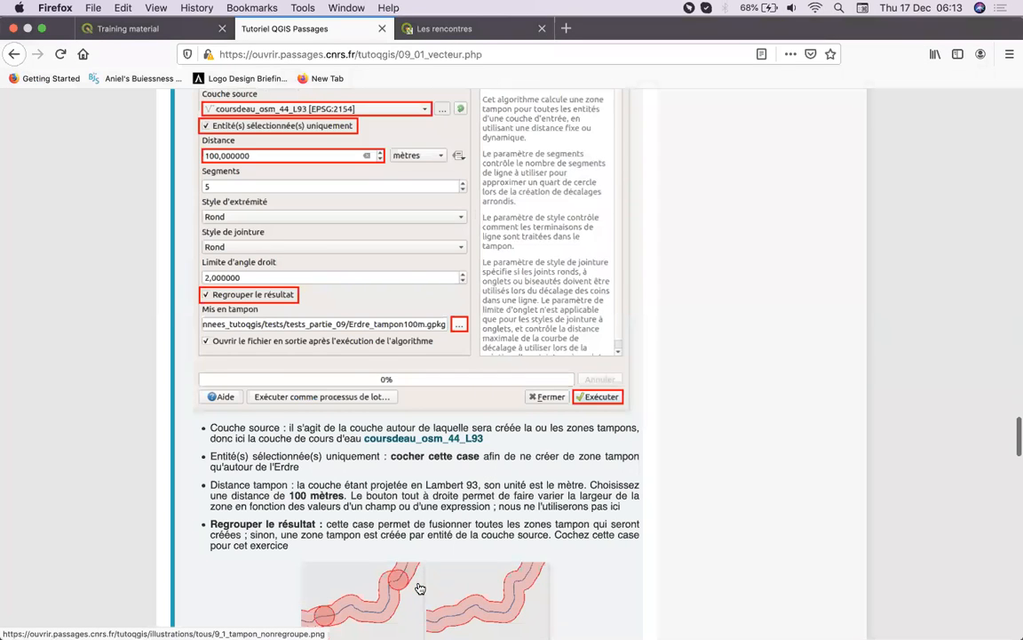
{"action": "scroll", "coordinate": [420, 588], "scroll_direction": "down", "scroll_amount": 8}
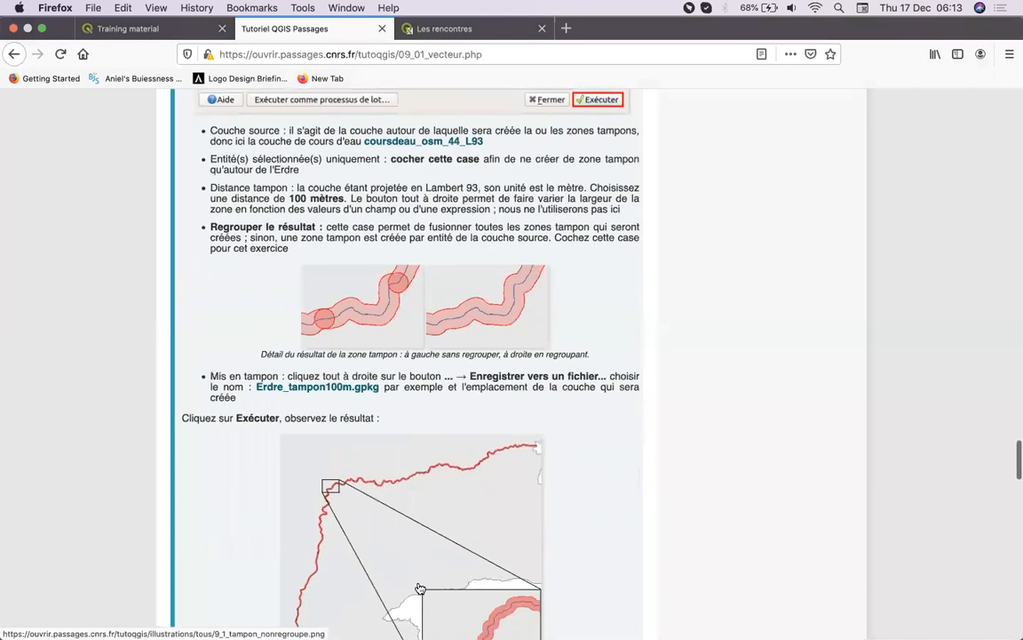
{"action": "scroll", "coordinate": [419, 588], "scroll_direction": "down", "scroll_amount": 12}
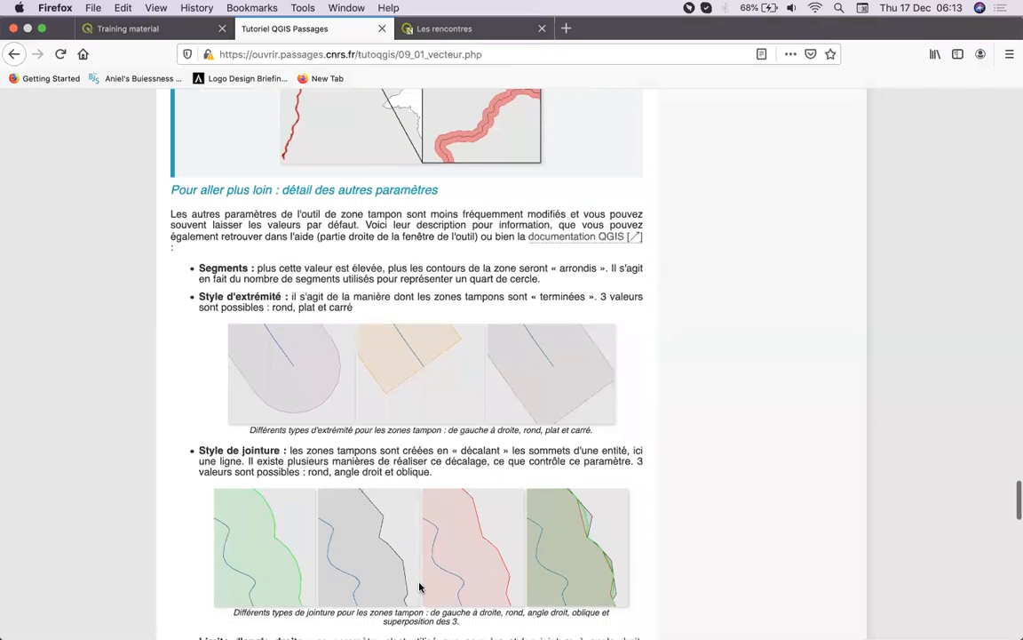
Step: Read the tutorial's explanation of the right-angle limit and the section on intersecting the communes with the Erdre buffer zone
{"action": "scroll", "coordinate": [419, 588], "scroll_direction": "down", "scroll_amount": 8}
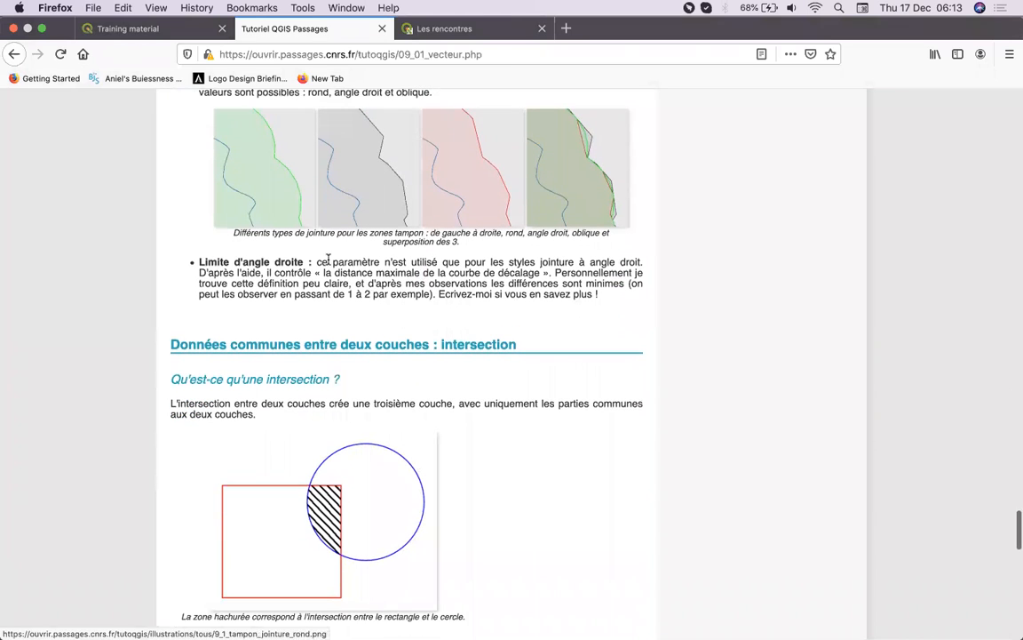
{"action": "scroll", "coordinate": [327, 267], "scroll_direction": "down", "scroll_amount": 4}
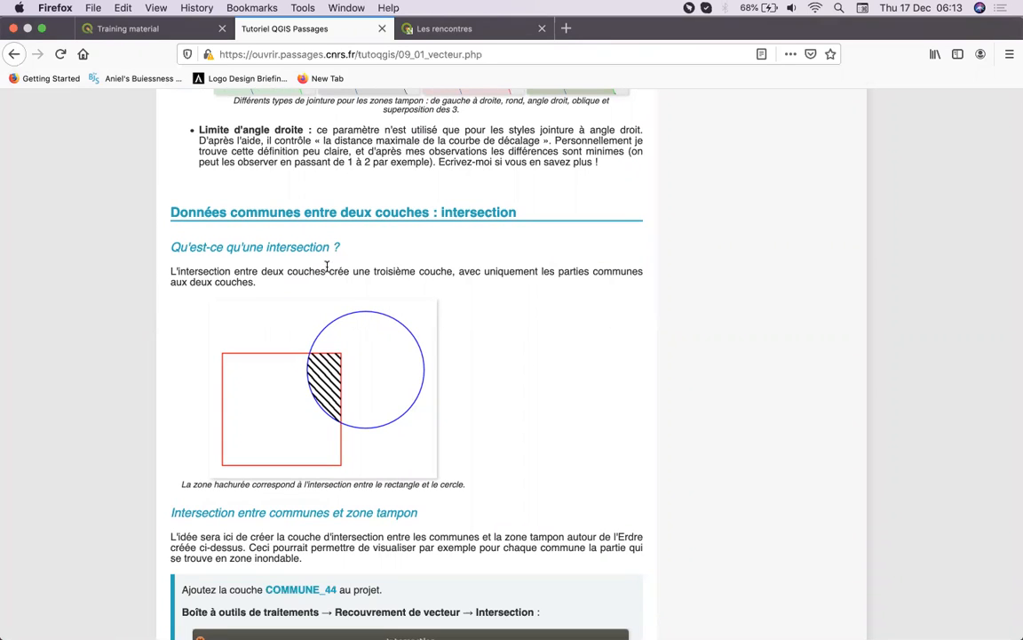
{"action": "scroll", "coordinate": [327, 266], "scroll_direction": "down", "scroll_amount": 2}
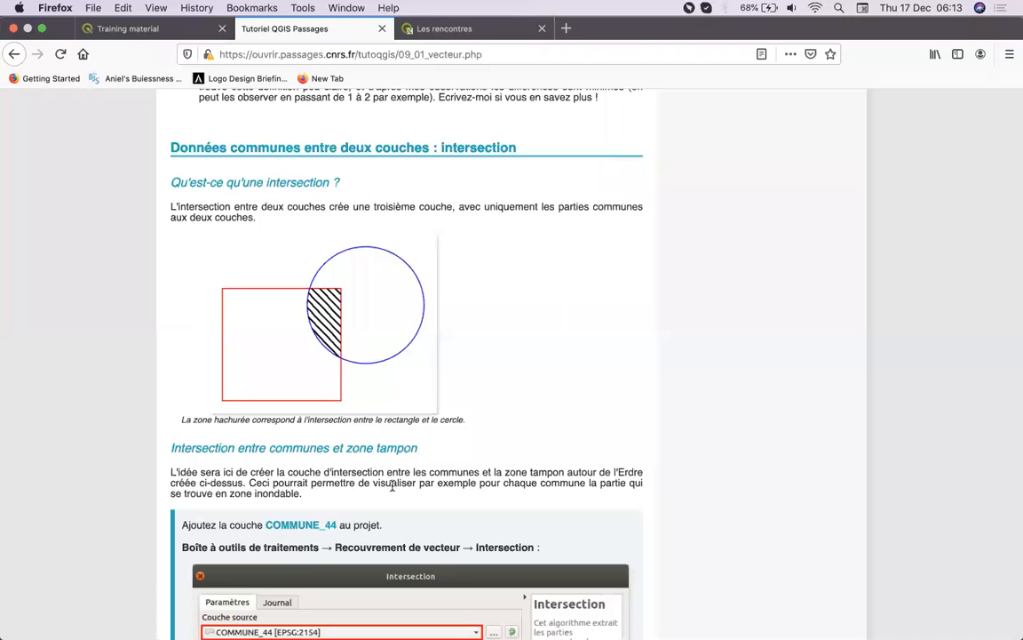
{"action": "scroll", "coordinate": [390, 485], "scroll_direction": "down", "scroll_amount": 2}
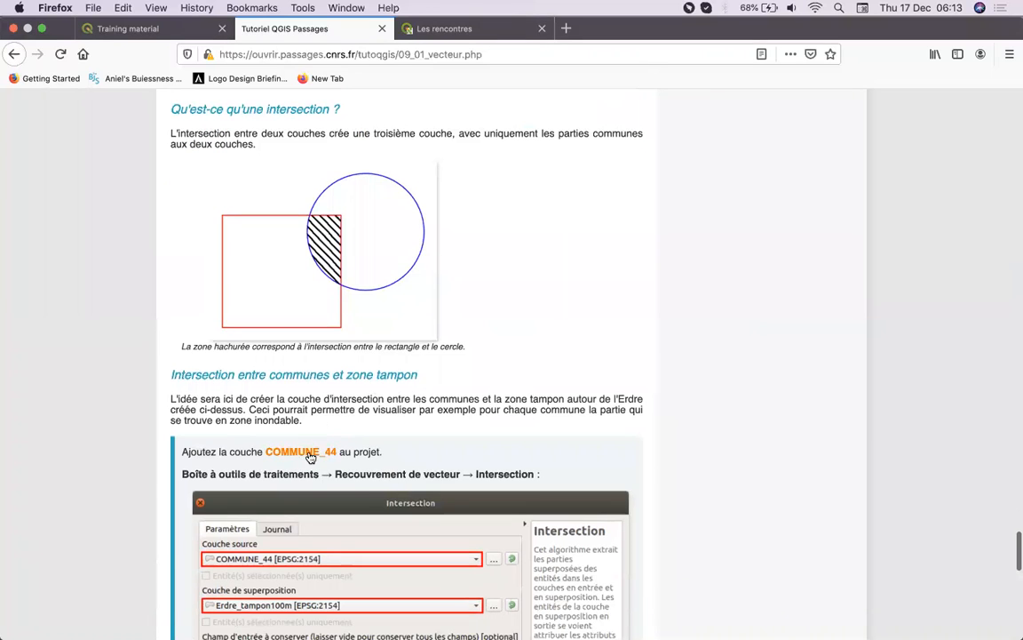
{"action": "scroll", "coordinate": [329, 469], "scroll_direction": "down", "scroll_amount": 2}
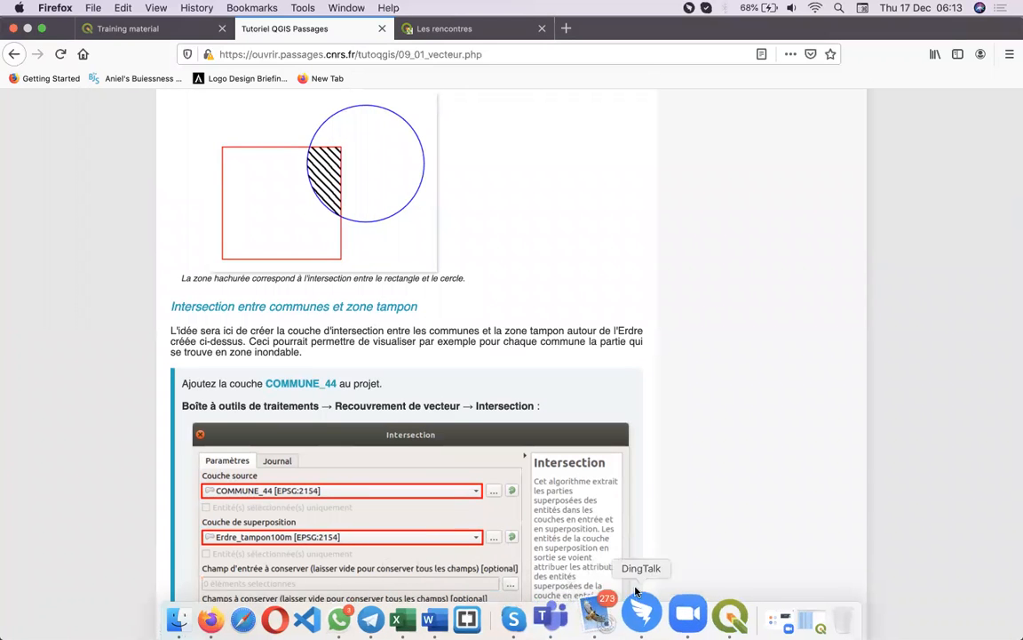
Step: Switch to QGIS, hide the DEPARTEMENT layer and add COMMUNE_44.shp from the donnees folder as a vector layer
{"action": "left_click", "coordinate": [703, 611]}
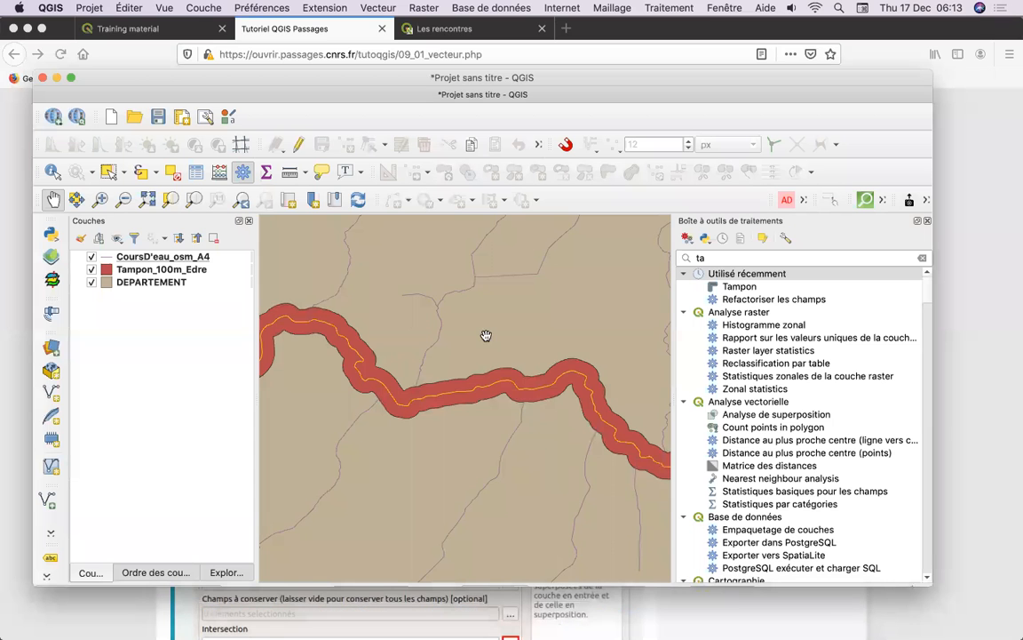
{"action": "left_click", "coordinate": [90, 283]}
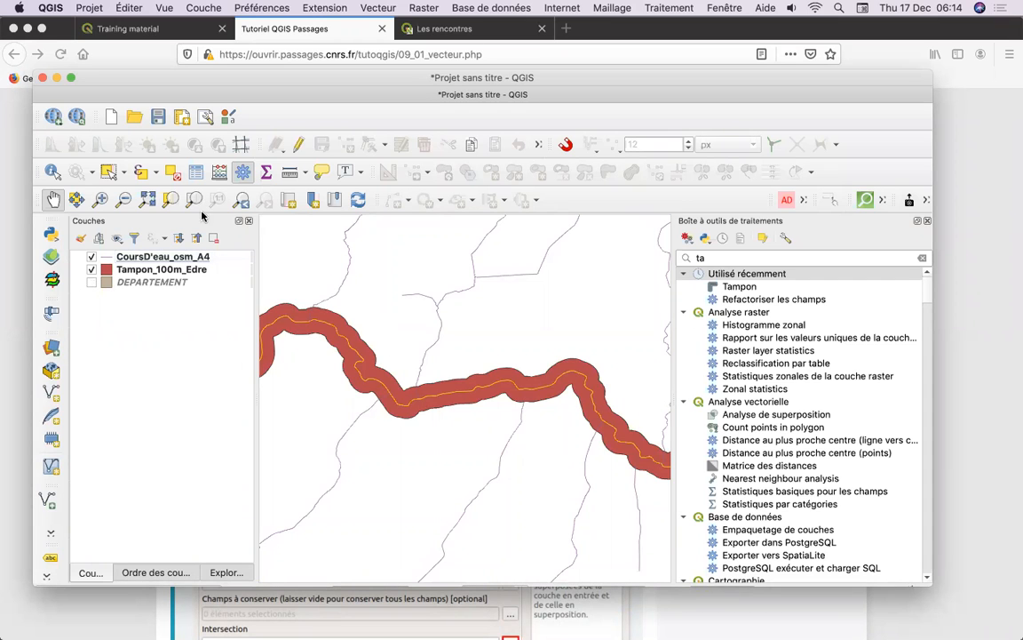
{"action": "left_click", "coordinate": [50, 313]}
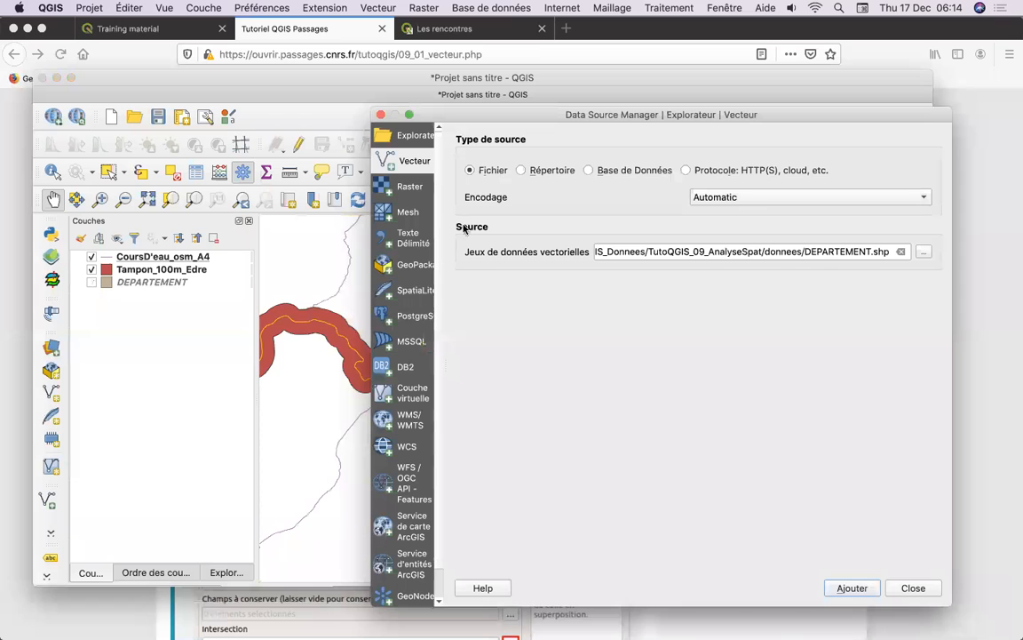
{"action": "left_click", "coordinate": [924, 252]}
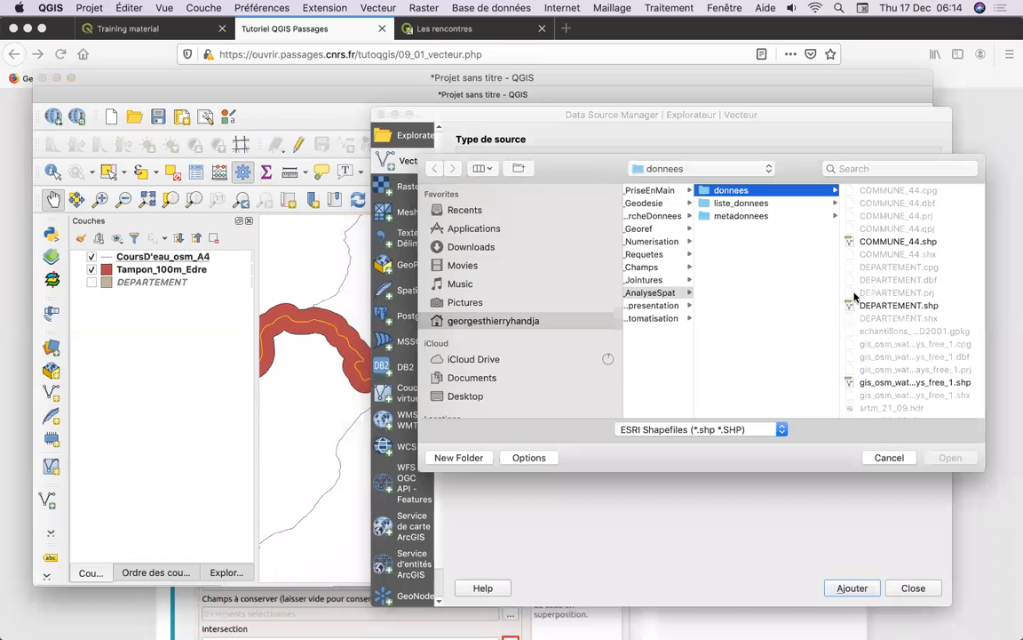
{"action": "left_click", "coordinate": [893, 240]}
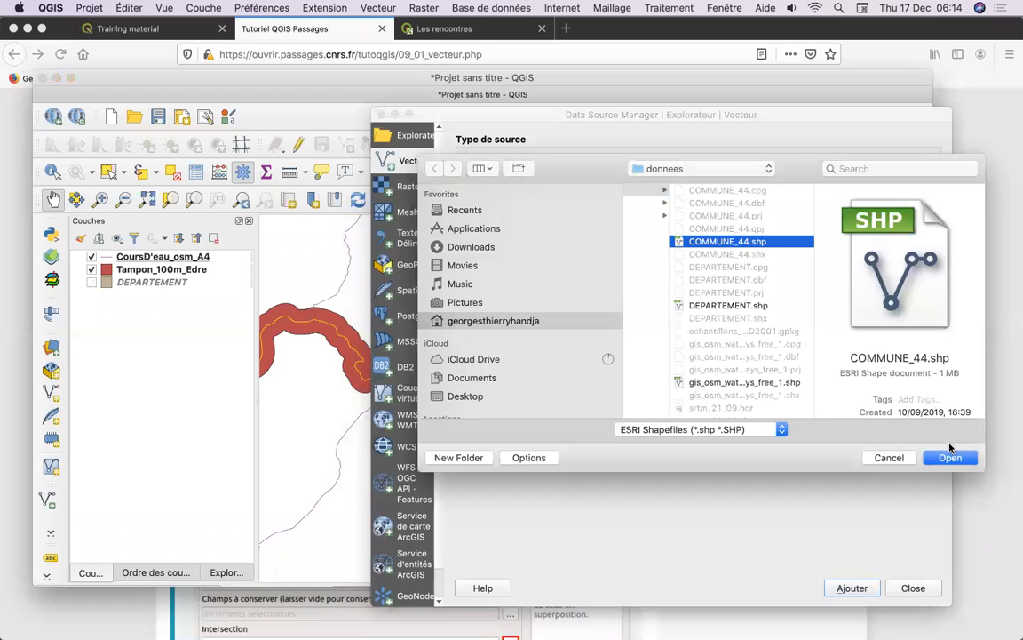
{"action": "left_click", "coordinate": [950, 456]}
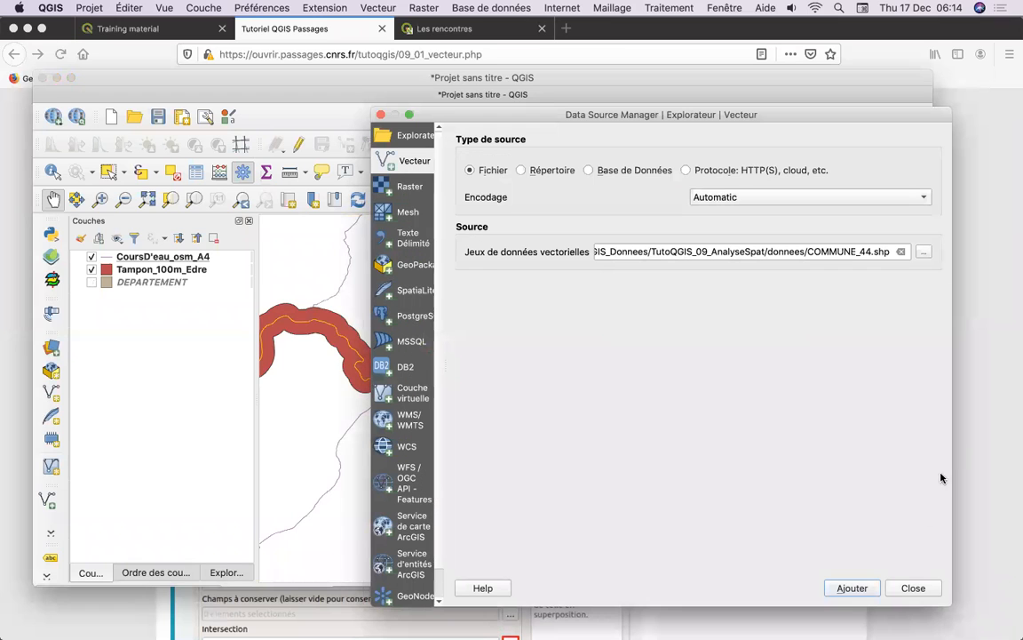
{"action": "left_click", "coordinate": [851, 588]}
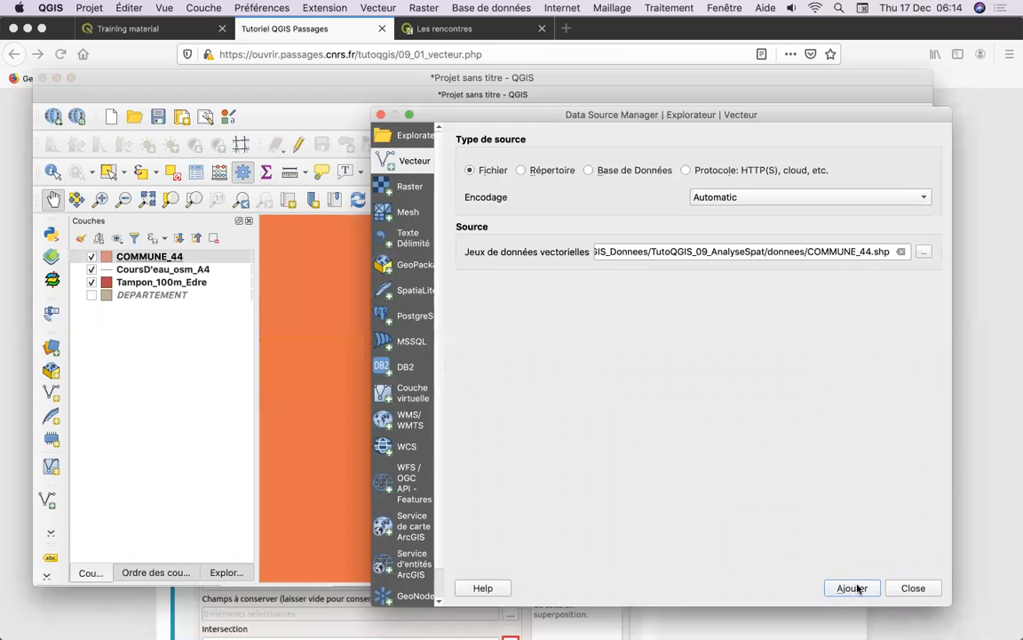
{"action": "left_click", "coordinate": [913, 588]}
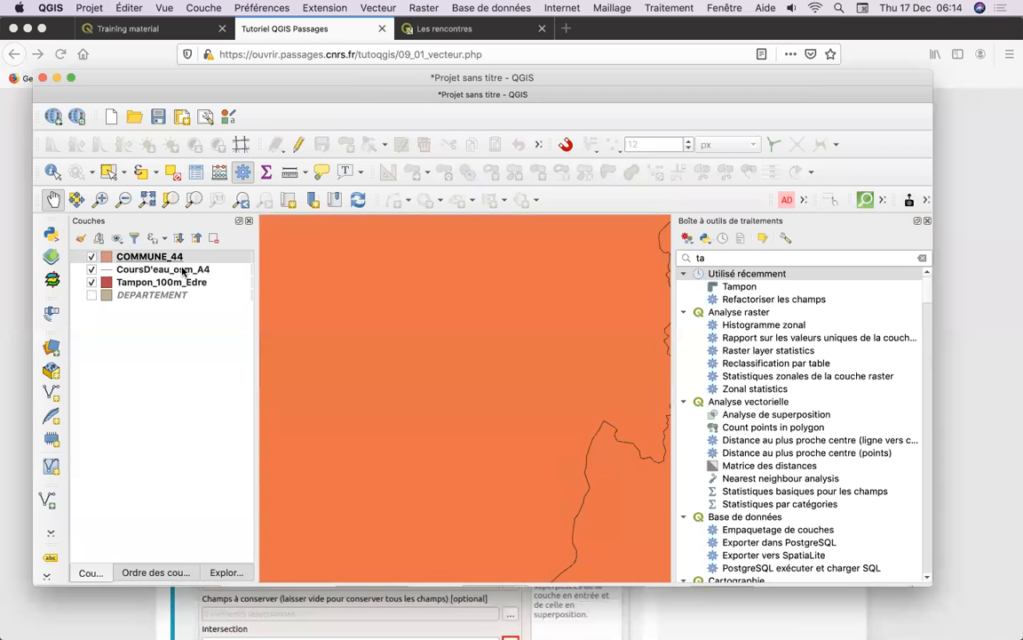
Step: Place the COMMUNE_44 layer beneath Tampon_100m_Edre and remove the DEPARTEMENT layer from the project
{"action": "left_click_drag", "start_coordinate": [156, 259], "coordinate": [156, 289]}
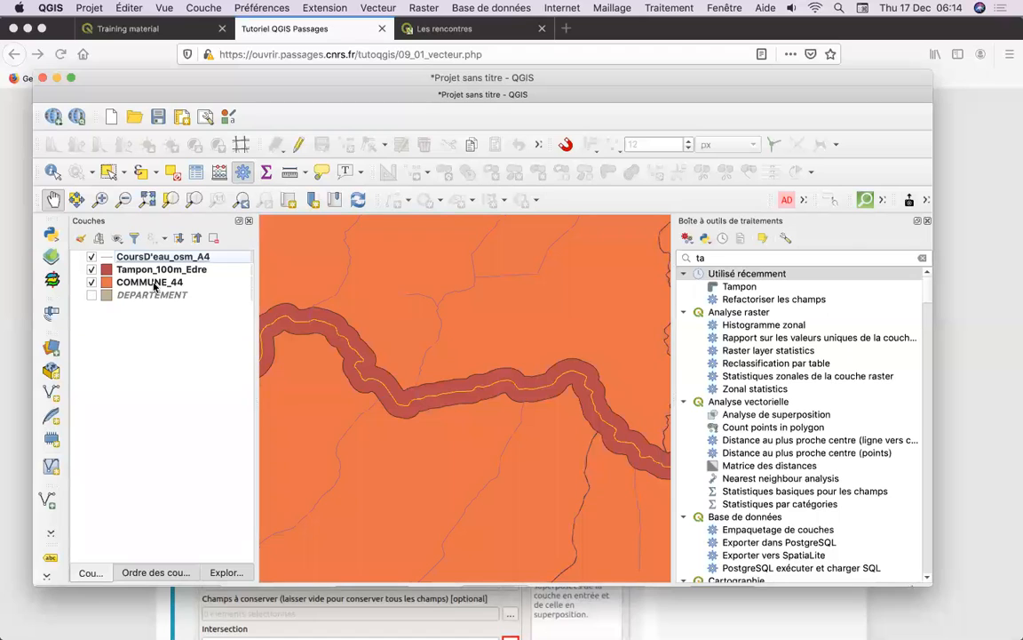
{"action": "left_click", "coordinate": [118, 294]}
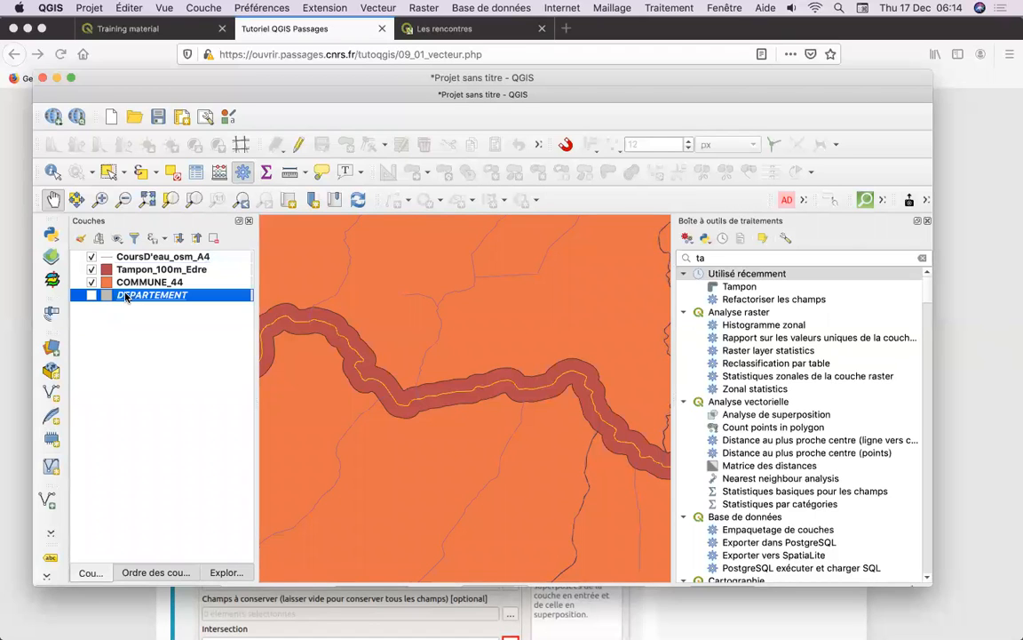
{"action": "left_click", "coordinate": [212, 238]}
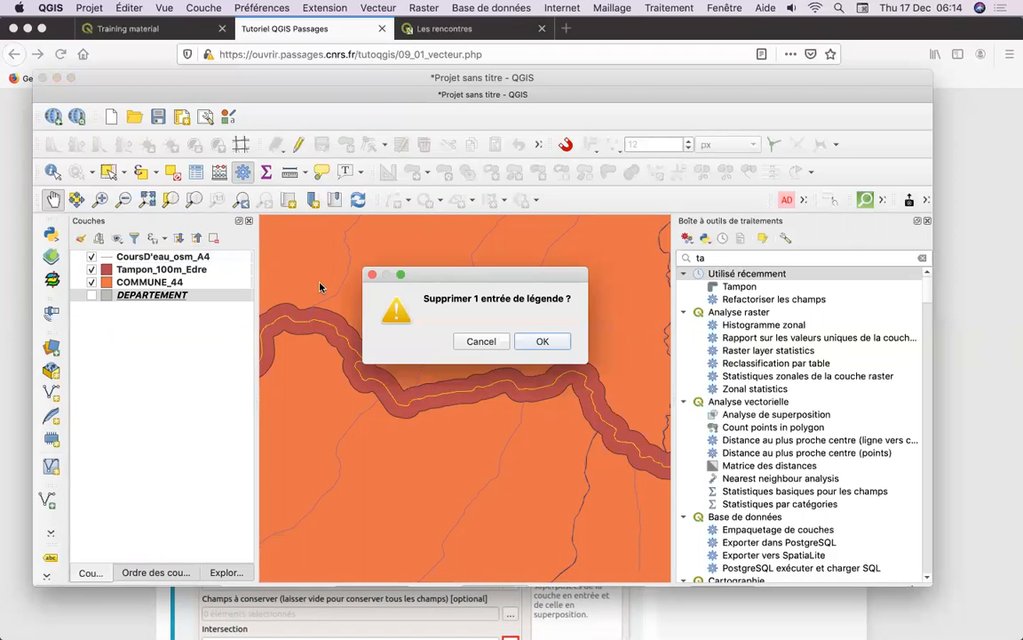
{"action": "left_click", "coordinate": [543, 343]}
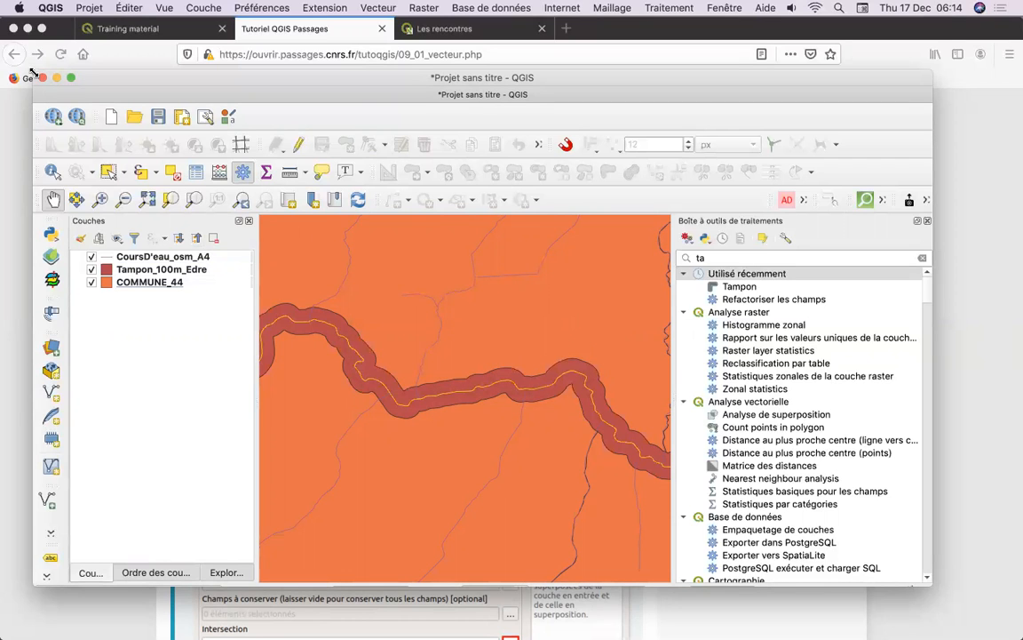
Step: Enlarge the QGIS window to fill the screen and hide the CoursD'eau_osm_A4 layer over the communes
{"action": "left_click_drag", "start_coordinate": [31, 71], "coordinate": [4, 9]}
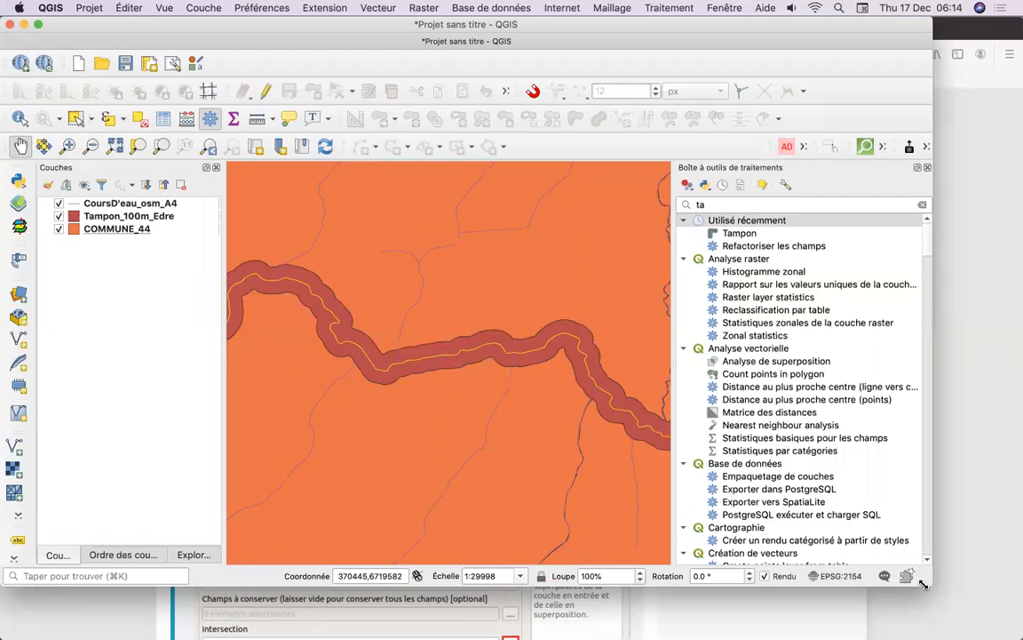
{"action": "left_click_drag", "start_coordinate": [929, 584], "coordinate": [1021, 636]}
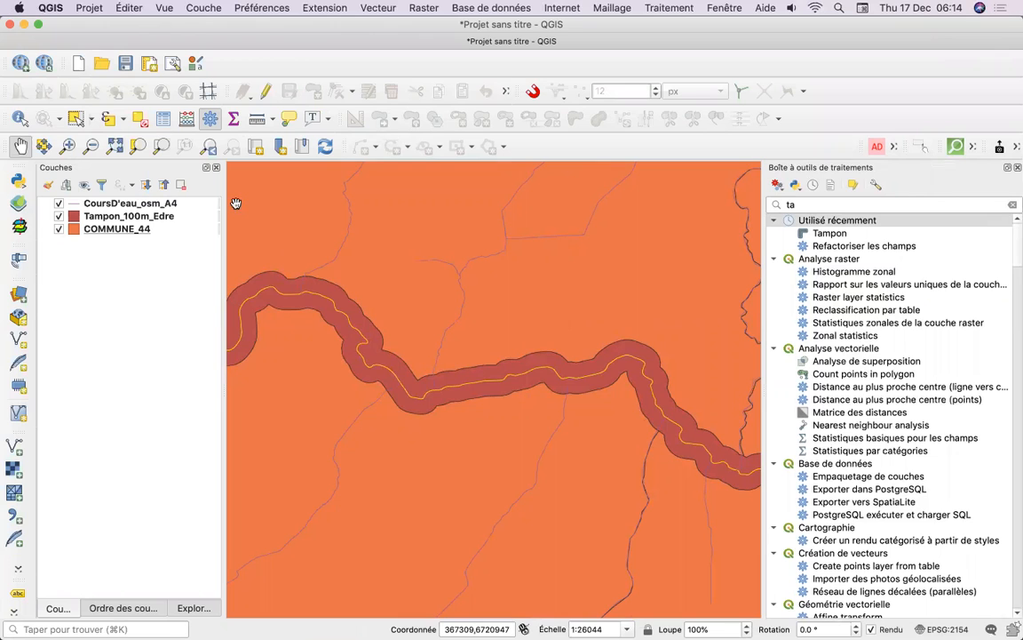
{"action": "left_click", "coordinate": [91, 145]}
{"action": "left_click", "coordinate": [339, 264]}
{"action": "left_click", "coordinate": [338, 266]}
{"action": "left_click", "coordinate": [339, 266]}
{"action": "left_click", "coordinate": [339, 266]}
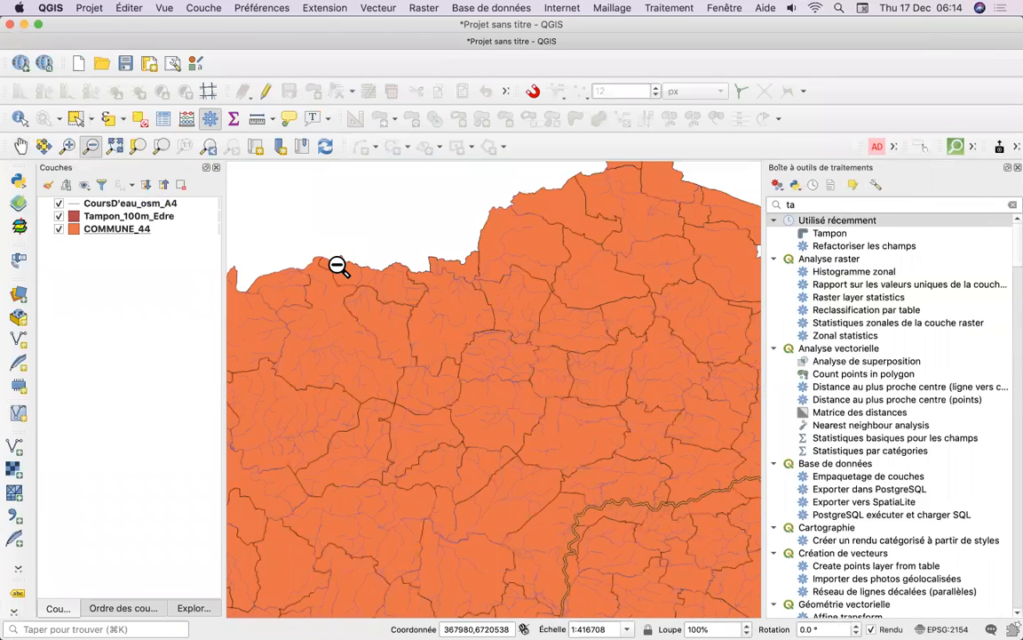
{"action": "left_click", "coordinate": [56, 204]}
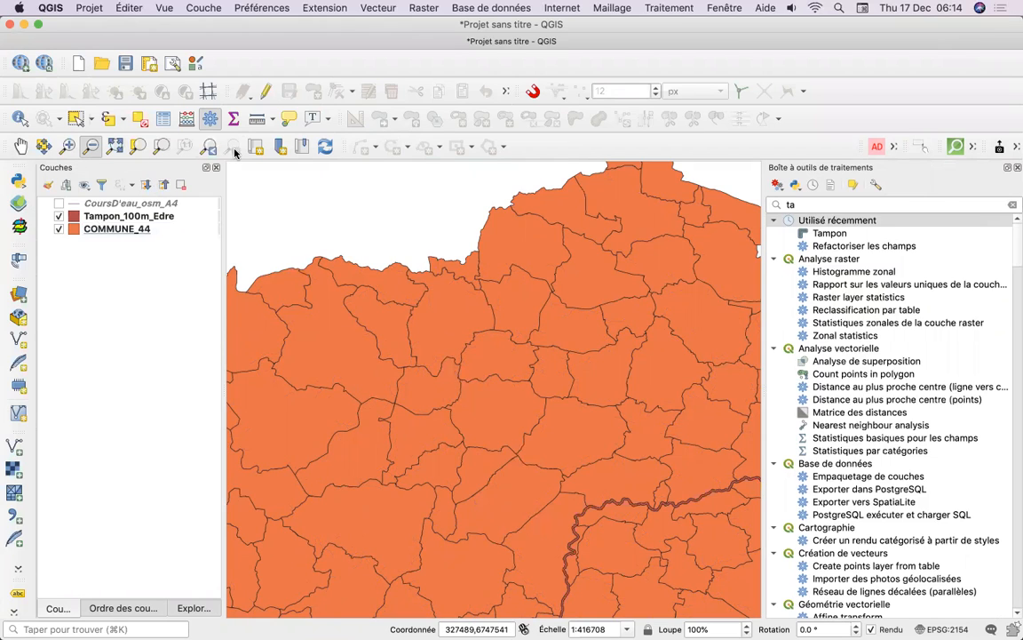
Step: Inspect the course of the Erdre buffer across the communes, including its eastern end up close, and return to the previous extent
{"action": "left_click", "coordinate": [20, 145]}
{"action": "left_click_drag", "start_coordinate": [619, 468], "coordinate": [472, 343]}
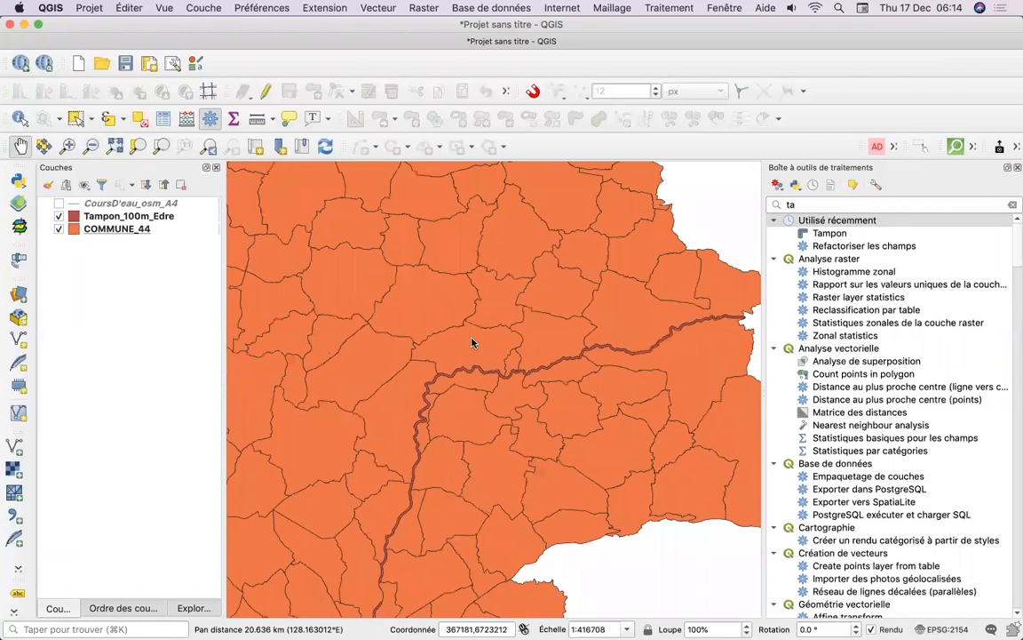
{"action": "left_click_drag", "start_coordinate": [531, 403], "coordinate": [476, 374]}
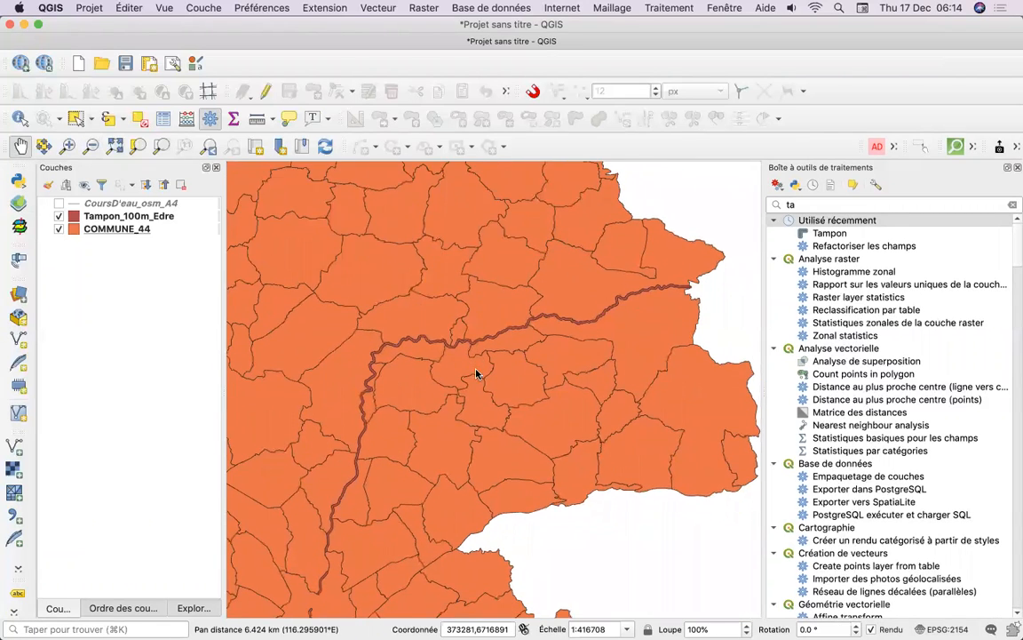
{"action": "left_click", "coordinate": [68, 148]}
{"action": "left_click_drag", "start_coordinate": [608, 258], "coordinate": [748, 378]}
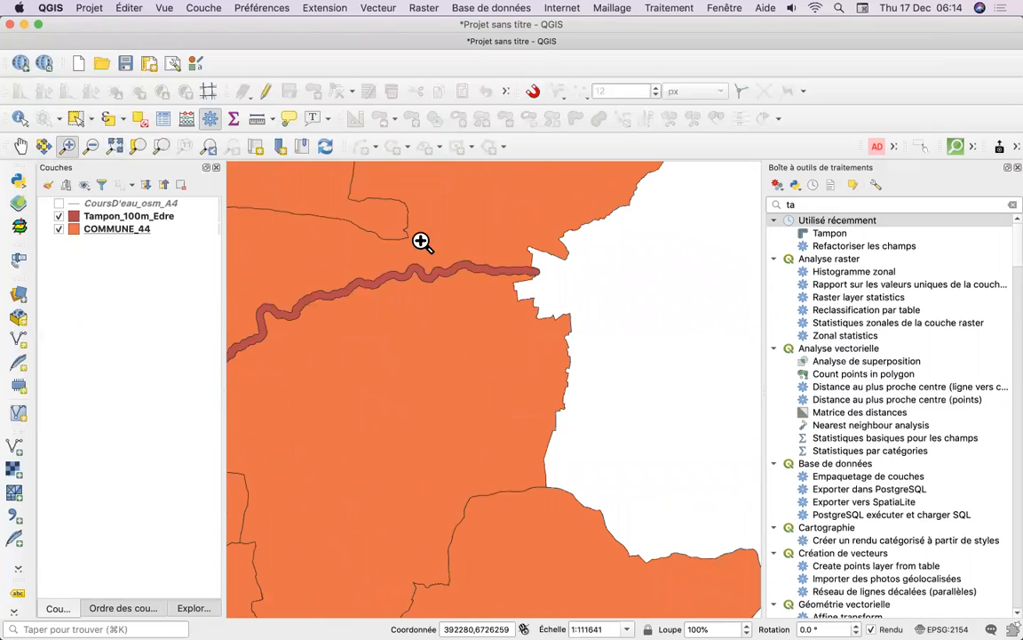
{"action": "left_click", "coordinate": [208, 146]}
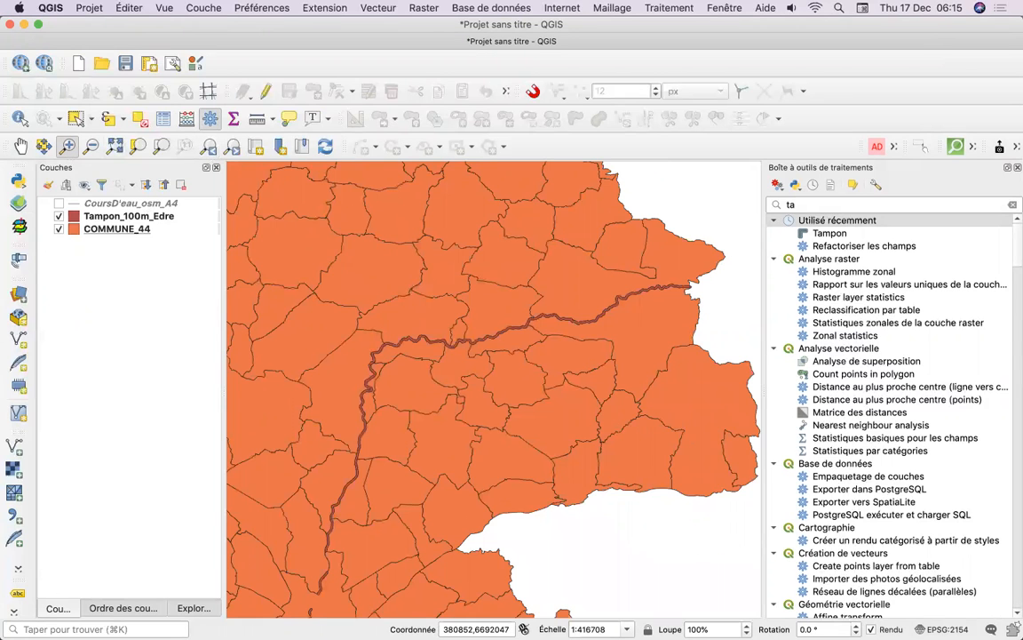
Step: Switch to the QGIS tutorial in Firefox and read the source, overlay and output settings for the Intersection tool
{"action": "left_click", "coordinate": [236, 613]}
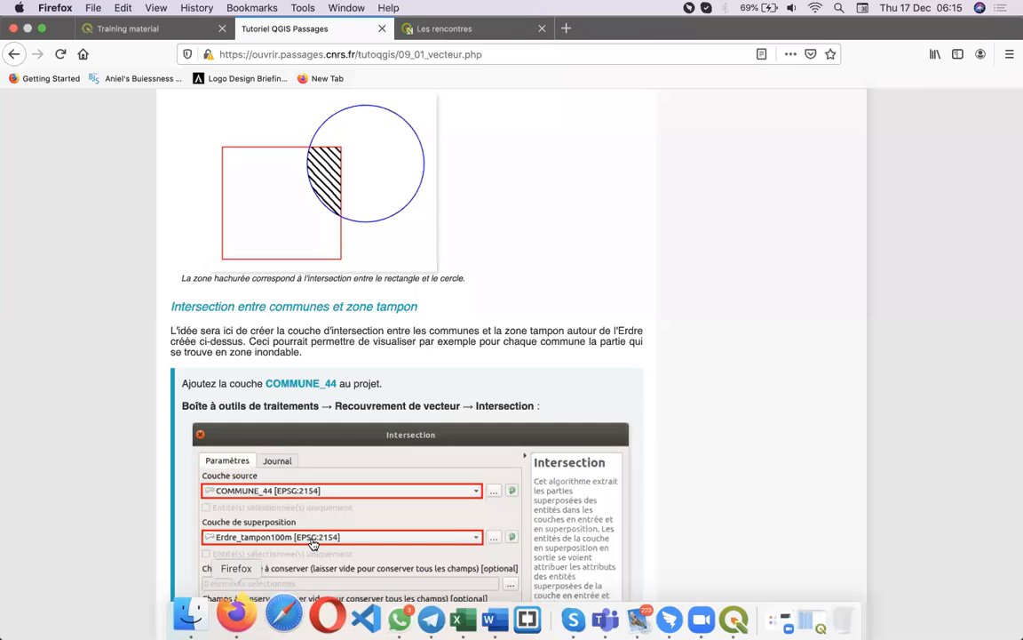
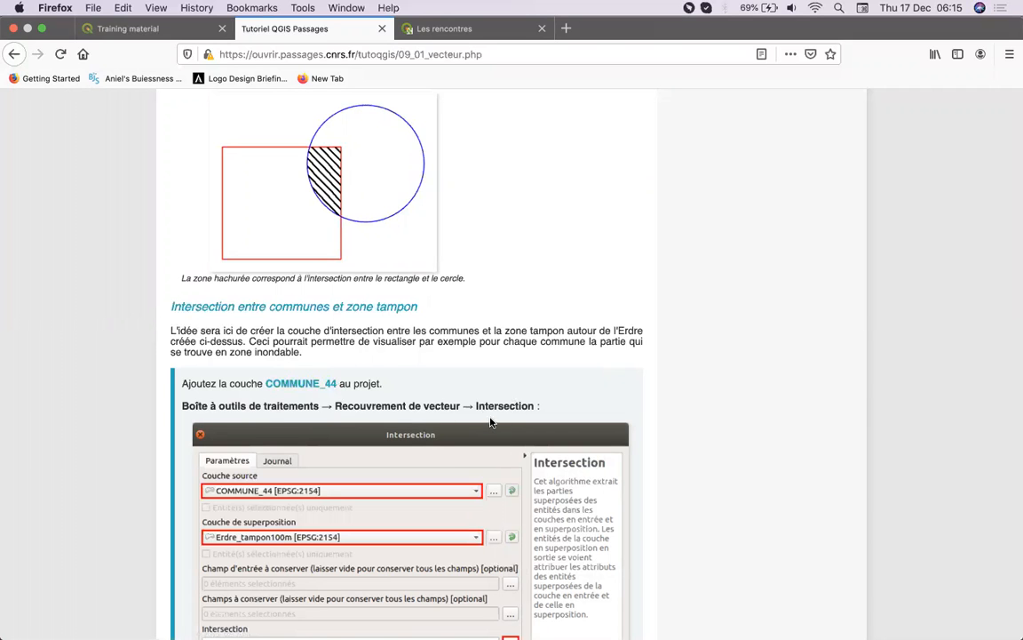
{"action": "scroll", "coordinate": [490, 422], "scroll_direction": "down", "scroll_amount": 5}
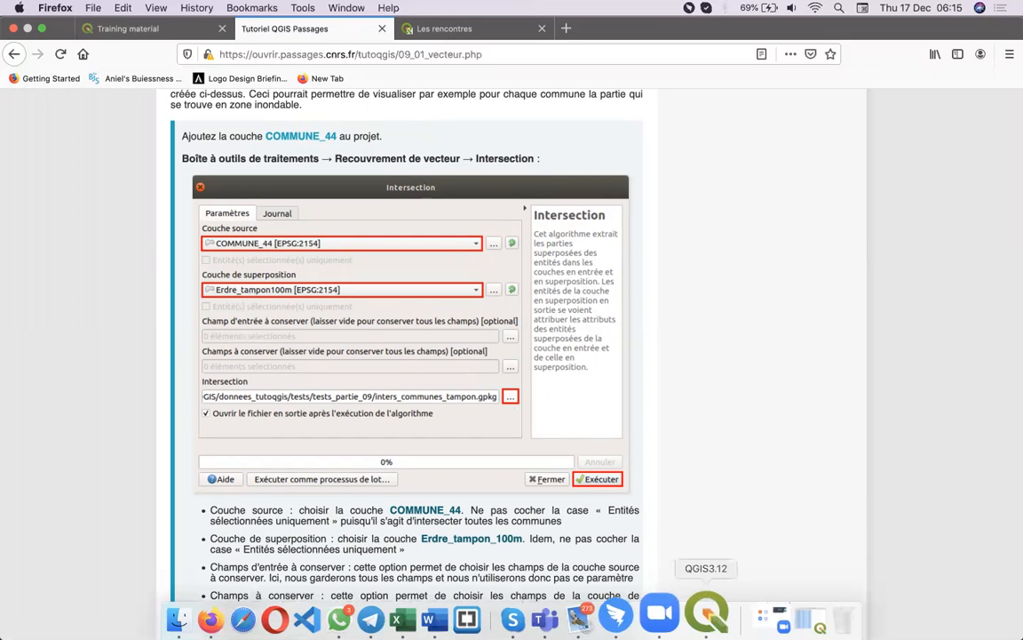
Step: Back in QGIS, clear the processing toolbox search, check the Intersection tool's location in the Firefox tutorial, and expand the Recouvrement de vecteur group
{"action": "left_click", "coordinate": [702, 621]}
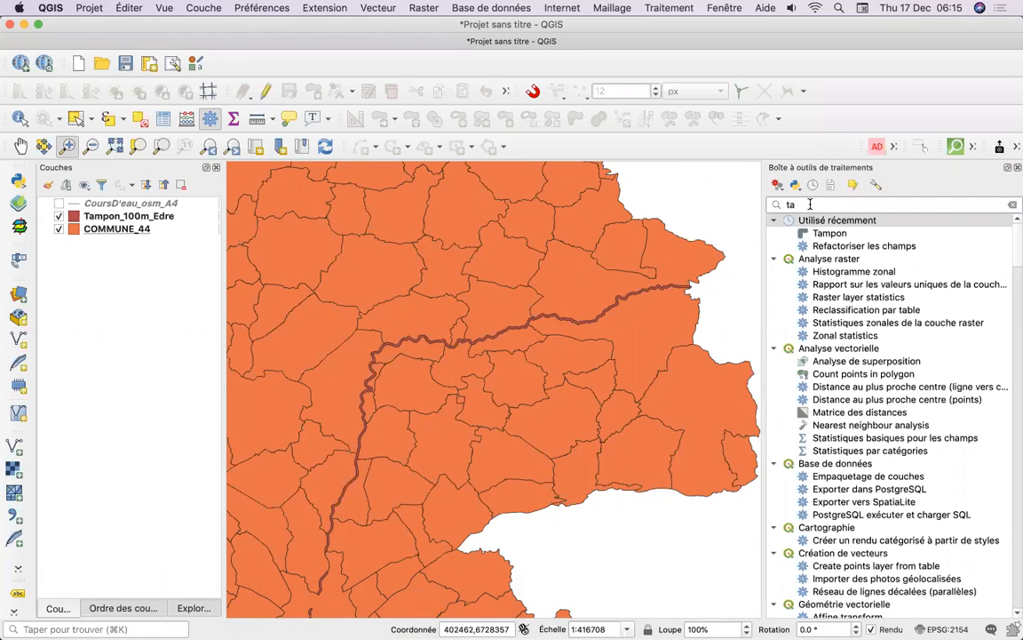
{"action": "key", "text": "BackSpace"}
{"action": "key", "text": "BackSpace"}
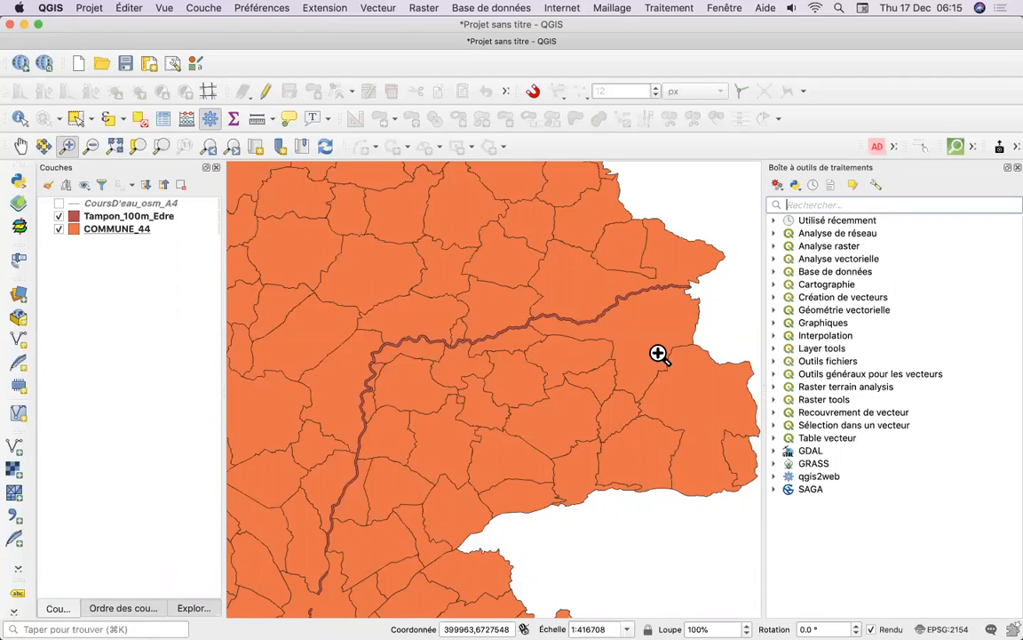
{"action": "mouse_move", "coordinate": [499, 634]}
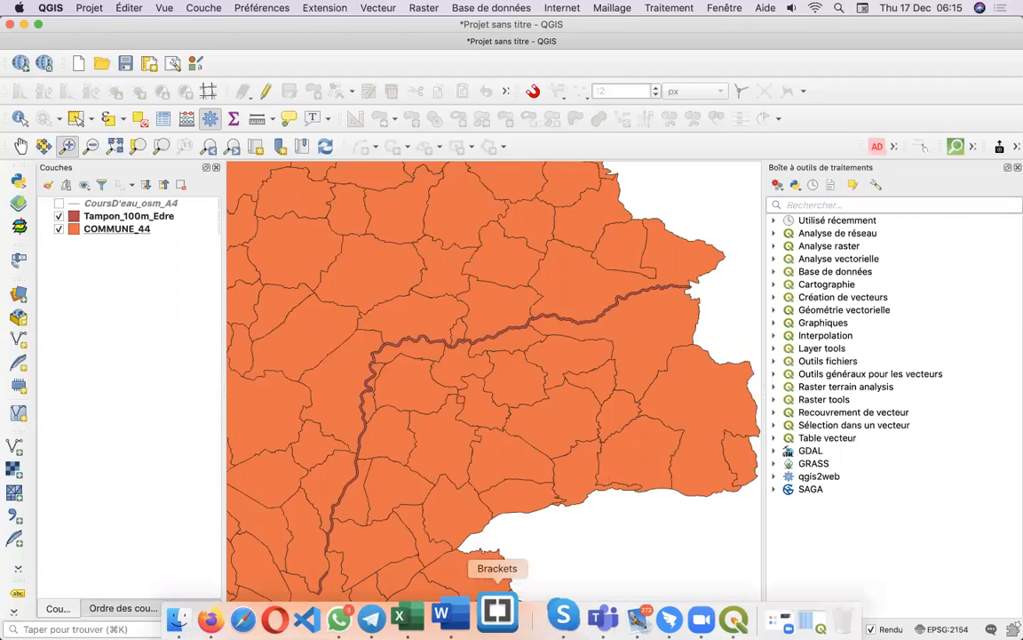
{"action": "left_click", "coordinate": [242, 609]}
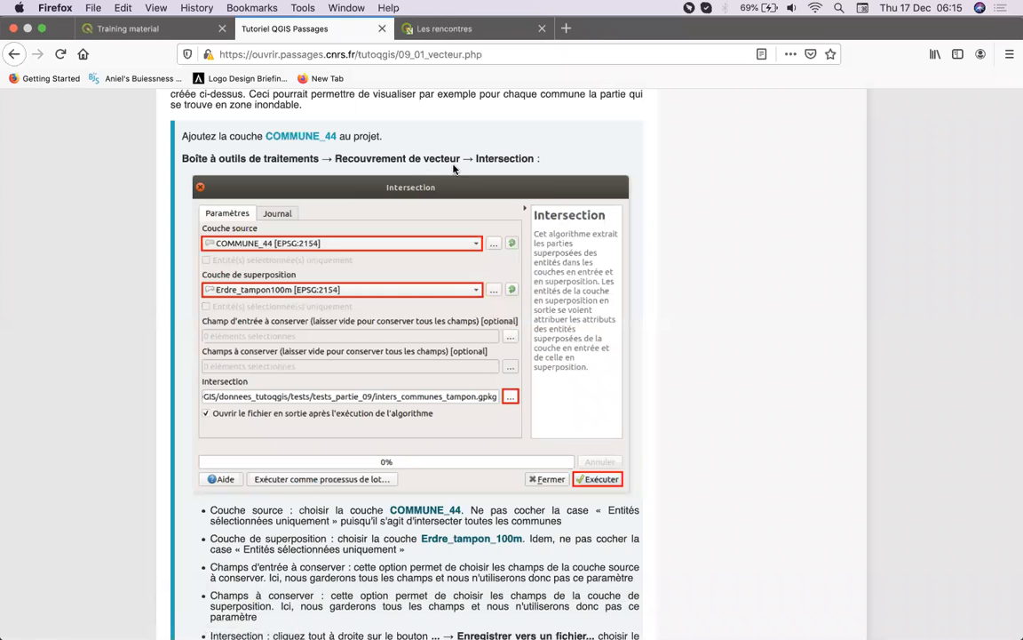
{"action": "mouse_move", "coordinate": [664, 631]}
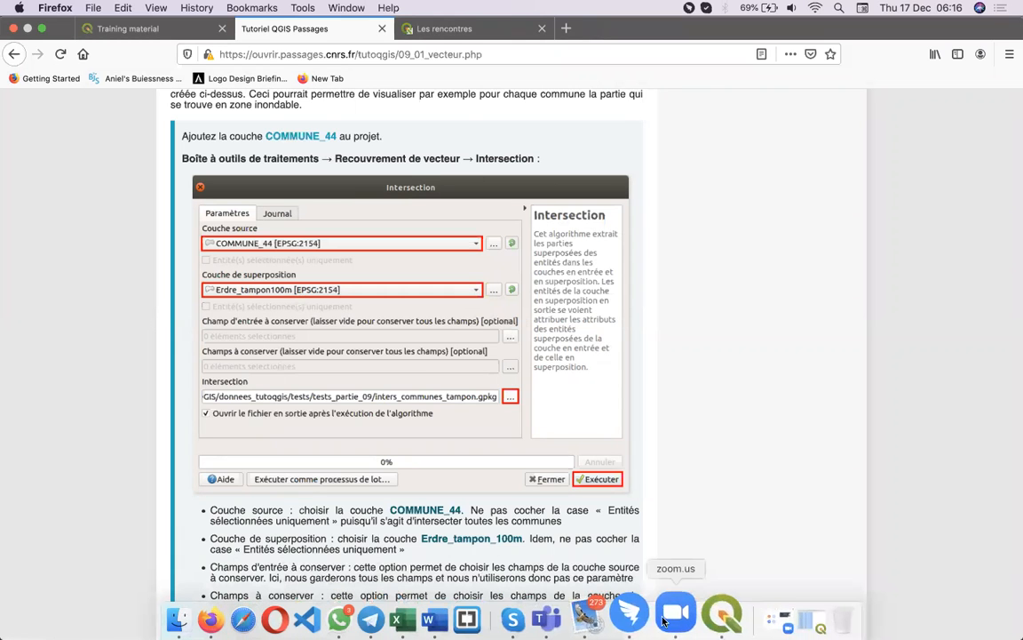
{"action": "left_click", "coordinate": [721, 615]}
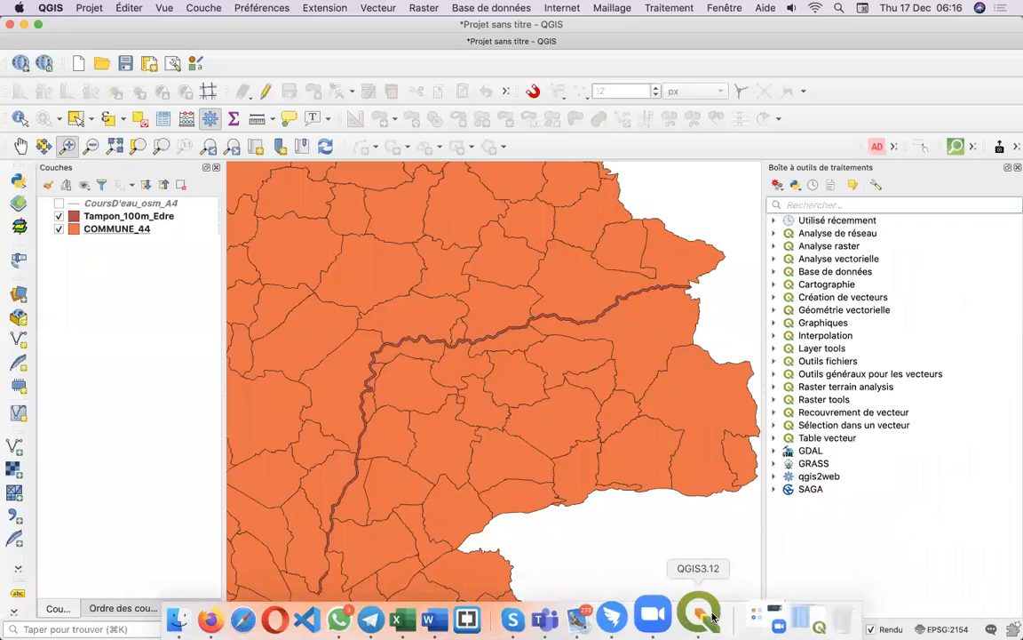
{"action": "left_click", "coordinate": [773, 413]}
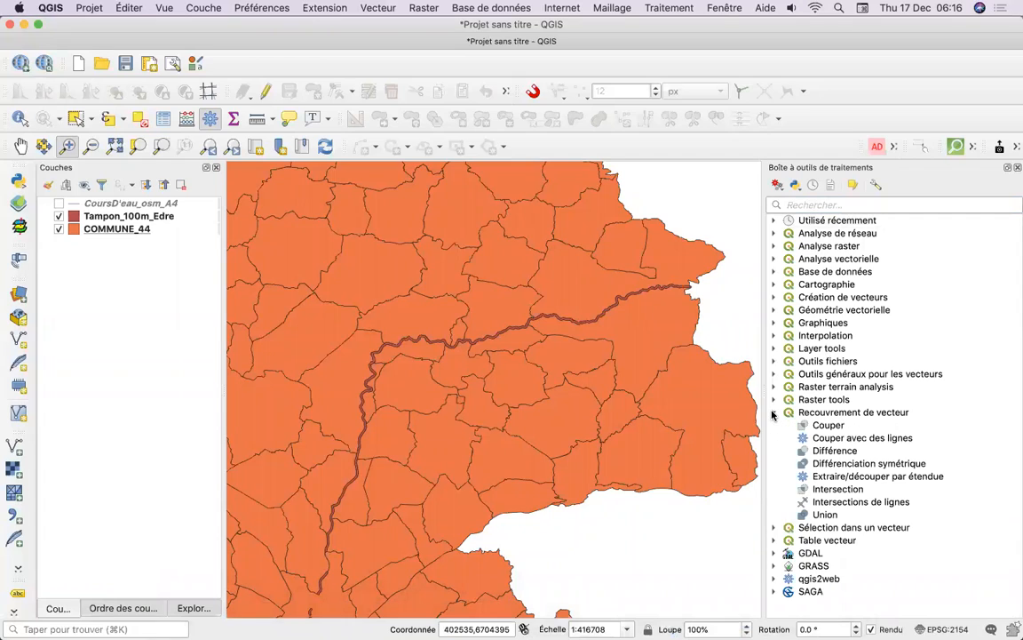
Step: Open the Intersection tool with COMMUNE_44 as the source layer and set Tampon_100m_Edre as the overlay layer
{"action": "left_click", "coordinate": [816, 490]}
{"action": "double_click", "coordinate": [816, 490]}
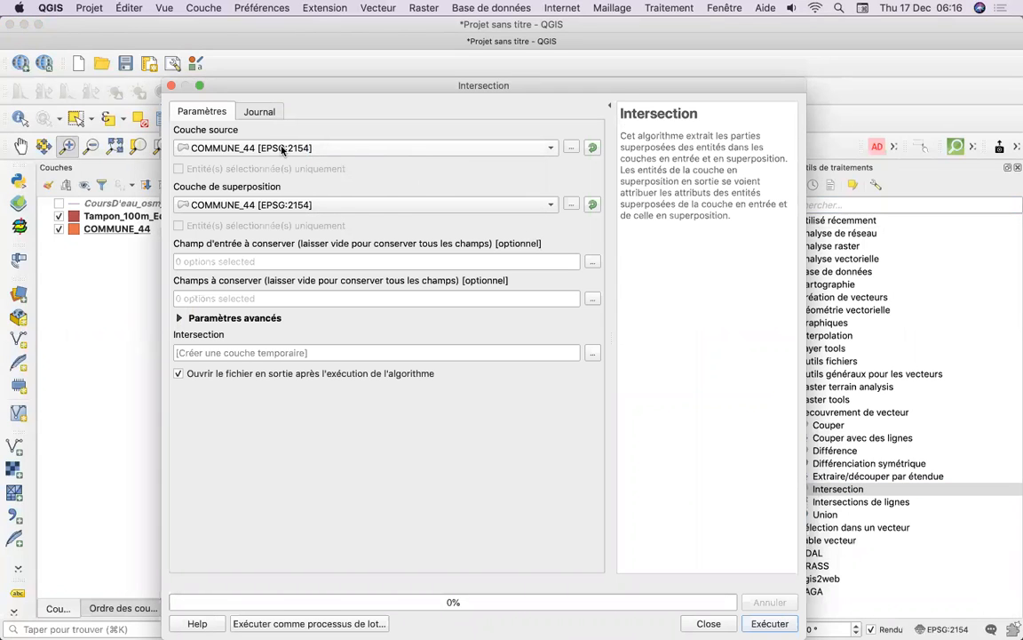
{"action": "left_click", "coordinate": [549, 206]}
{"action": "left_click", "coordinate": [519, 239]}
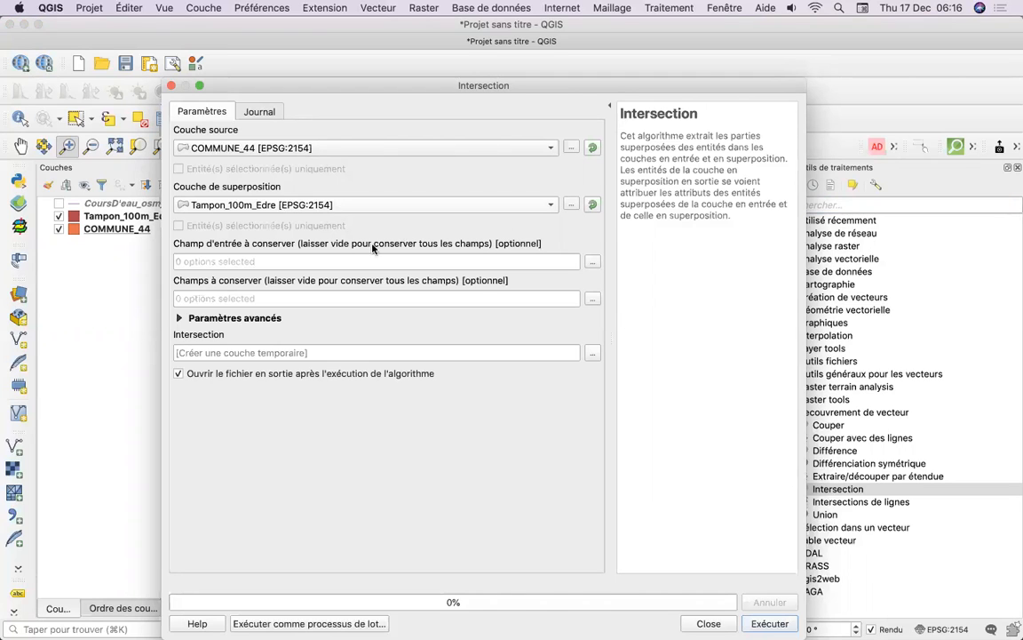
Step: Check the Intersection settings against the Firefox tutorial, including the fields to keep and the output file, and return to QGIS
{"action": "mouse_move", "coordinate": [374, 632]}
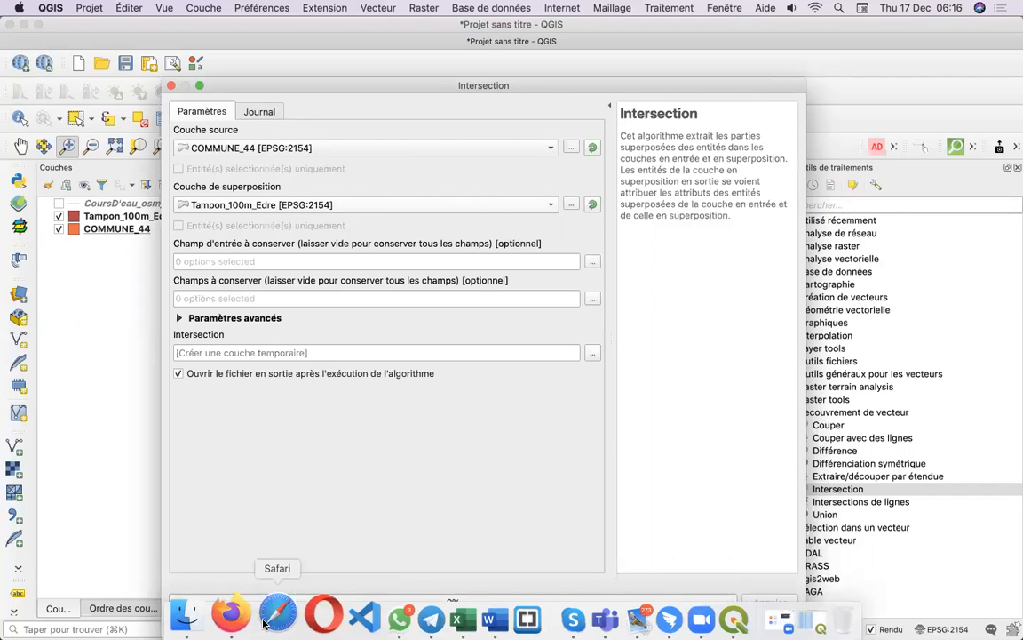
{"action": "left_click", "coordinate": [236, 620]}
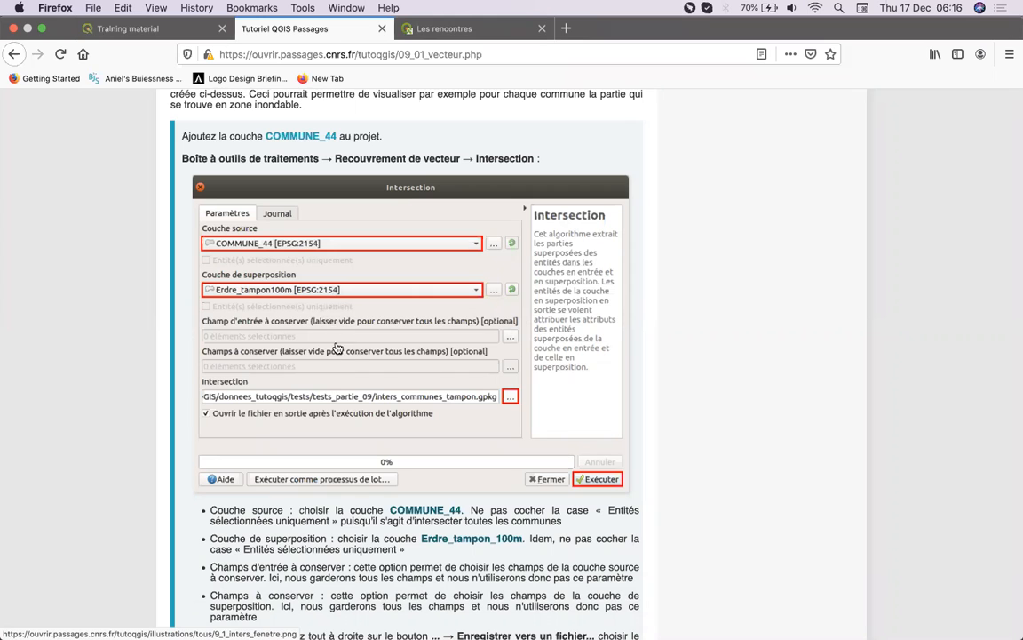
{"action": "mouse_move", "coordinate": [578, 626]}
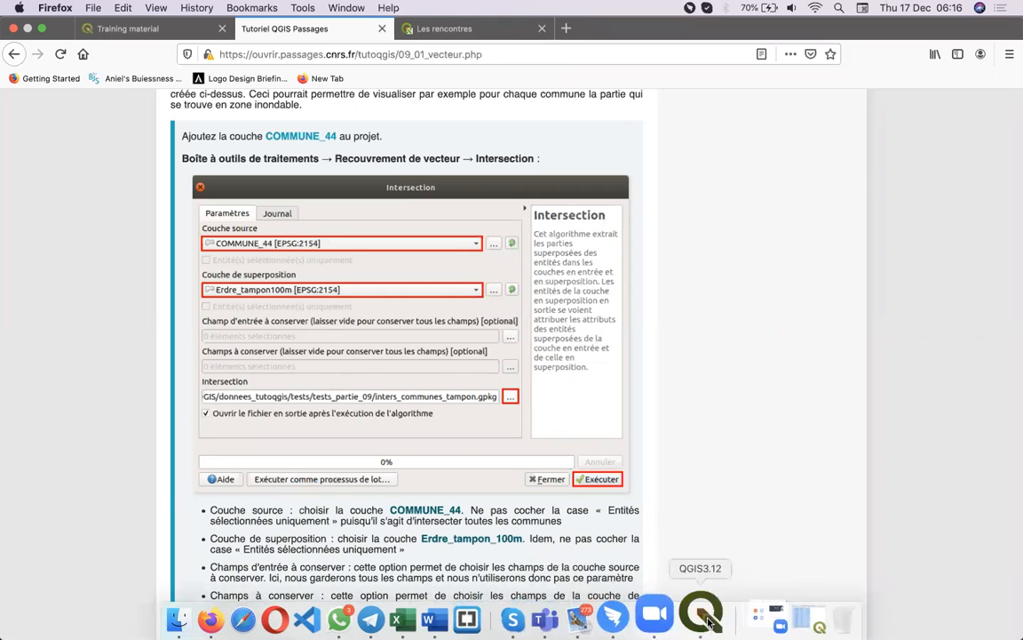
{"action": "left_click", "coordinate": [702, 611]}
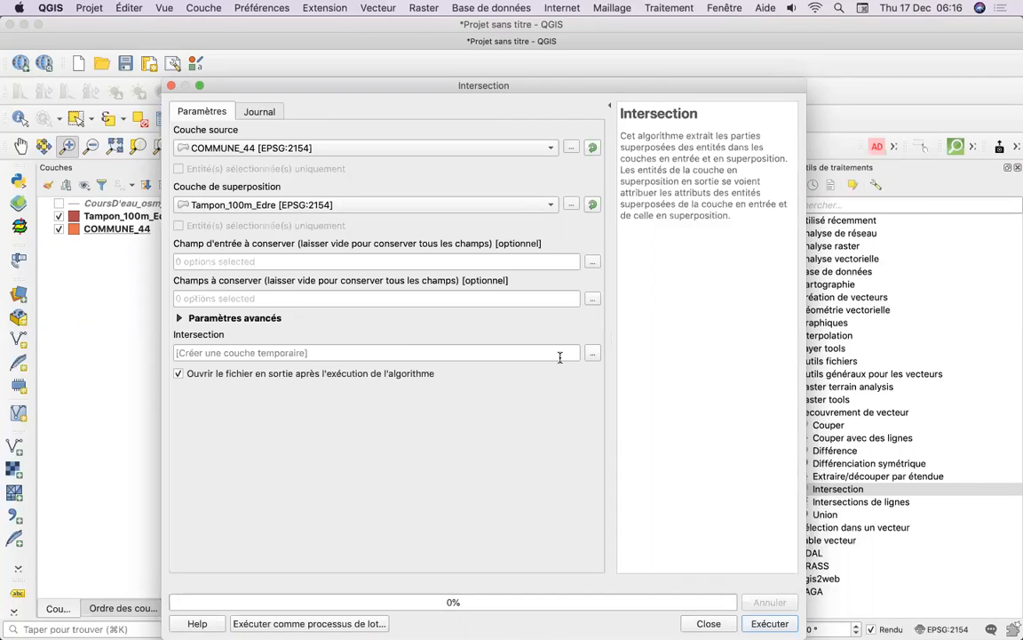
{"action": "mouse_move", "coordinate": [648, 630]}
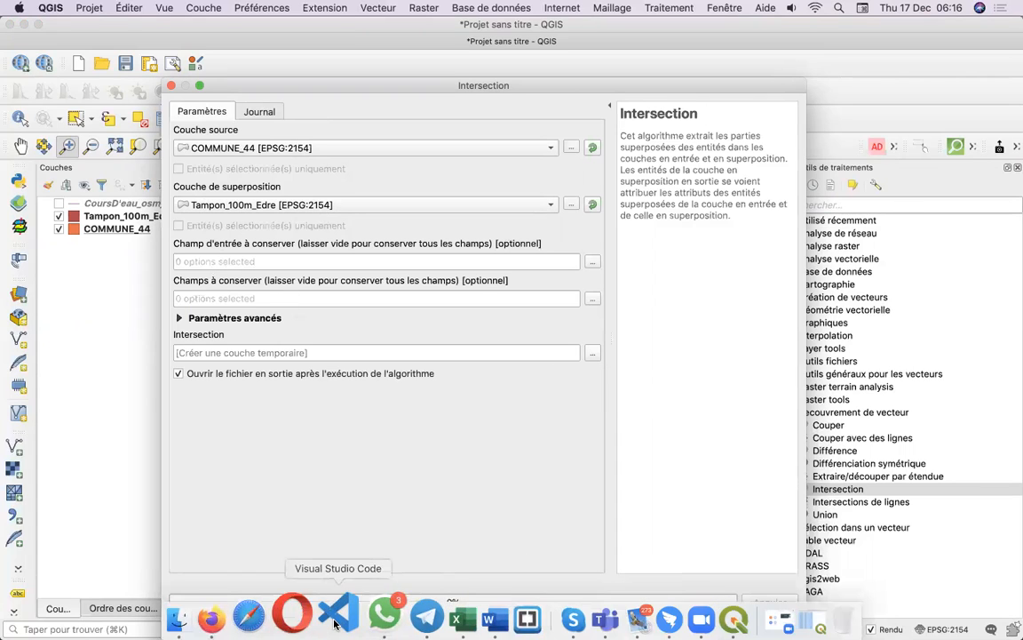
{"action": "left_click", "coordinate": [216, 617]}
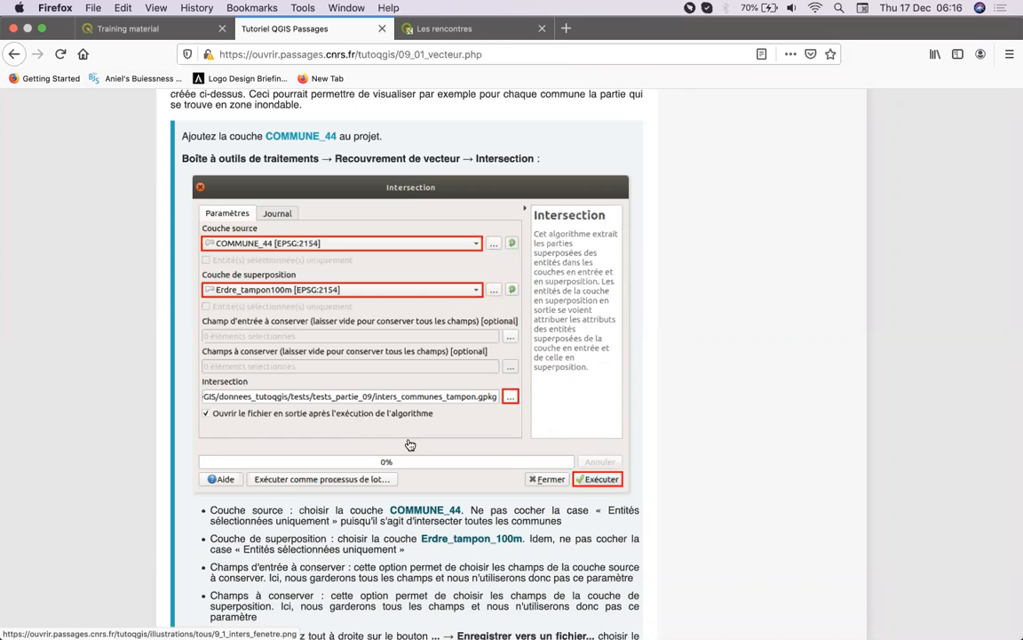
{"action": "mouse_move", "coordinate": [612, 619]}
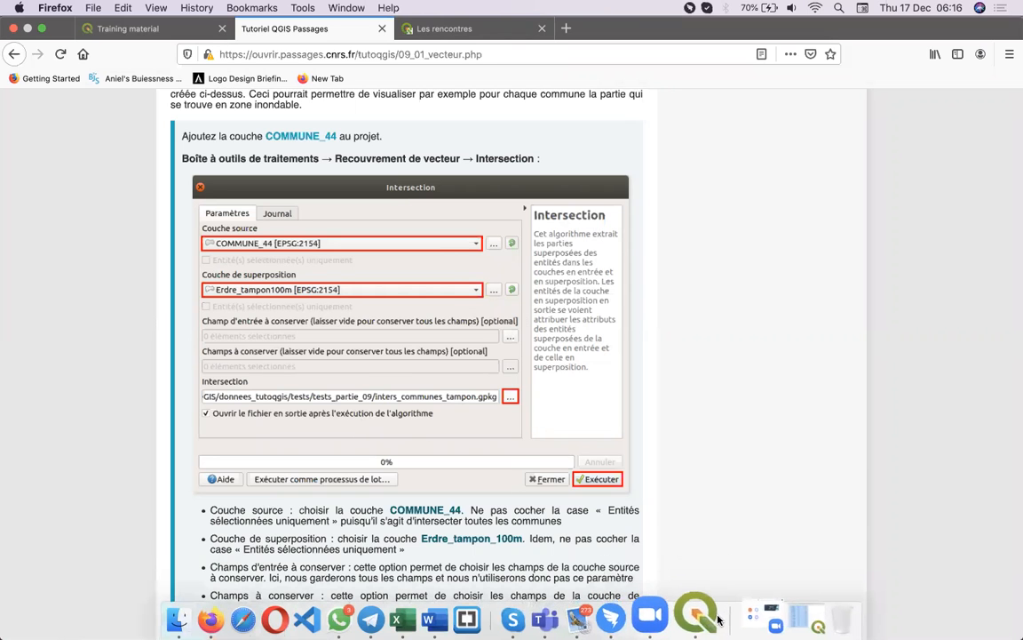
{"action": "left_click", "coordinate": [716, 618]}
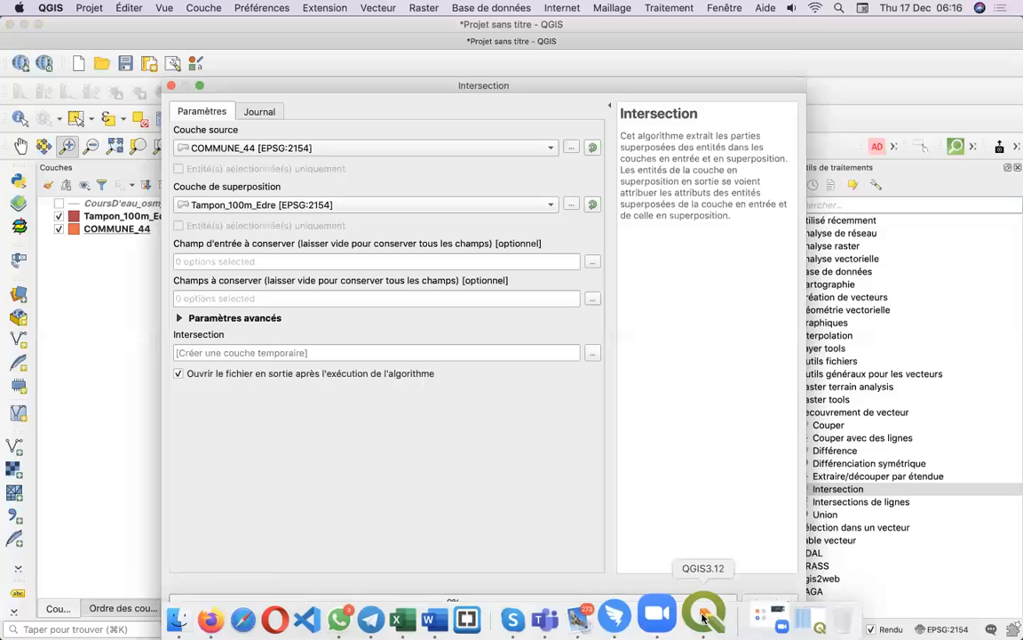
Step: Set the intersection output to a GeoPackage file named Intersection_Edre_CommunesA4 in the Analyse spatiale folder
{"action": "left_click", "coordinate": [591, 355]}
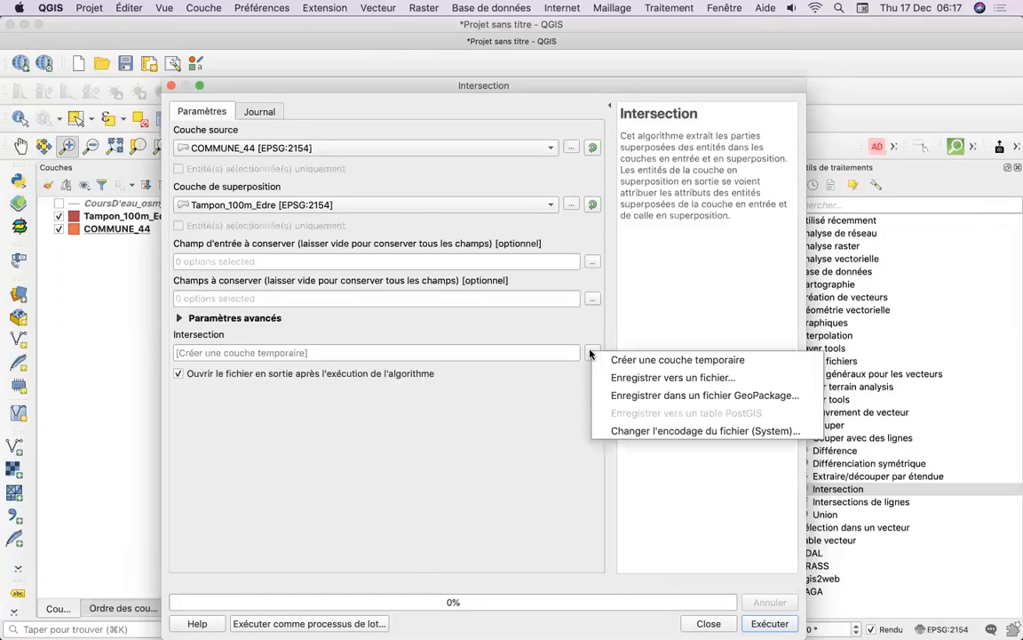
{"action": "left_click", "coordinate": [611, 402]}
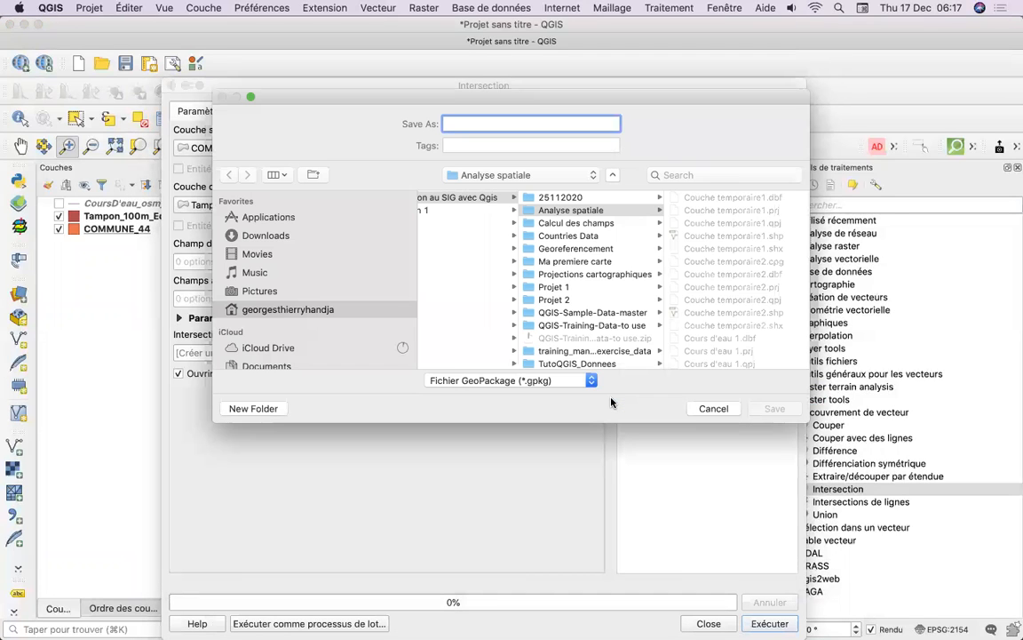
{"action": "scroll", "coordinate": [723, 321], "scroll_direction": "down", "scroll_amount": 10}
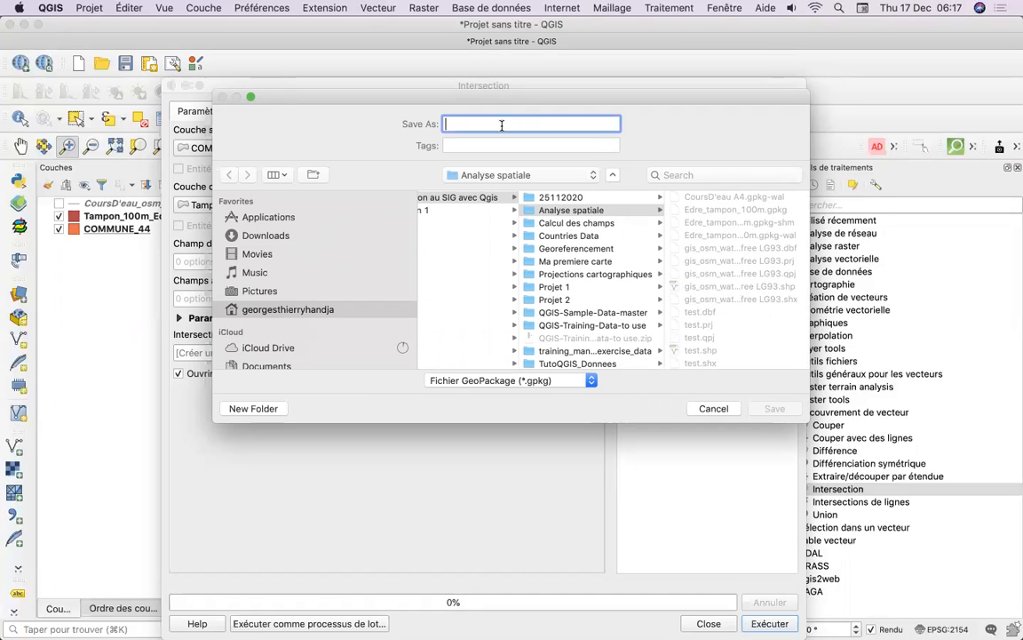
{"action": "type", "text": "Intersection_Edre_"}
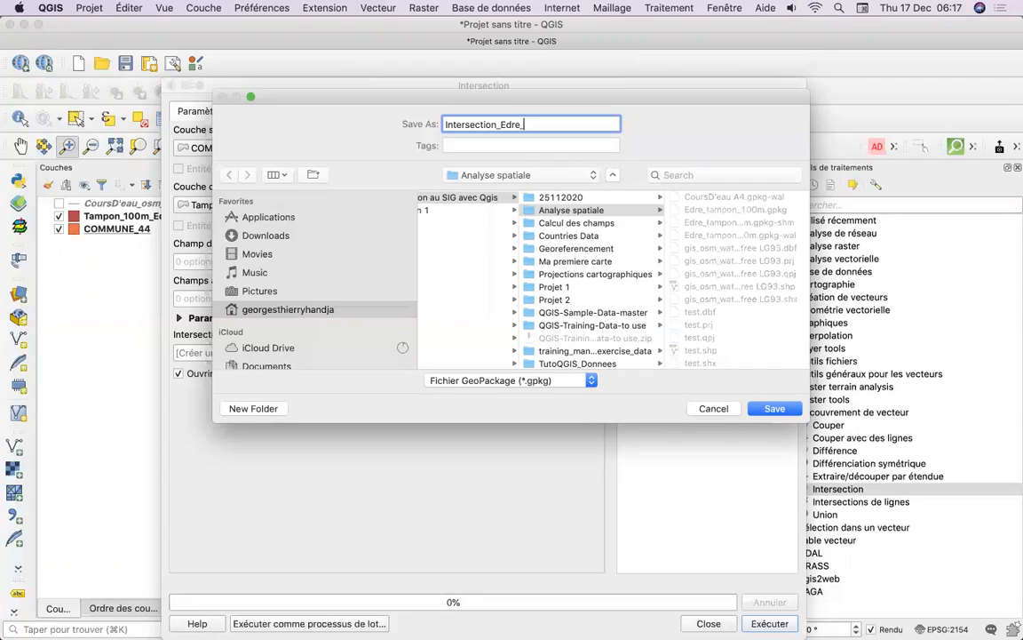
{"action": "type", "text": "mmunesA4"}
{"action": "left_click", "coordinate": [776, 408]}
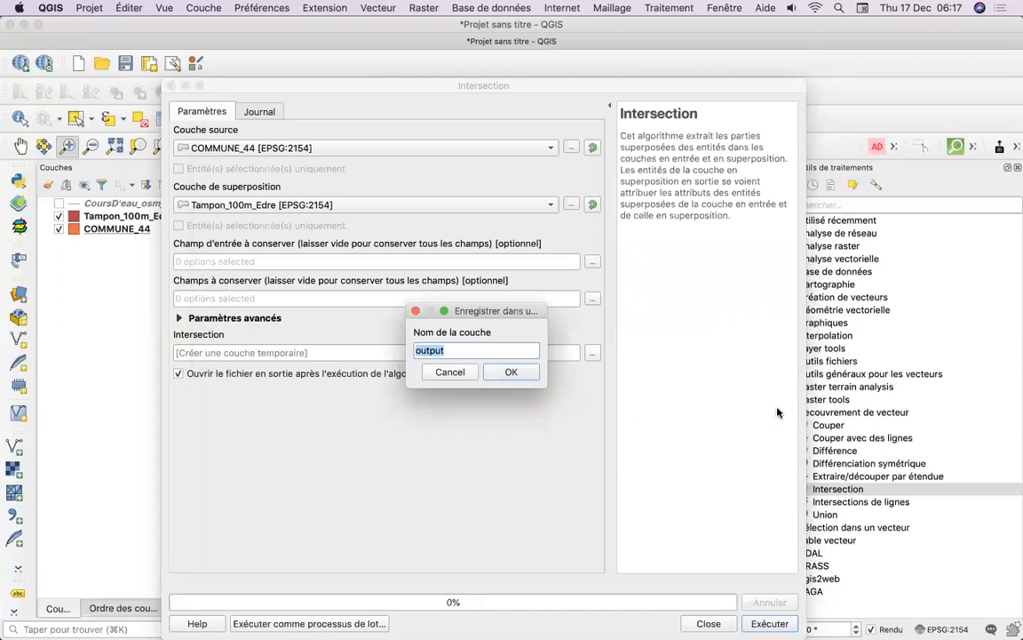
Step: Name the output layer Insectersection_edre_CA4 and run the intersection, closing the tool when it is done
{"action": "type", "text": "Insectersection_edre_C"}
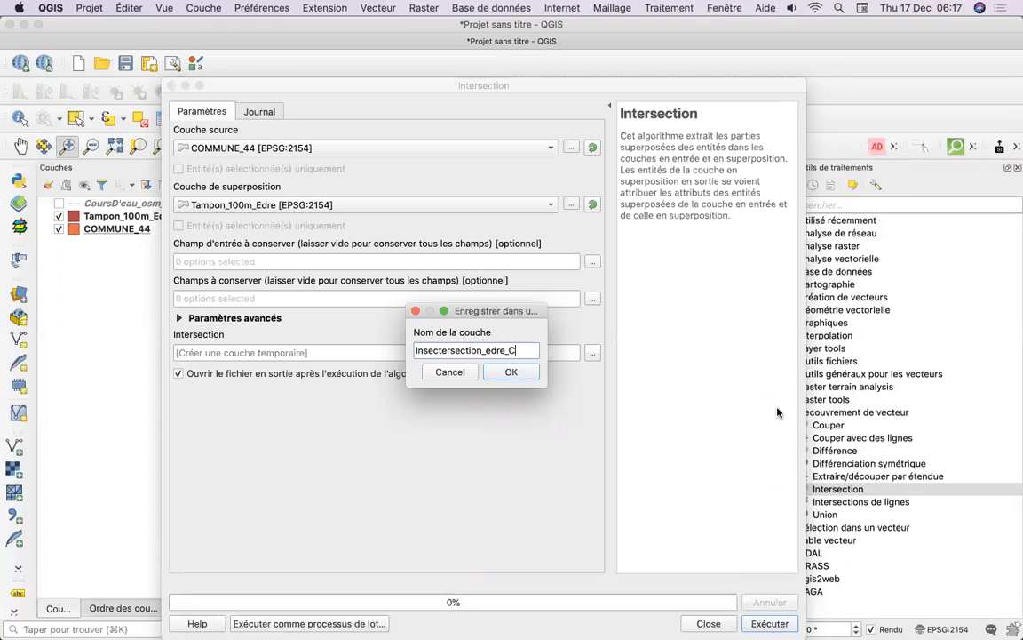
{"action": "type", "text": "4"}
{"action": "left_click", "coordinate": [512, 372]}
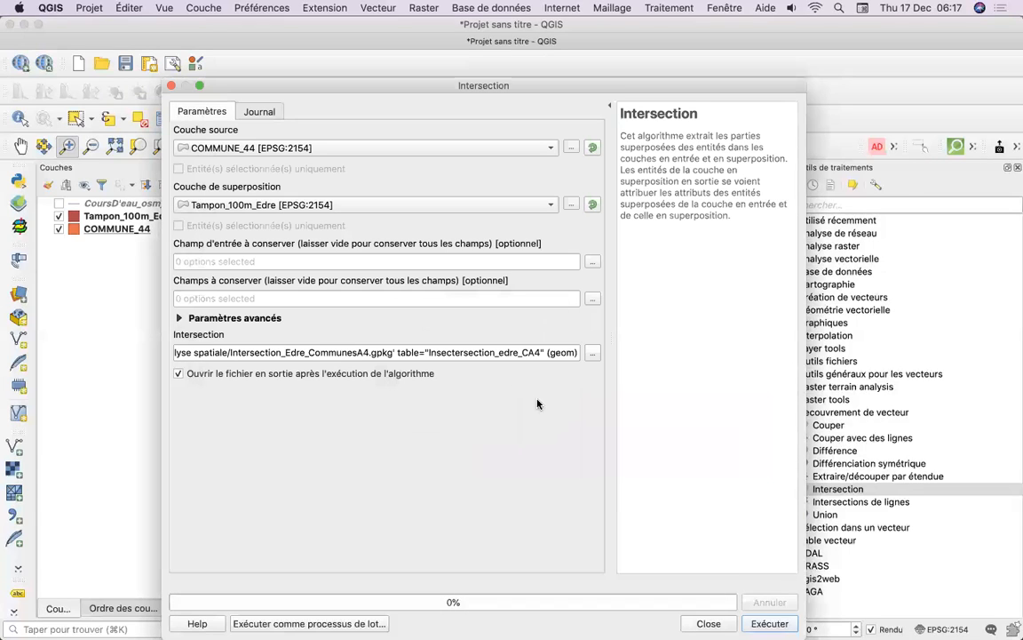
{"action": "left_click", "coordinate": [767, 623]}
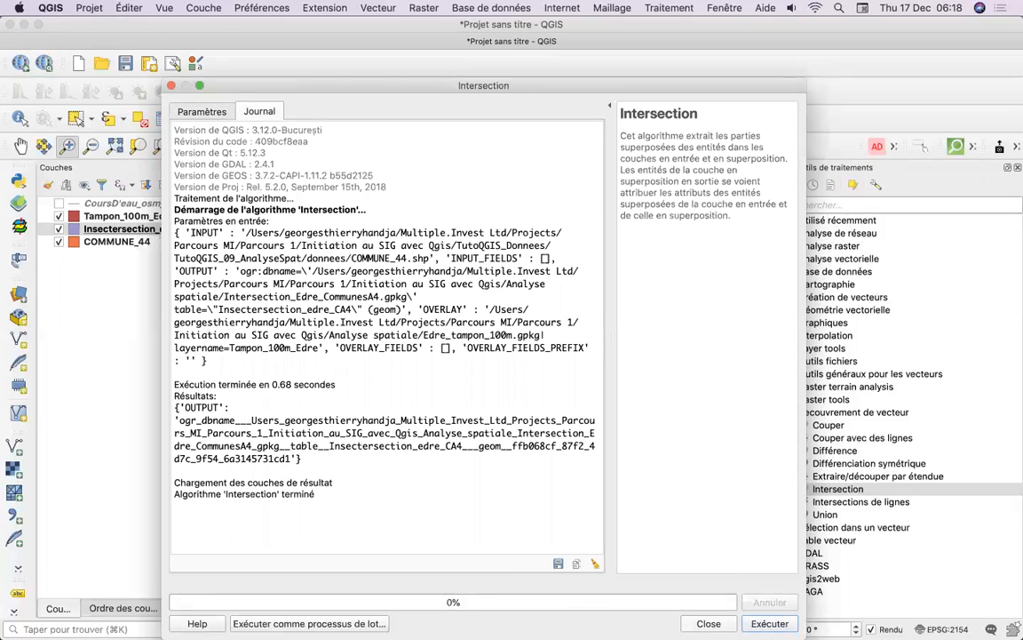
{"action": "left_click", "coordinate": [708, 623]}
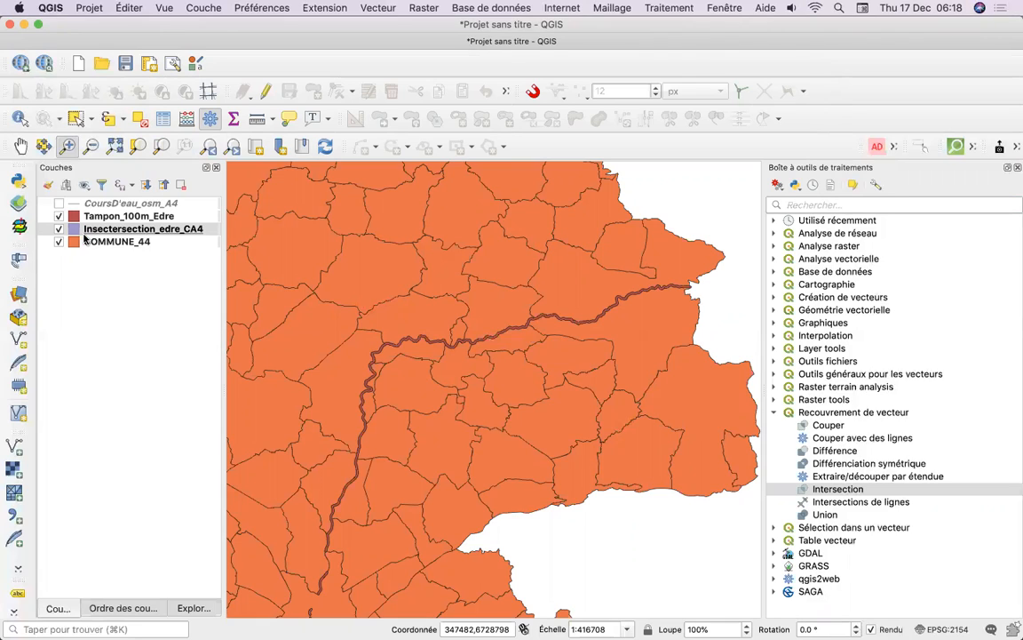
Step: Hide Tampon_100m_Edre, show CoursD'eau_osm_A4, and inspect the intersection strip around the river near its eastern end
{"action": "left_click", "coordinate": [58, 216]}
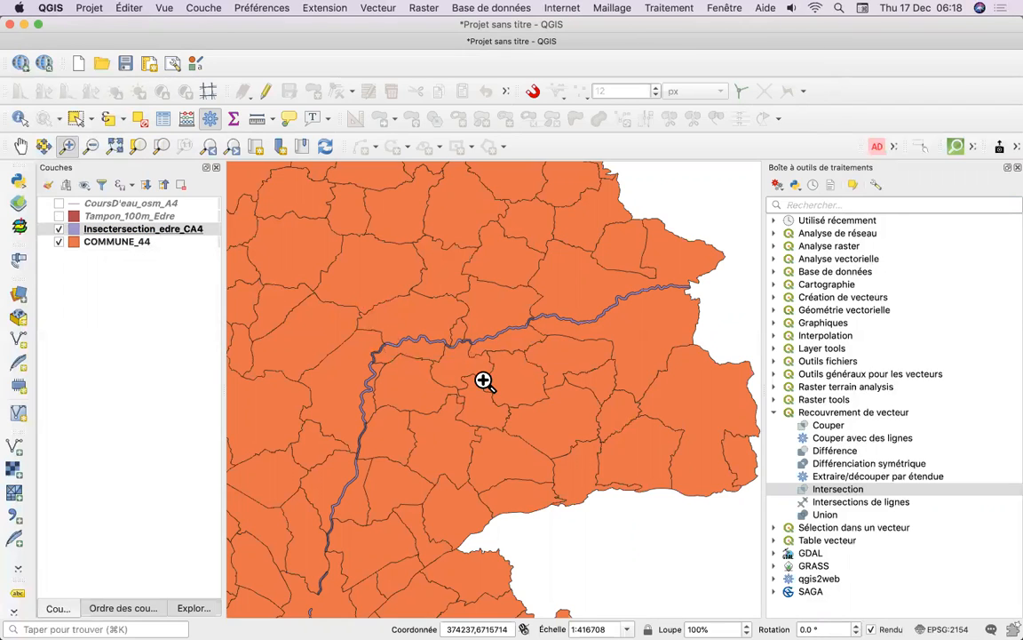
{"action": "left_click", "coordinate": [58, 204]}
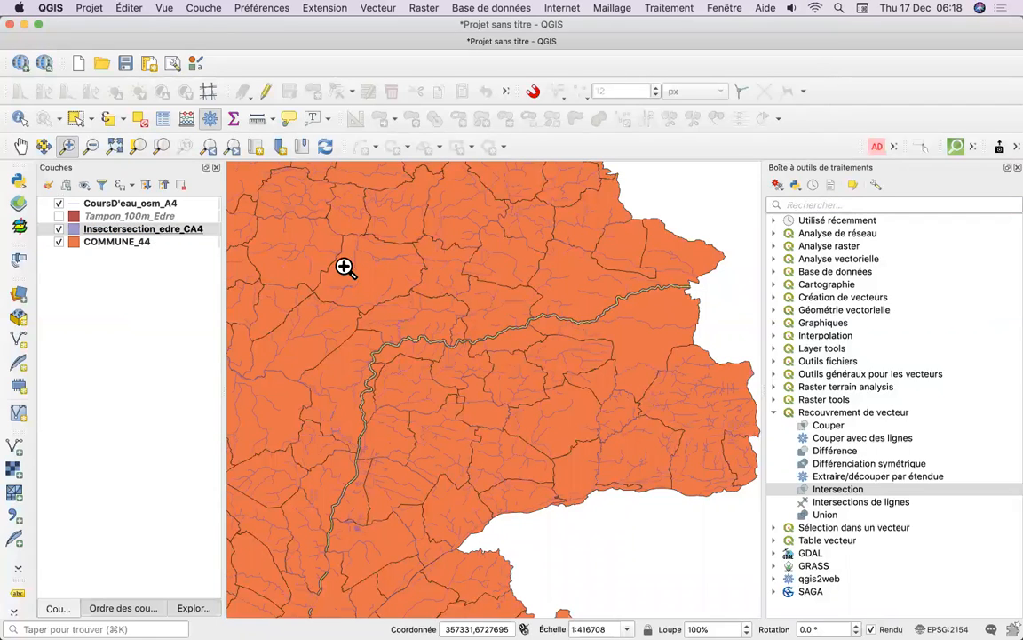
{"action": "left_click_drag", "start_coordinate": [509, 263], "coordinate": [646, 304]}
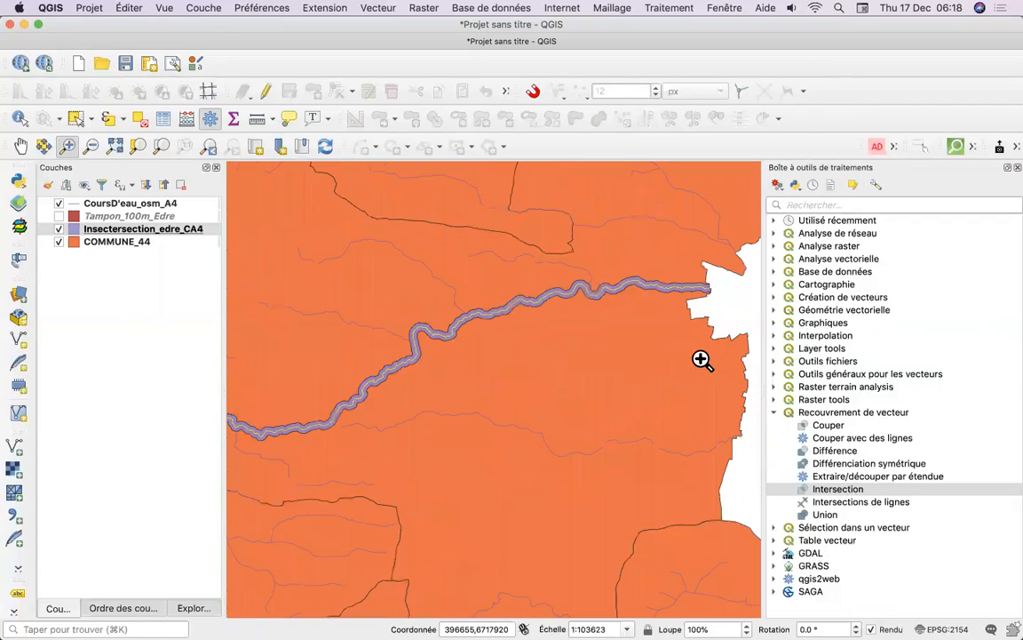
{"action": "left_click_drag", "start_coordinate": [520, 254], "coordinate": [699, 347]}
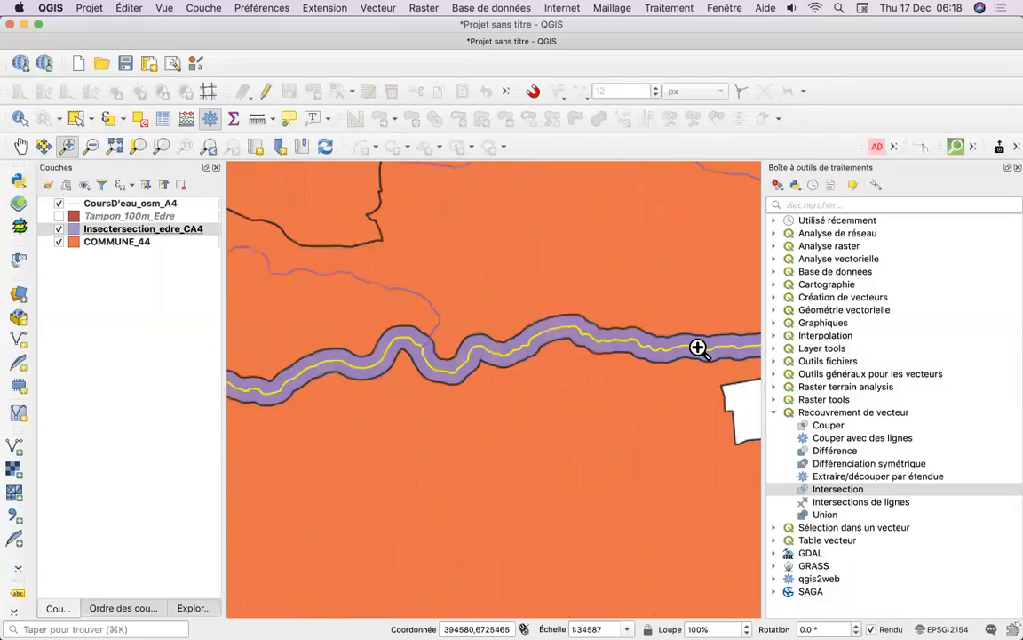
Step: Hide CoursD'eau_osm_A4 and compare the intersection strip with the Tampon_100m_Edre buffer where it crosses commune boundaries
{"action": "left_click", "coordinate": [58, 204]}
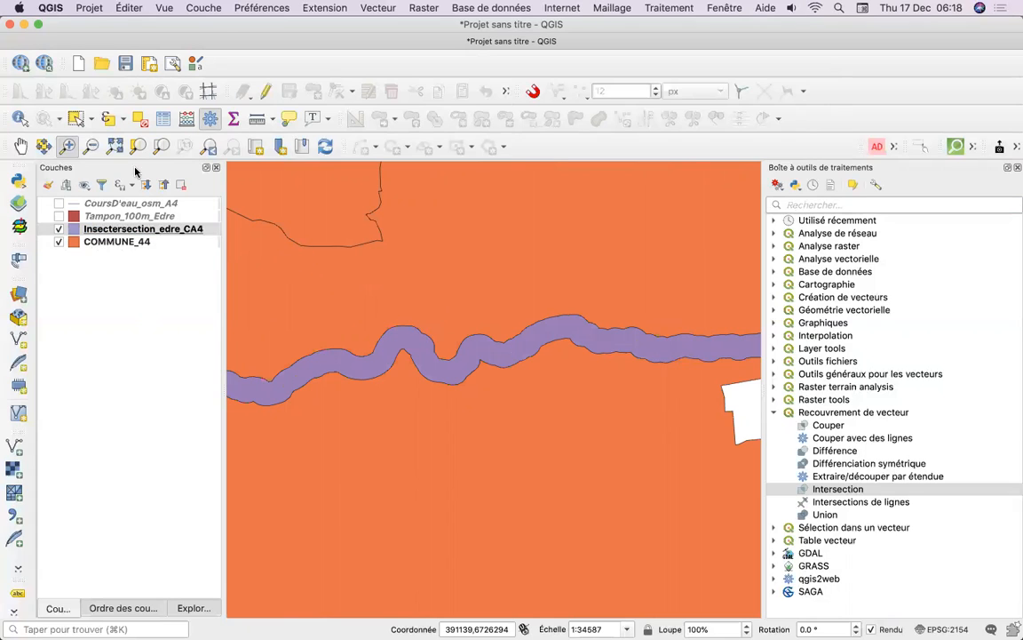
{"action": "left_click", "coordinate": [90, 146]}
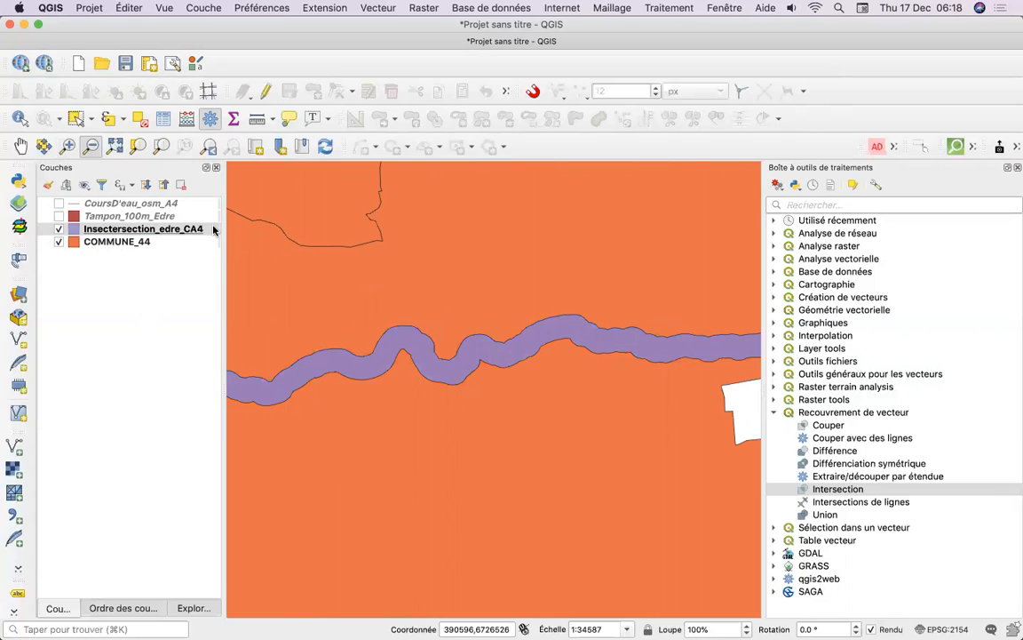
{"action": "left_click_drag", "start_coordinate": [348, 312], "coordinate": [470, 400]}
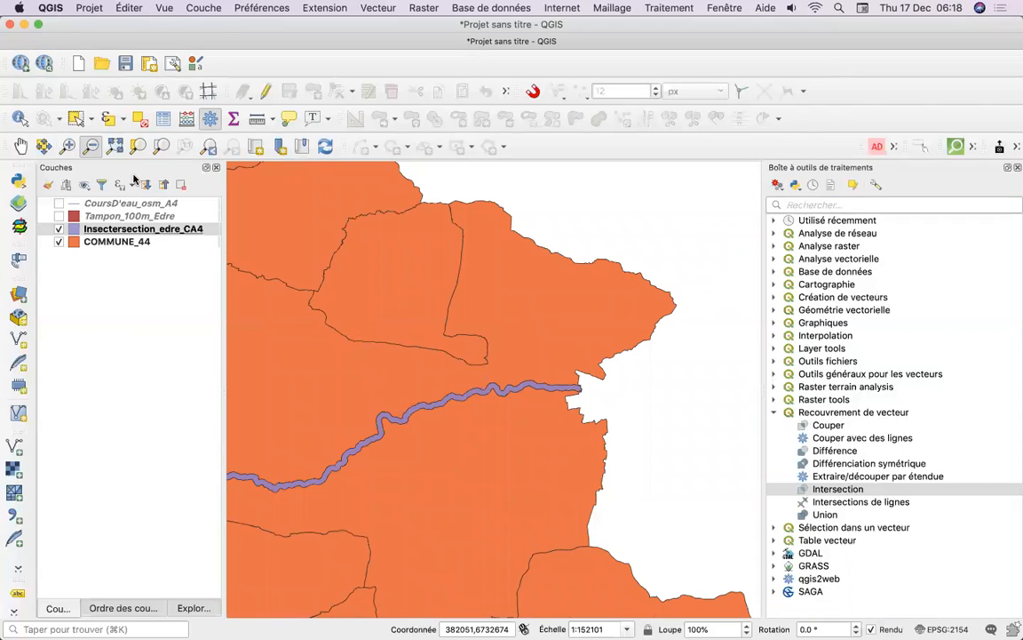
{"action": "left_click", "coordinate": [24, 147]}
{"action": "left_click_drag", "start_coordinate": [288, 361], "coordinate": [509, 268]}
{"action": "left_click_drag", "start_coordinate": [459, 339], "coordinate": [507, 263]}
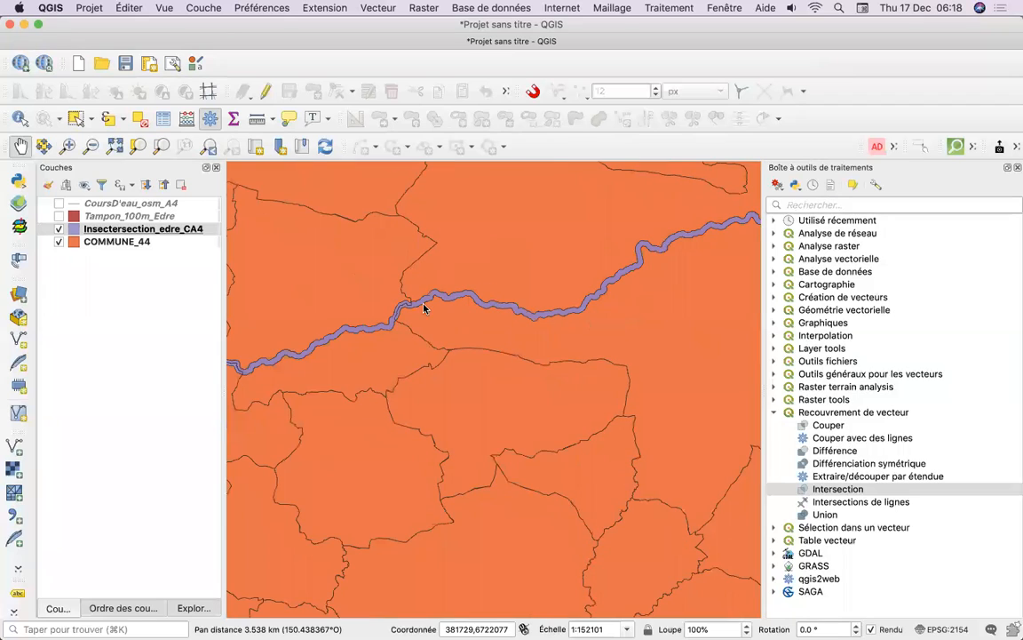
{"action": "left_click_drag", "start_coordinate": [441, 320], "coordinate": [491, 316]}
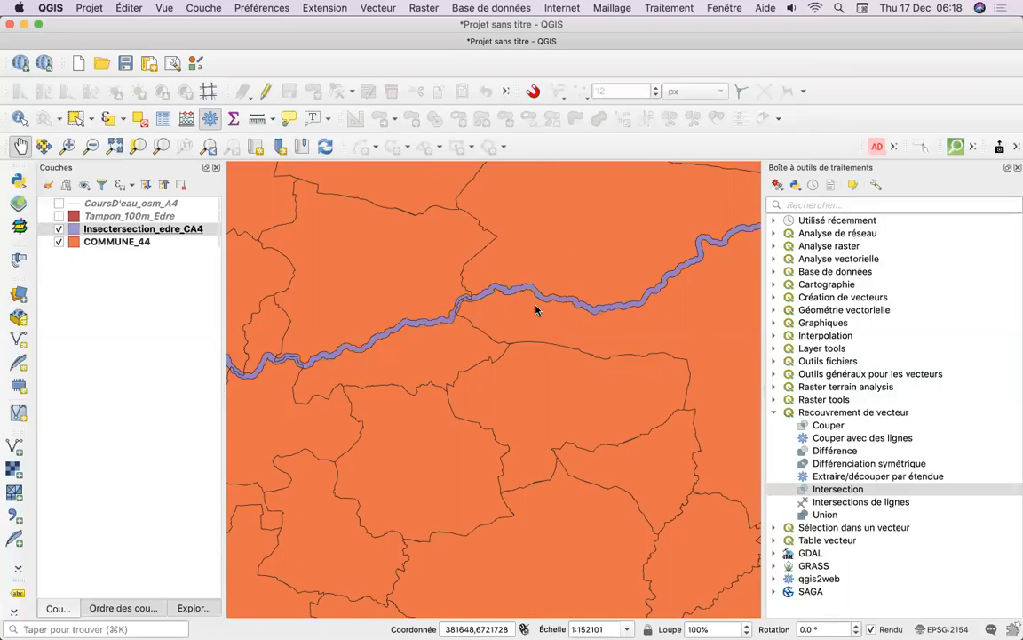
{"action": "left_click", "coordinate": [59, 218]}
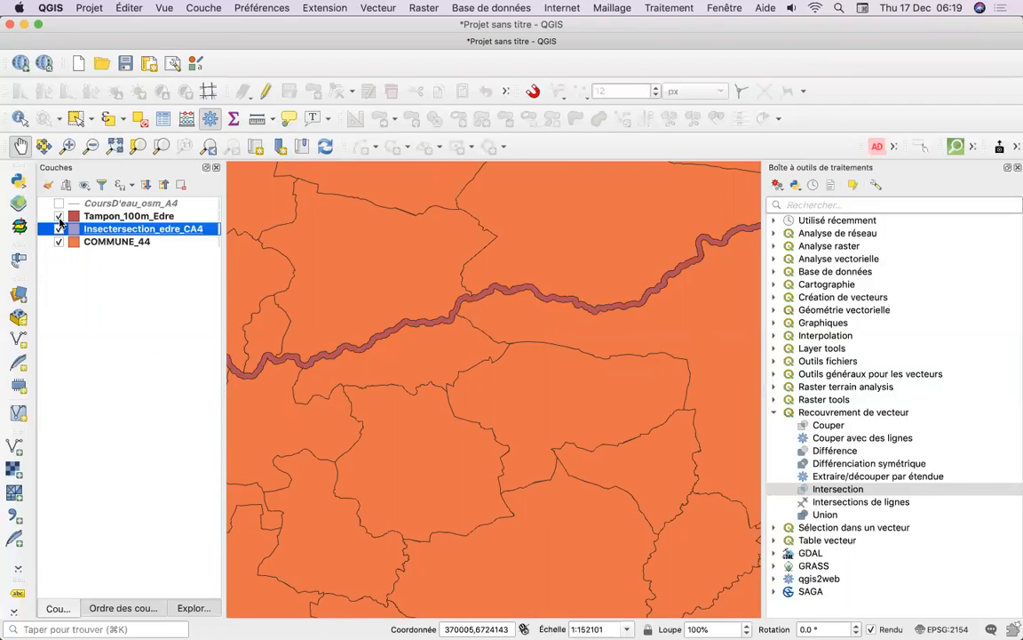
{"action": "left_click", "coordinate": [59, 217]}
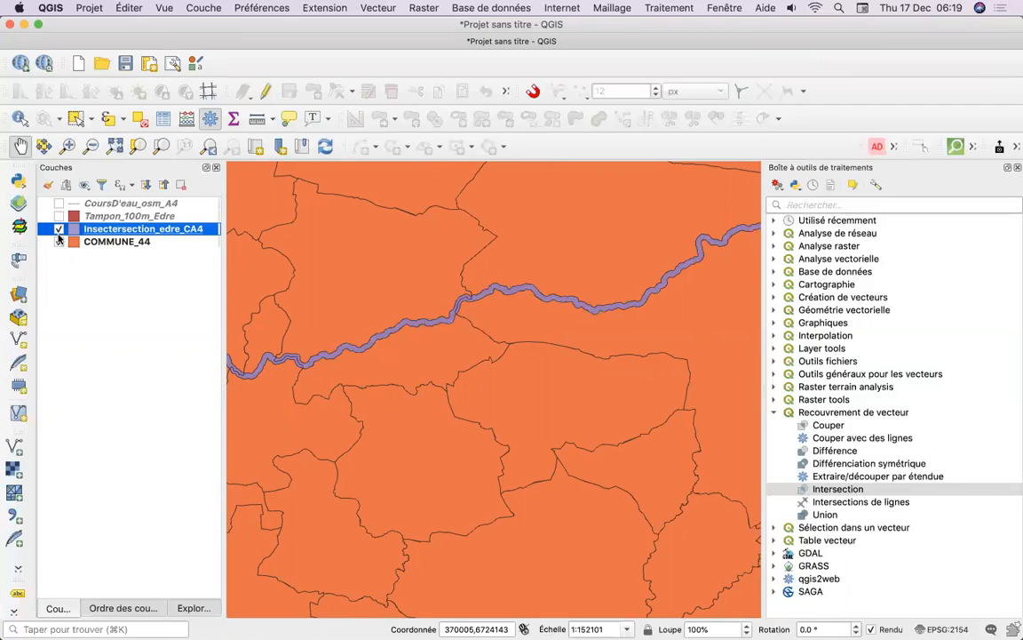
Step: Show CoursD'eau_osm_A4 and follow the intersection strip along the Erdre down to its southern end
{"action": "left_click", "coordinate": [59, 204]}
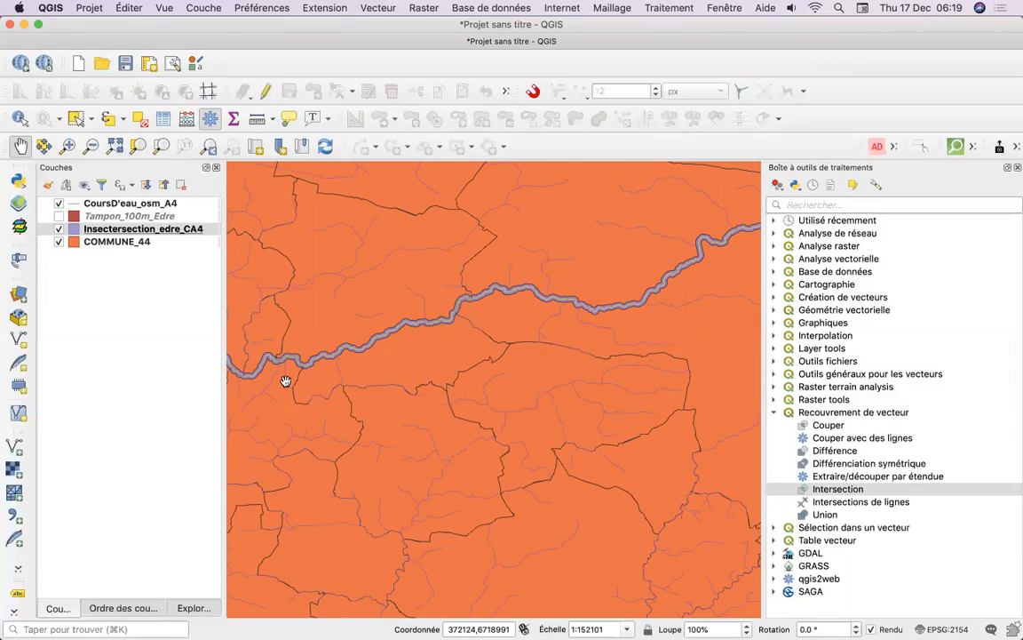
{"action": "left_click_drag", "start_coordinate": [275, 381], "coordinate": [521, 347]}
{"action": "left_click_drag", "start_coordinate": [433, 399], "coordinate": [533, 274]}
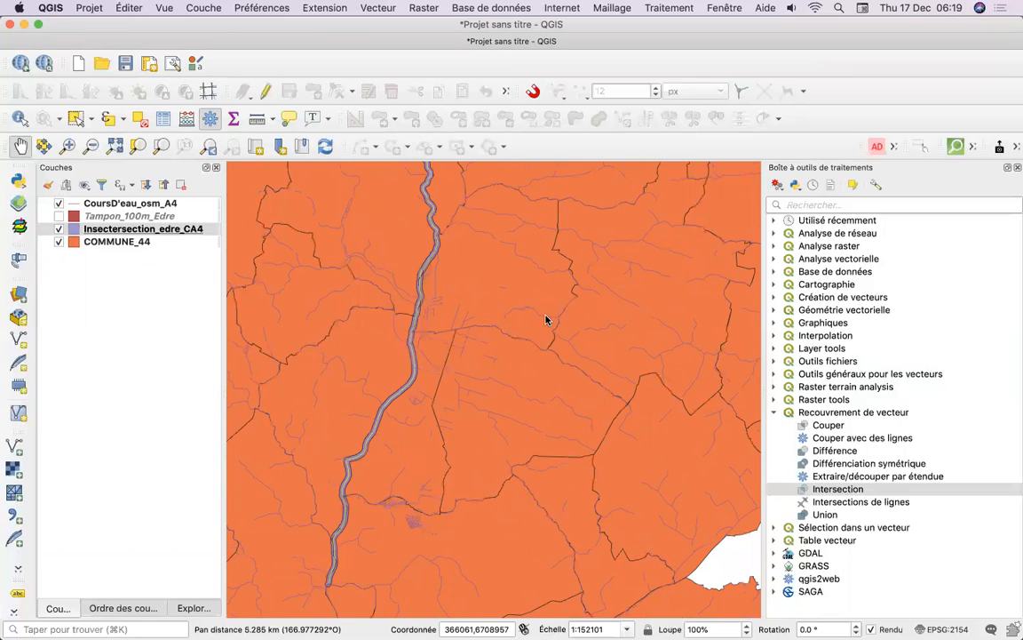
{"action": "left_click_drag", "start_coordinate": [513, 360], "coordinate": [535, 281]}
{"action": "left_click_drag", "start_coordinate": [507, 334], "coordinate": [506, 261]}
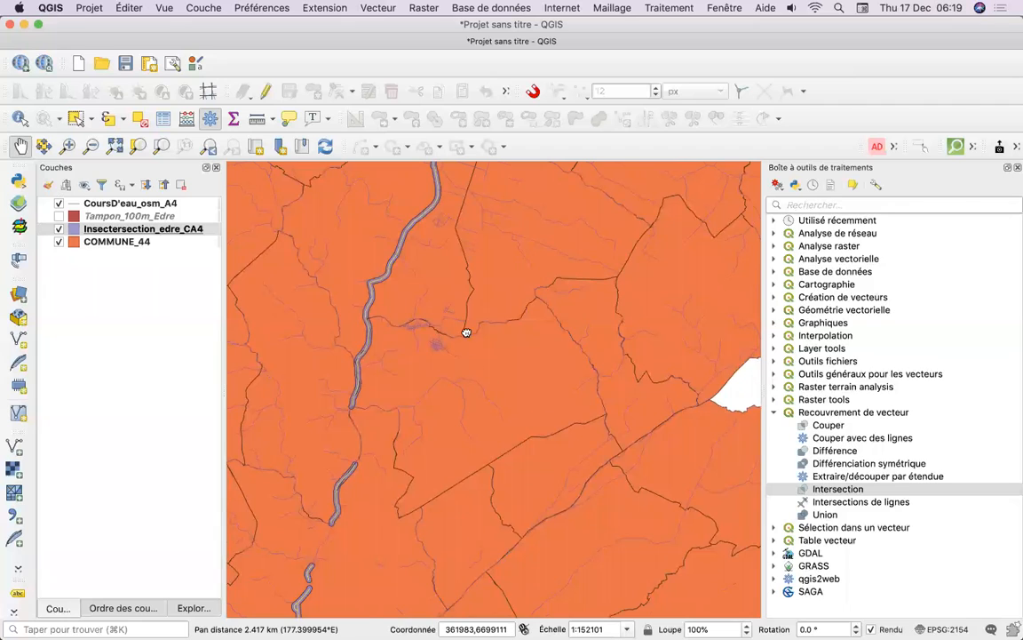
{"action": "left_click_drag", "start_coordinate": [466, 333], "coordinate": [468, 210]}
{"action": "left_click_drag", "start_coordinate": [428, 332], "coordinate": [472, 238]}
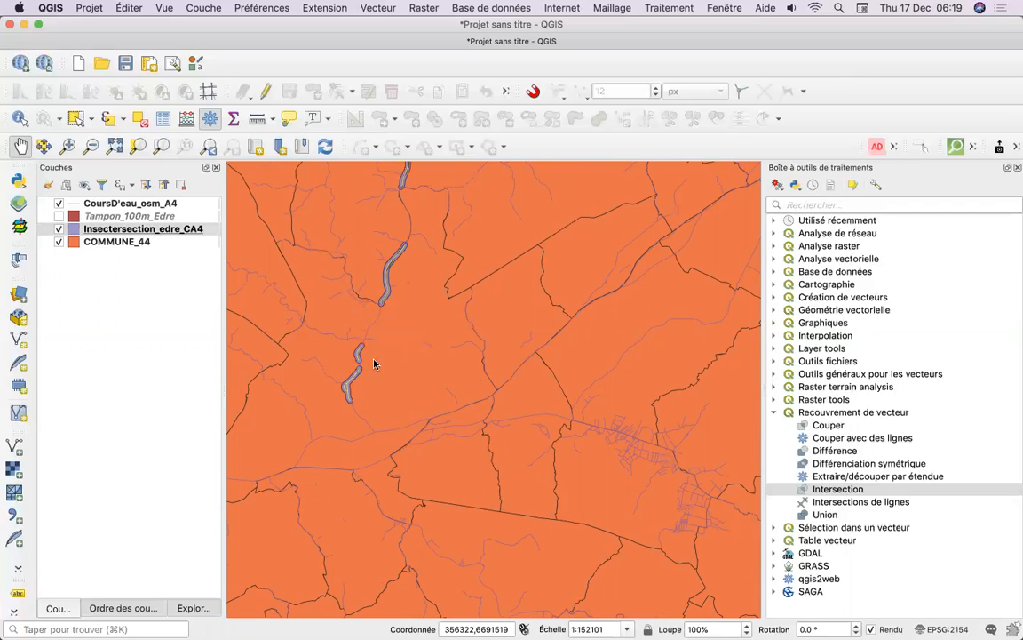
Step: Examine the separated strip segments at the river's southern end up close and show Tampon_100m_Edre to compare them with the buffer
{"action": "left_click", "coordinate": [70, 149]}
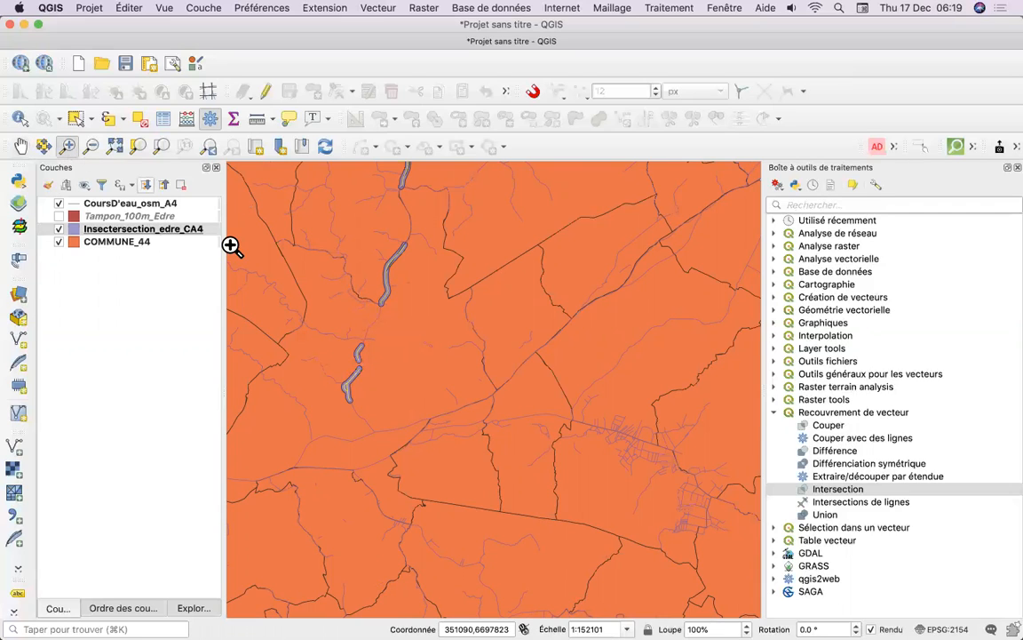
{"action": "left_click_drag", "start_coordinate": [260, 246], "coordinate": [469, 463]}
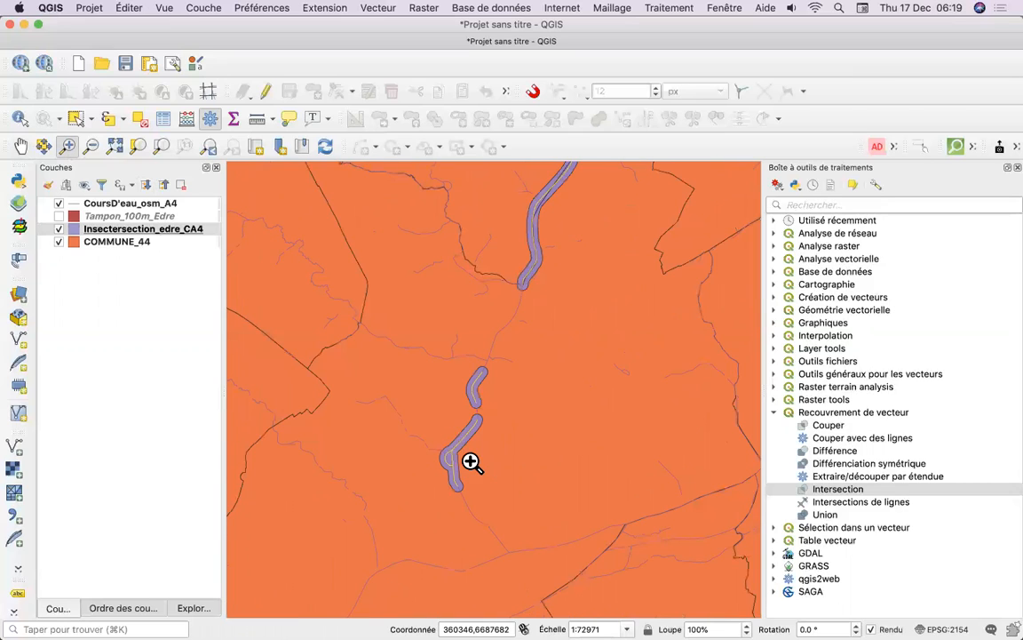
{"action": "left_click_drag", "start_coordinate": [336, 199], "coordinate": [617, 519]}
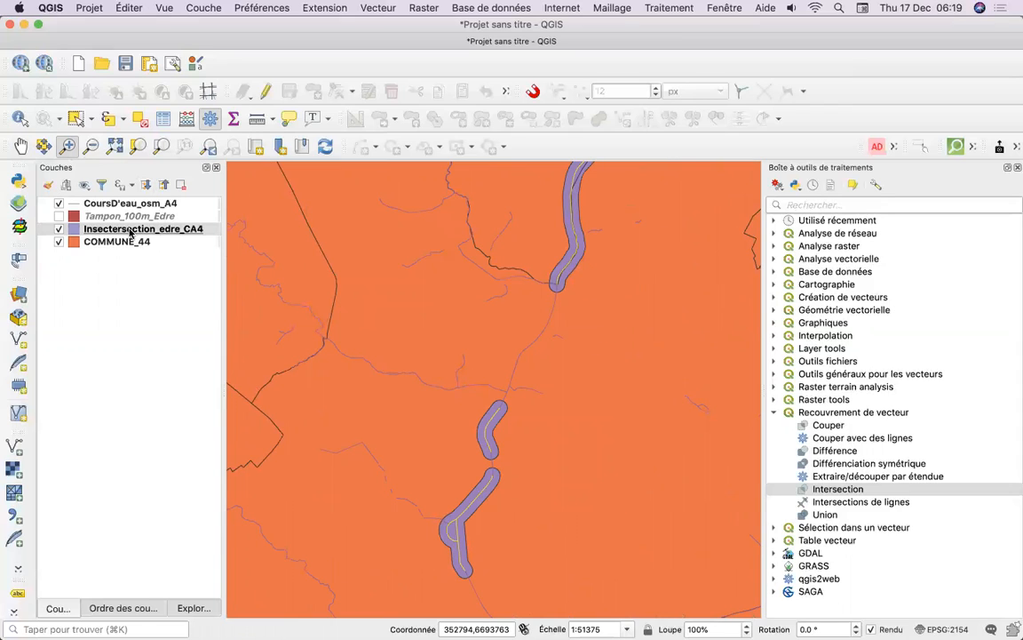
{"action": "left_click", "coordinate": [58, 216]}
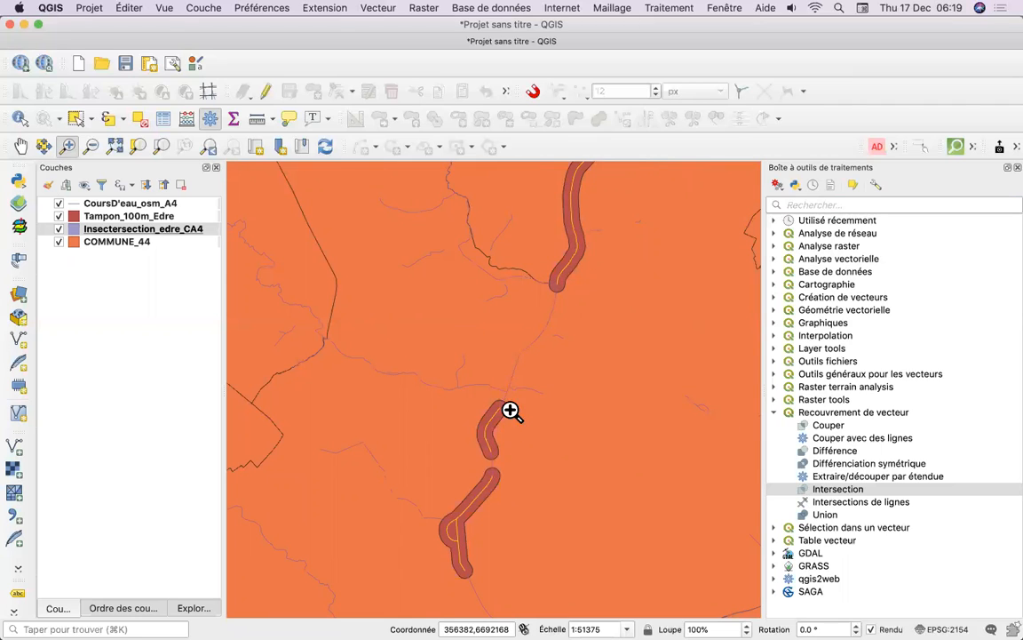
{"action": "scroll", "coordinate": [498, 449], "scroll_direction": "down", "scroll_amount": 10}
{"action": "scroll", "coordinate": [497, 451], "scroll_direction": "down", "scroll_amount": 1}
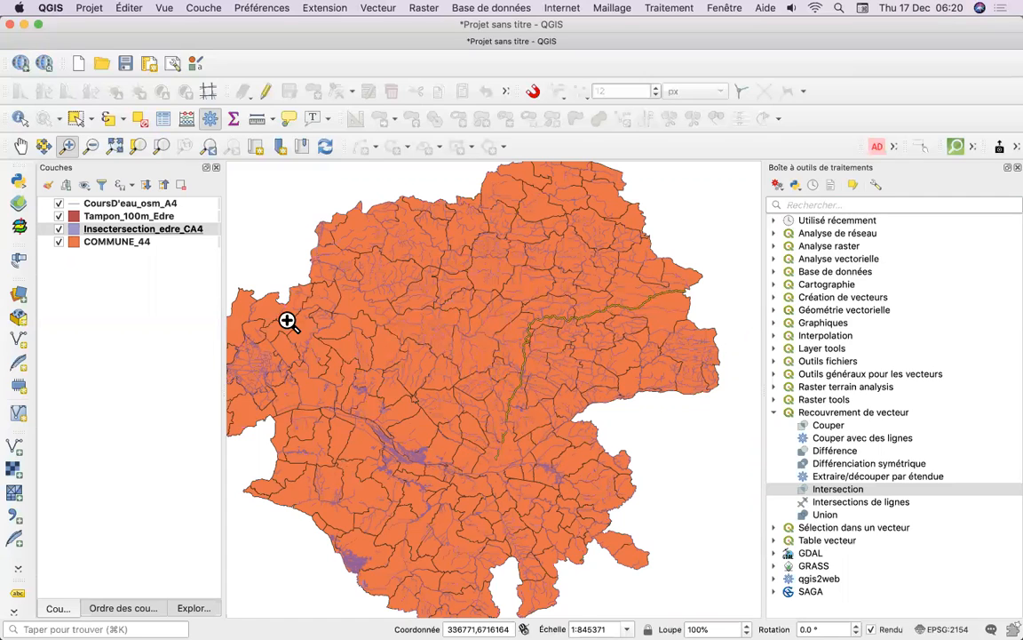
Step: Examine the attribute table of Insectersection_edre_CA4, from the commune fields across to the river name field, and close it
{"action": "left_click", "coordinate": [148, 232]}
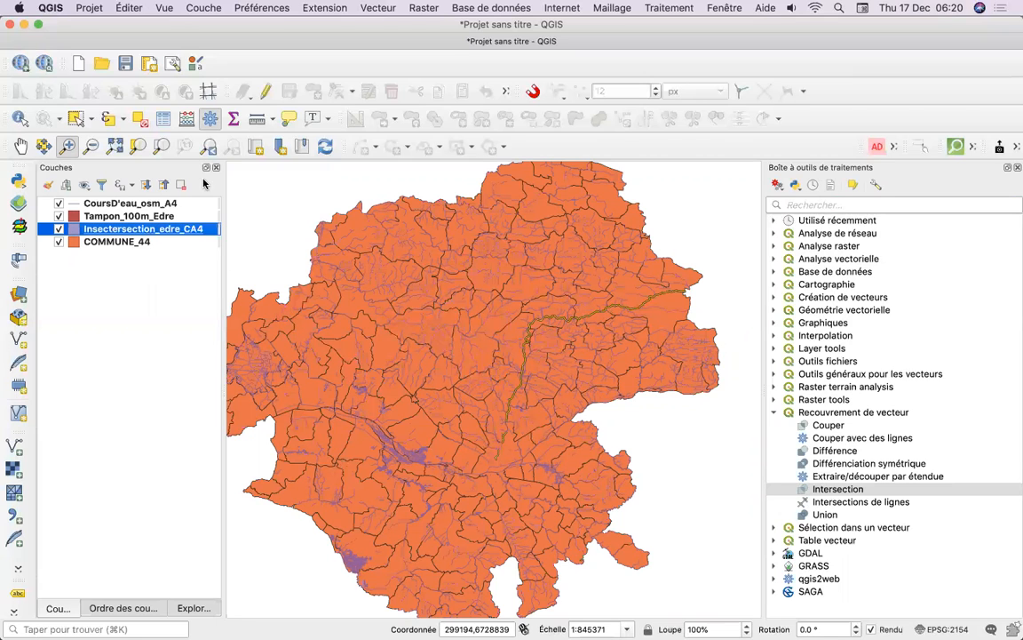
{"action": "left_click", "coordinate": [163, 122]}
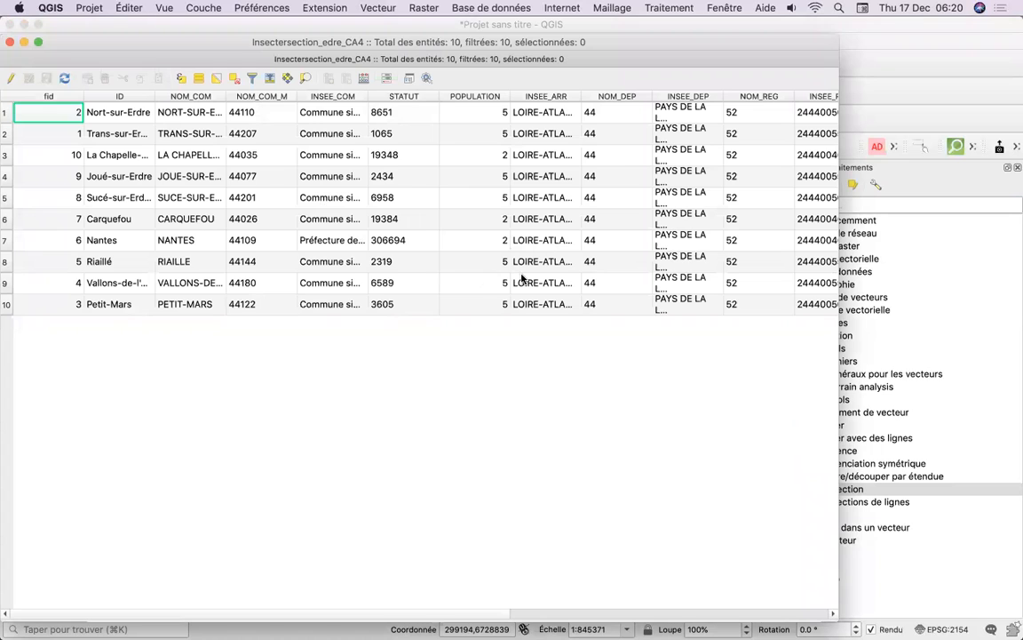
{"action": "scroll", "coordinate": [522, 279], "scroll_direction": "right", "scroll_amount": 5}
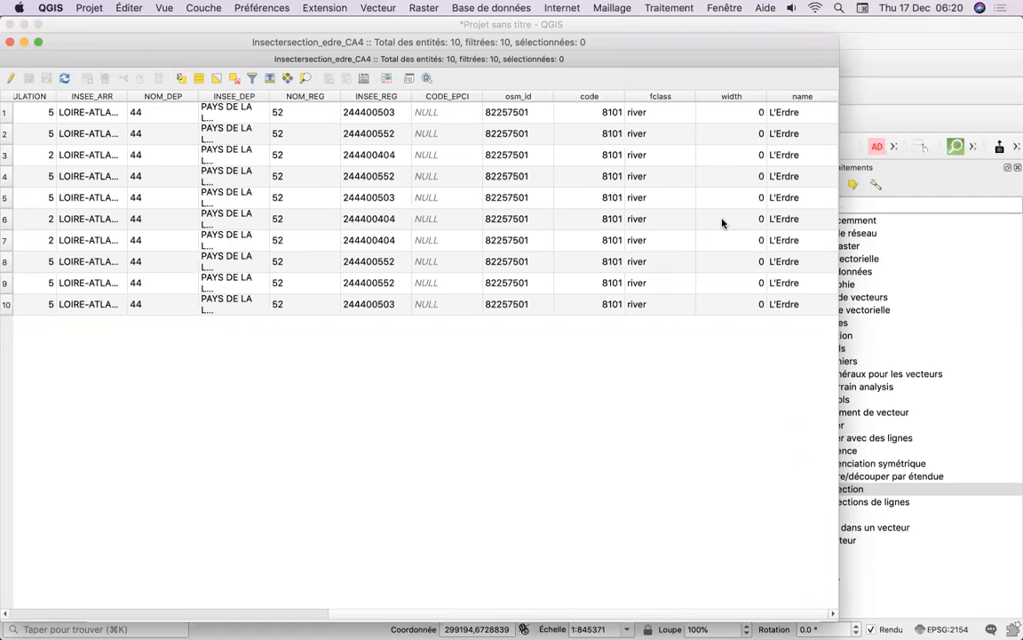
{"action": "left_click", "coordinate": [9, 42]}
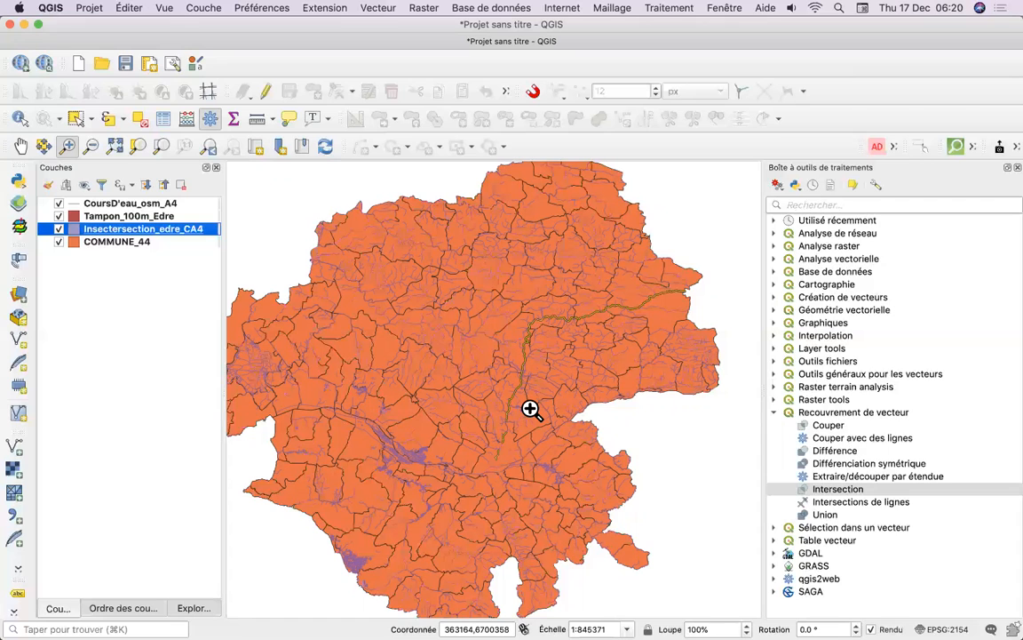
{"action": "left_click", "coordinate": [521, 305]}
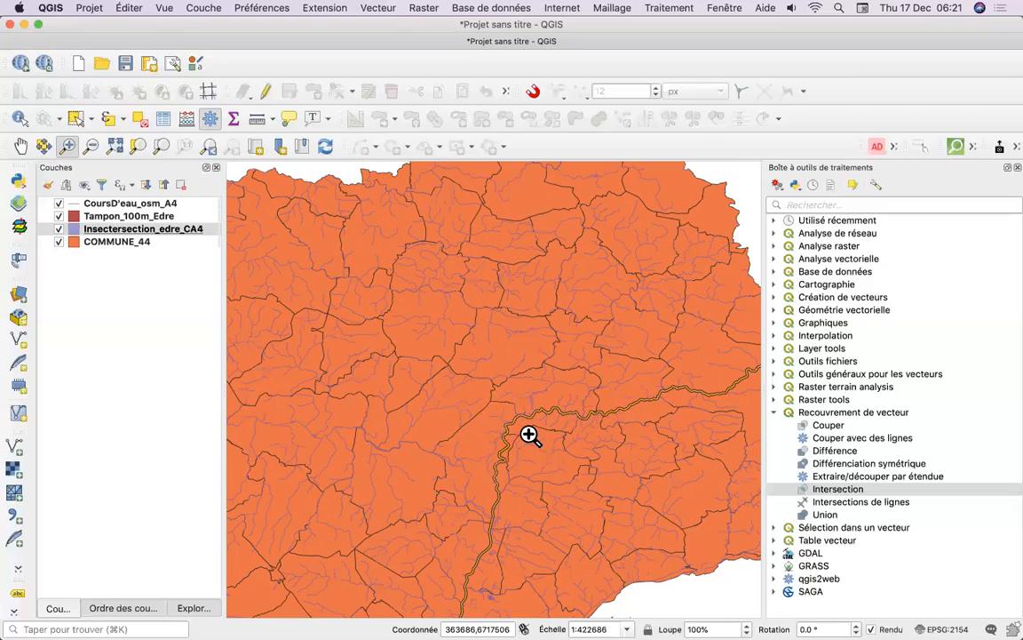
{"action": "scroll", "coordinate": [529, 444], "scroll_direction": "down", "scroll_amount": 1}
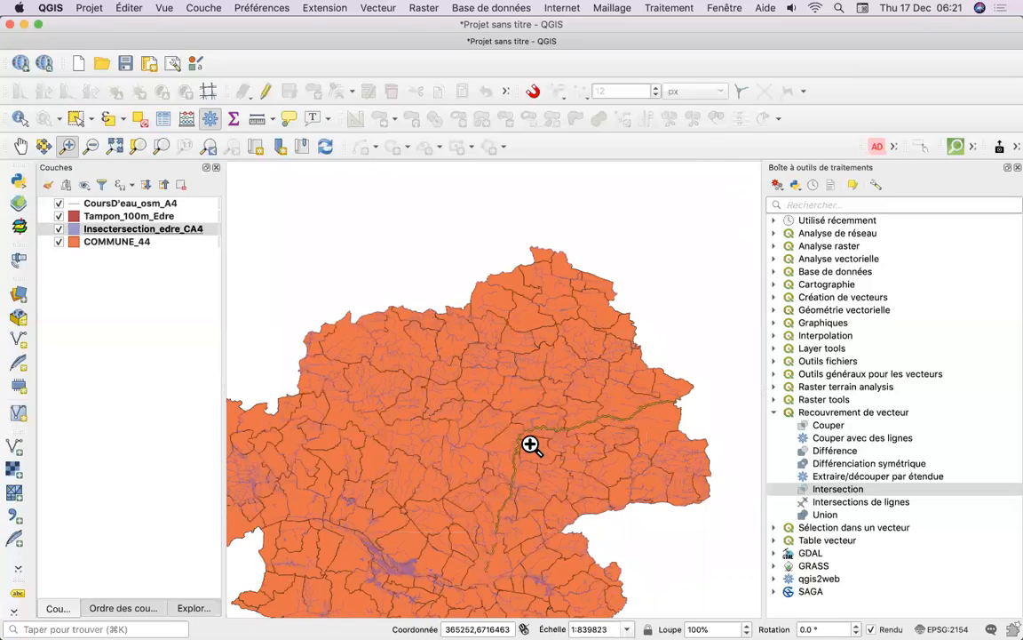
{"action": "scroll", "coordinate": [530, 444], "scroll_direction": "down", "scroll_amount": 1}
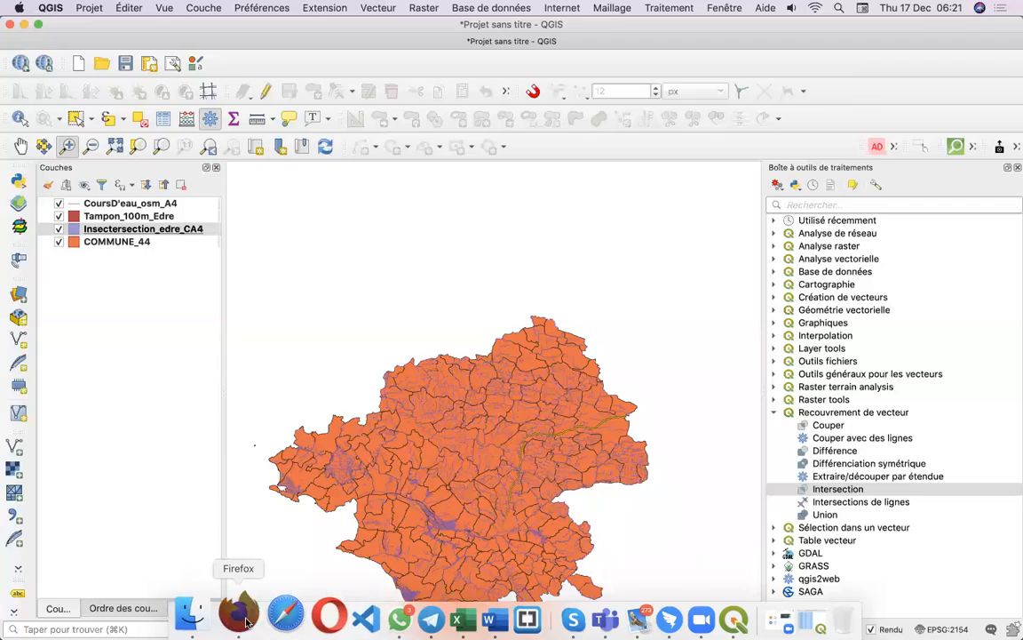
Step: Switch to Firefox, show the QGIS Training material page with the French resources, and bring up the options for ending the meeting
{"action": "left_click", "coordinate": [235, 612]}
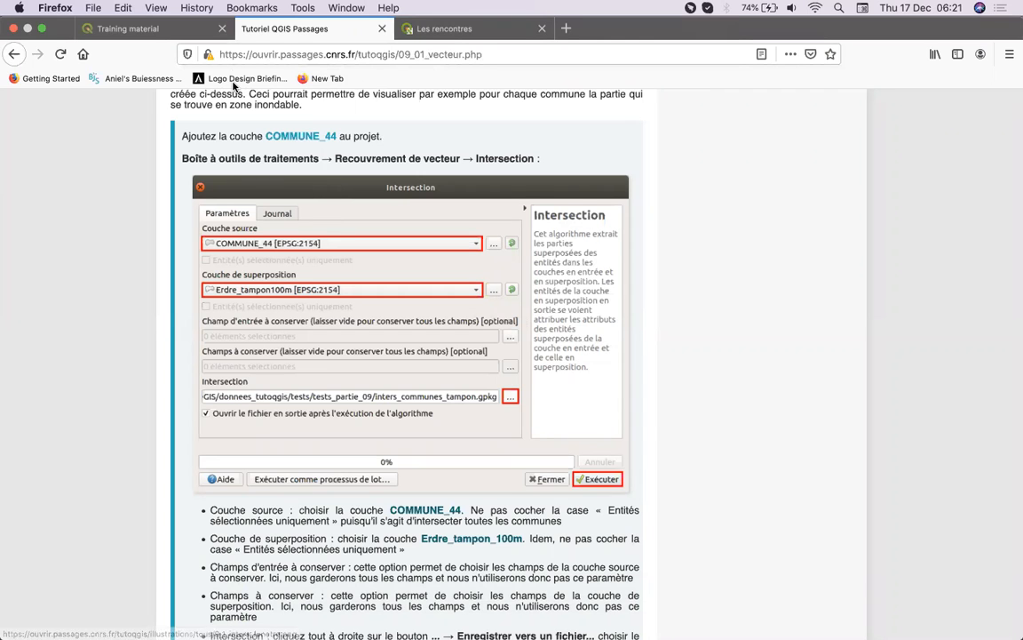
{"action": "left_click", "coordinate": [197, 34]}
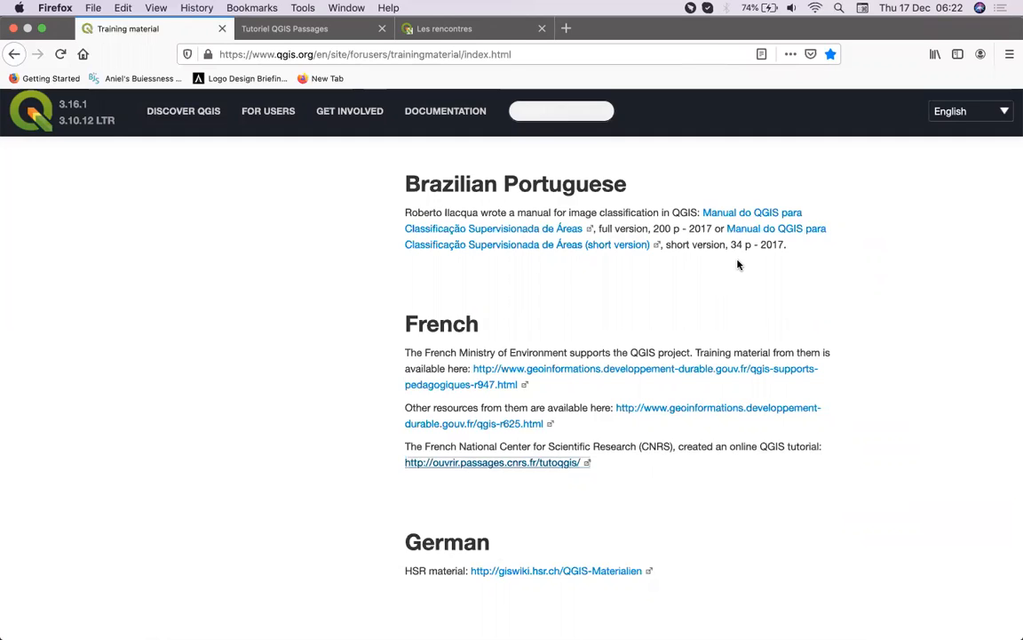
{"action": "key", "text": "super+w"}
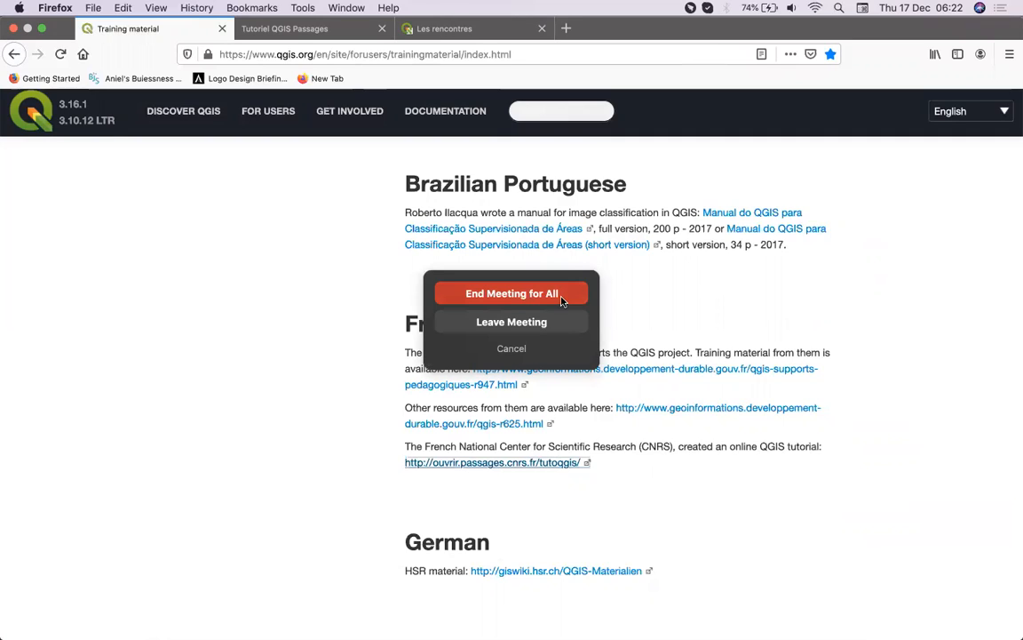